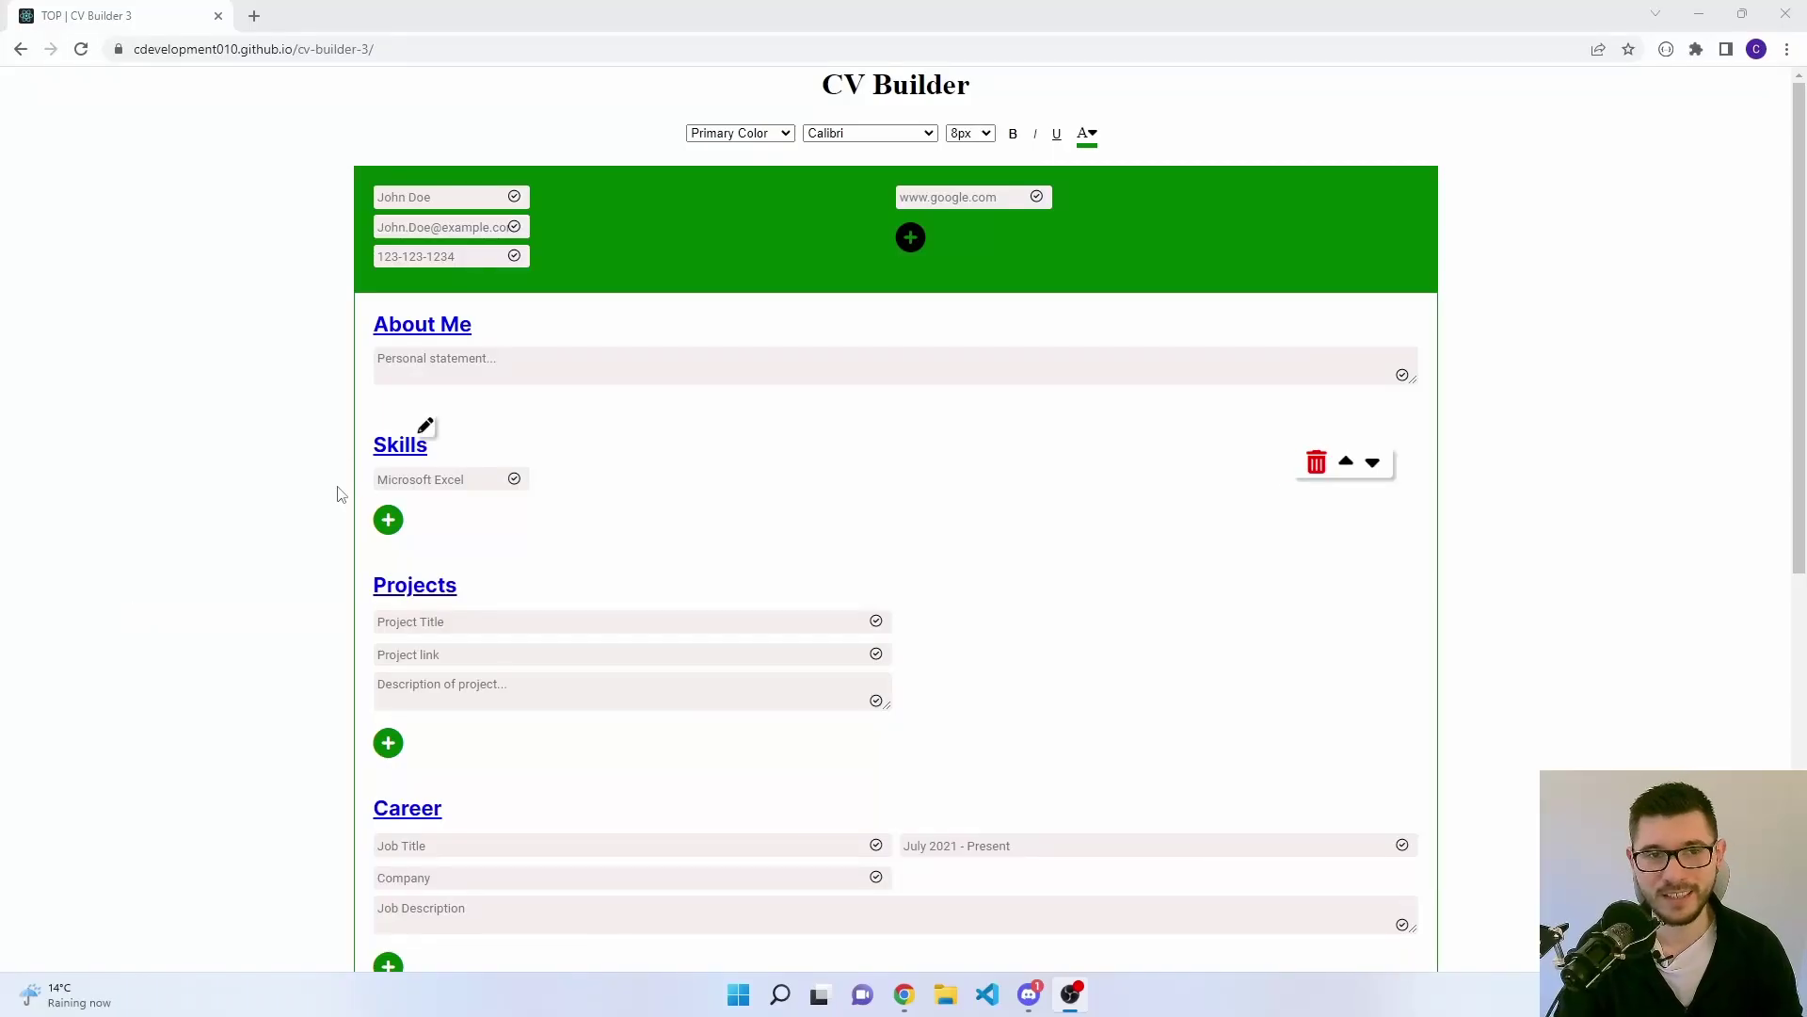
# - Look through the style-part, font, text size and colour lists without changing anything
pyautogui.click(394, 52)
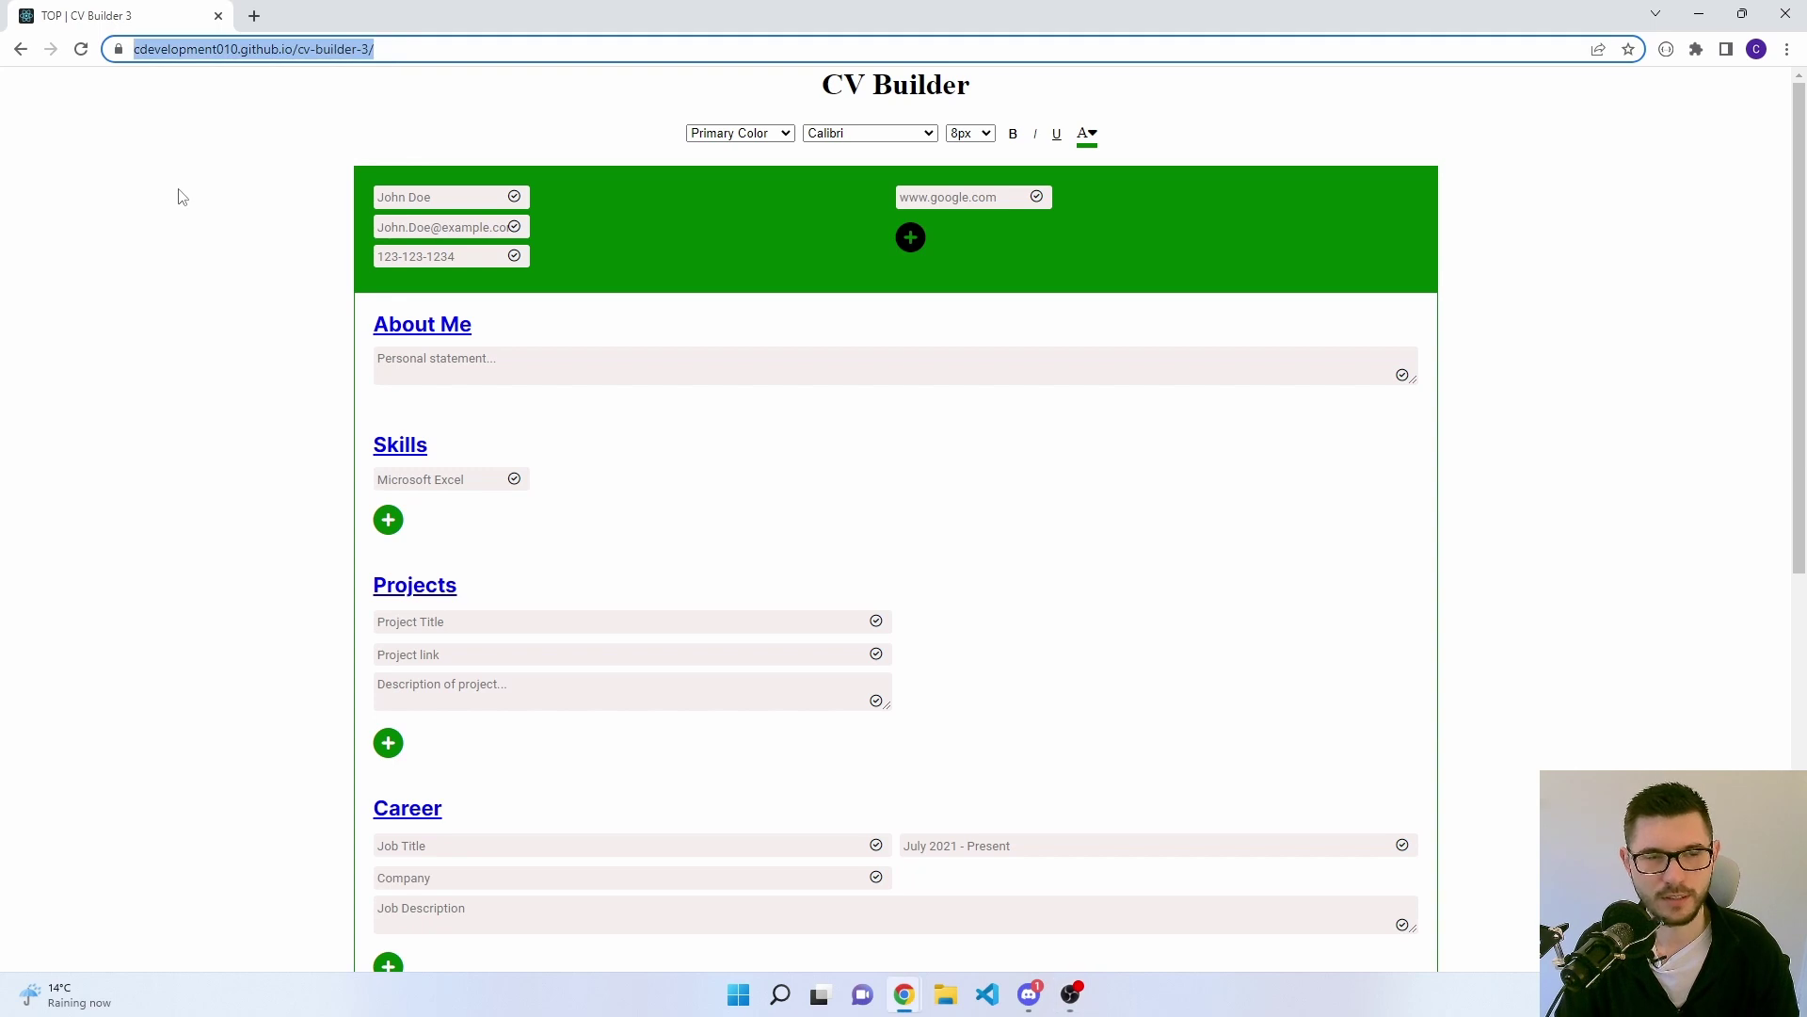
pyautogui.click(251, 181)
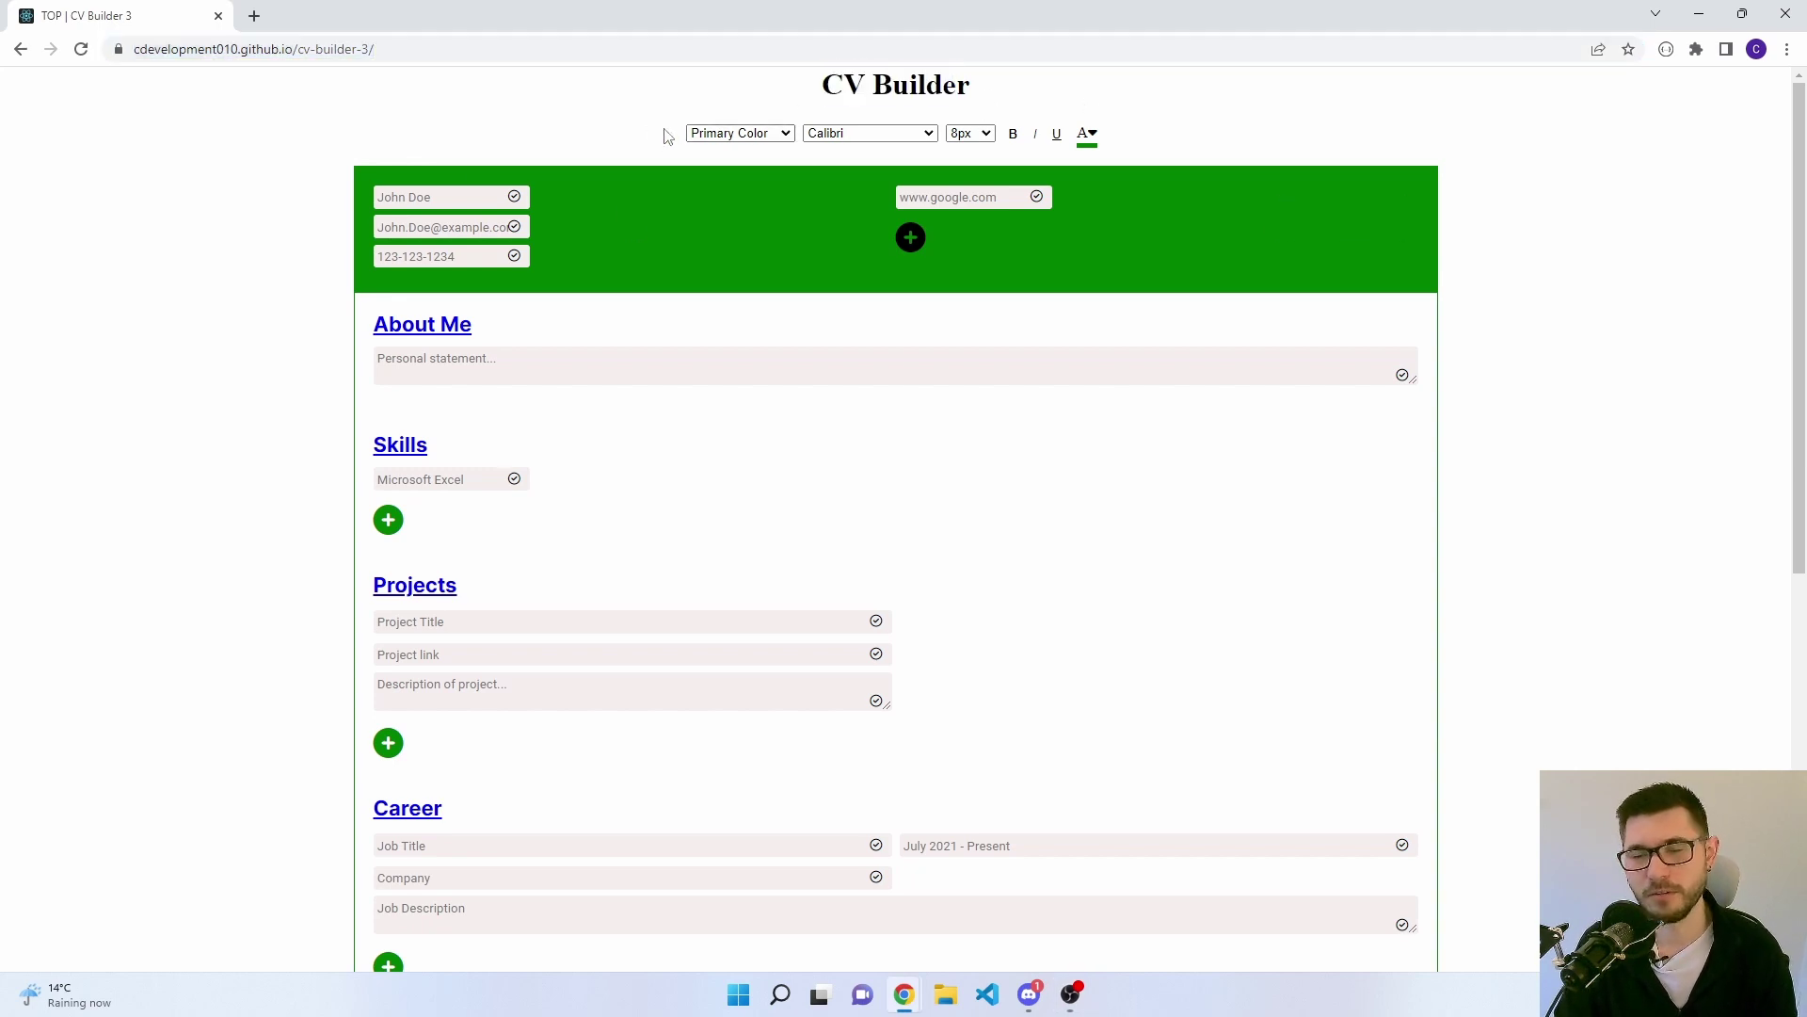
pyautogui.click(777, 135)
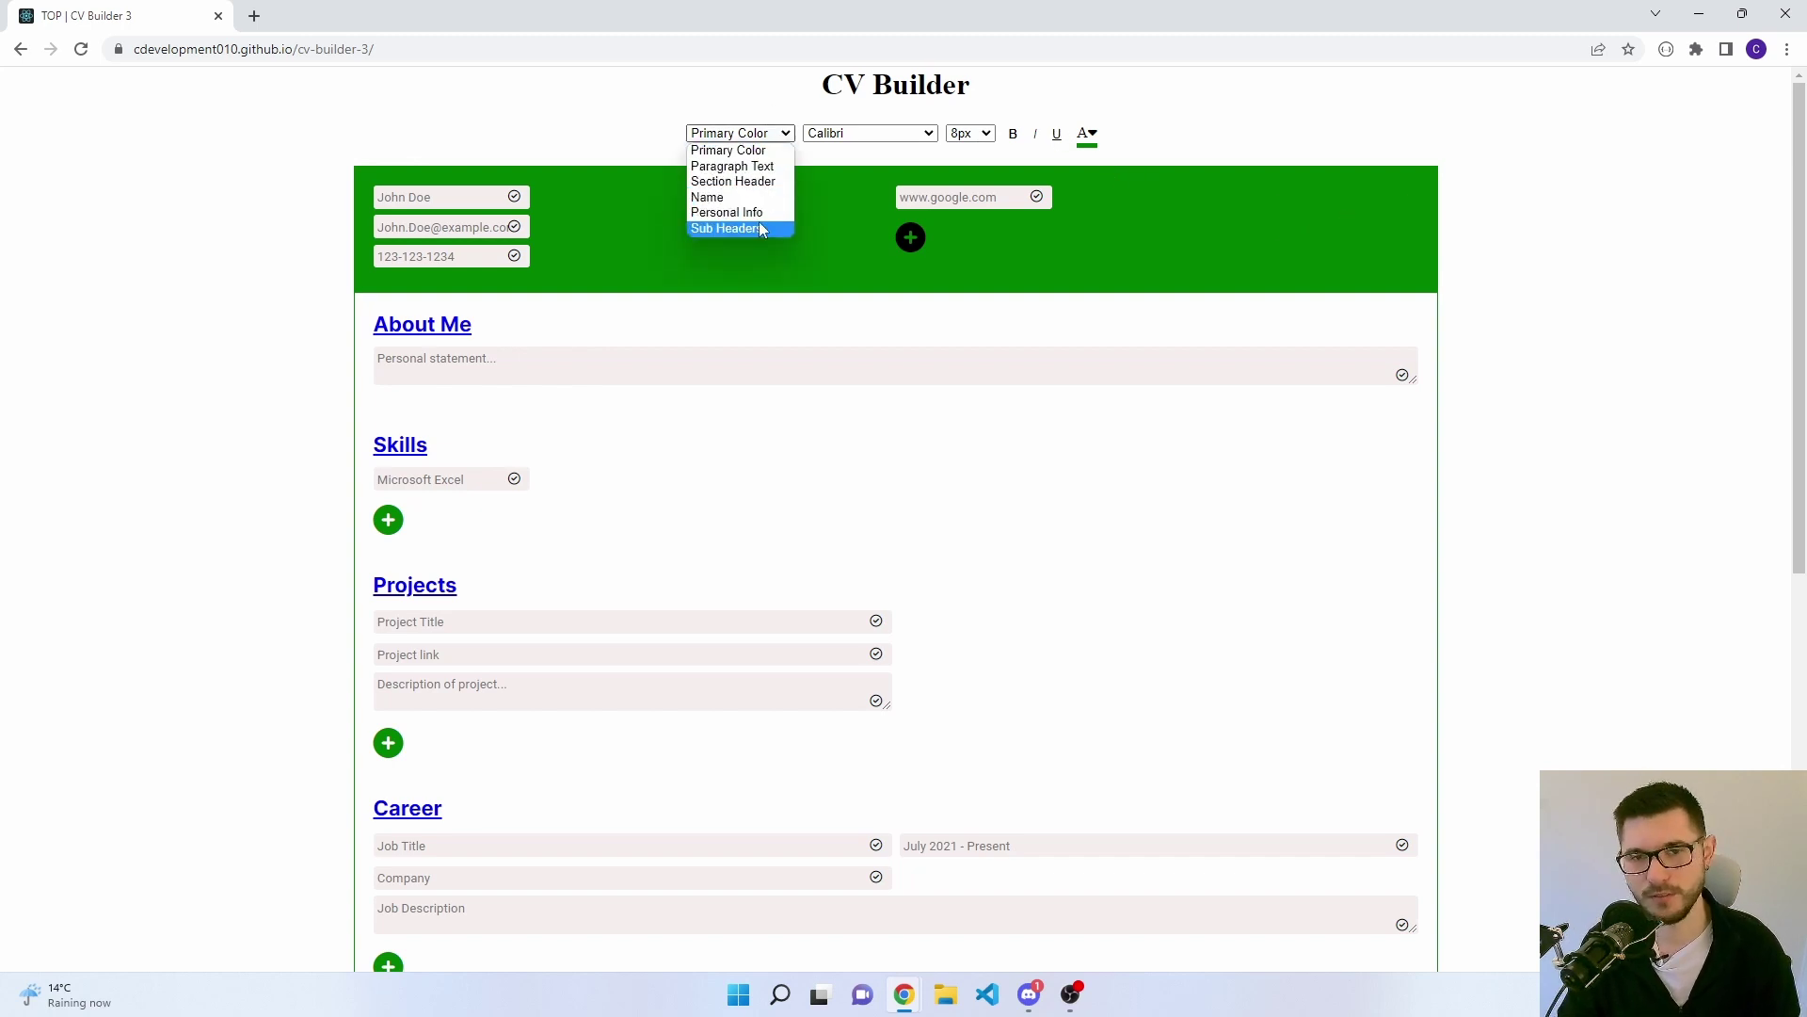
pyautogui.click(870, 140)
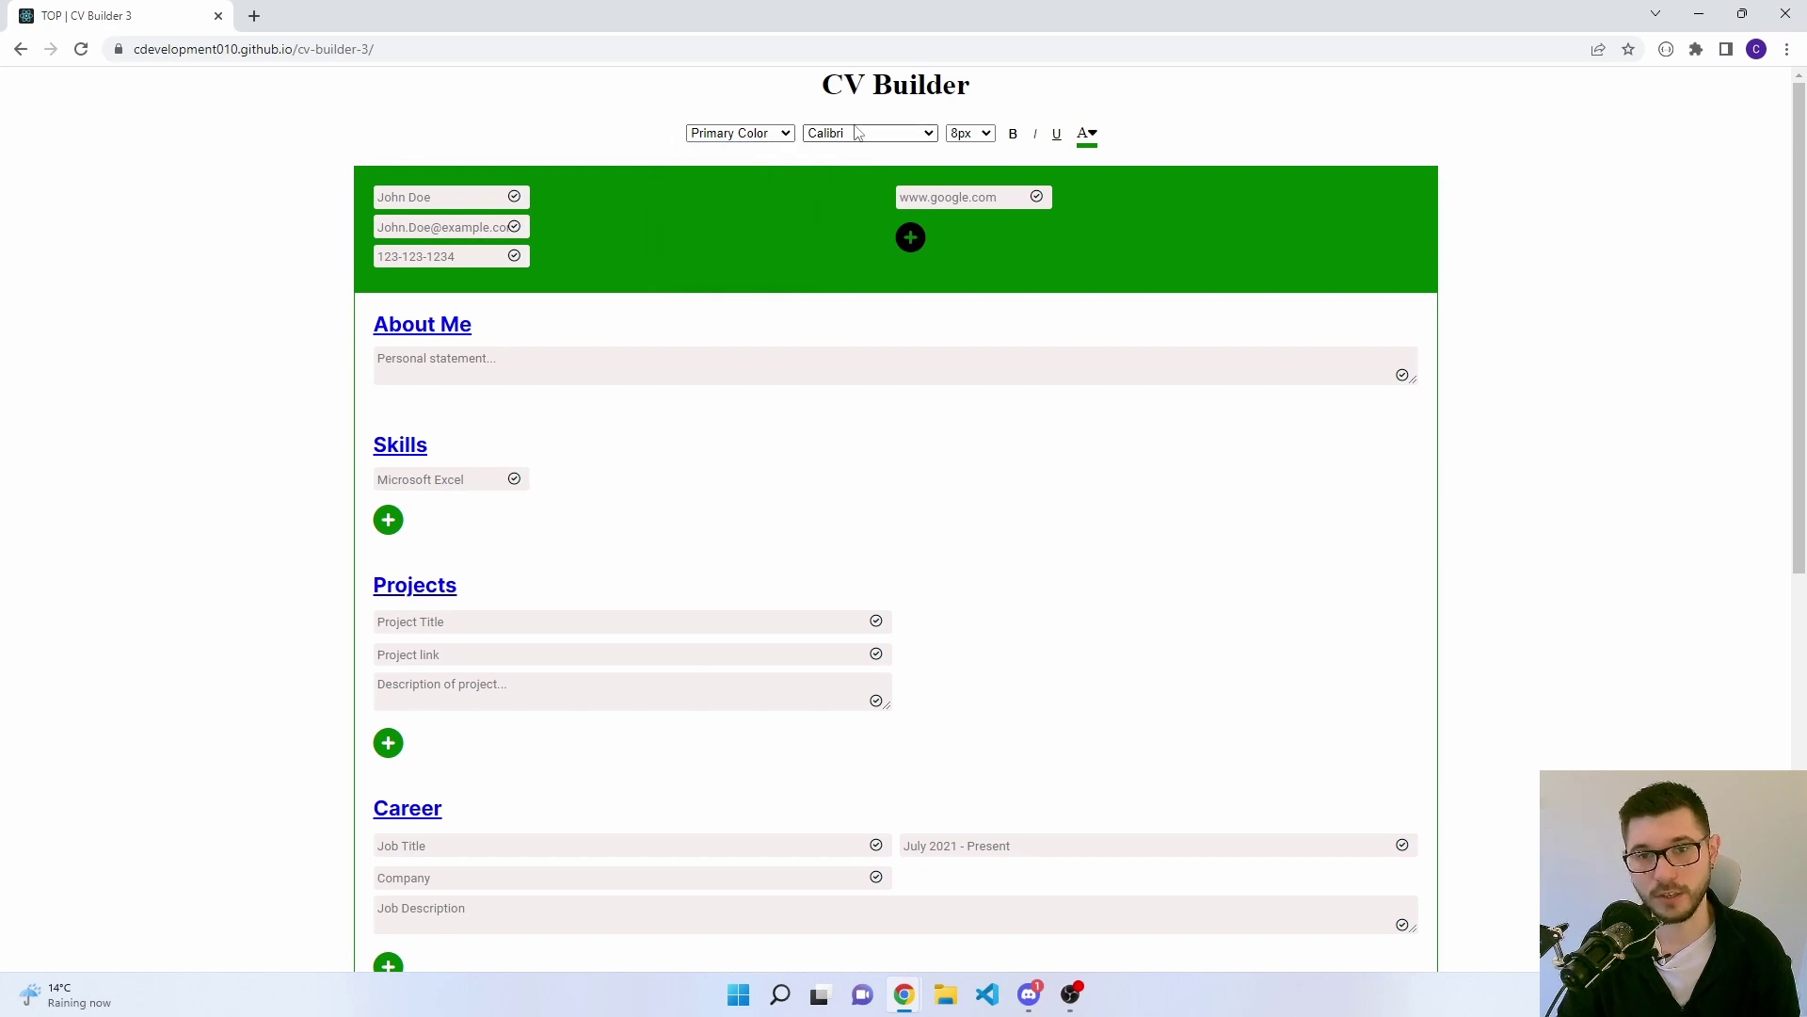
pyautogui.click(870, 139)
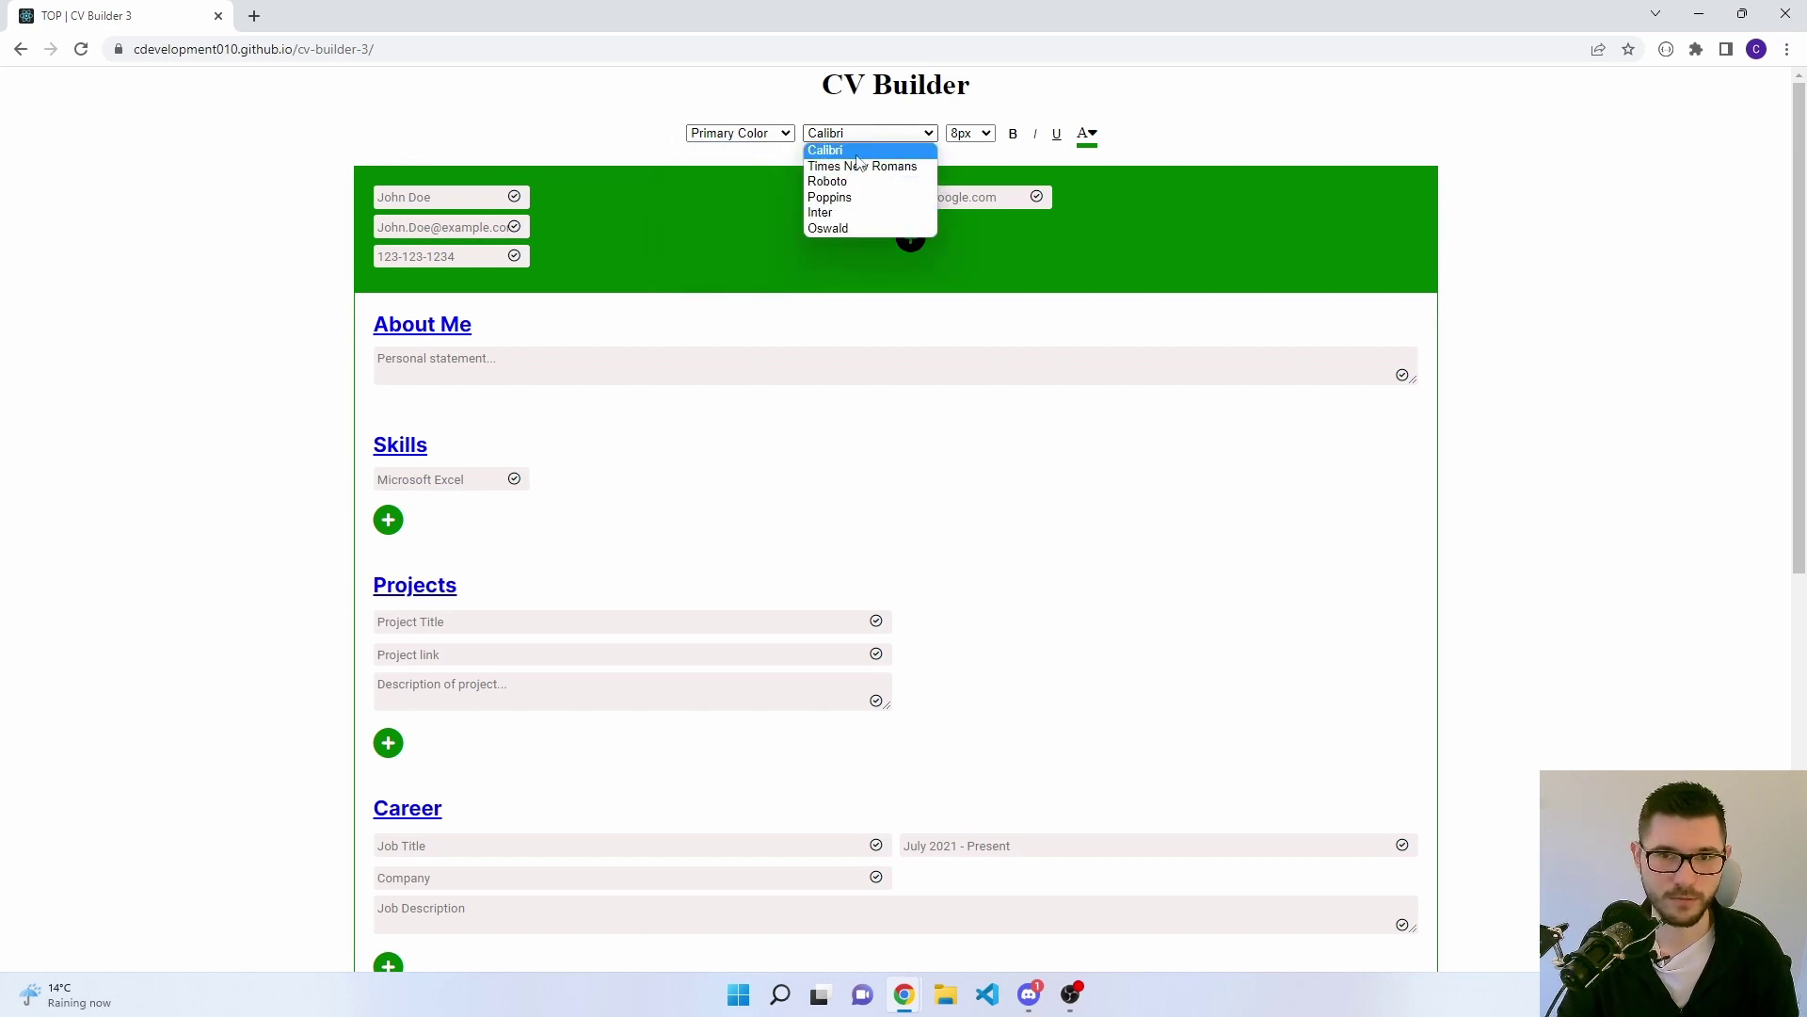
pyautogui.click(969, 135)
pyautogui.click(969, 135)
pyautogui.click(1017, 159)
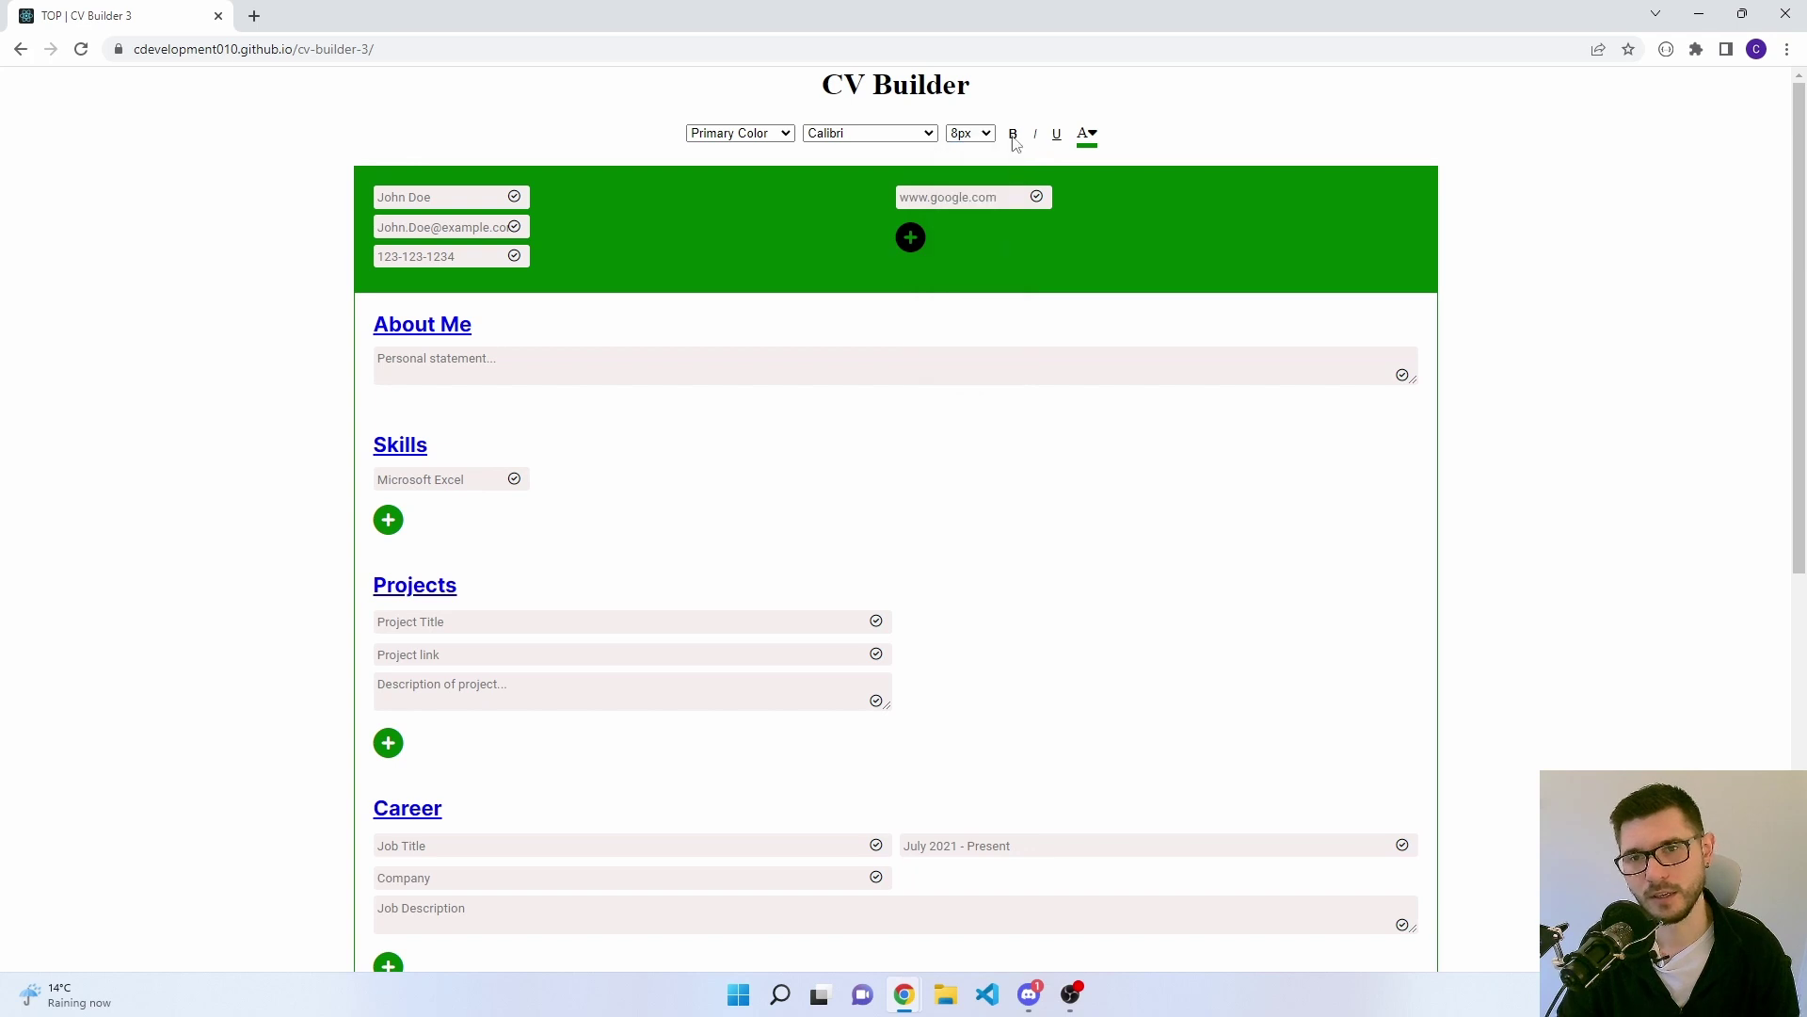
pyautogui.click(1089, 139)
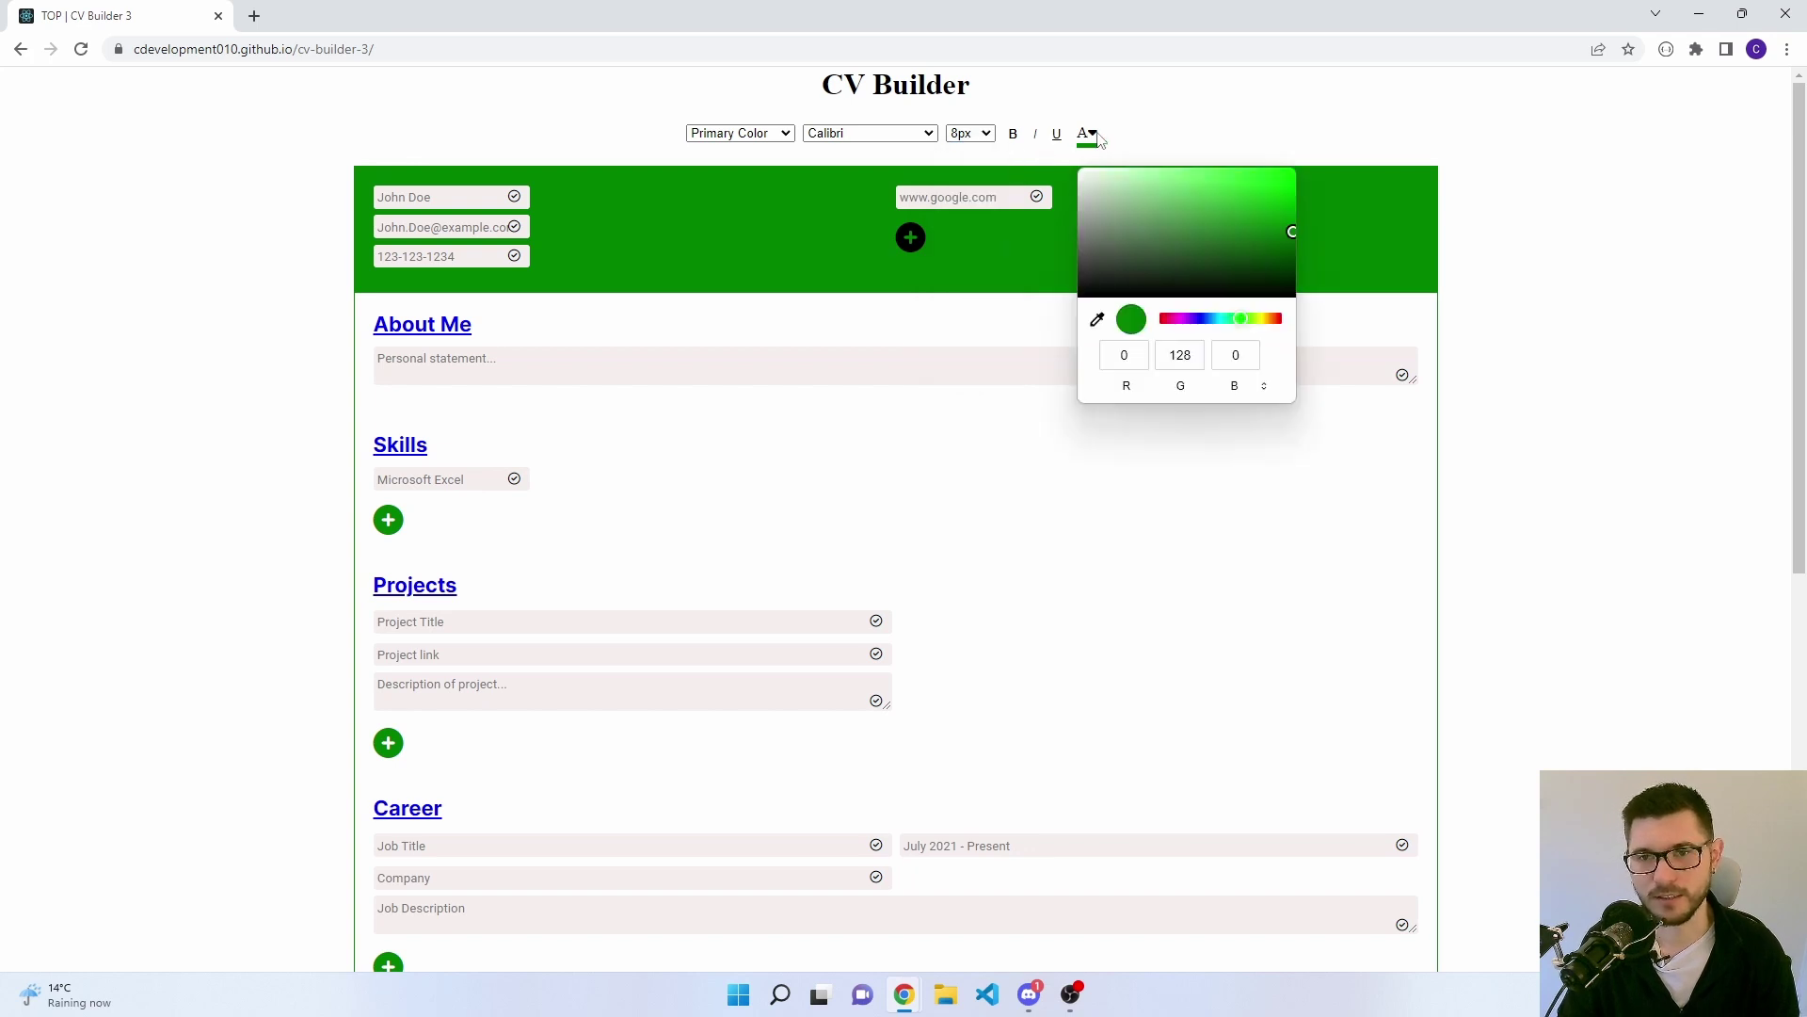
pyautogui.click(1158, 130)
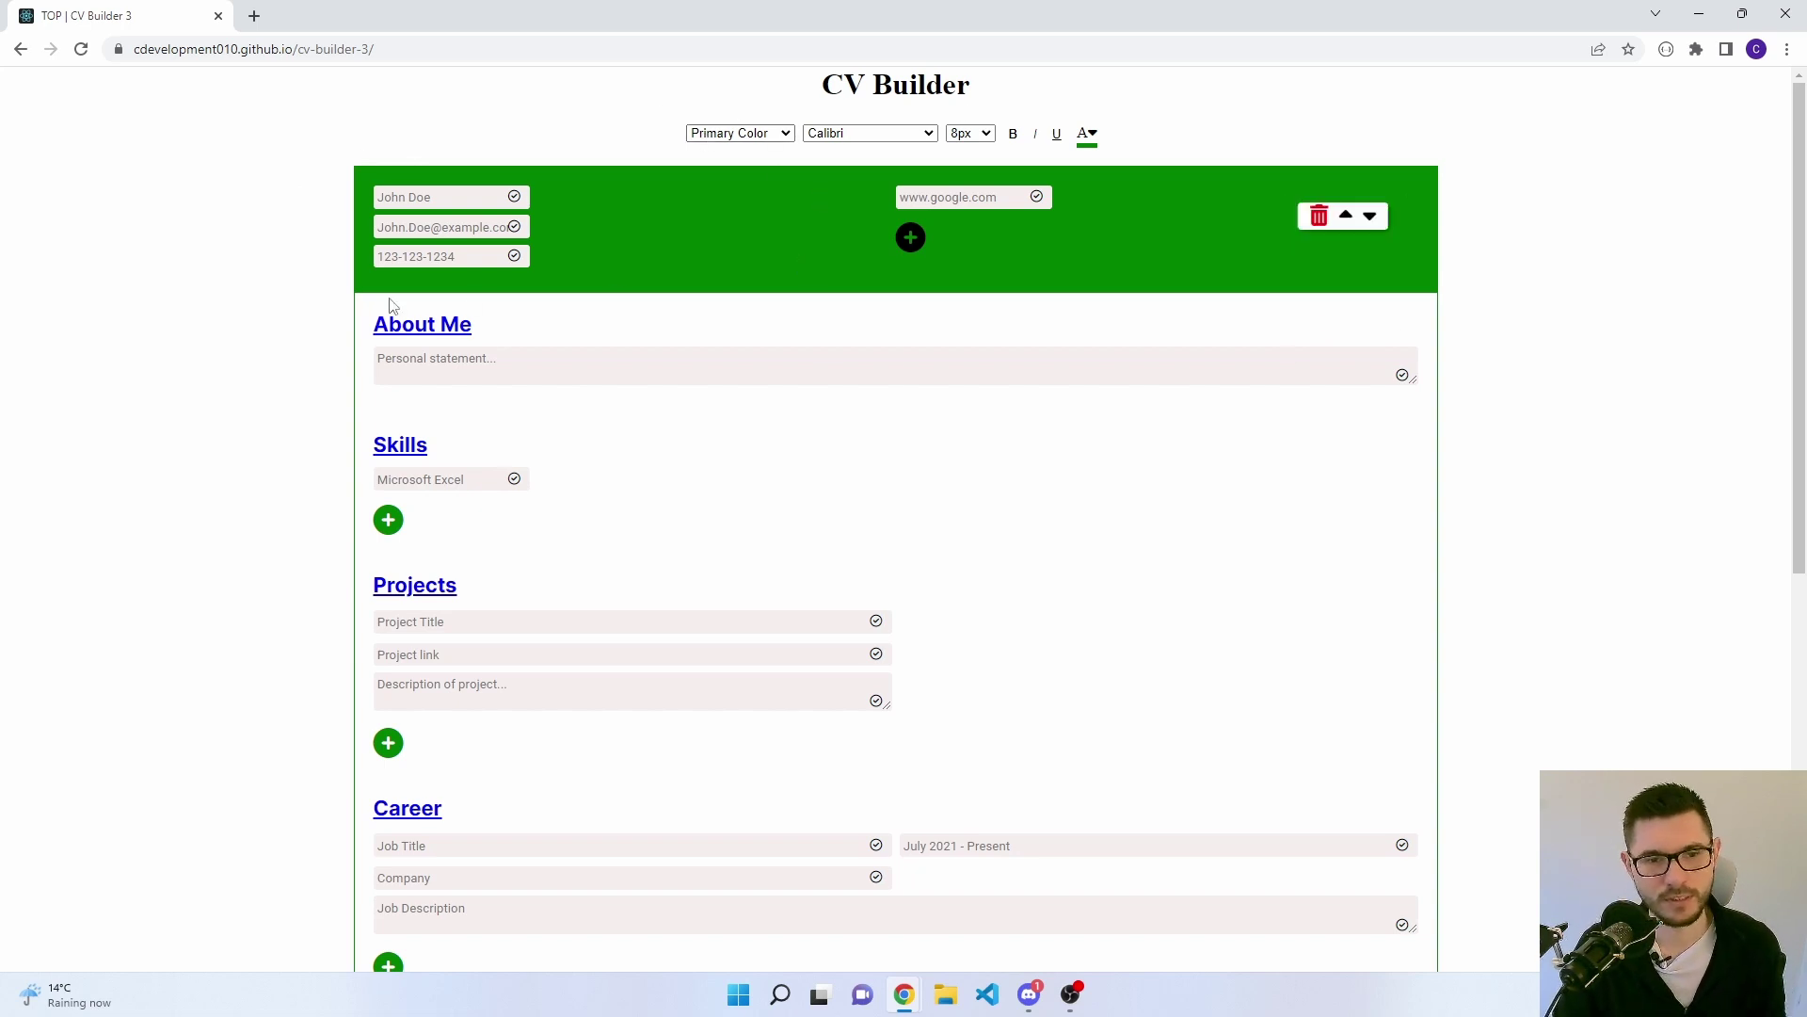
# - Add two more website link fields to the header, making three in total
pyautogui.scroll(-8, 390, 330)
pyautogui.scroll(5, 1050, 530)
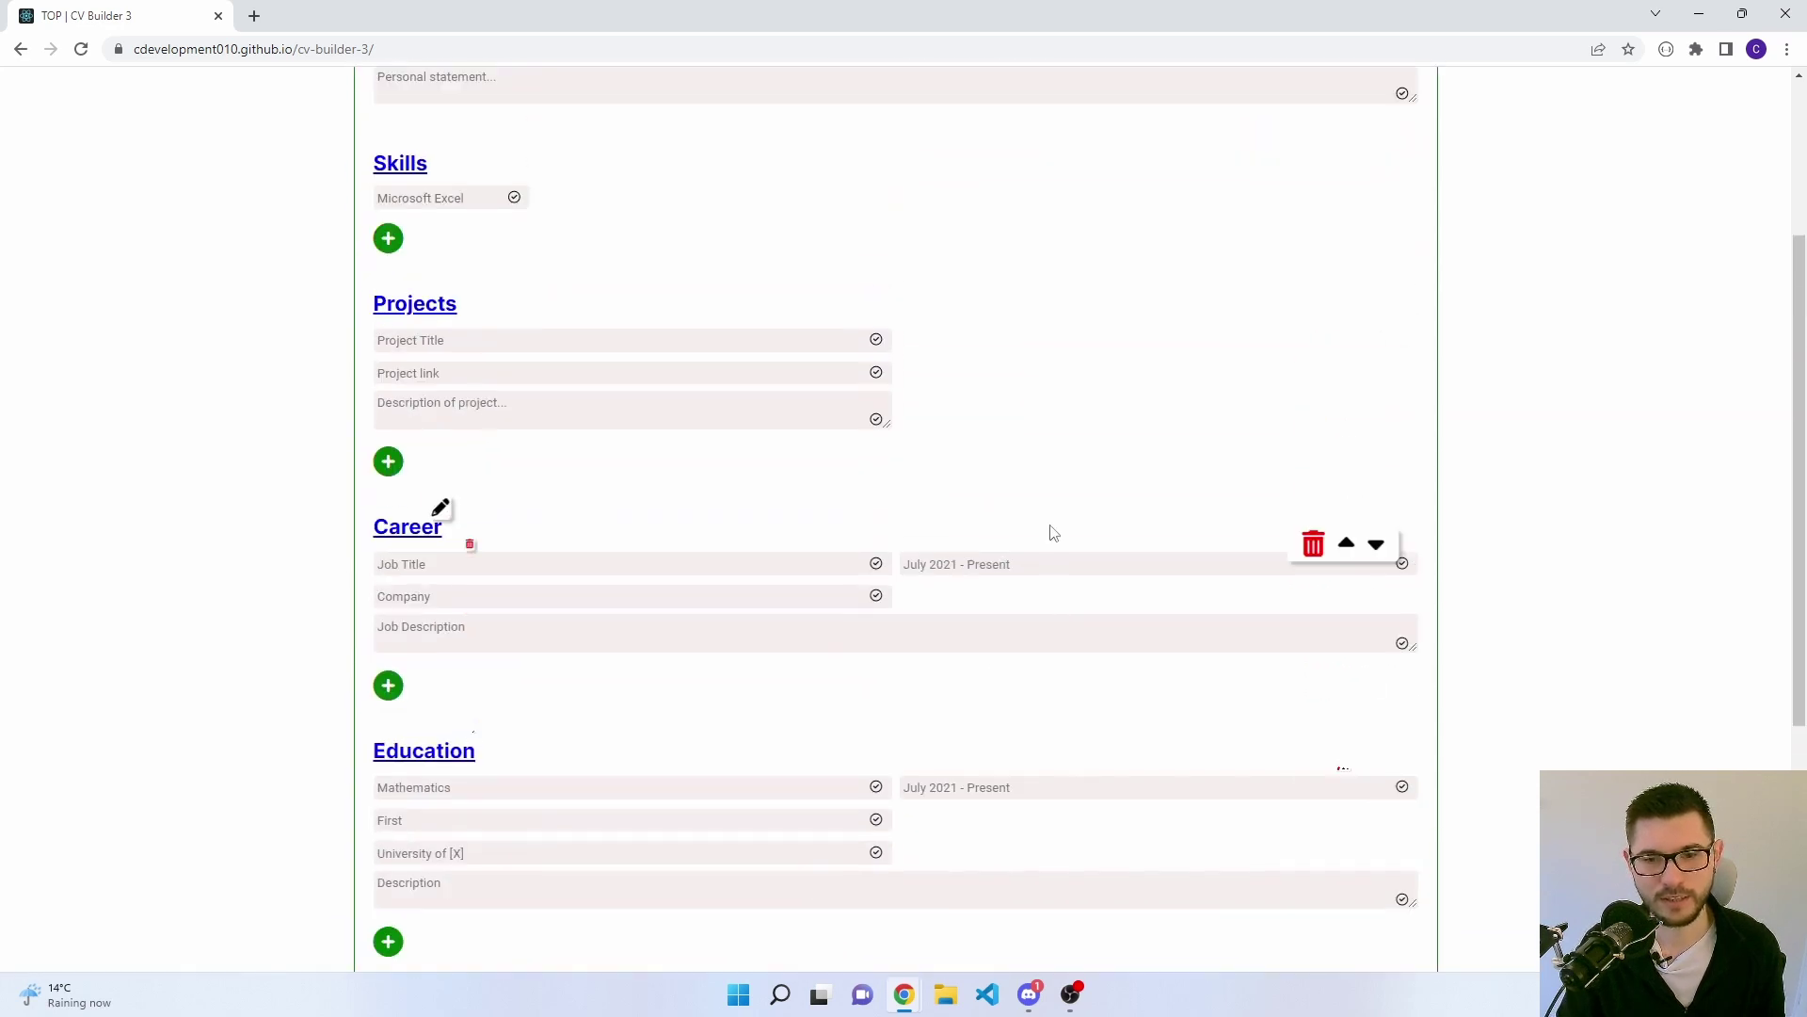
pyautogui.scroll(3, 1051, 530)
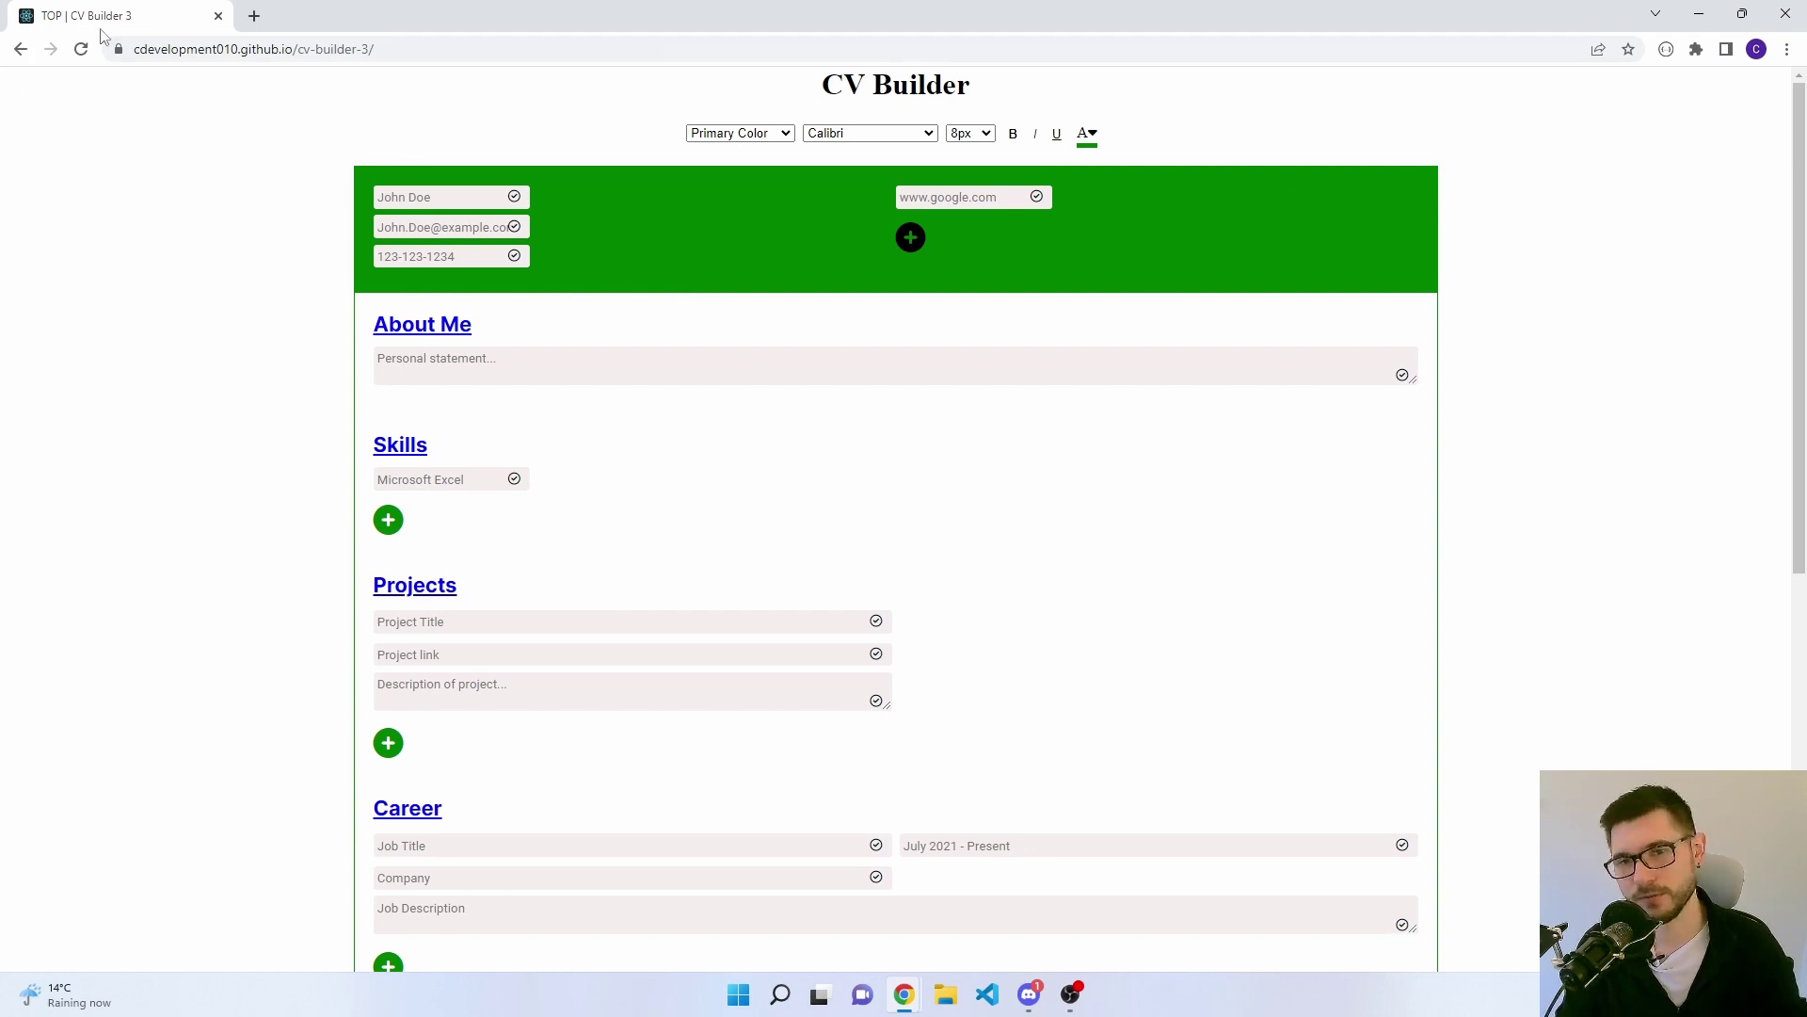
pyautogui.moveTo(984, 203)
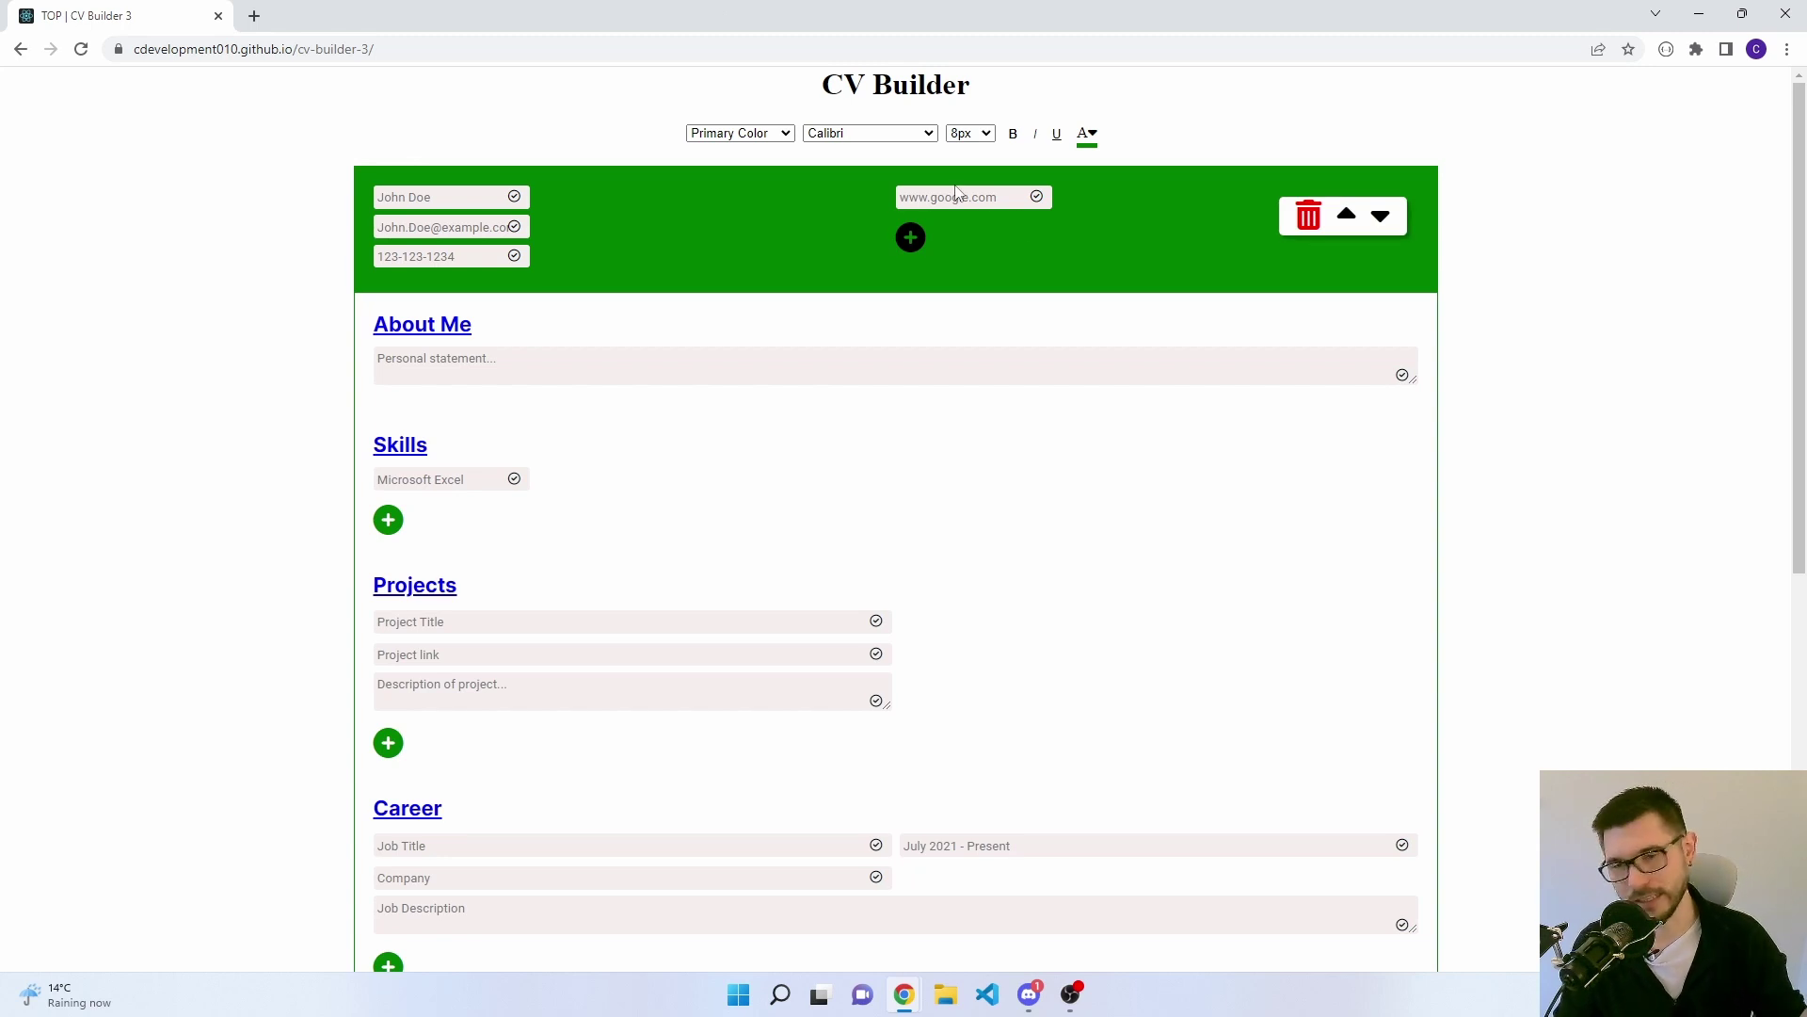
pyautogui.click(911, 237)
pyautogui.click(911, 268)
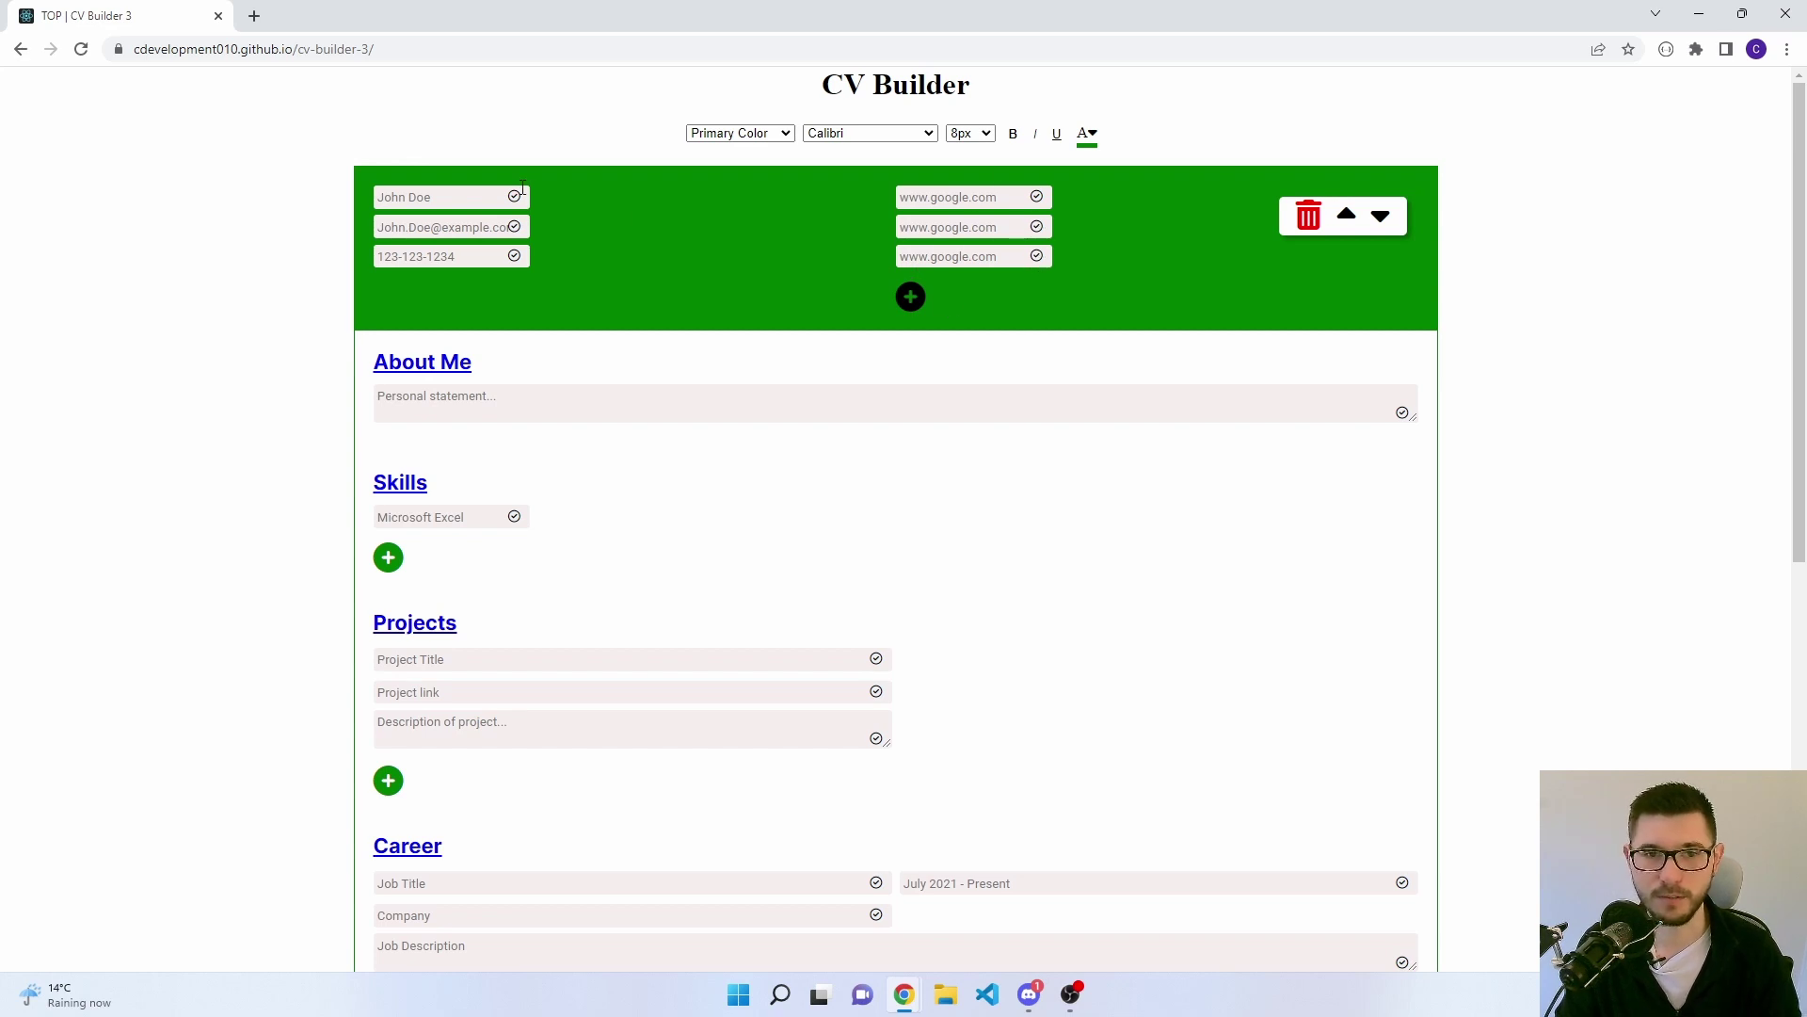
# - Enter the CV owner's first name in the name field and commit it
pyautogui.click(472, 196)
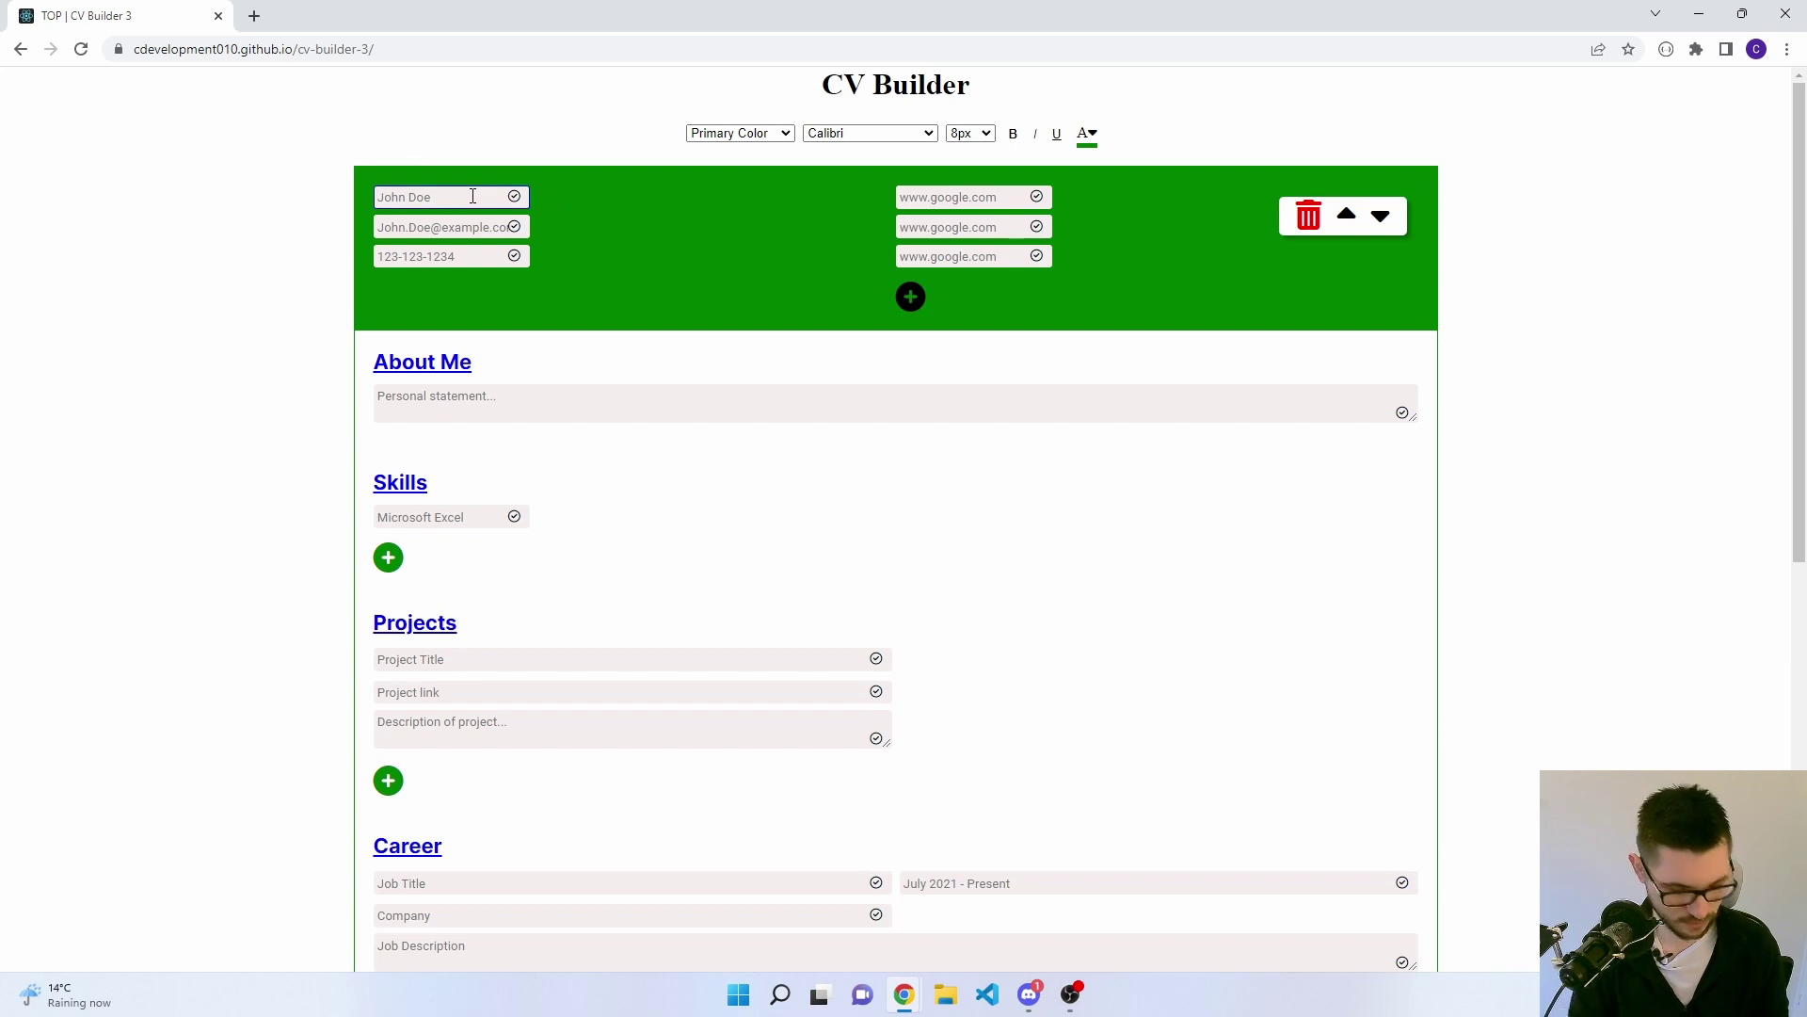
pyautogui.write('Craig')
pyautogui.press('Return')
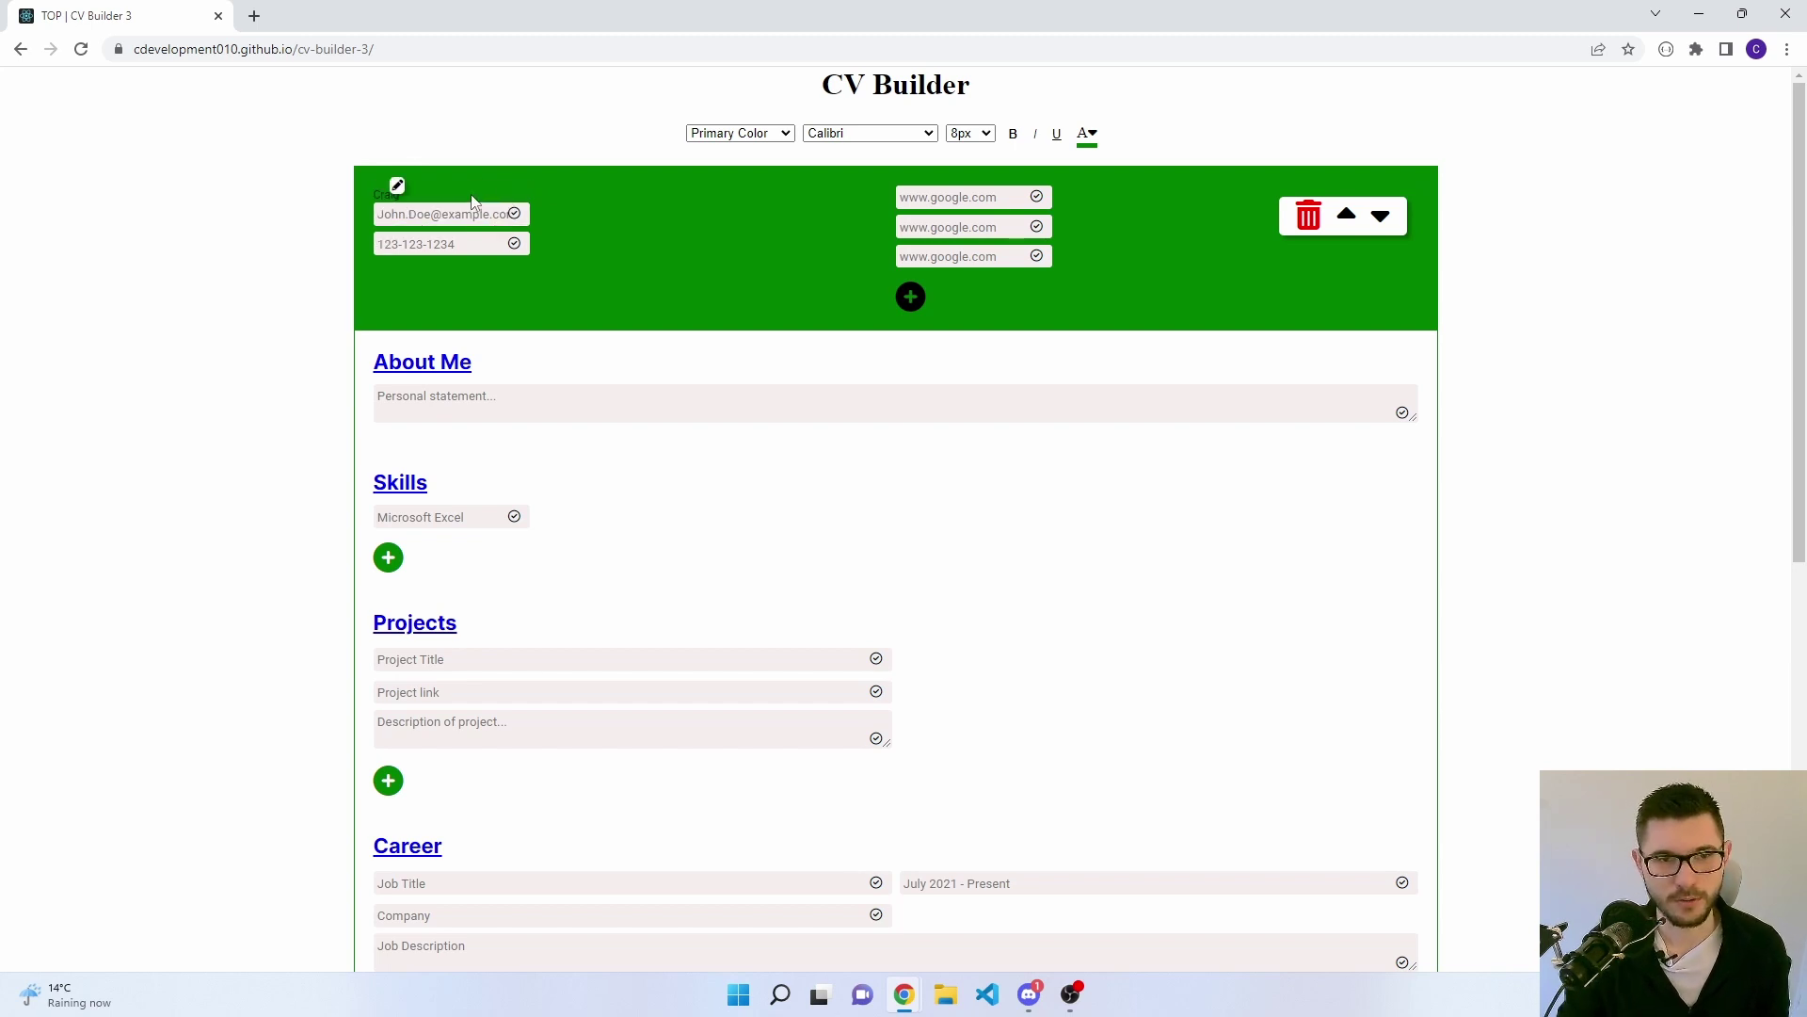
pyautogui.click(398, 186)
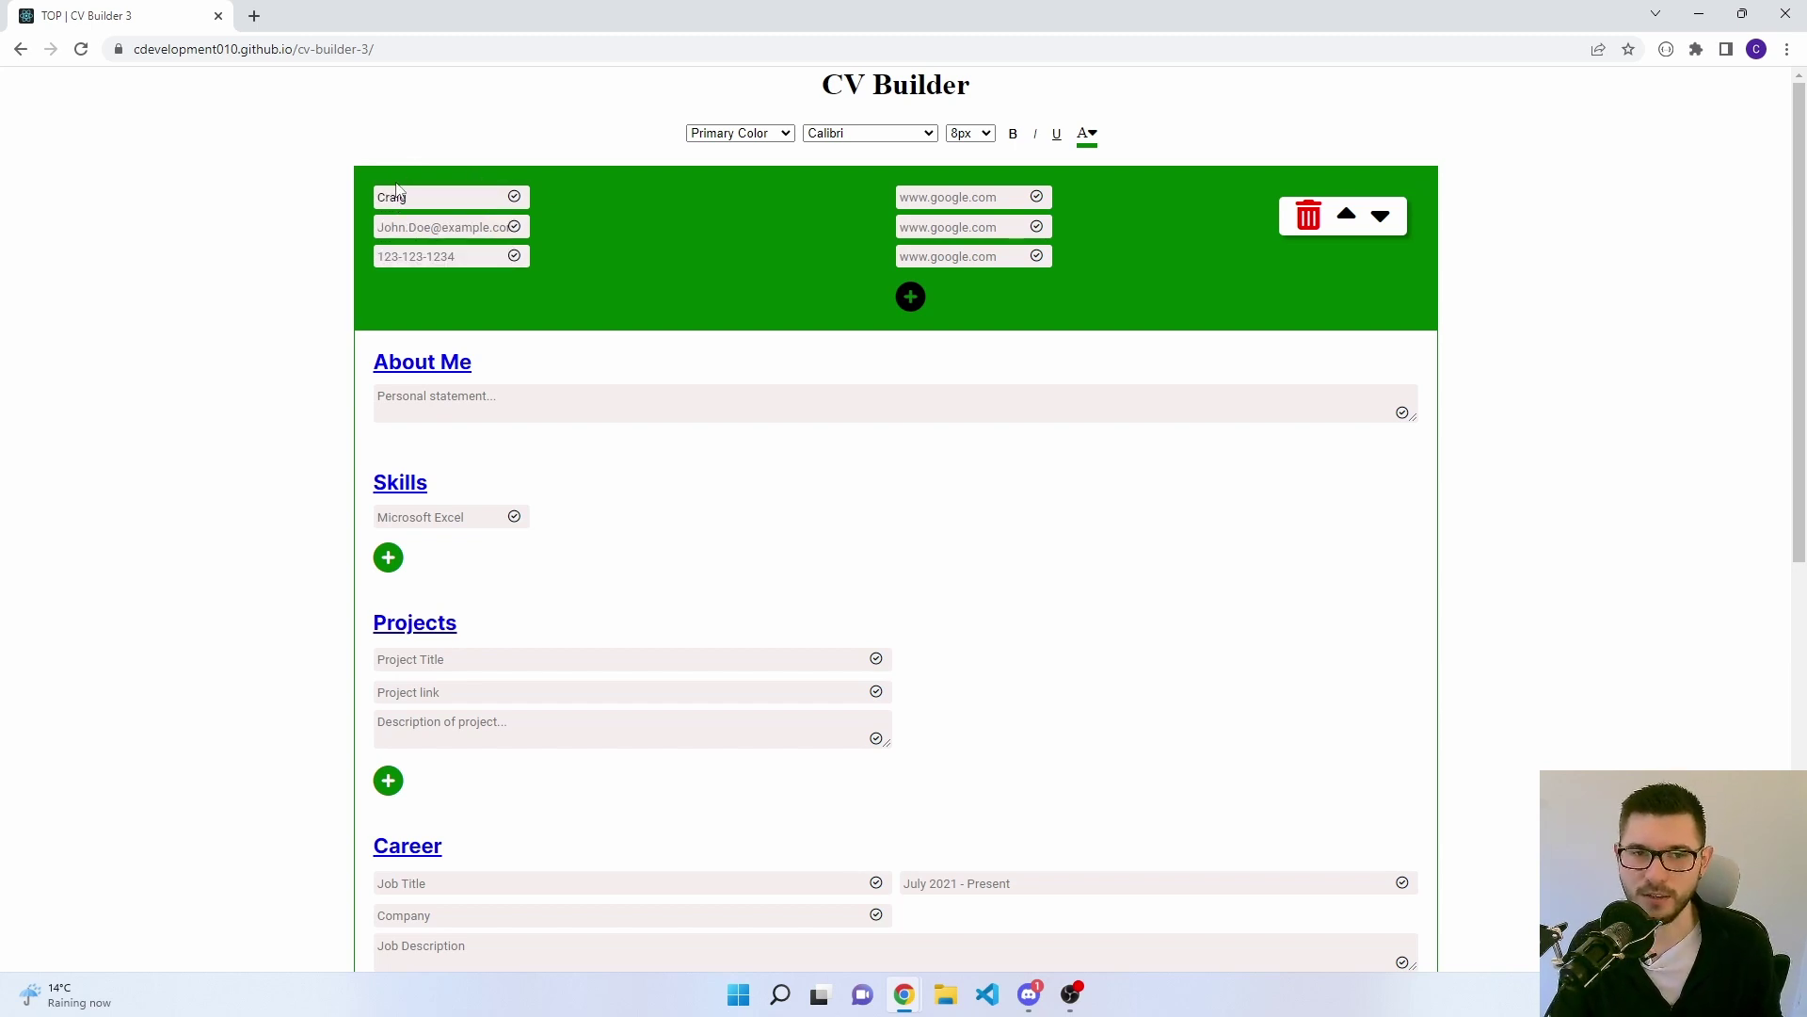
pyautogui.press('Return')
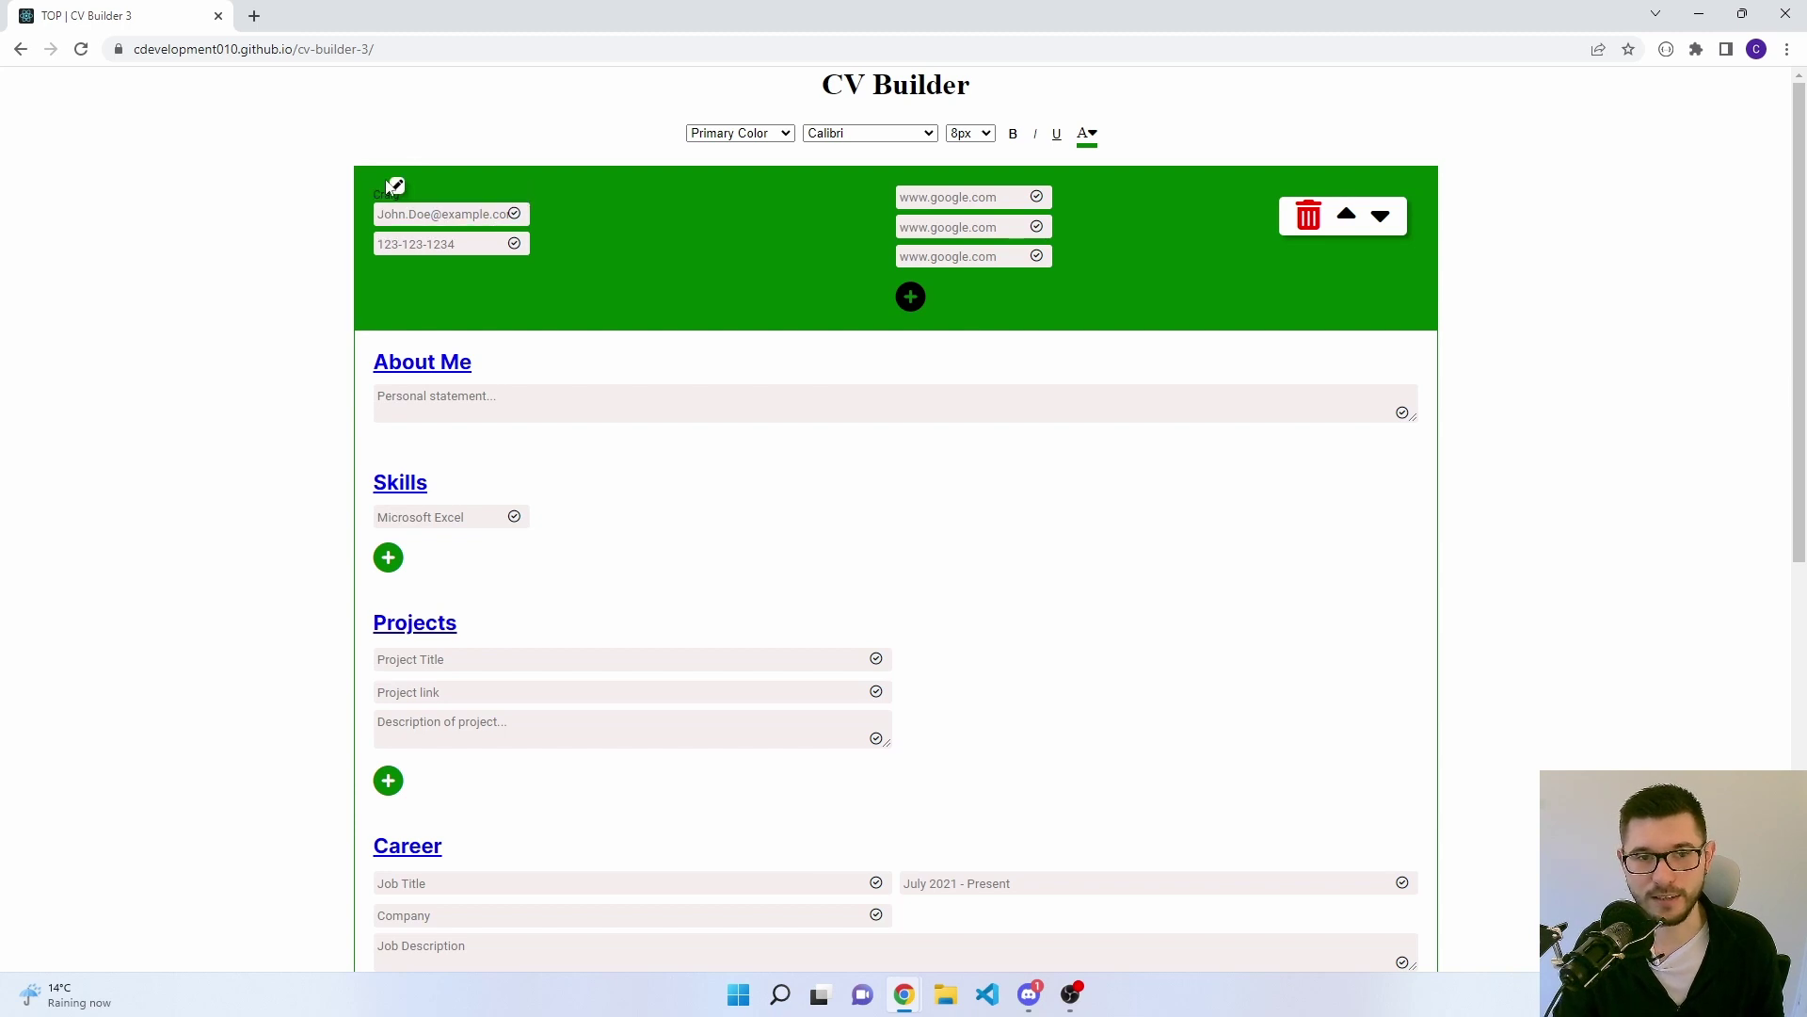
# - Style the Name in Inter font at 48px with white text
pyautogui.click(740, 132)
pyautogui.click(753, 193)
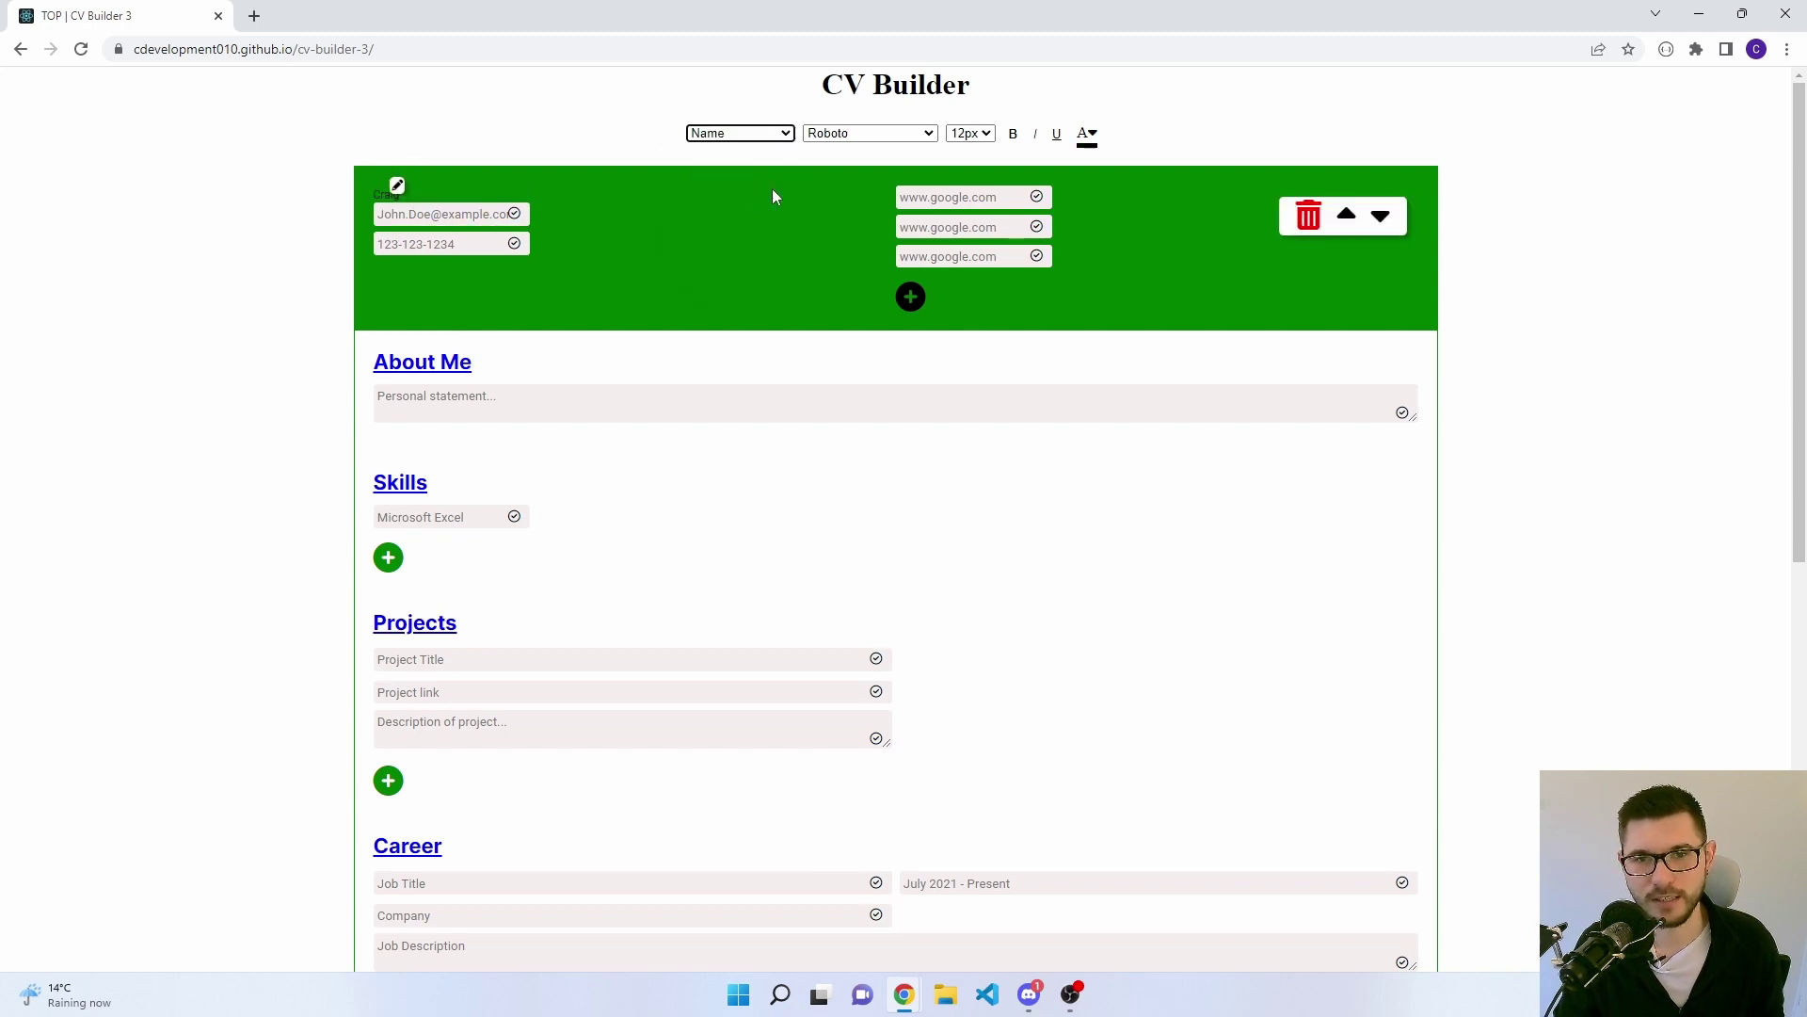
pyautogui.click(885, 141)
pyautogui.click(857, 202)
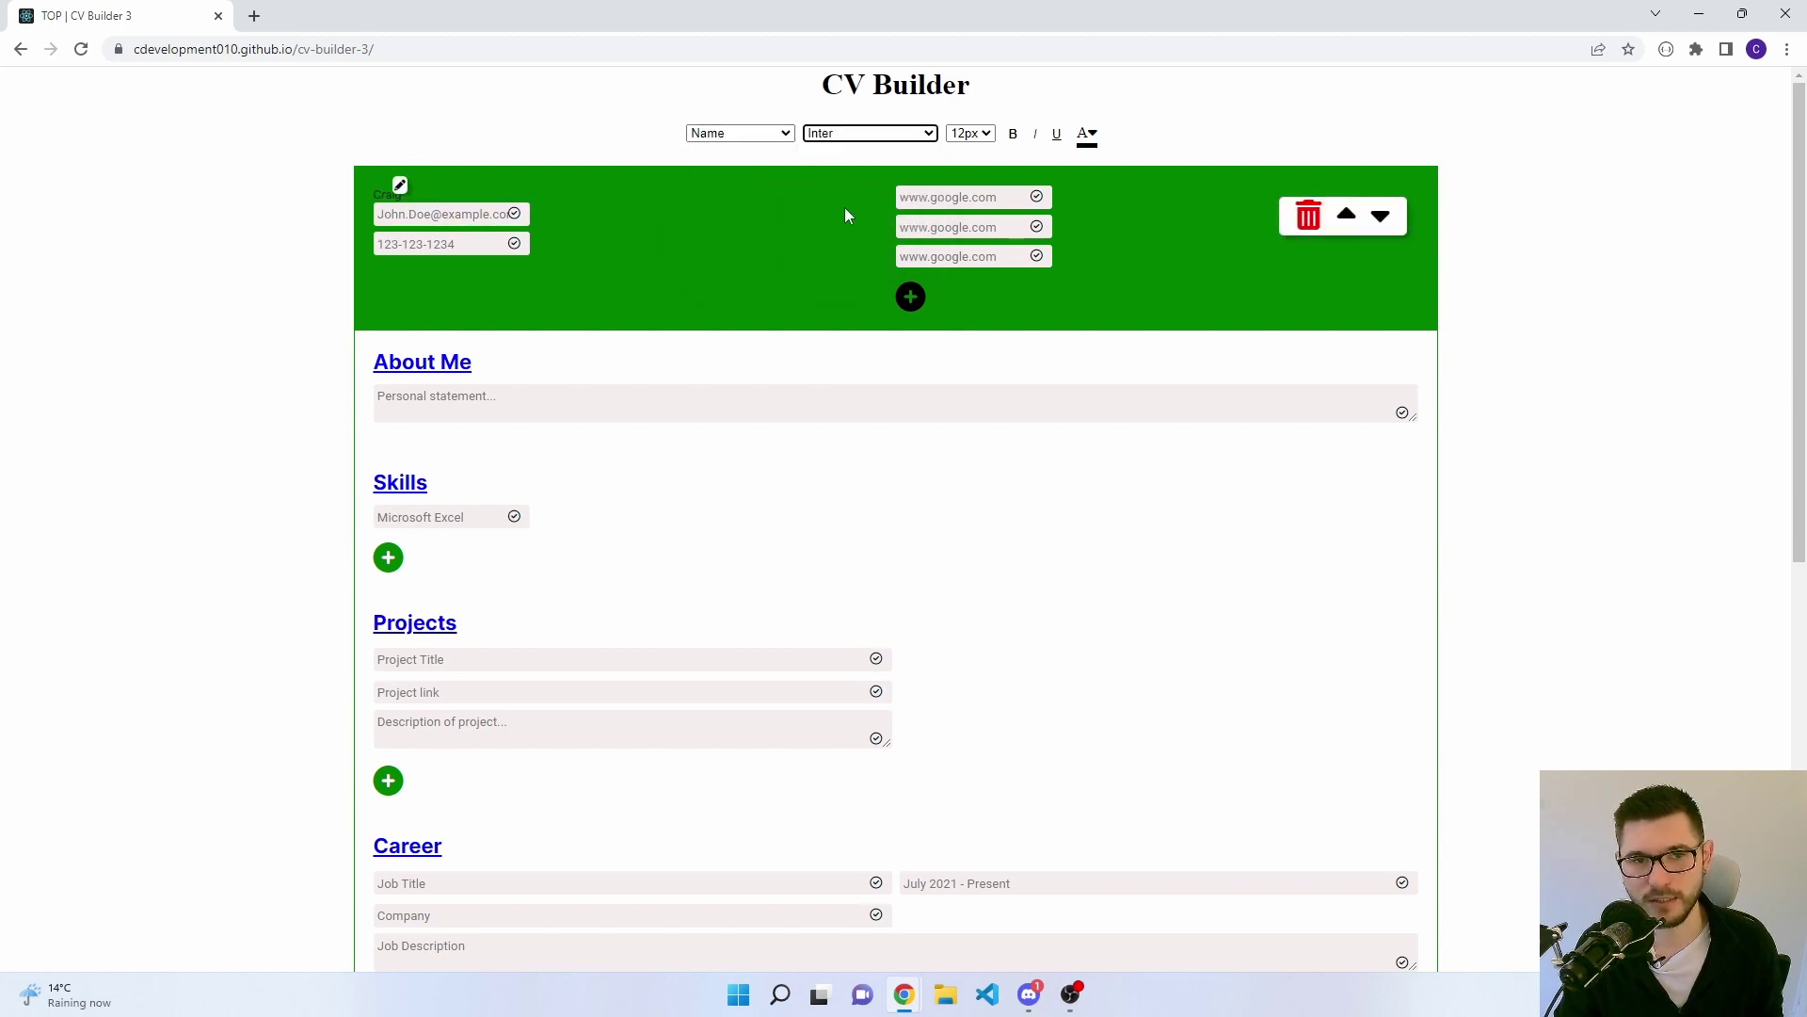
pyautogui.click(971, 133)
pyautogui.click(977, 312)
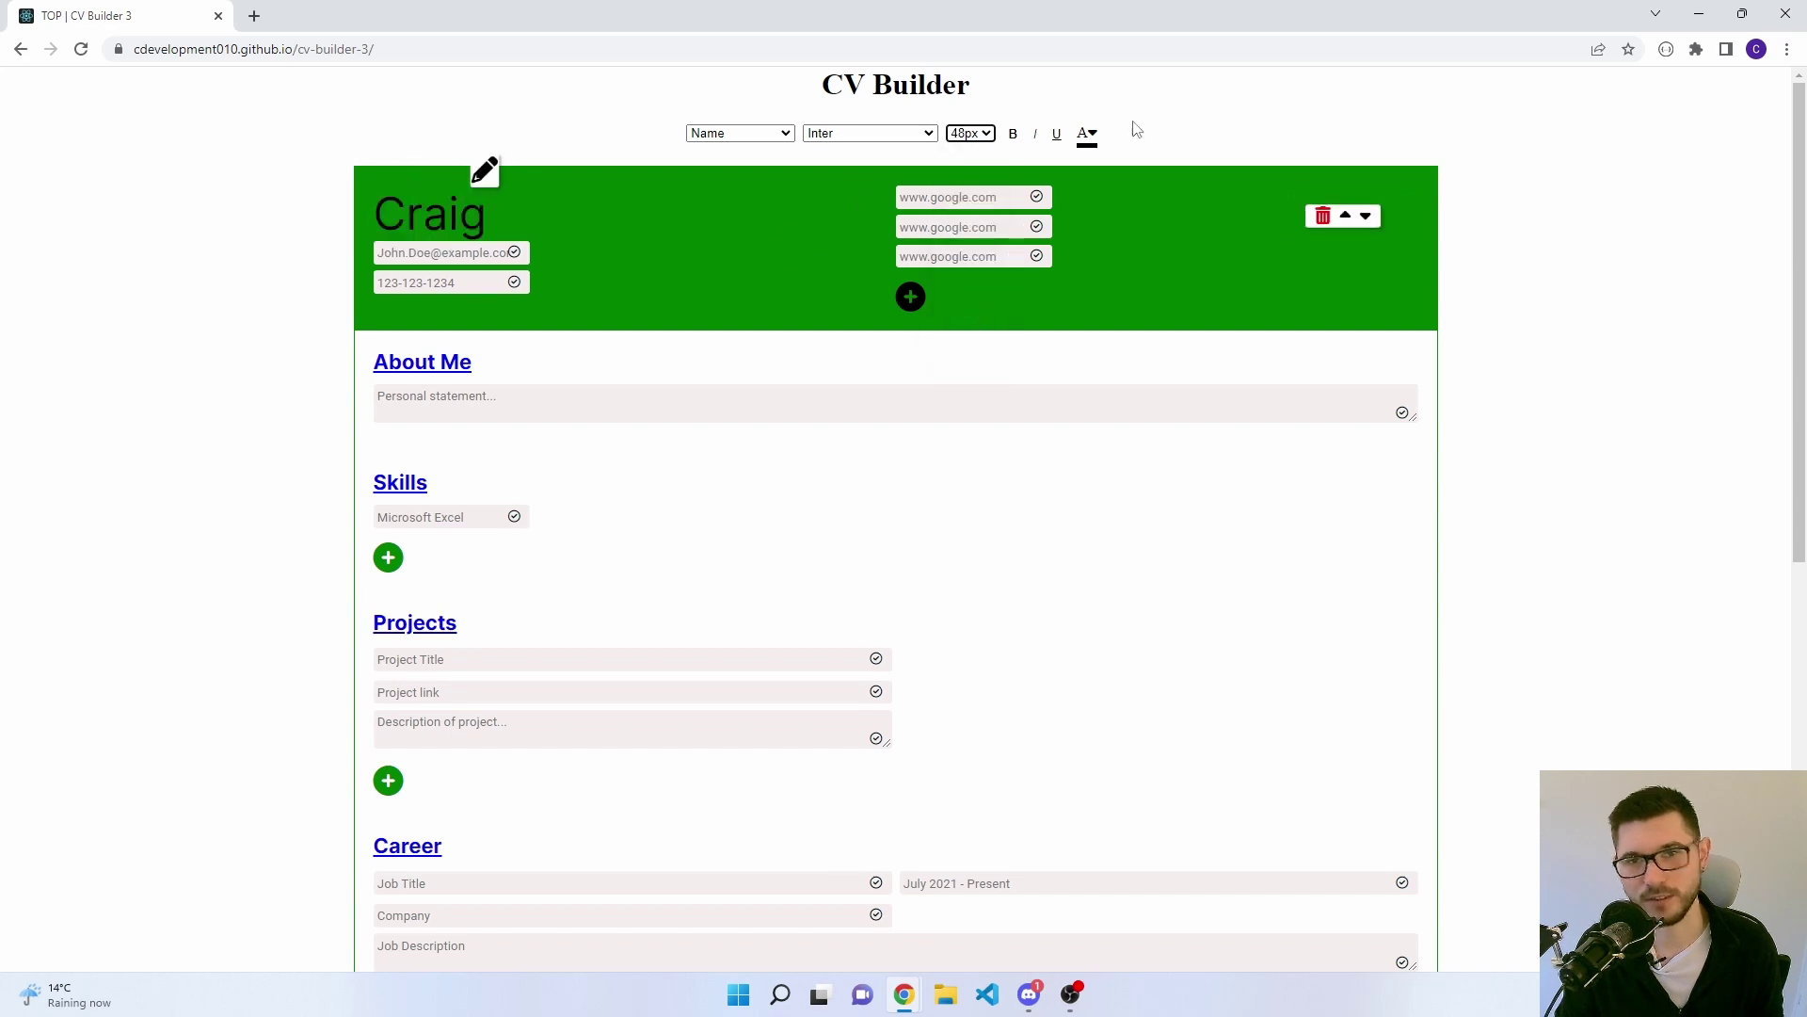
pyautogui.click(1224, 131)
pyautogui.click(1086, 148)
pyautogui.click(1080, 171)
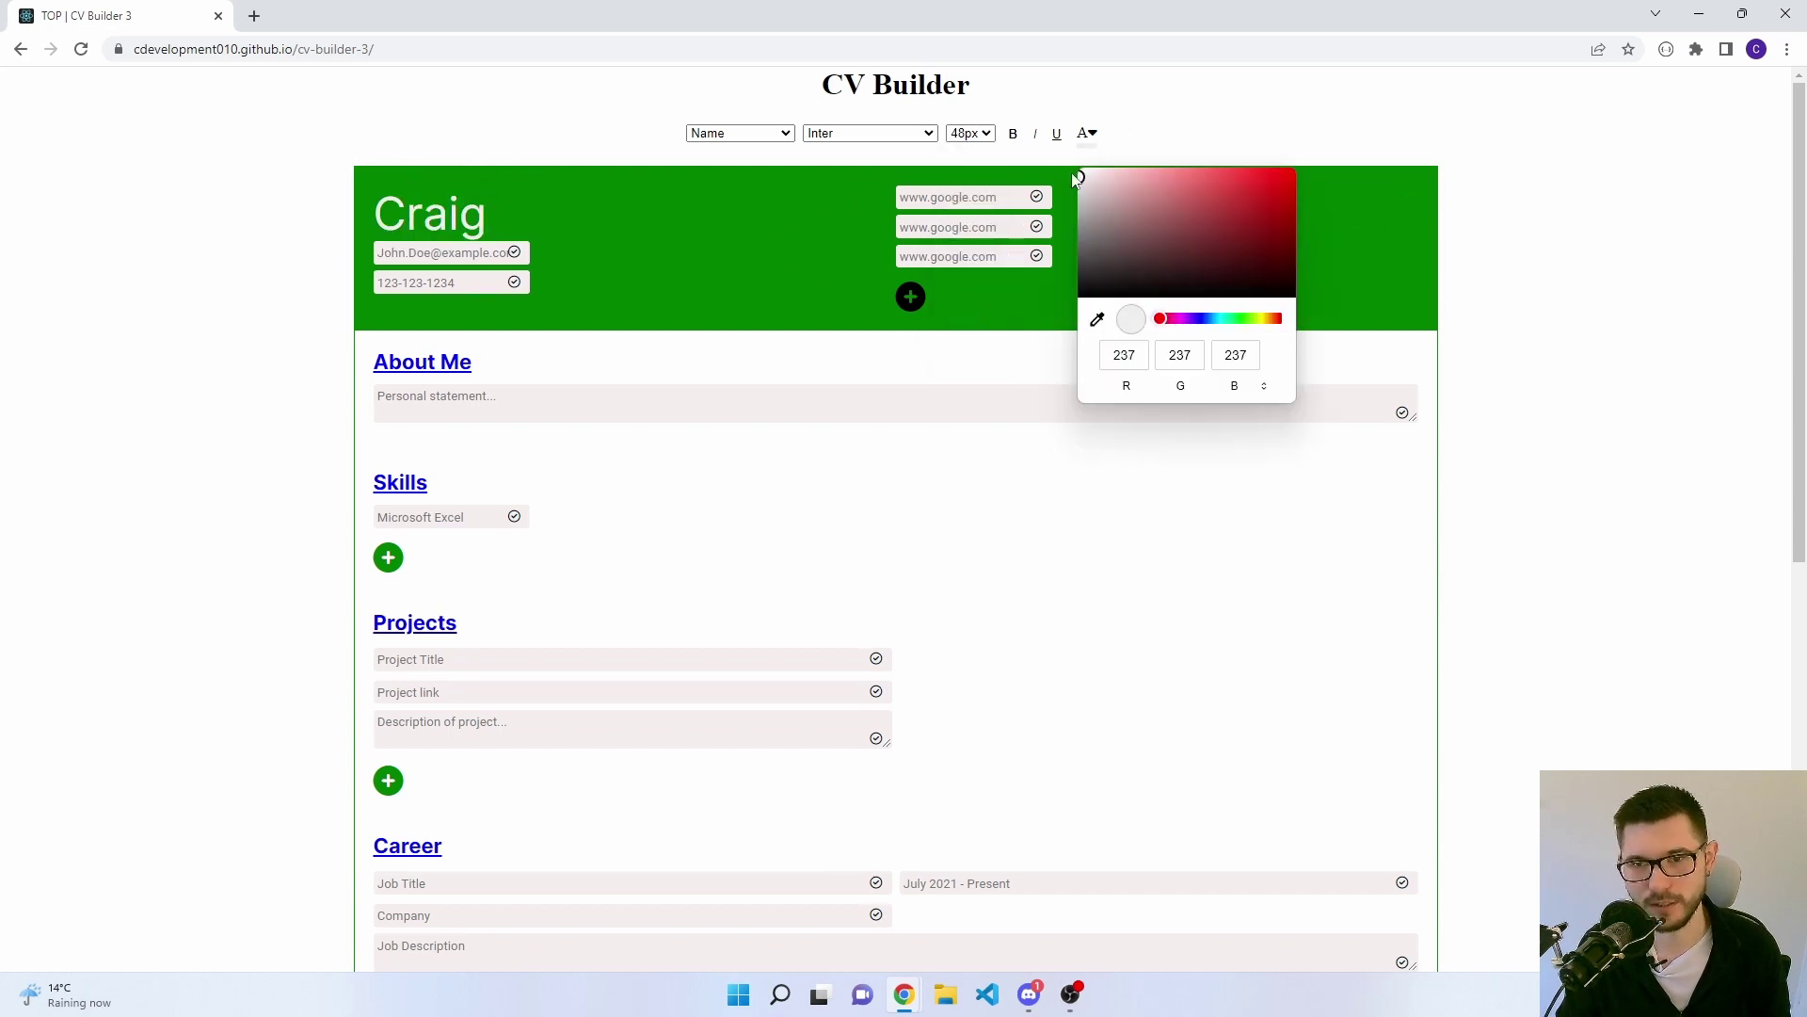
pyautogui.click(1184, 113)
pyautogui.moveTo(776, 252)
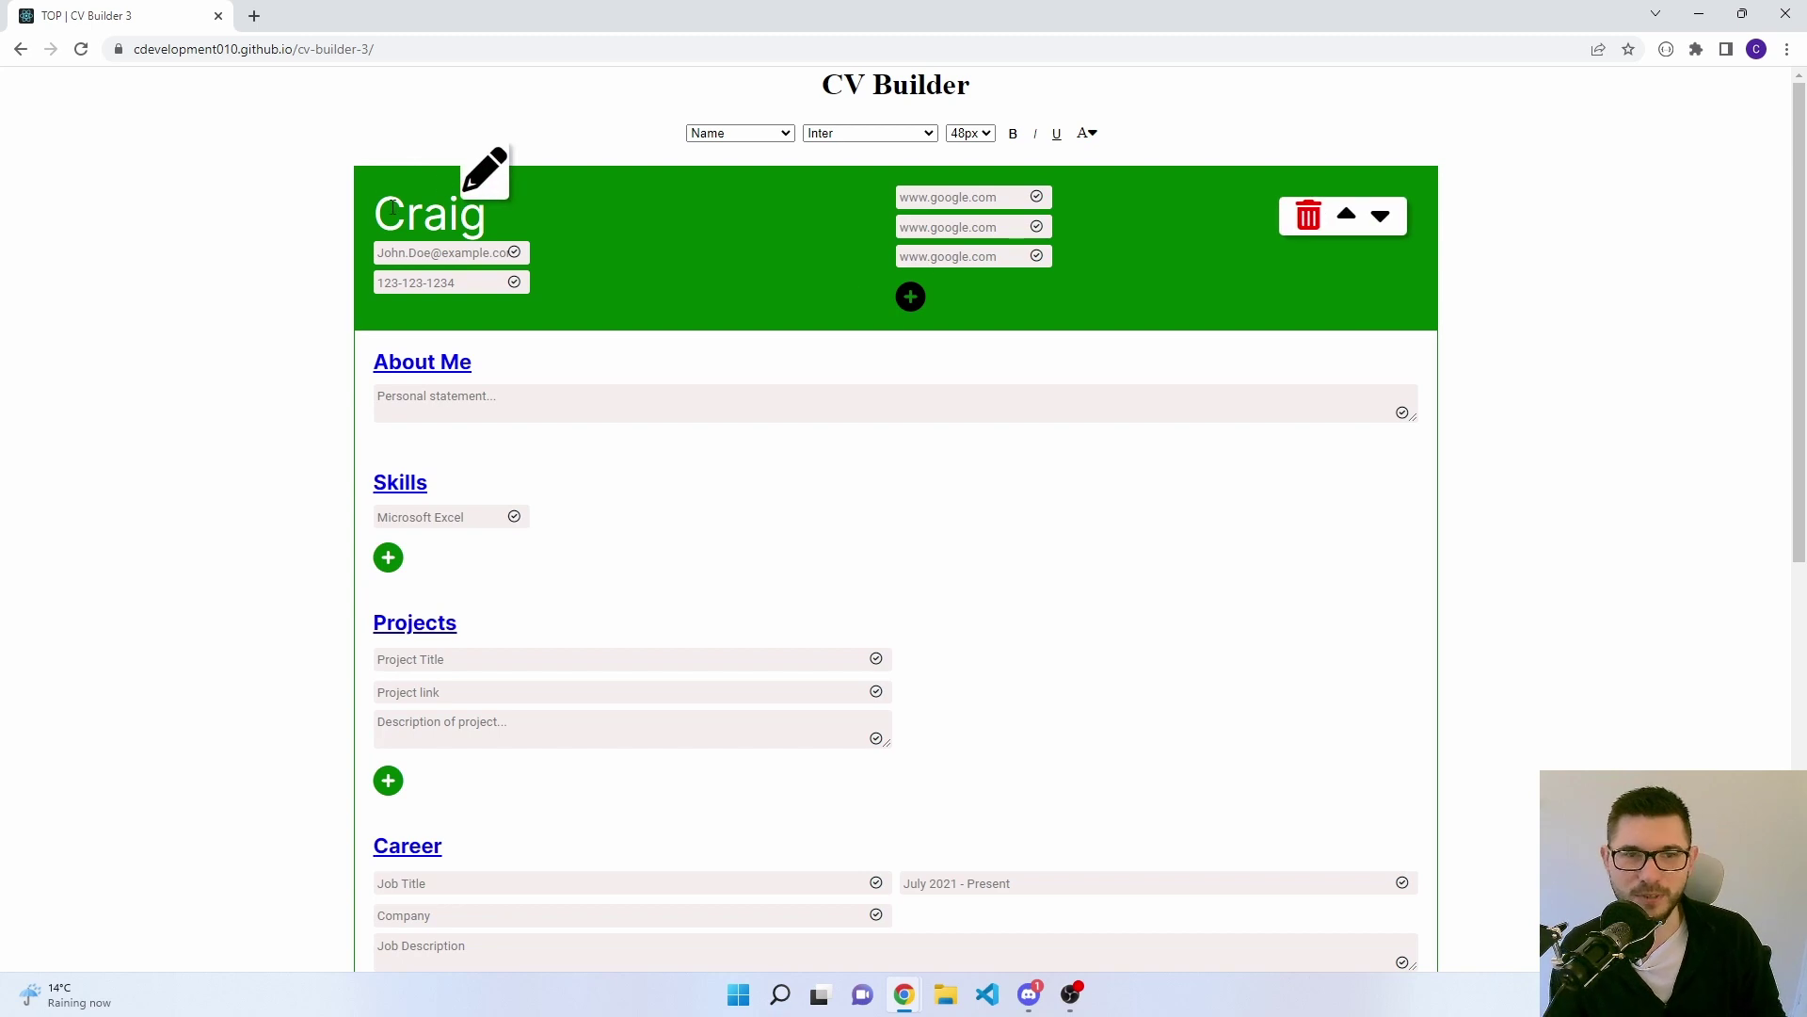
pyautogui.moveTo(430, 373)
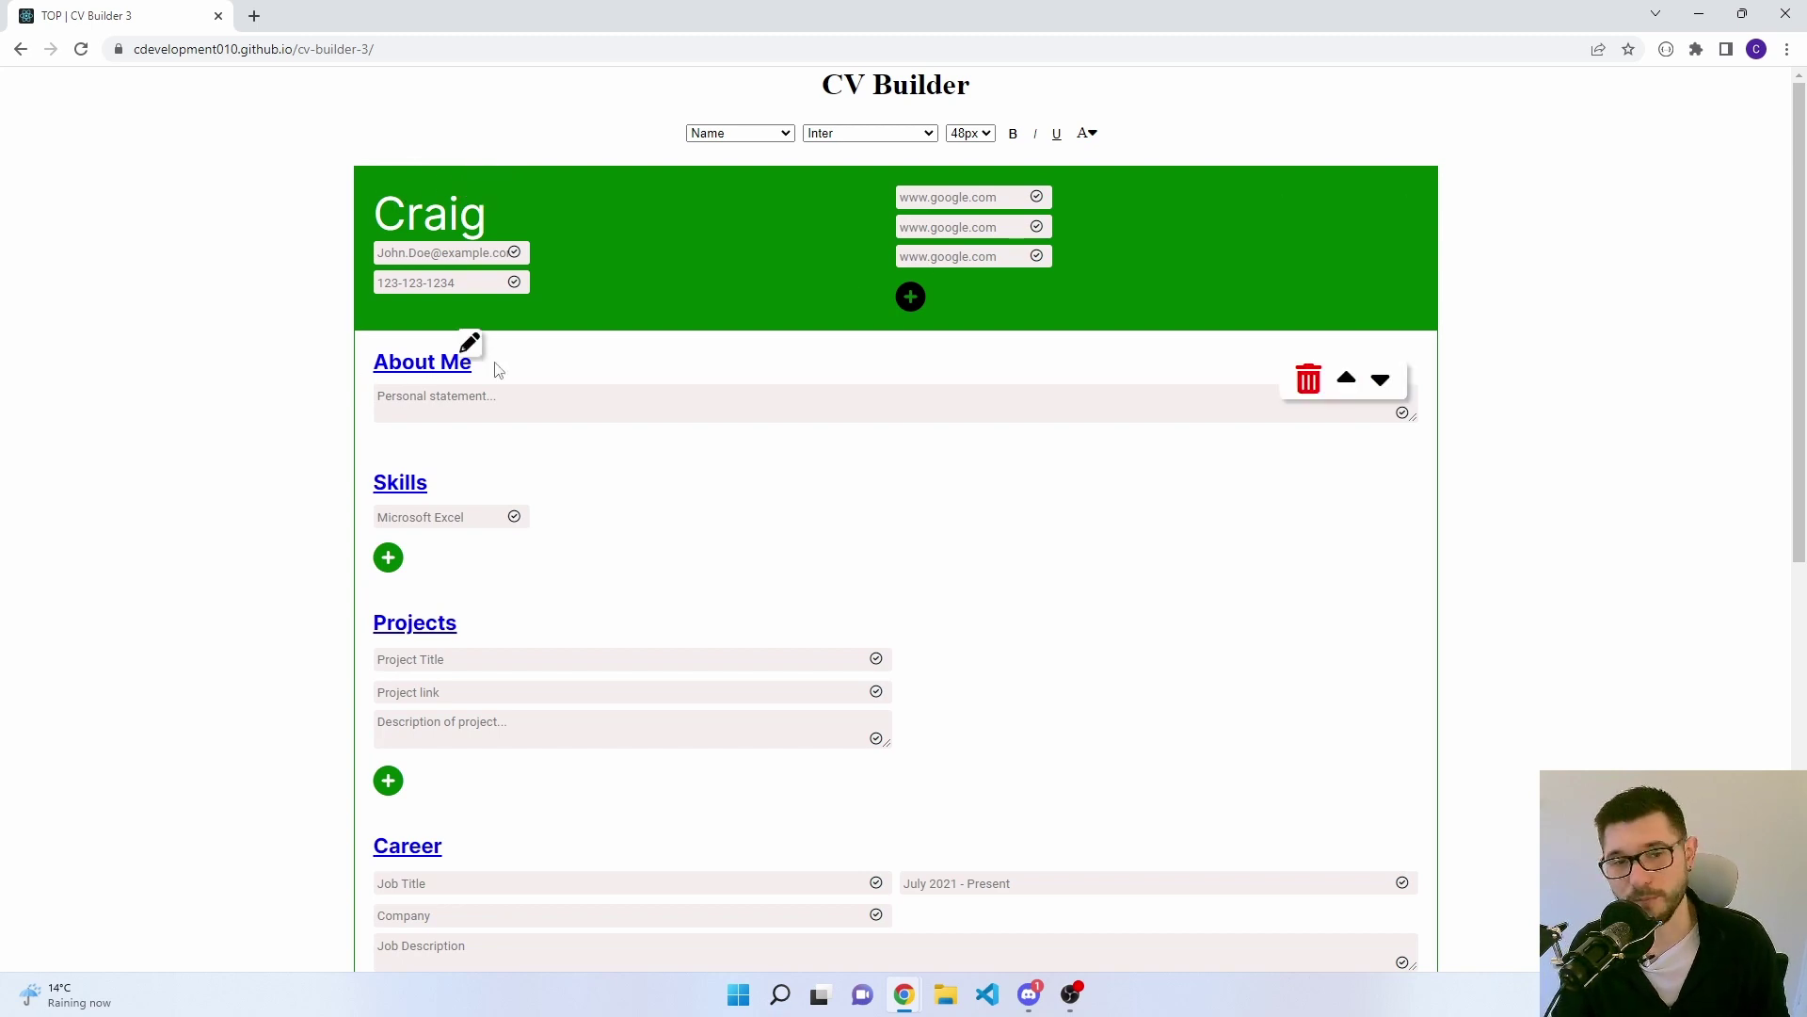
# - Rename the About Me heading to 'Personal Statement'
pyautogui.click(469, 344)
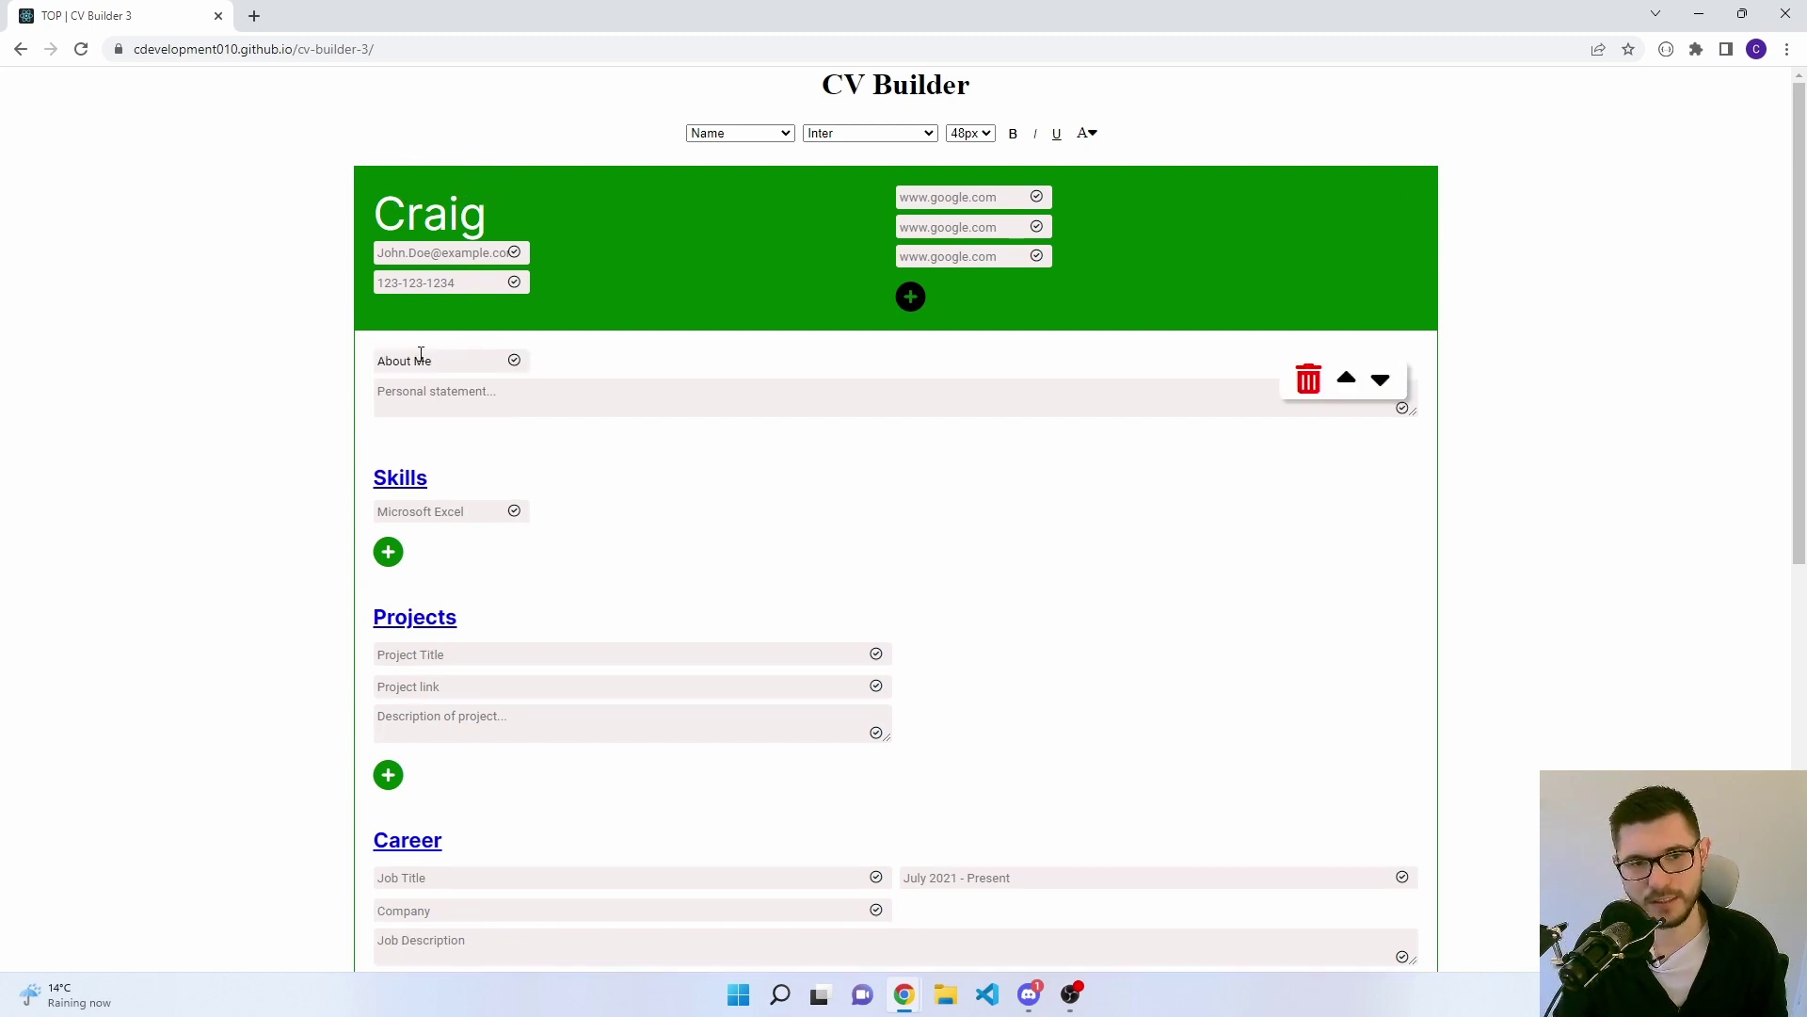
pyautogui.hotkey('ctrl', 'a')
pyautogui.write('Personal Statement')
pyautogui.press('Tab')
pyautogui.press('Return')
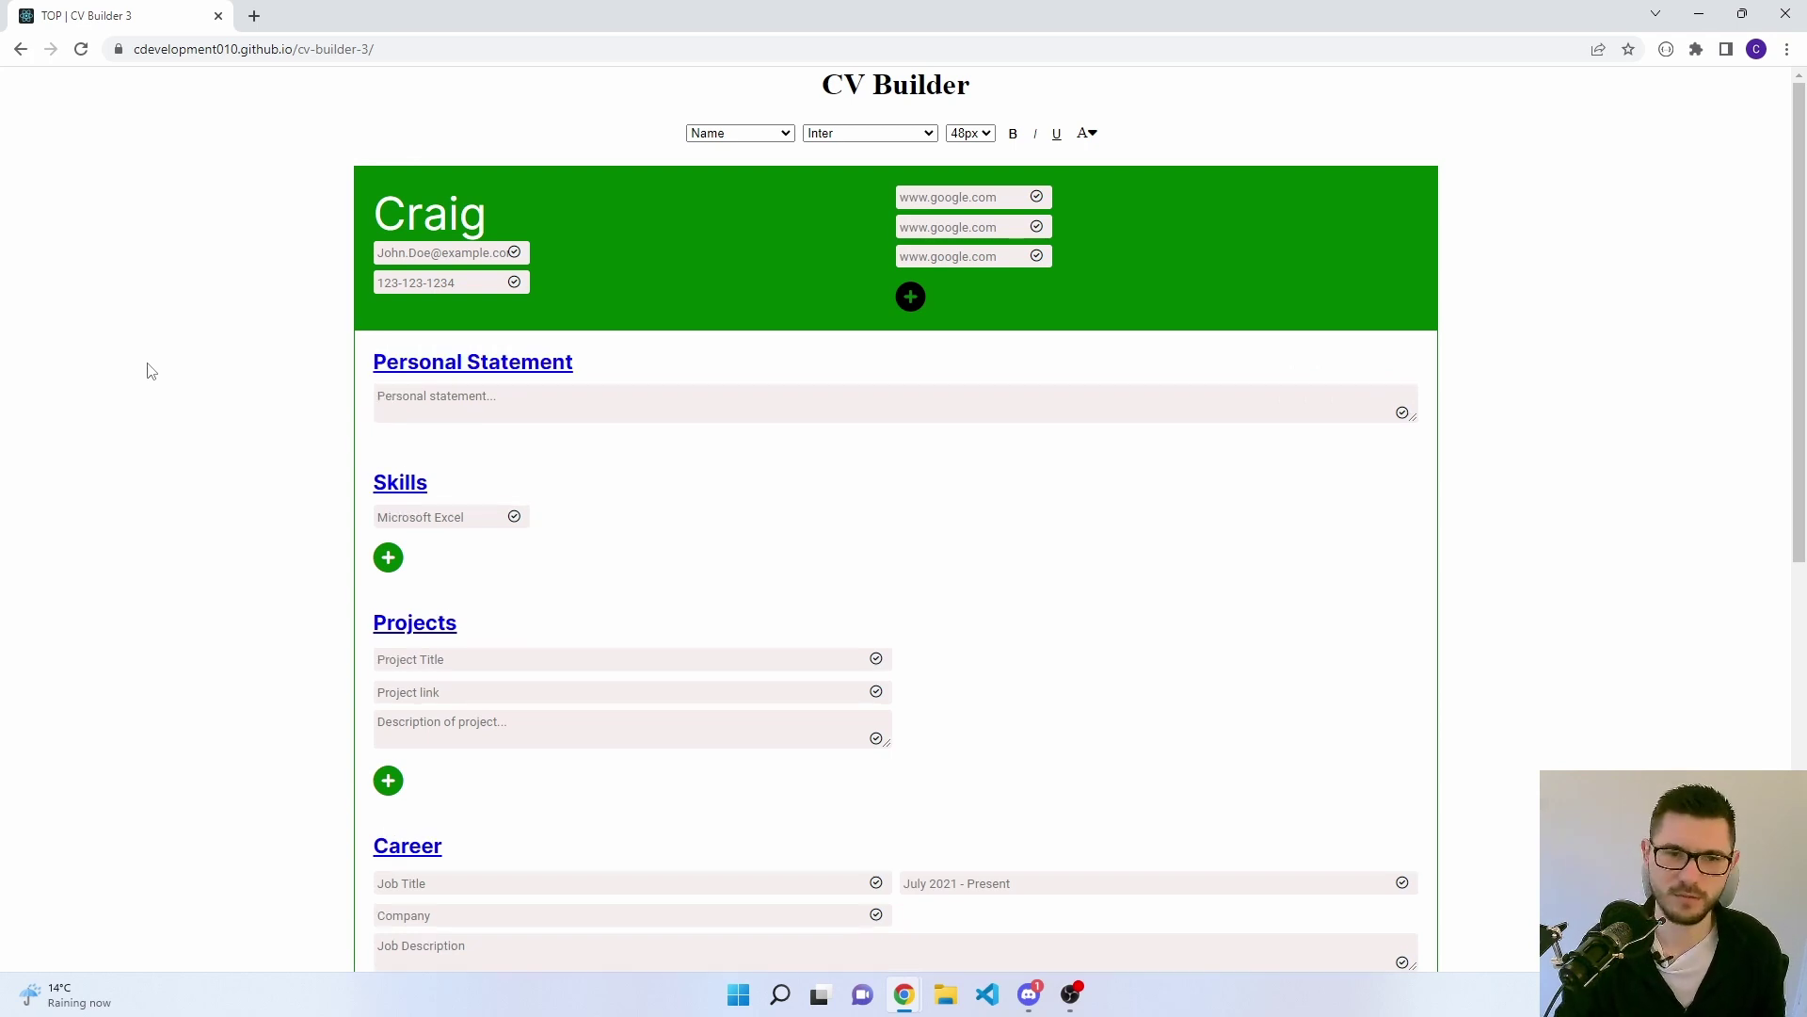
# - Fill the statement box with placeholder lines 'saasdasdasda' and 'asdasda' plus an empty third line
pyautogui.click(489, 399)
pyautogui.write('saasdasdasda')
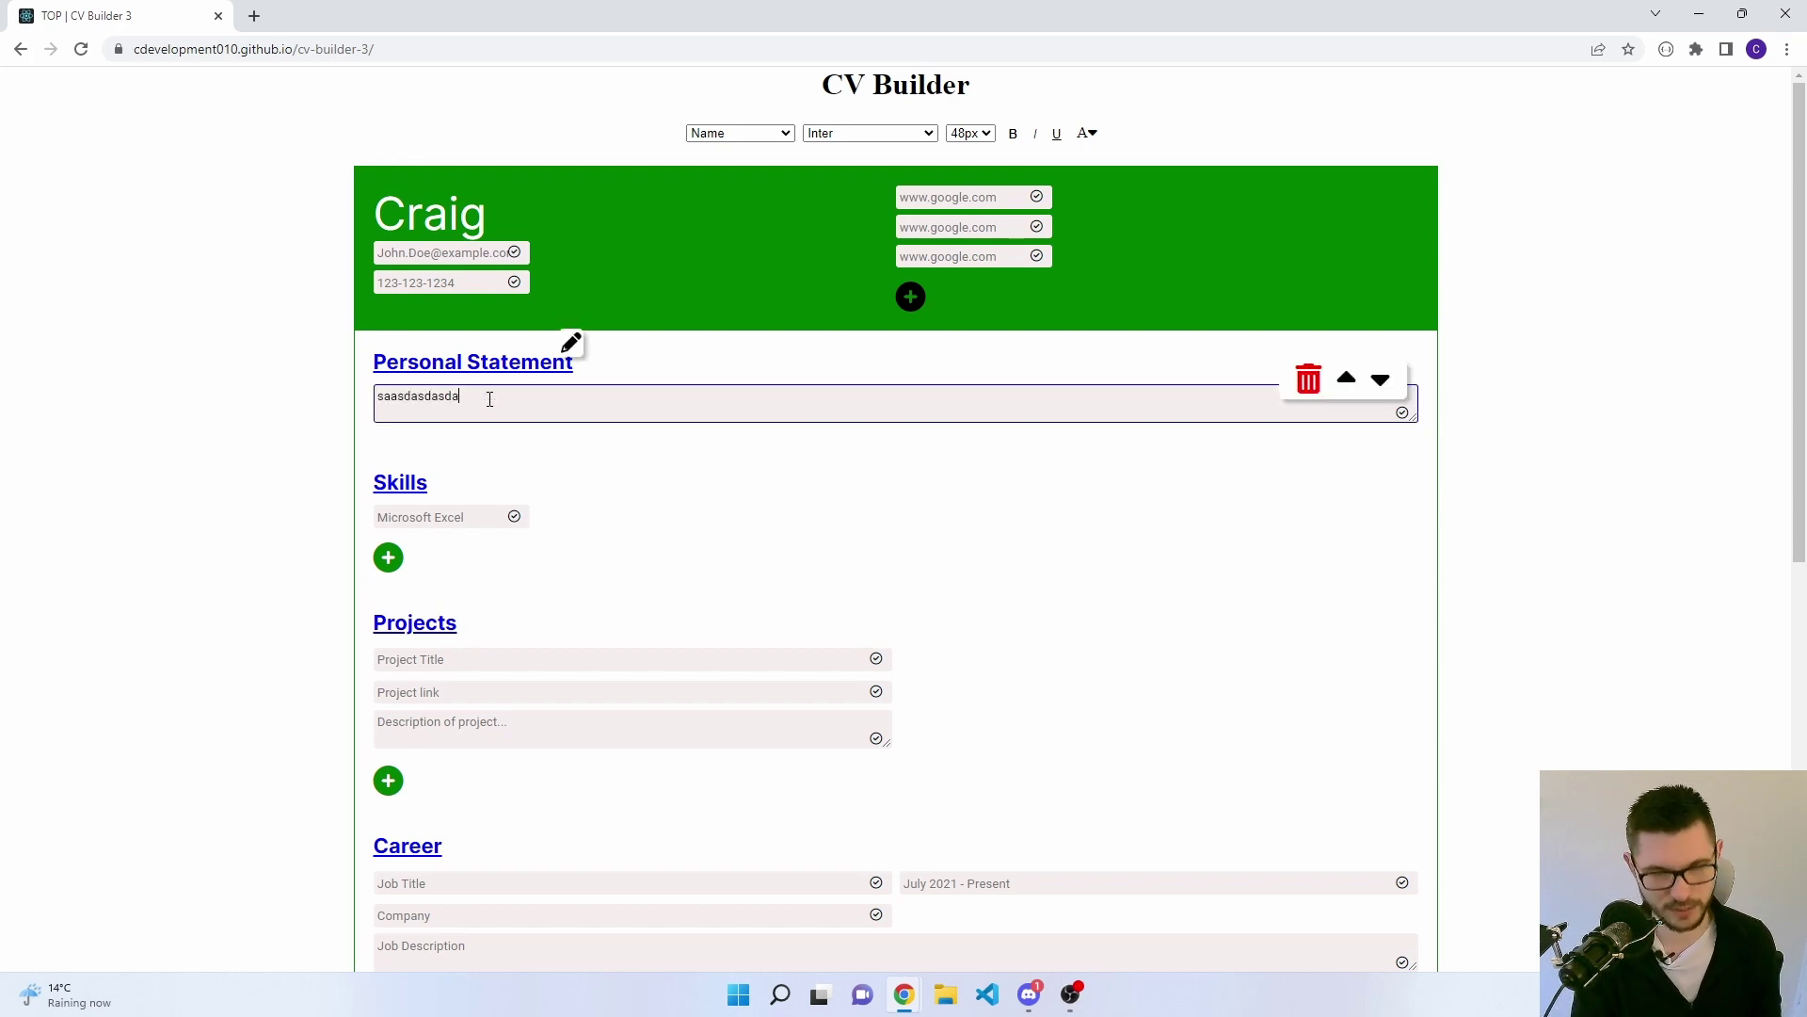
pyautogui.press('Return')
pyautogui.write('asdasd')
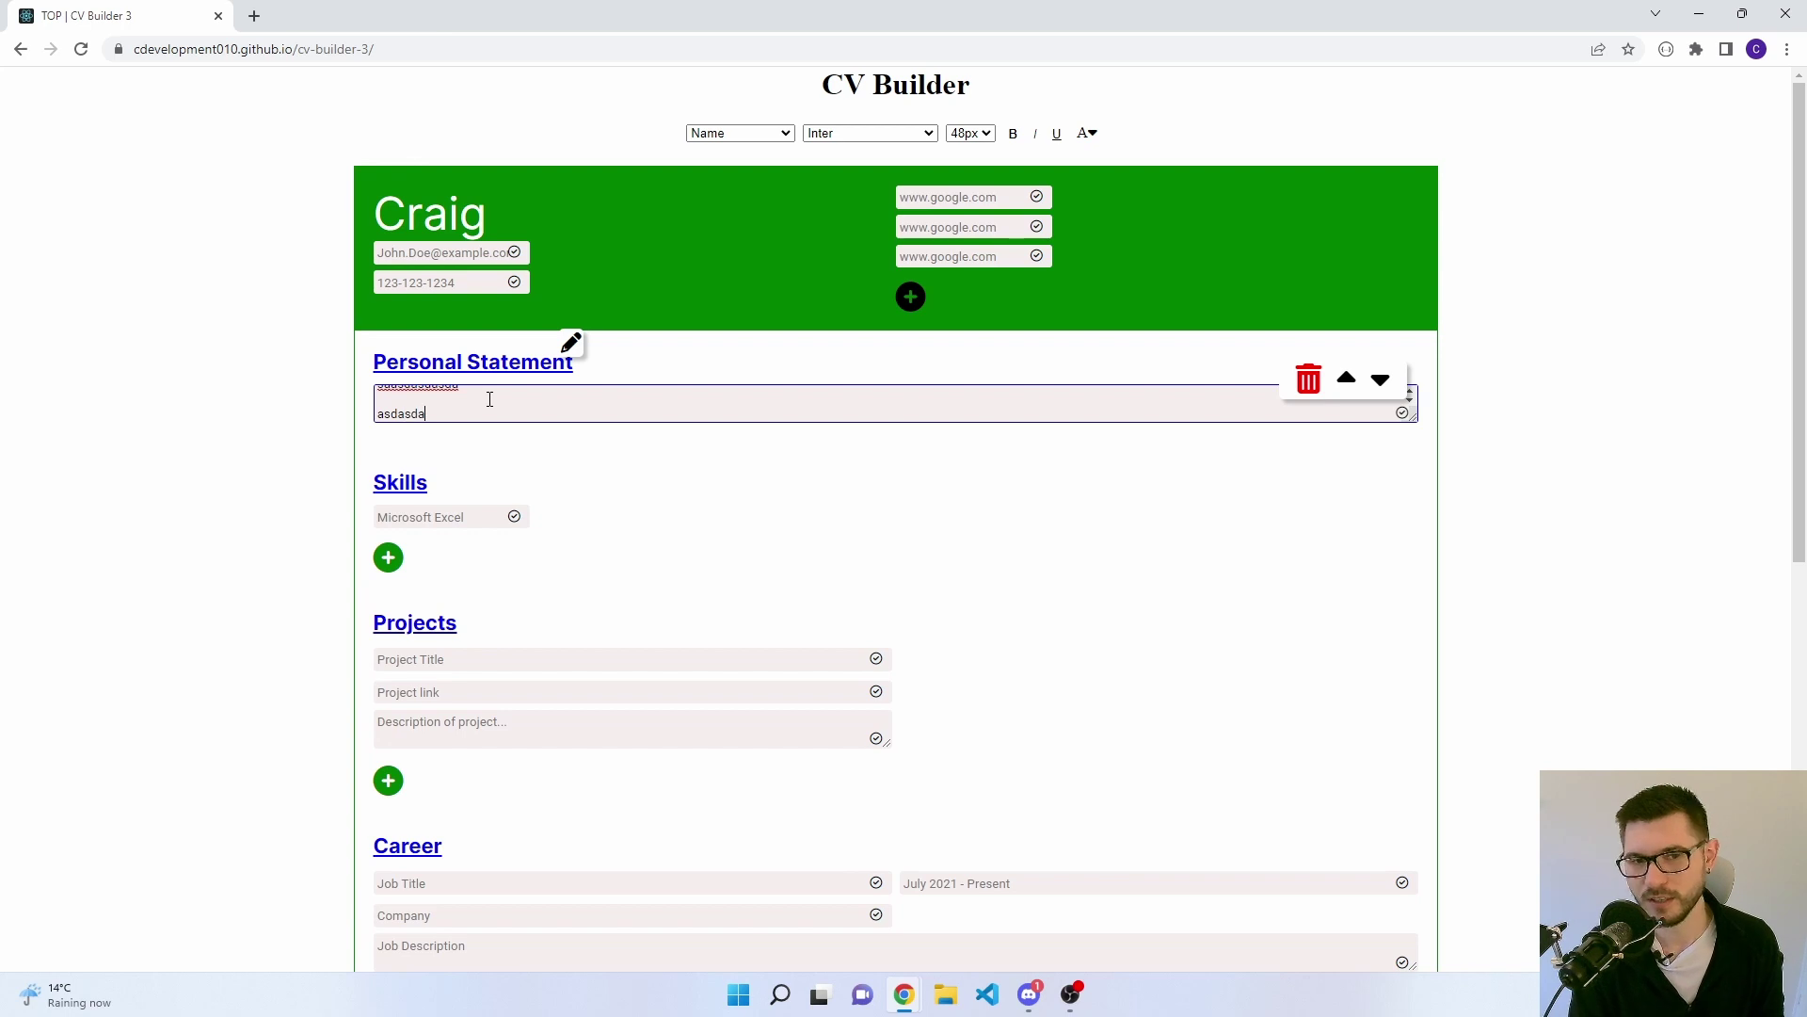
pyautogui.write('a')
pyautogui.press('Return')
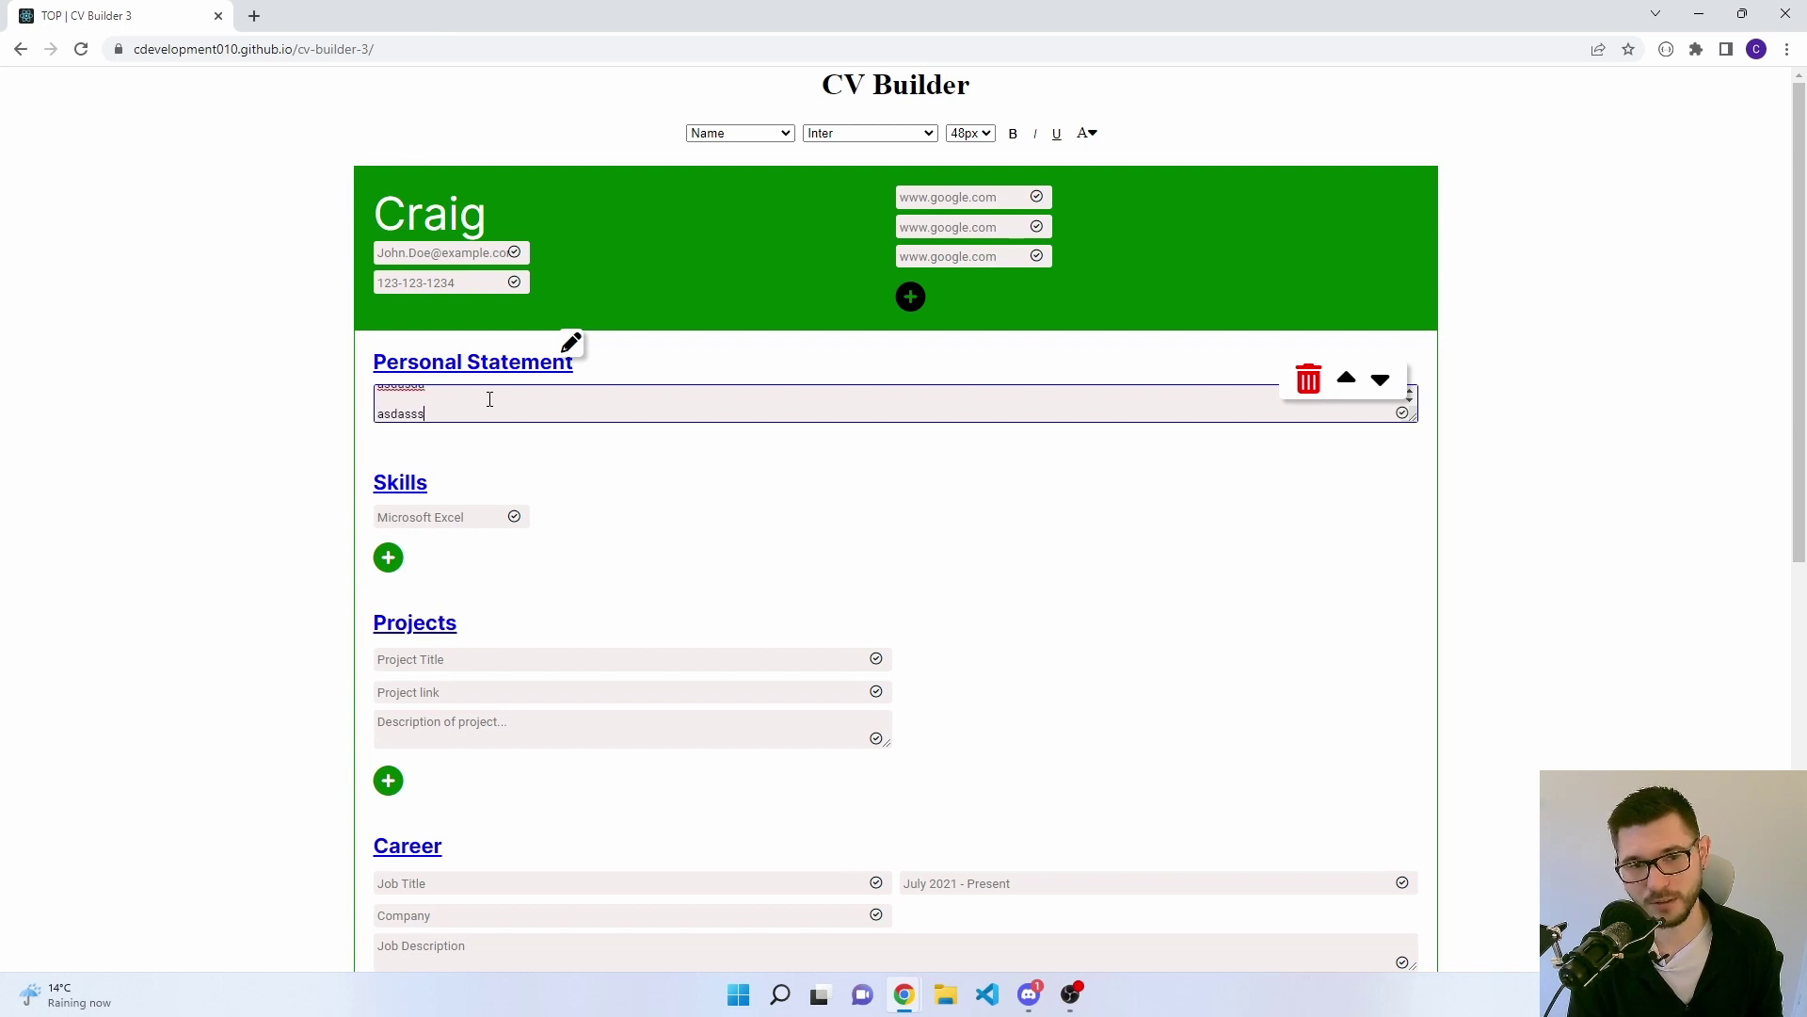
pyautogui.press('Tab')
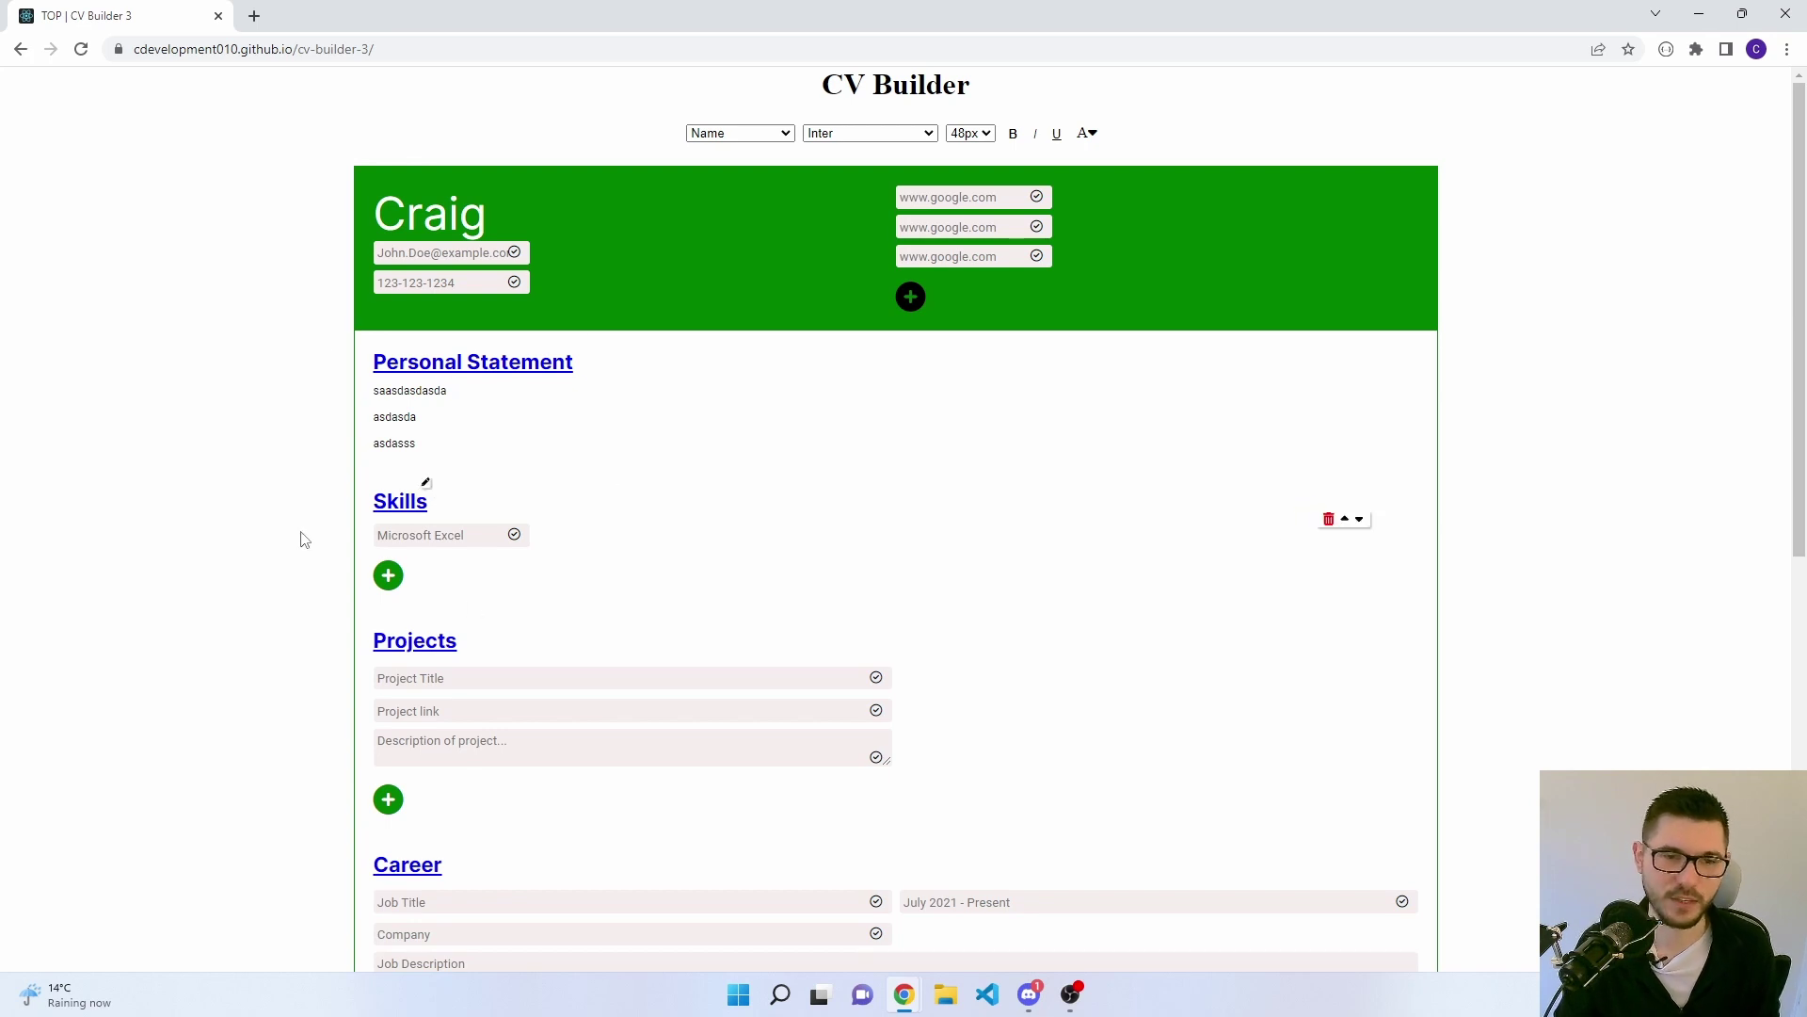
# - Edit the Skills list, adding an 'asd' item and another entry, then deleting the extra
pyautogui.click(426, 483)
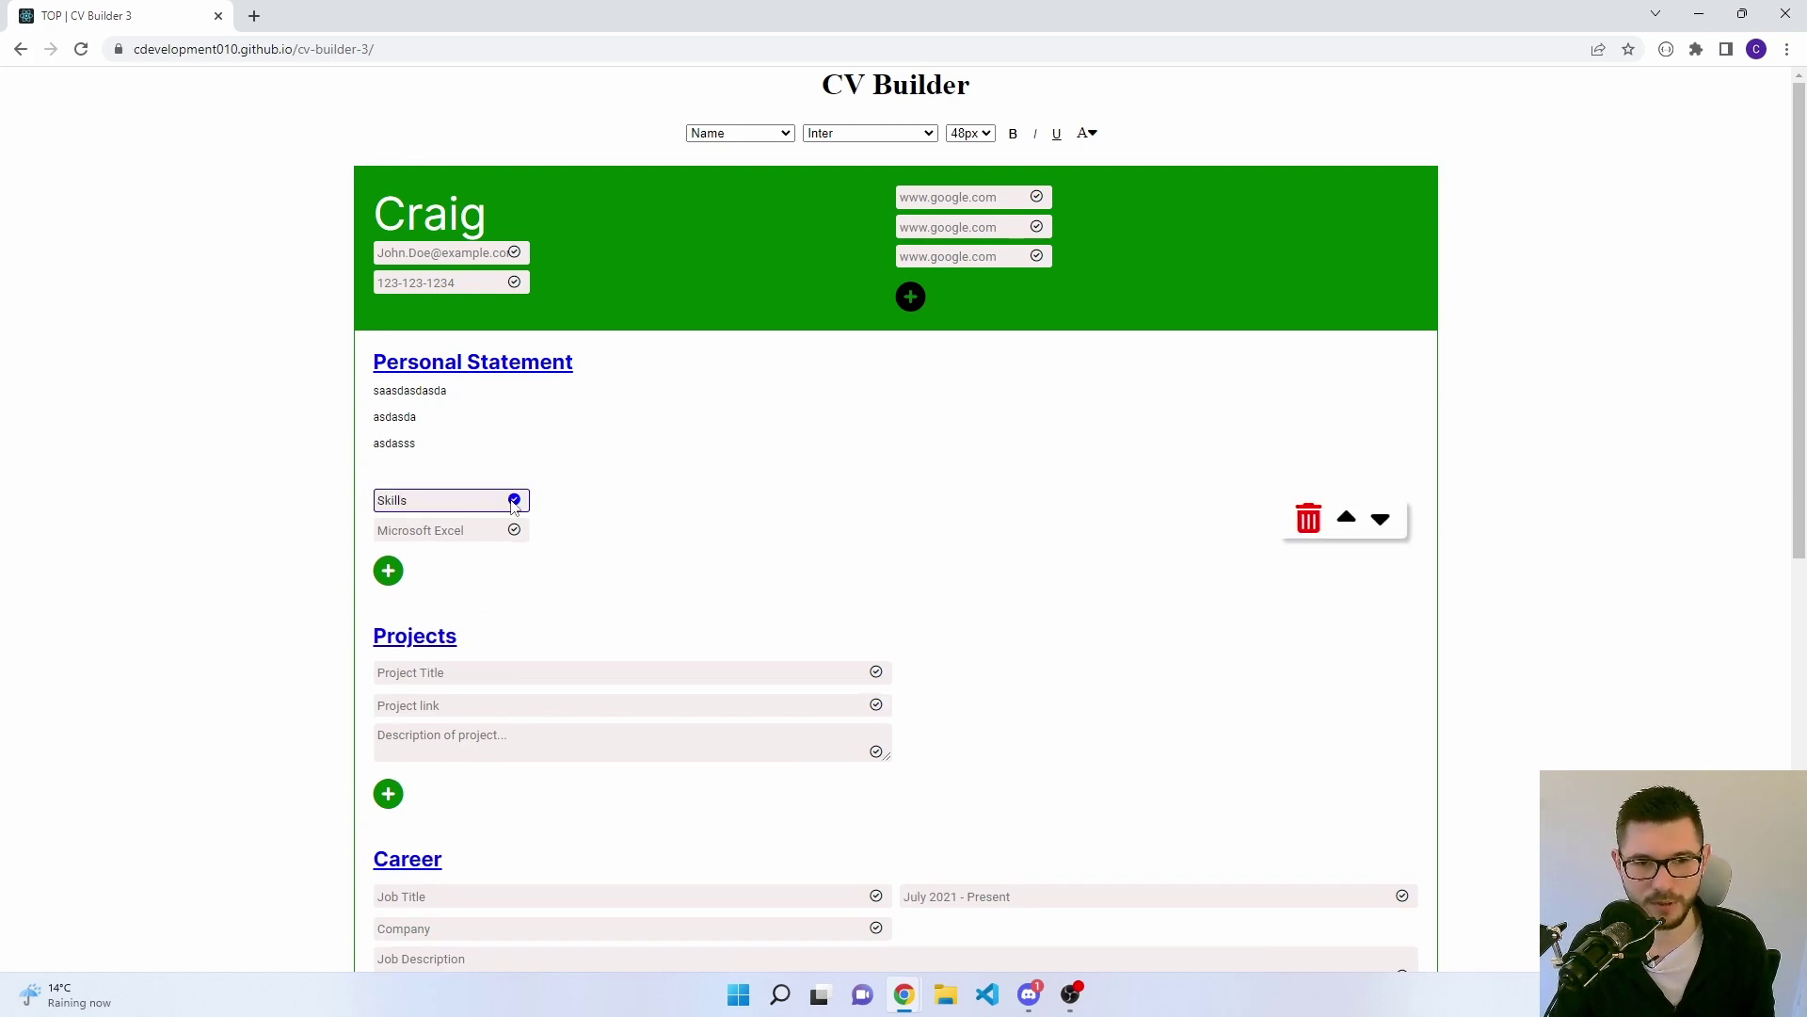
pyautogui.click(514, 491)
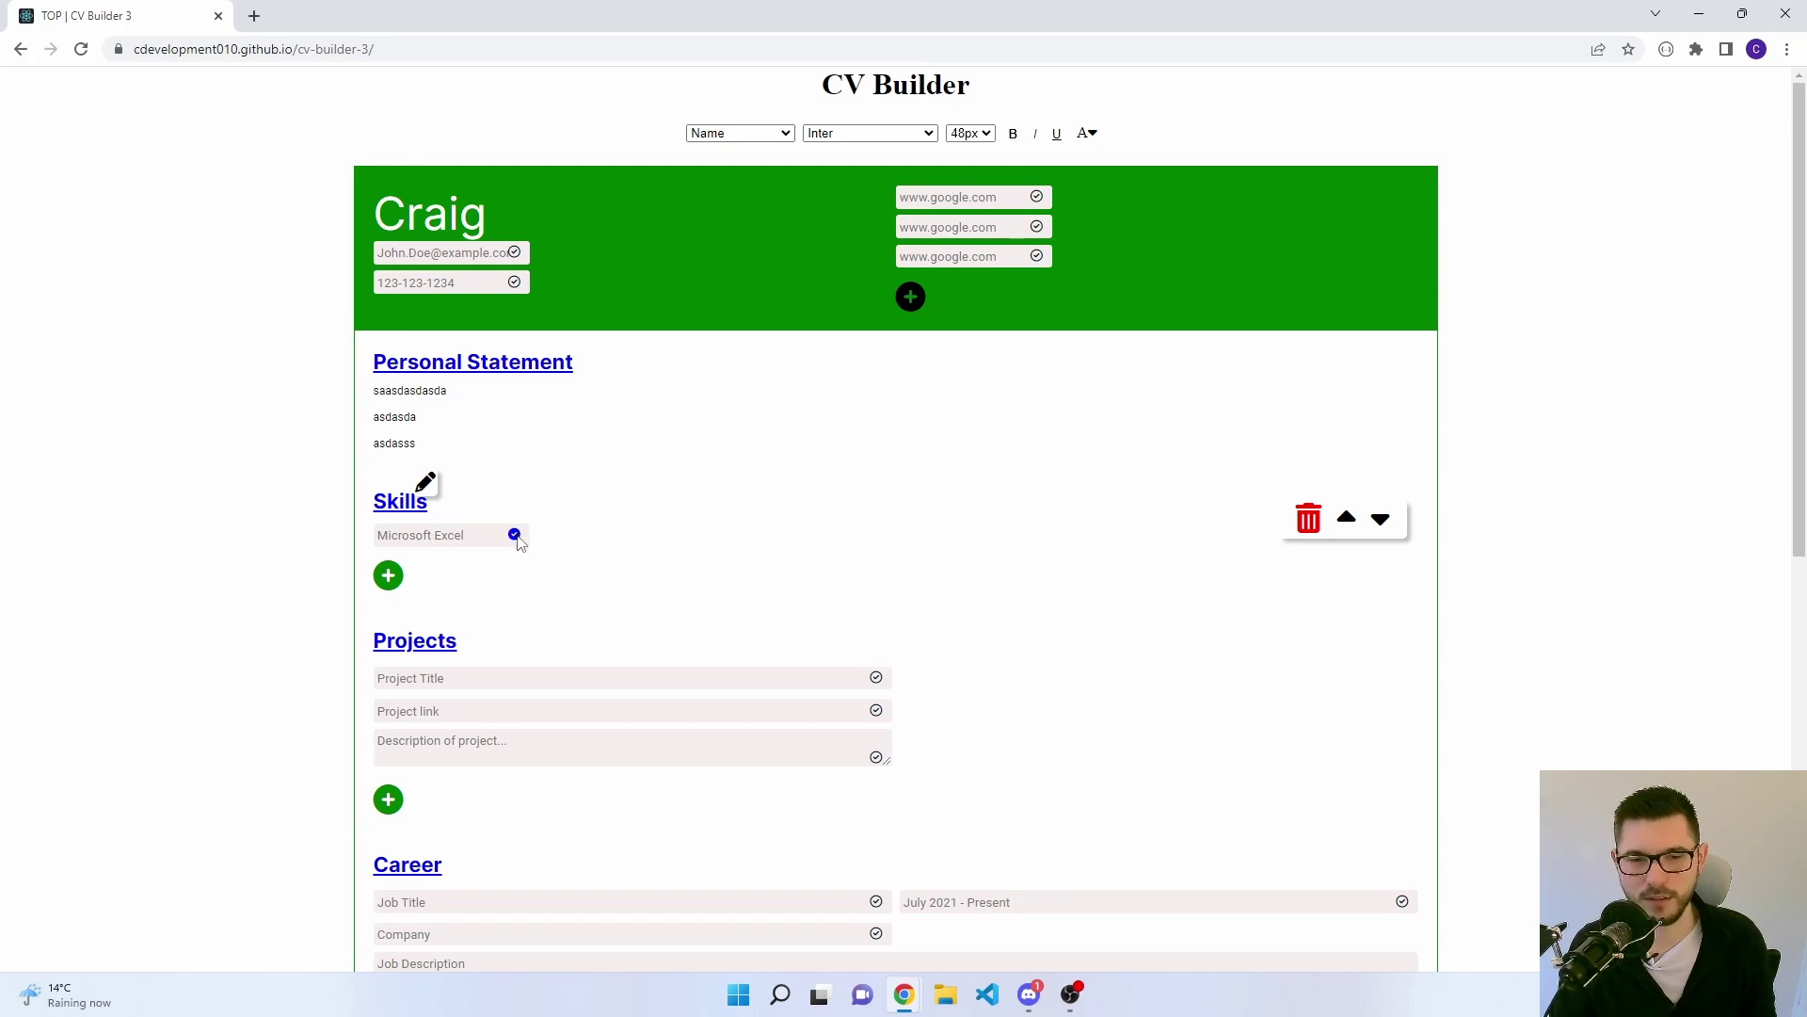
pyautogui.click(515, 534)
pyautogui.click(431, 534)
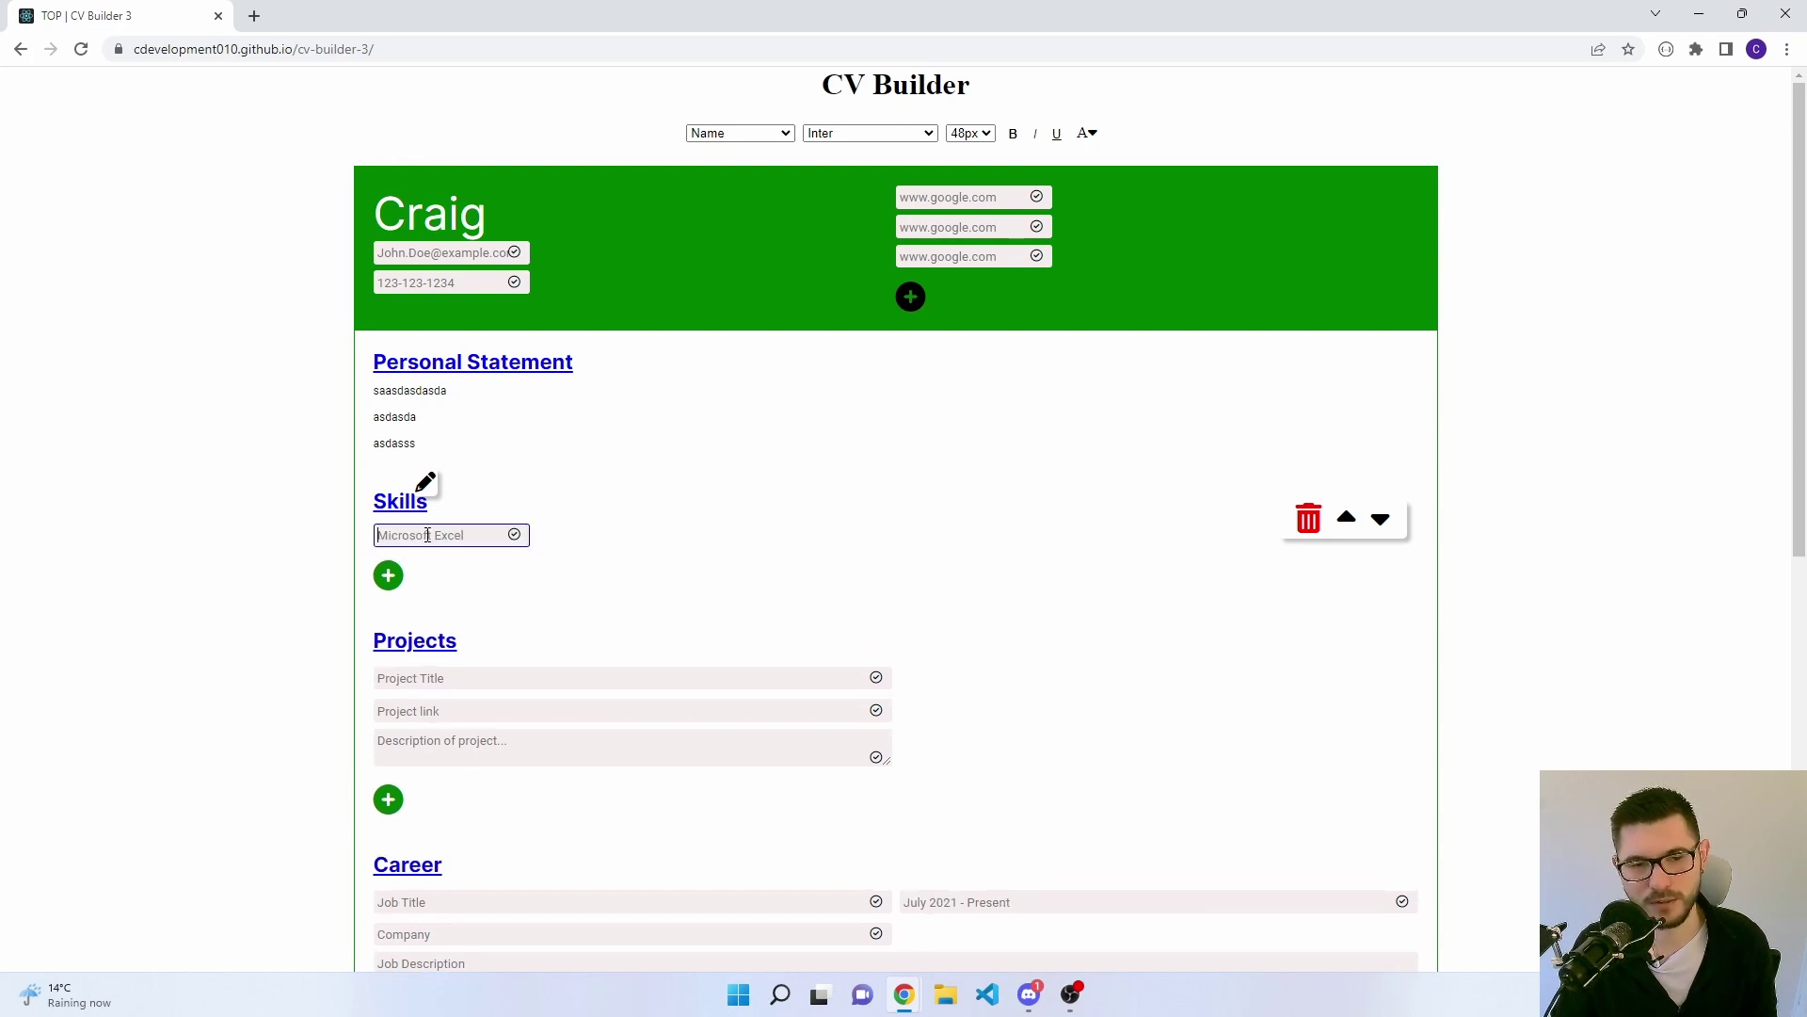
pyautogui.write('asd')
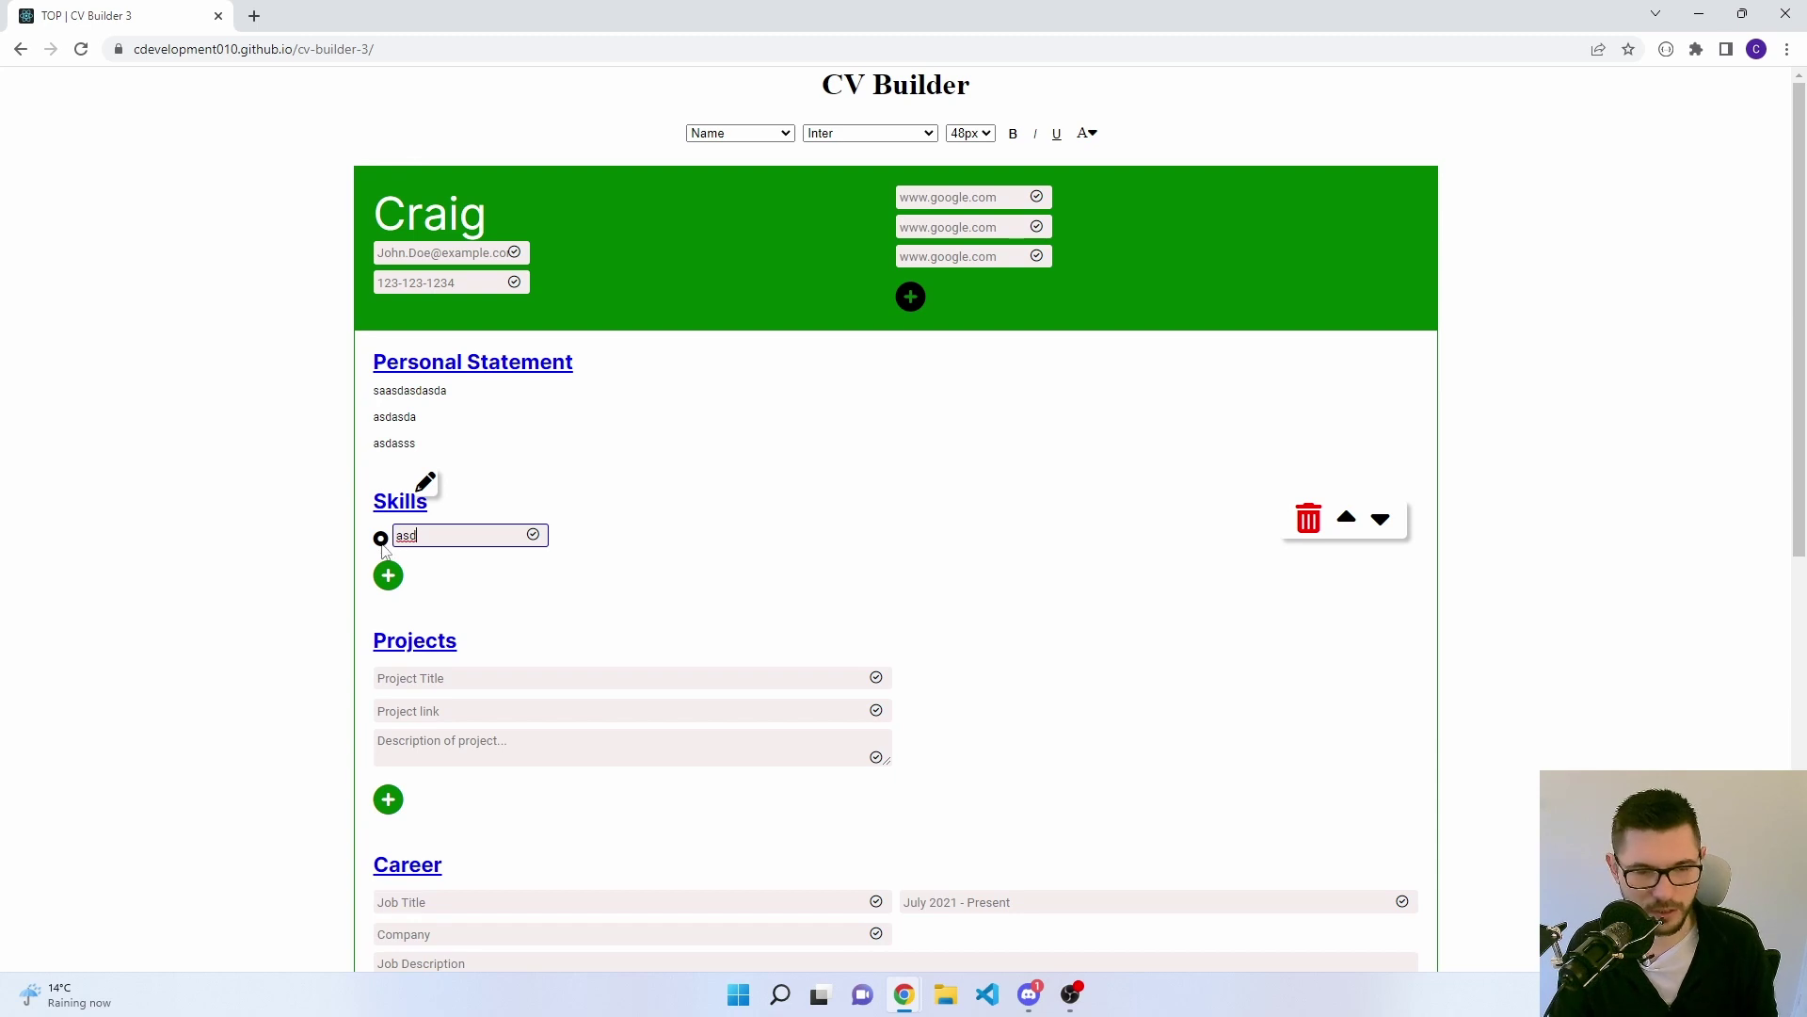
pyautogui.click(533, 535)
pyautogui.click(393, 565)
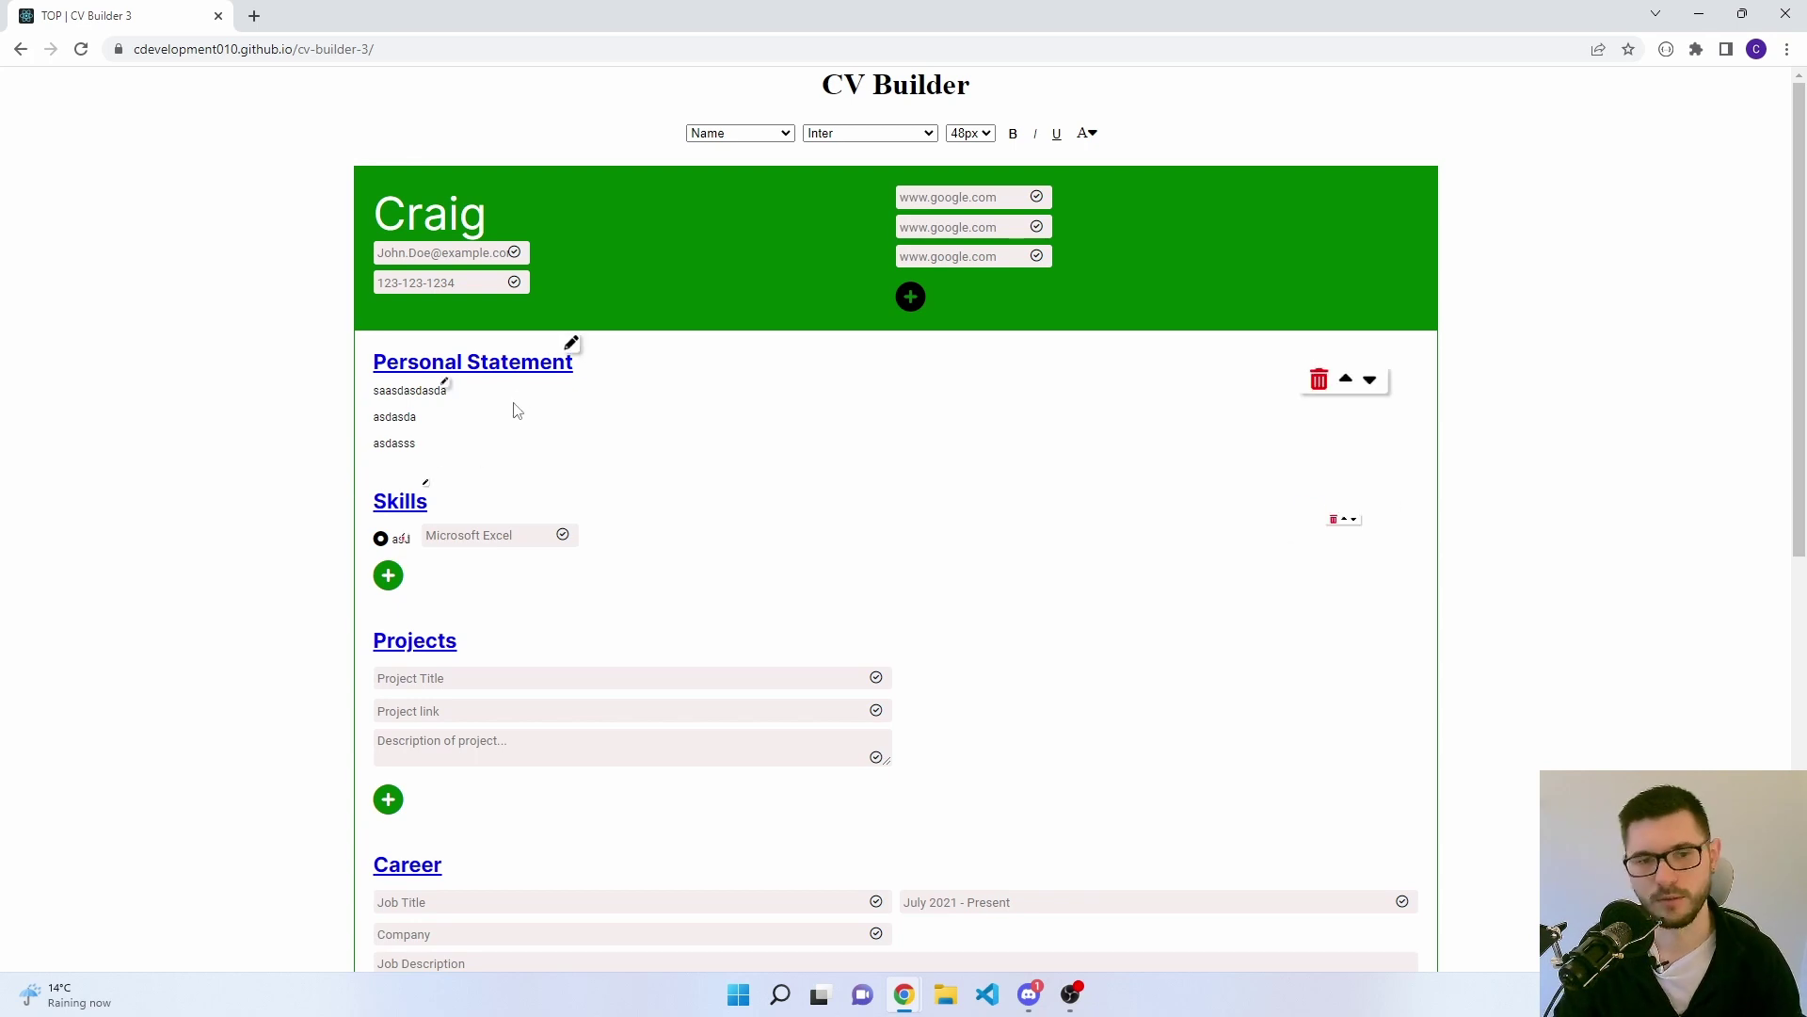
pyautogui.moveTo(409, 533)
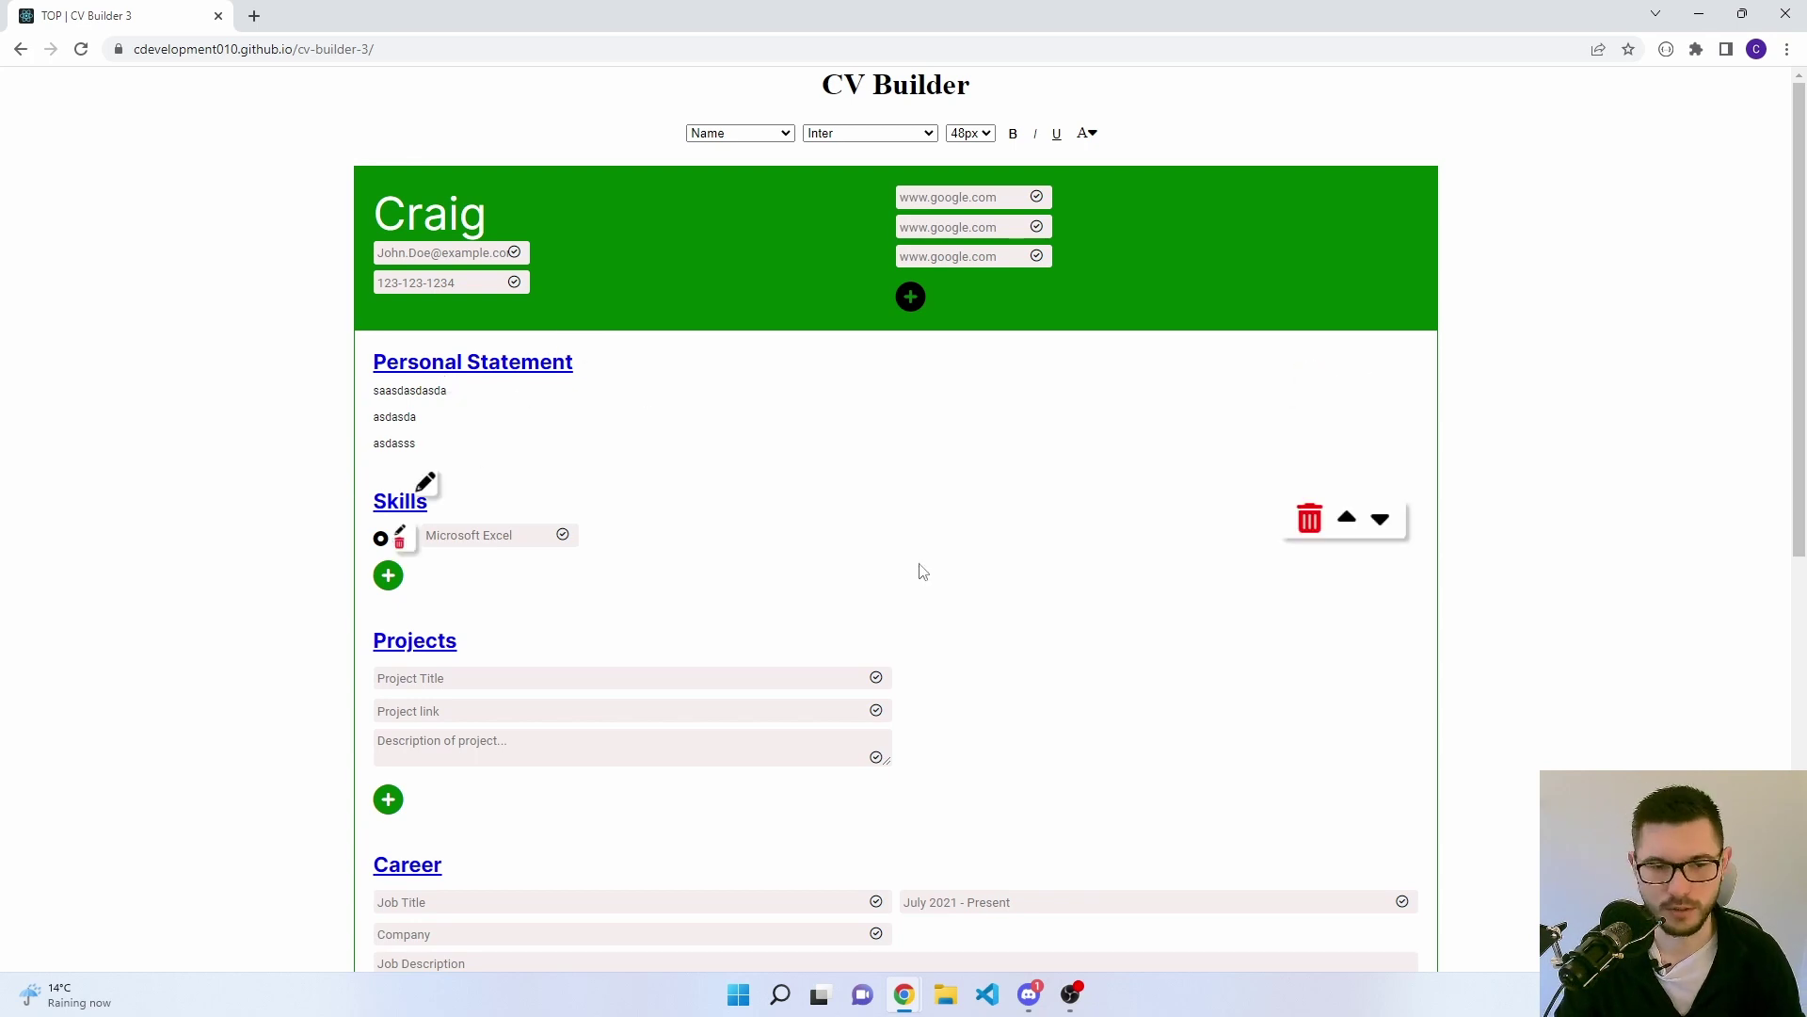
pyautogui.click(399, 546)
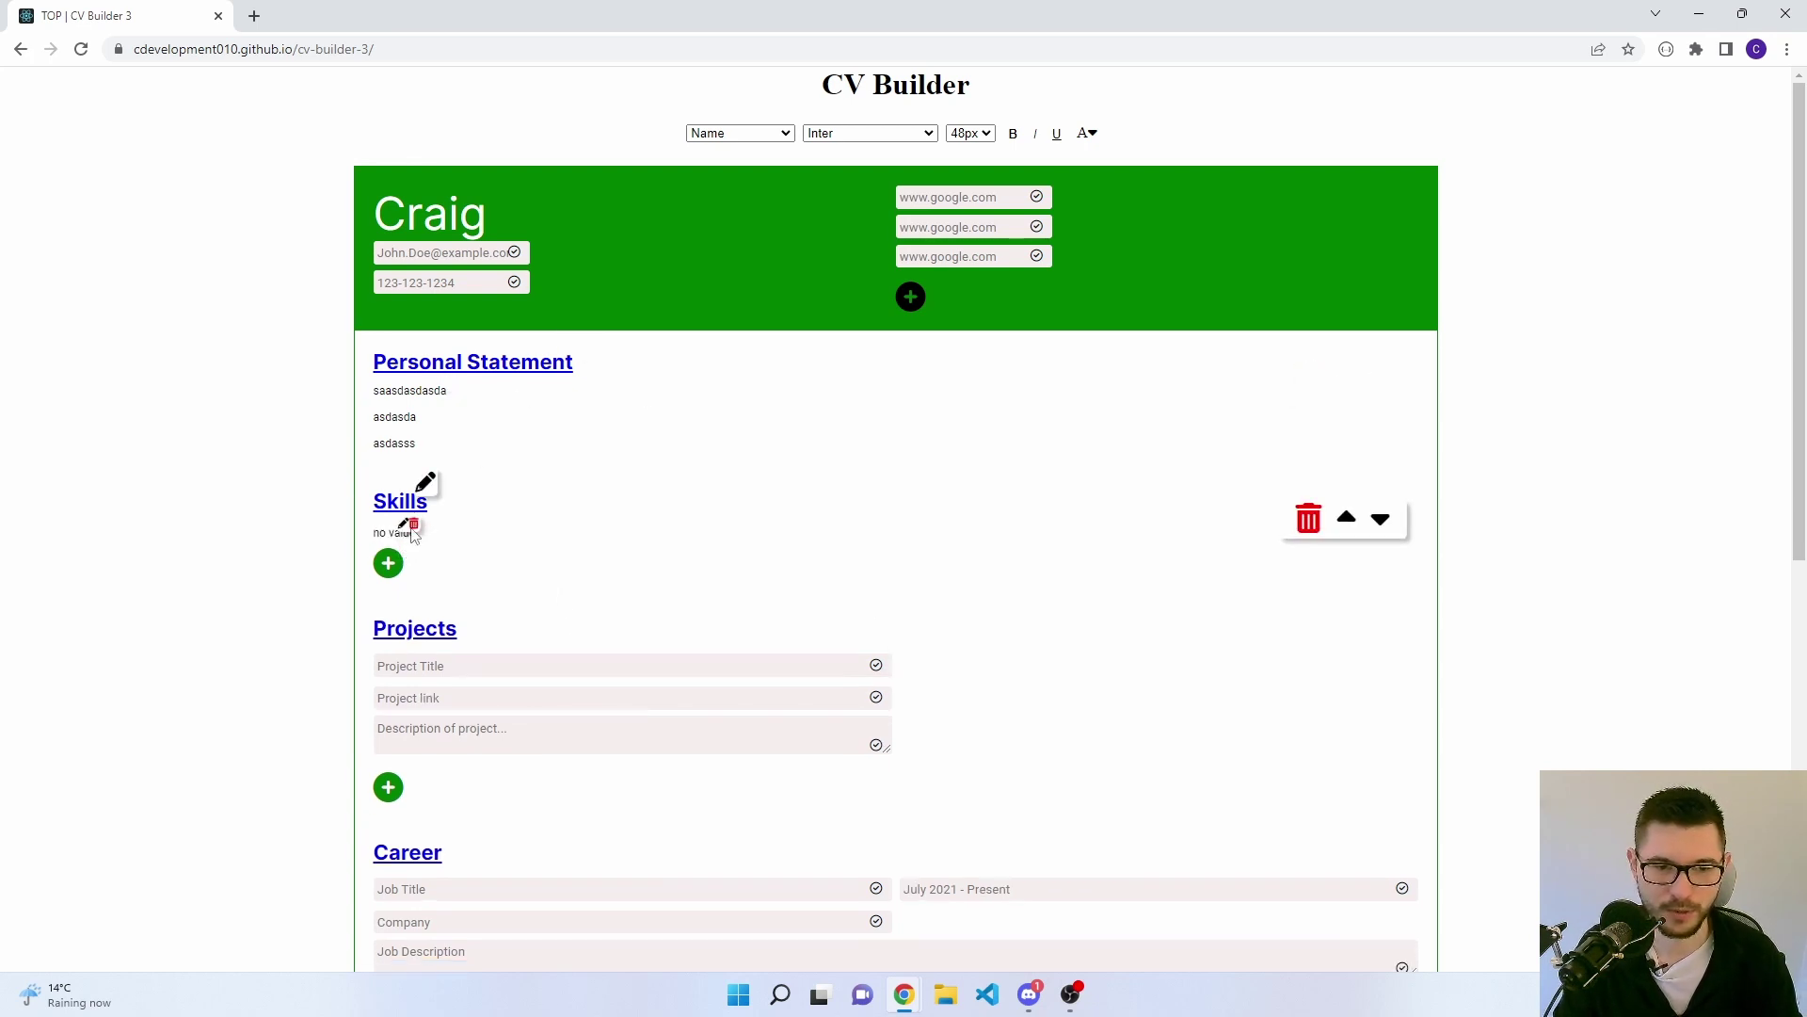
# - Delete one of the header's web links, leaving two
pyautogui.click(989, 227)
pyautogui.click(1037, 227)
pyautogui.click(938, 216)
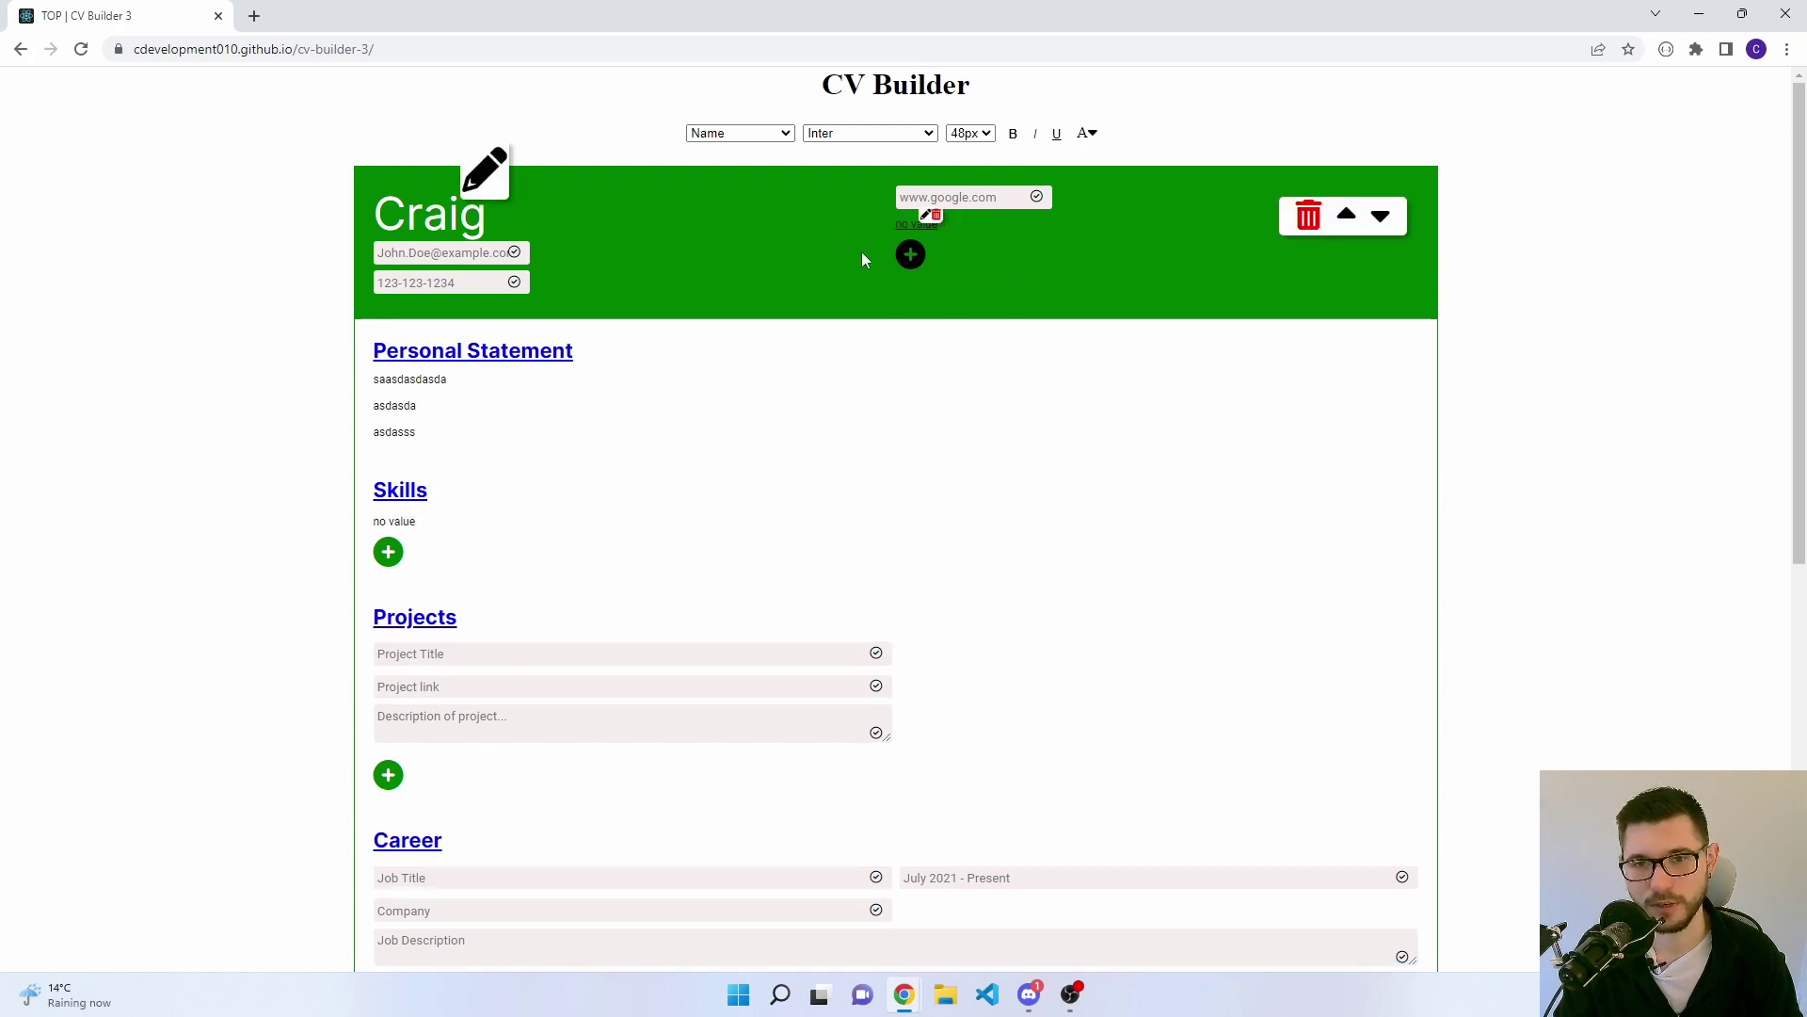
# - Add several Projects entries, then delete the extras so three remain
pyautogui.scroll(-1, 142, 358)
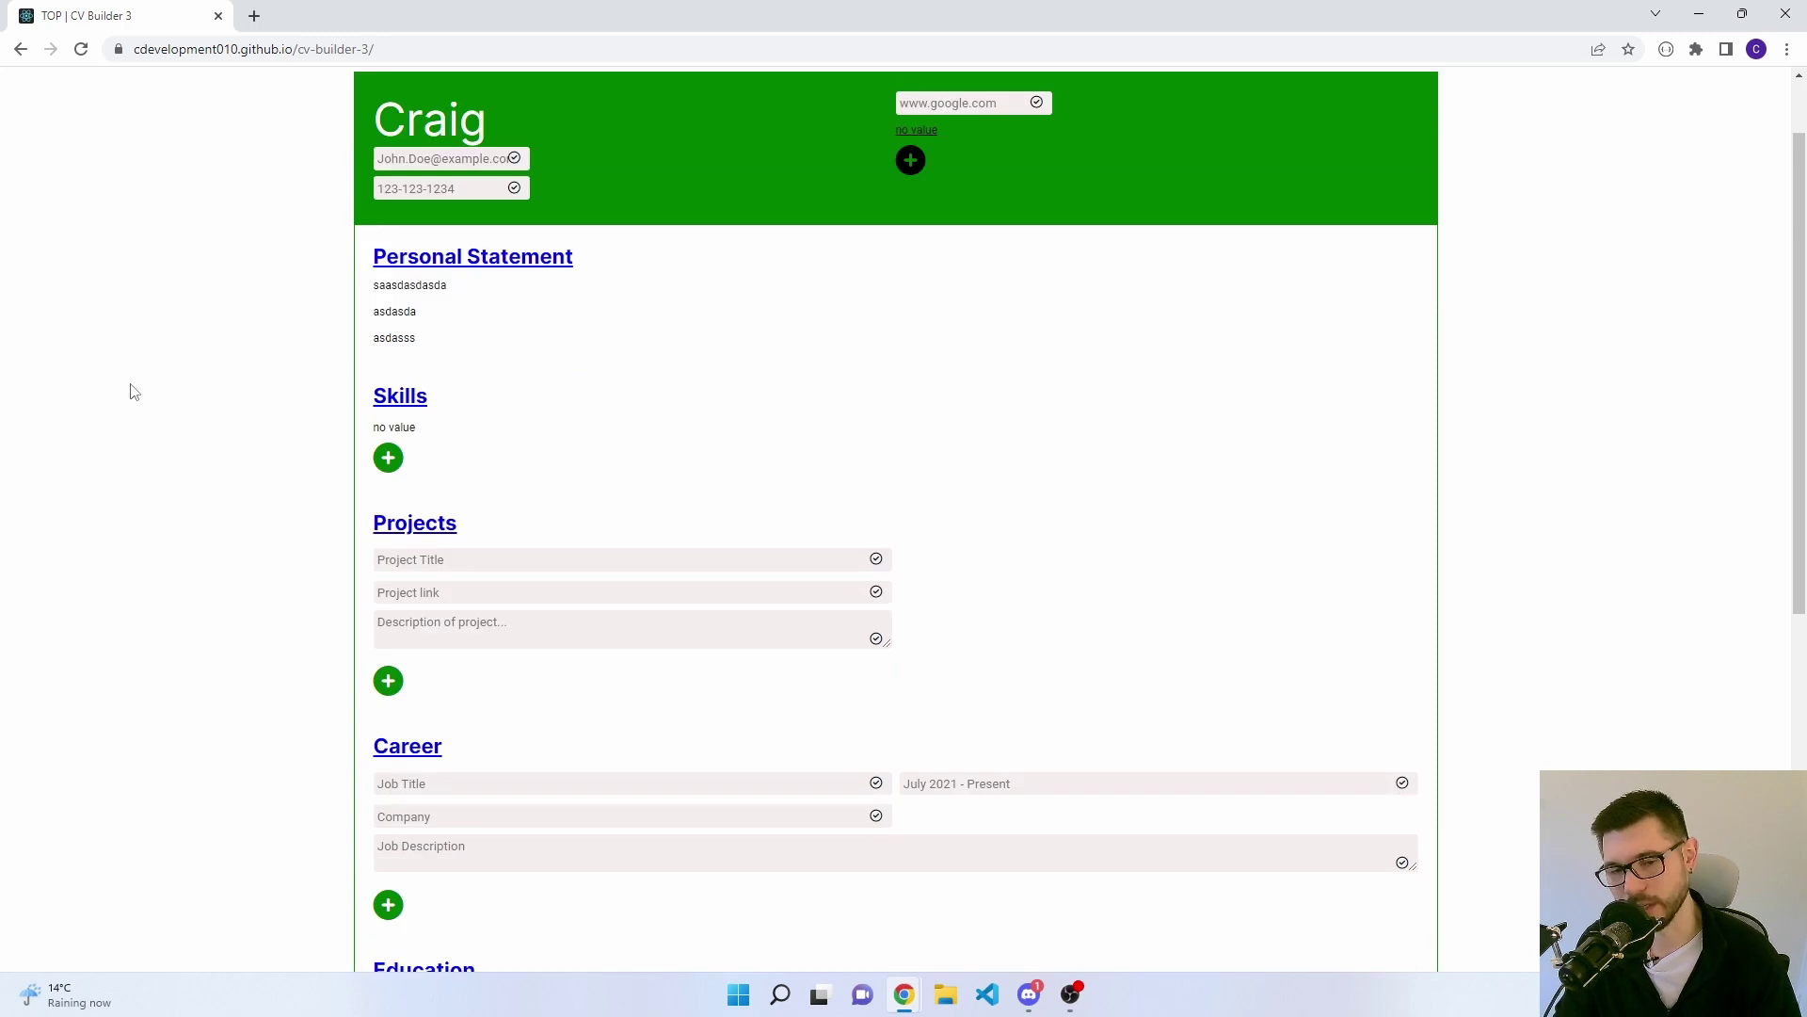
pyautogui.scroll(-1, 139, 395)
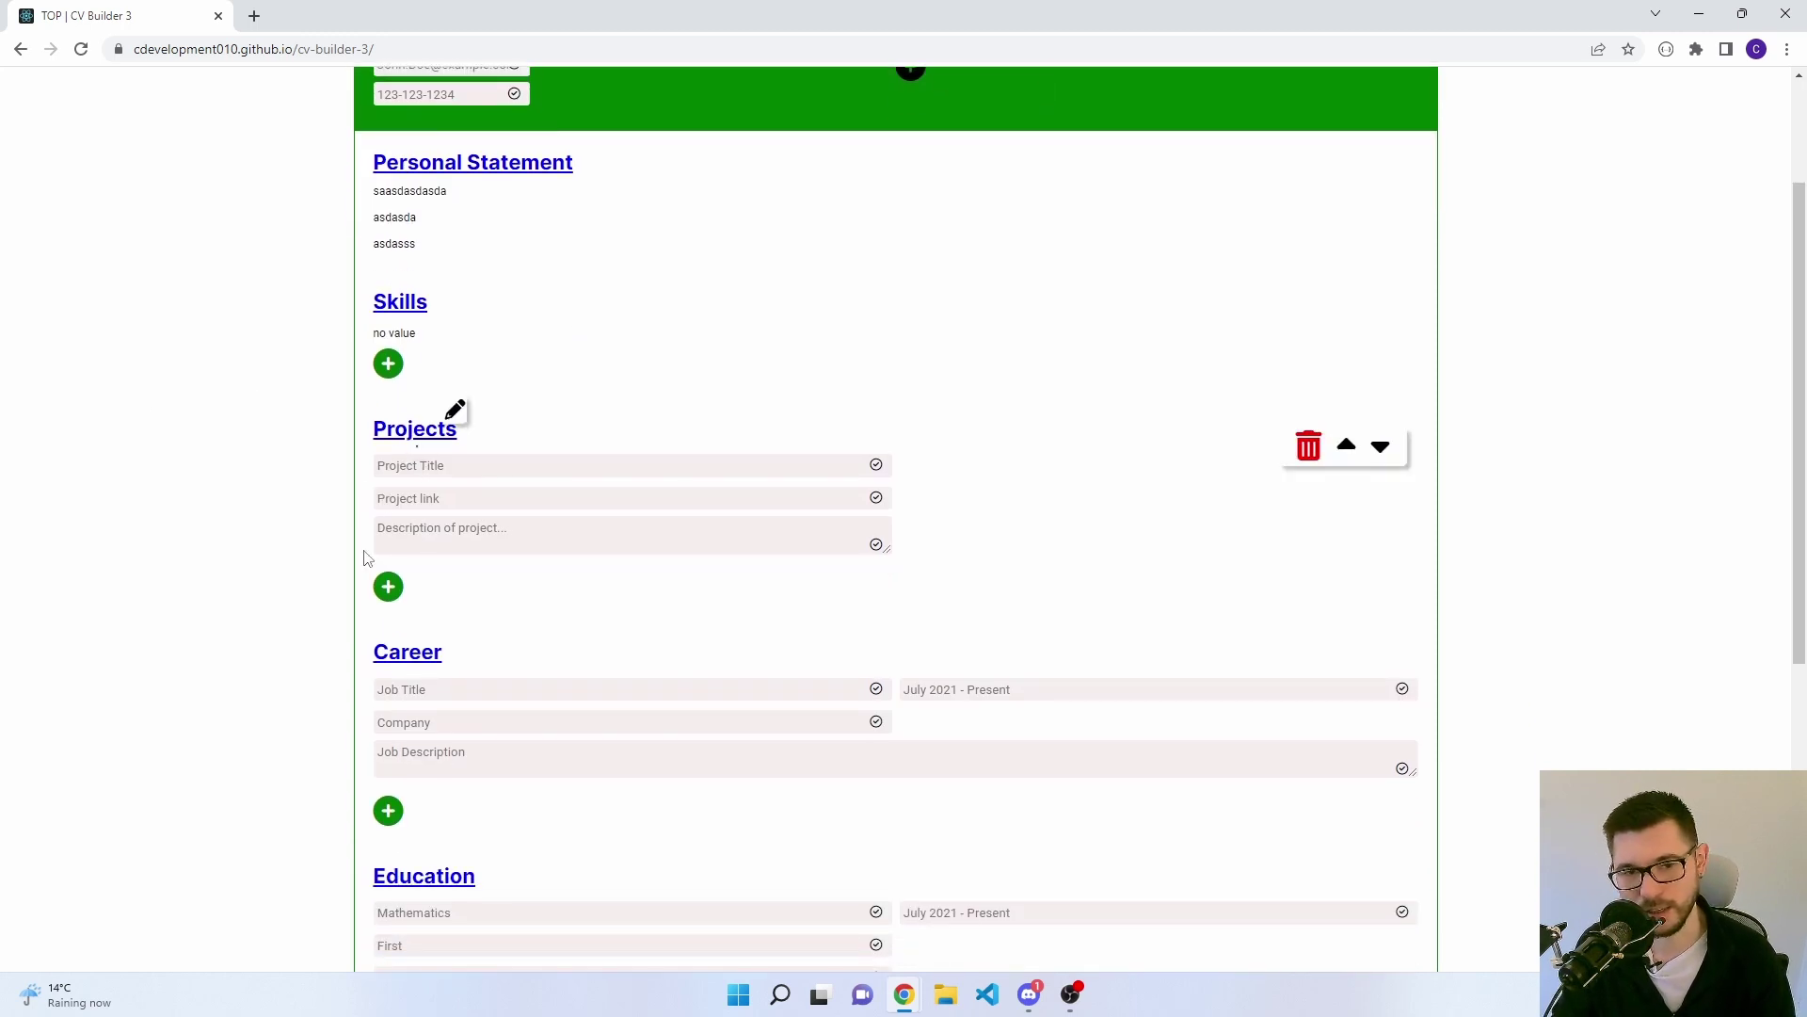
pyautogui.click(389, 587)
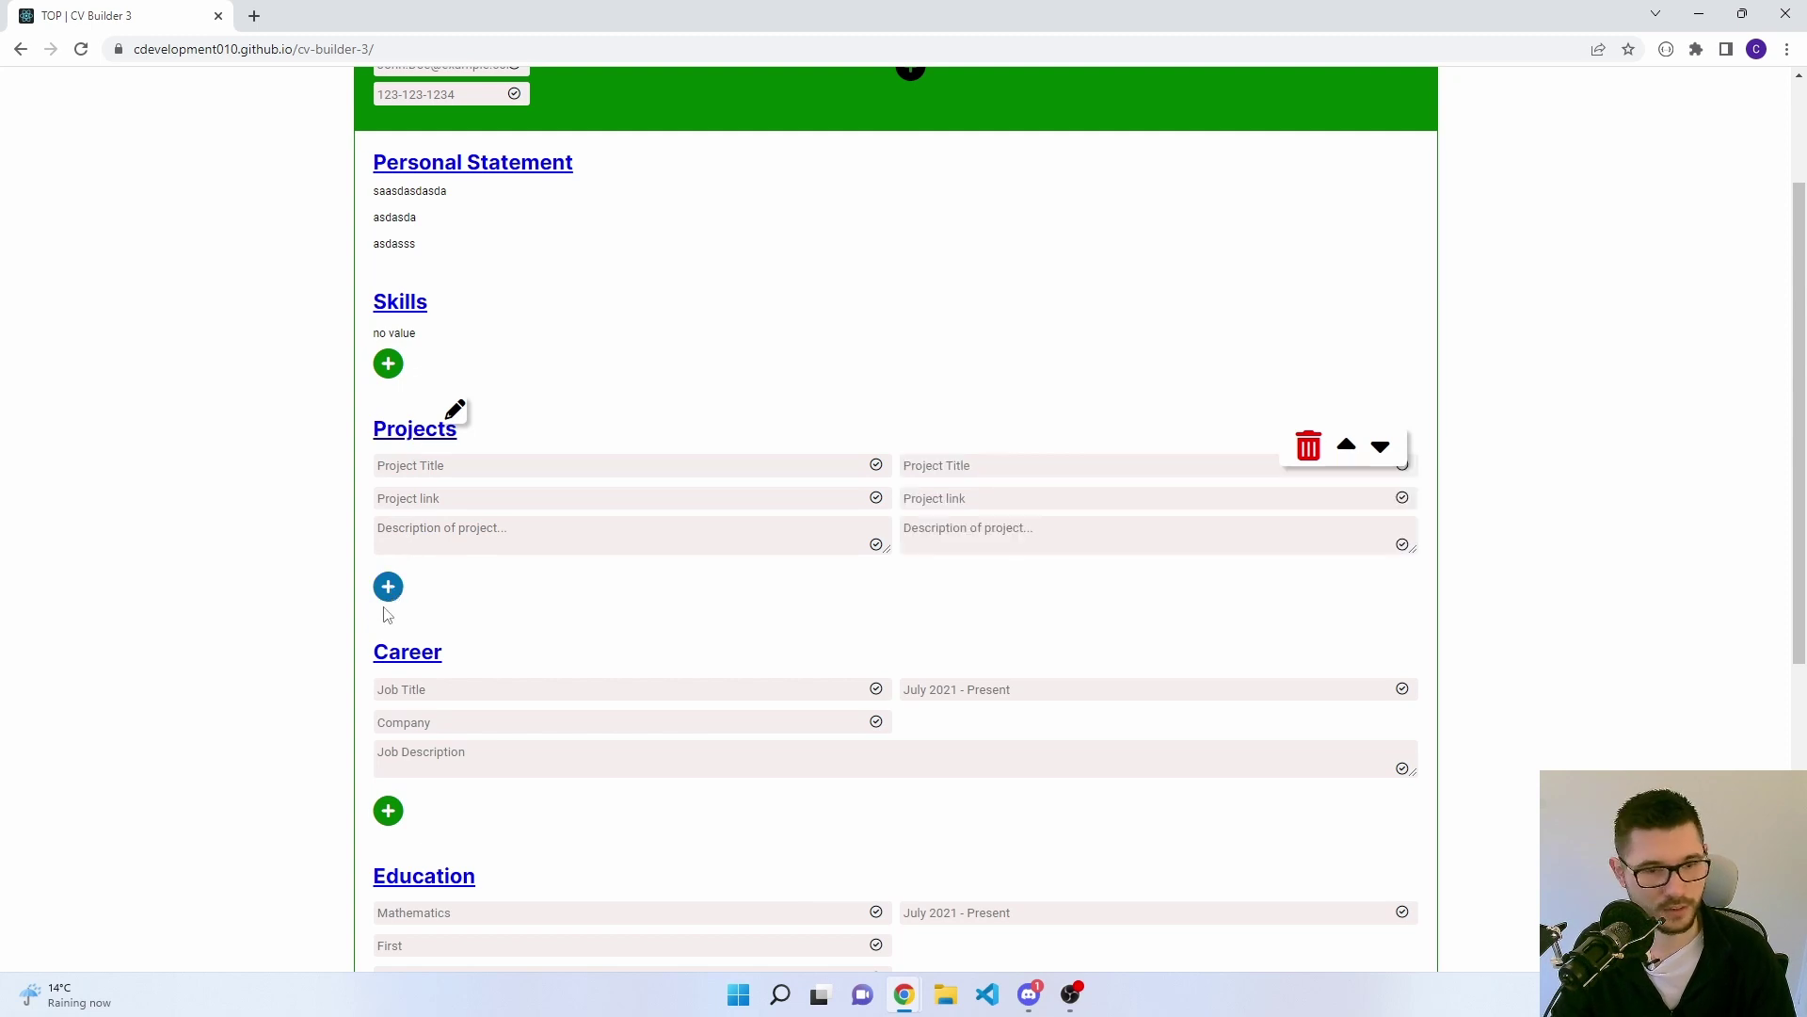
pyautogui.click(388, 586)
pyautogui.click(388, 698)
pyautogui.click(390, 702)
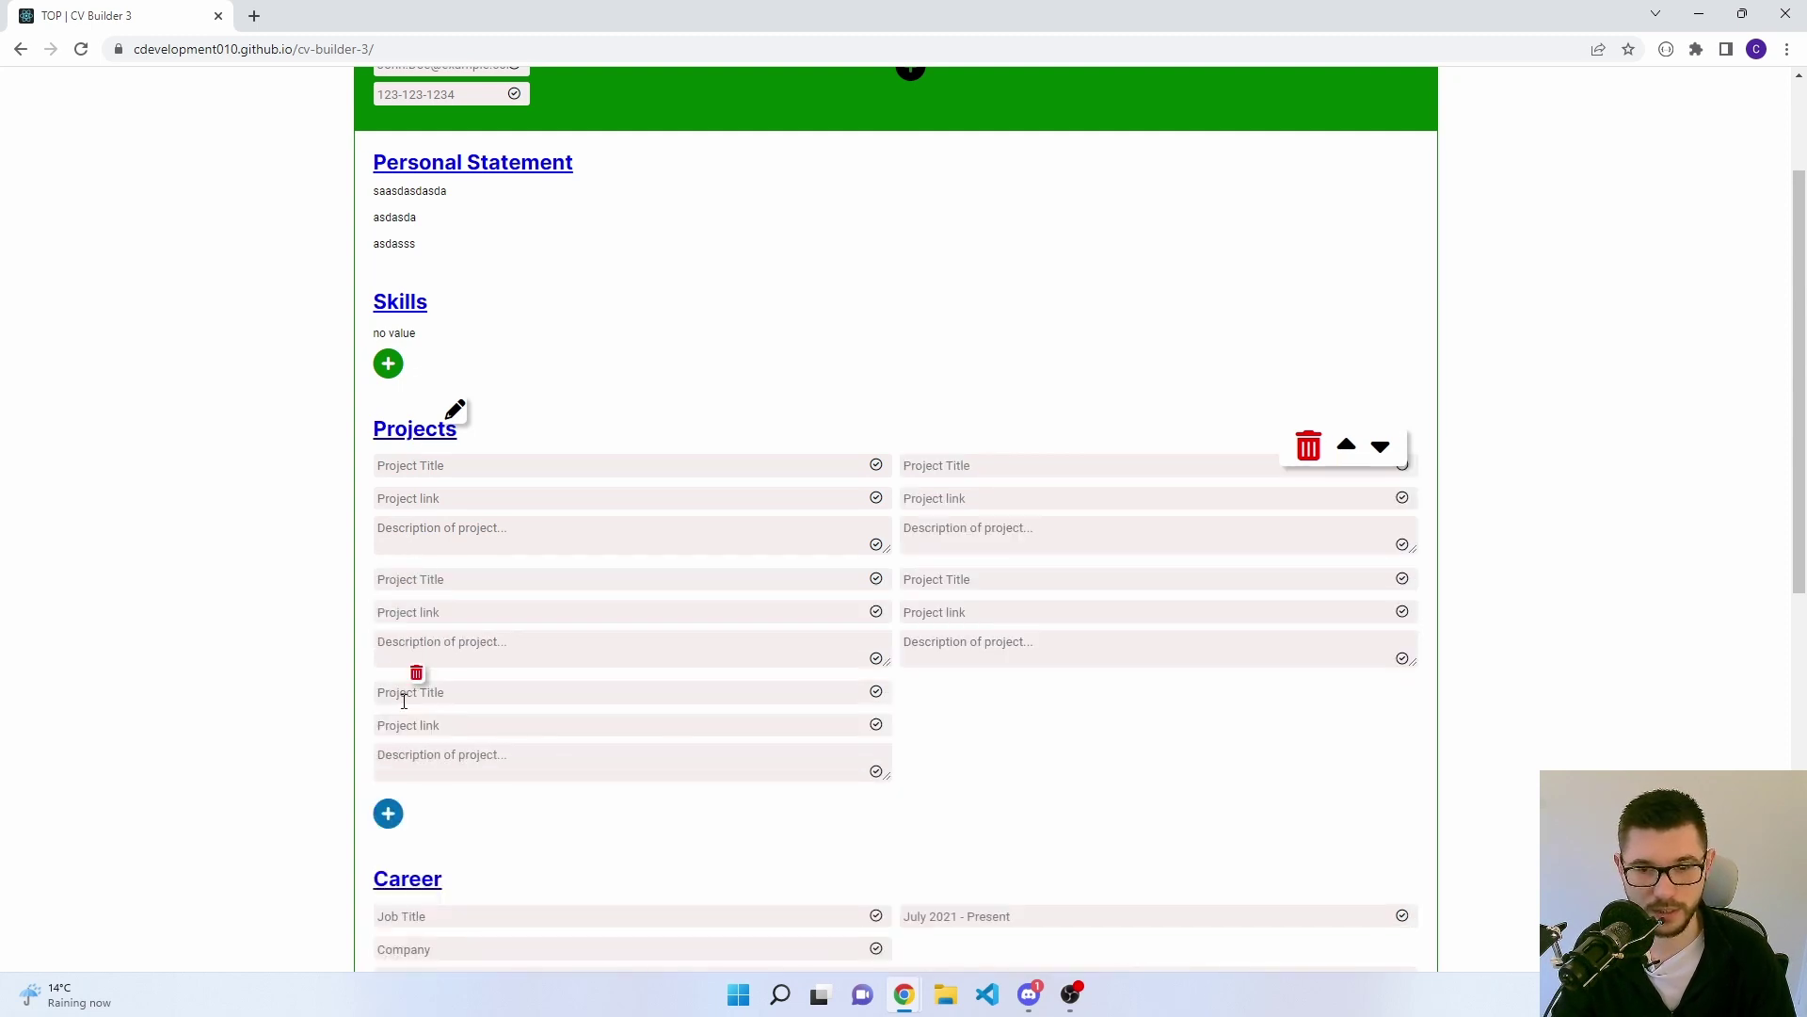
pyautogui.click(388, 814)
pyautogui.scroll(-2, 696, 405)
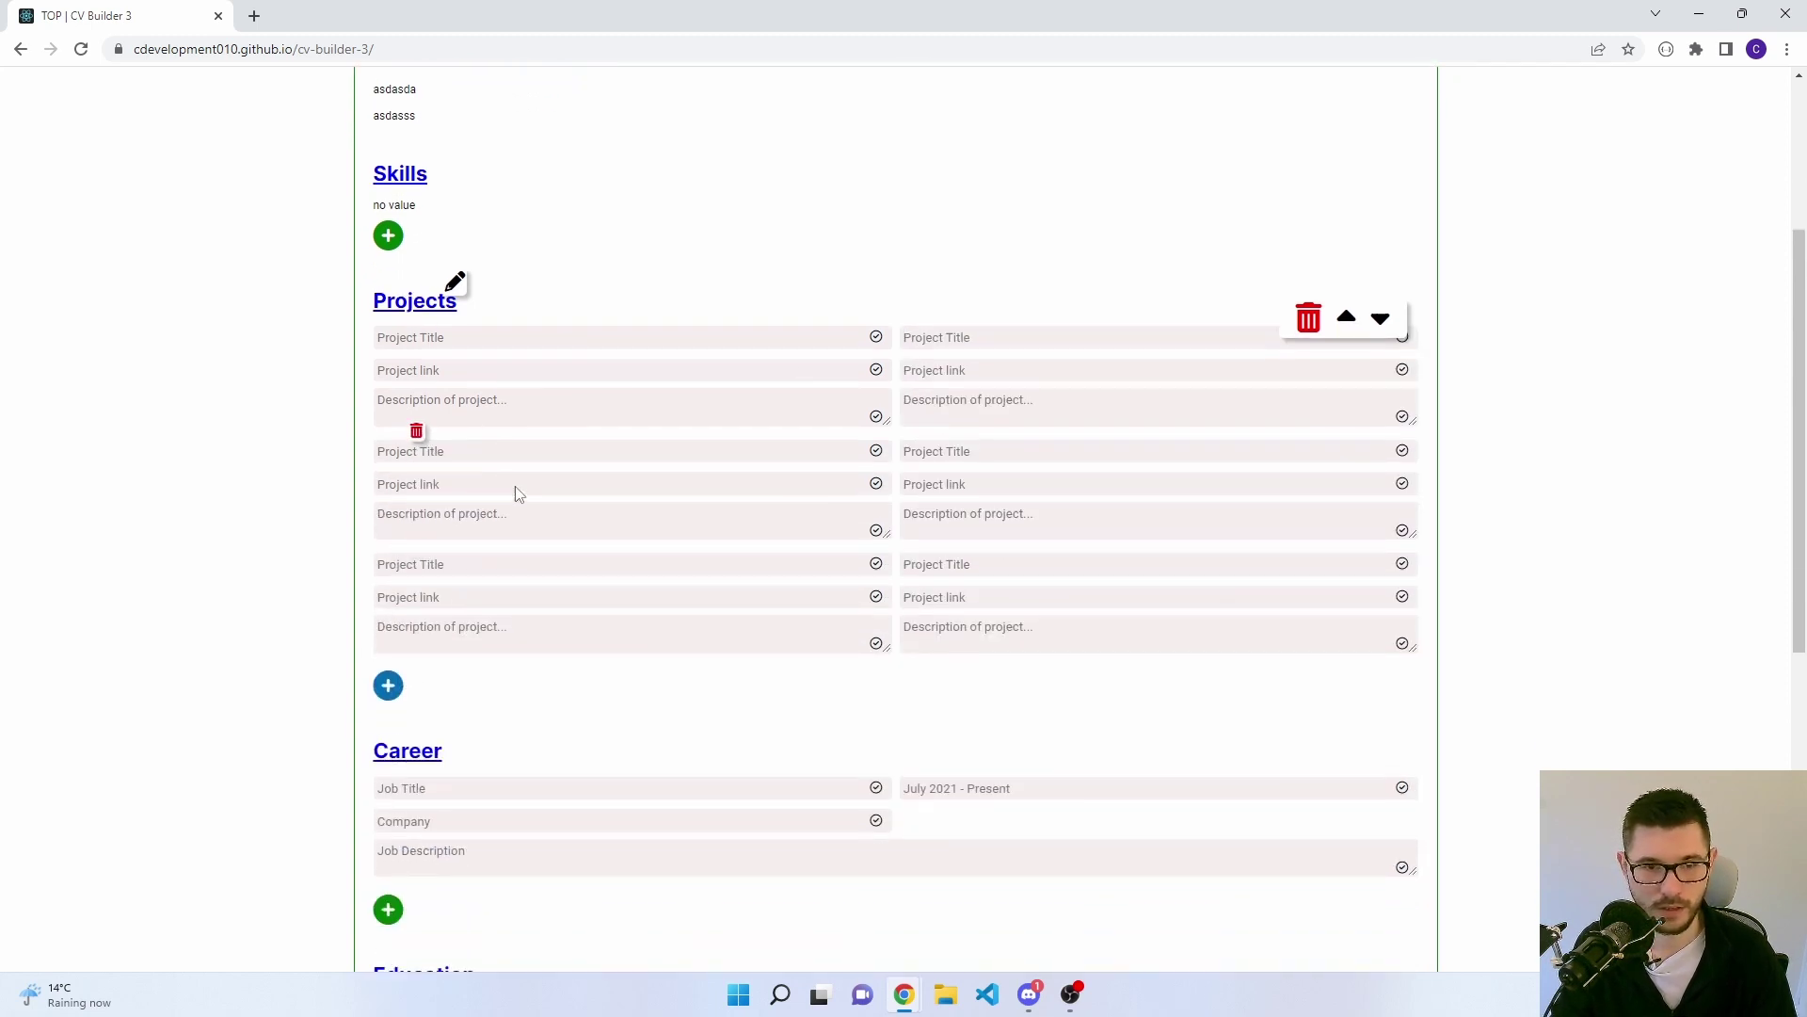
pyautogui.scroll(-1, 517, 487)
pyautogui.click(416, 392)
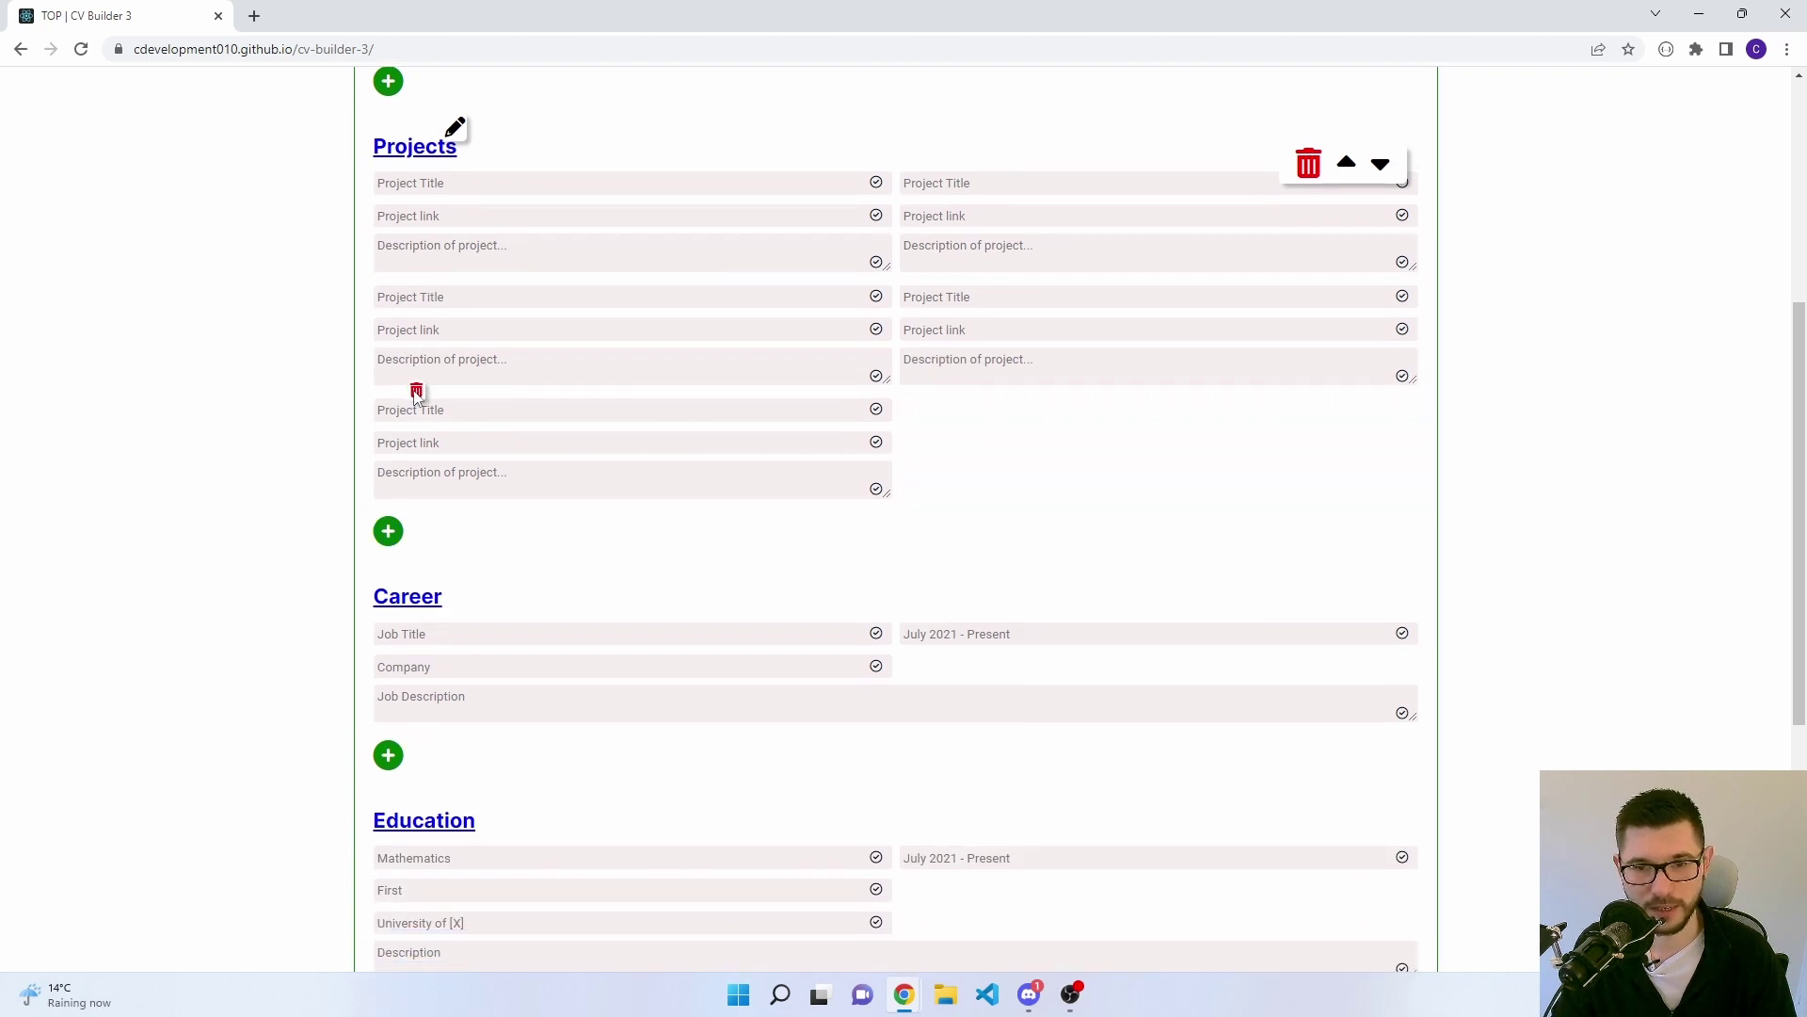
pyautogui.click(417, 392)
pyautogui.click(416, 277)
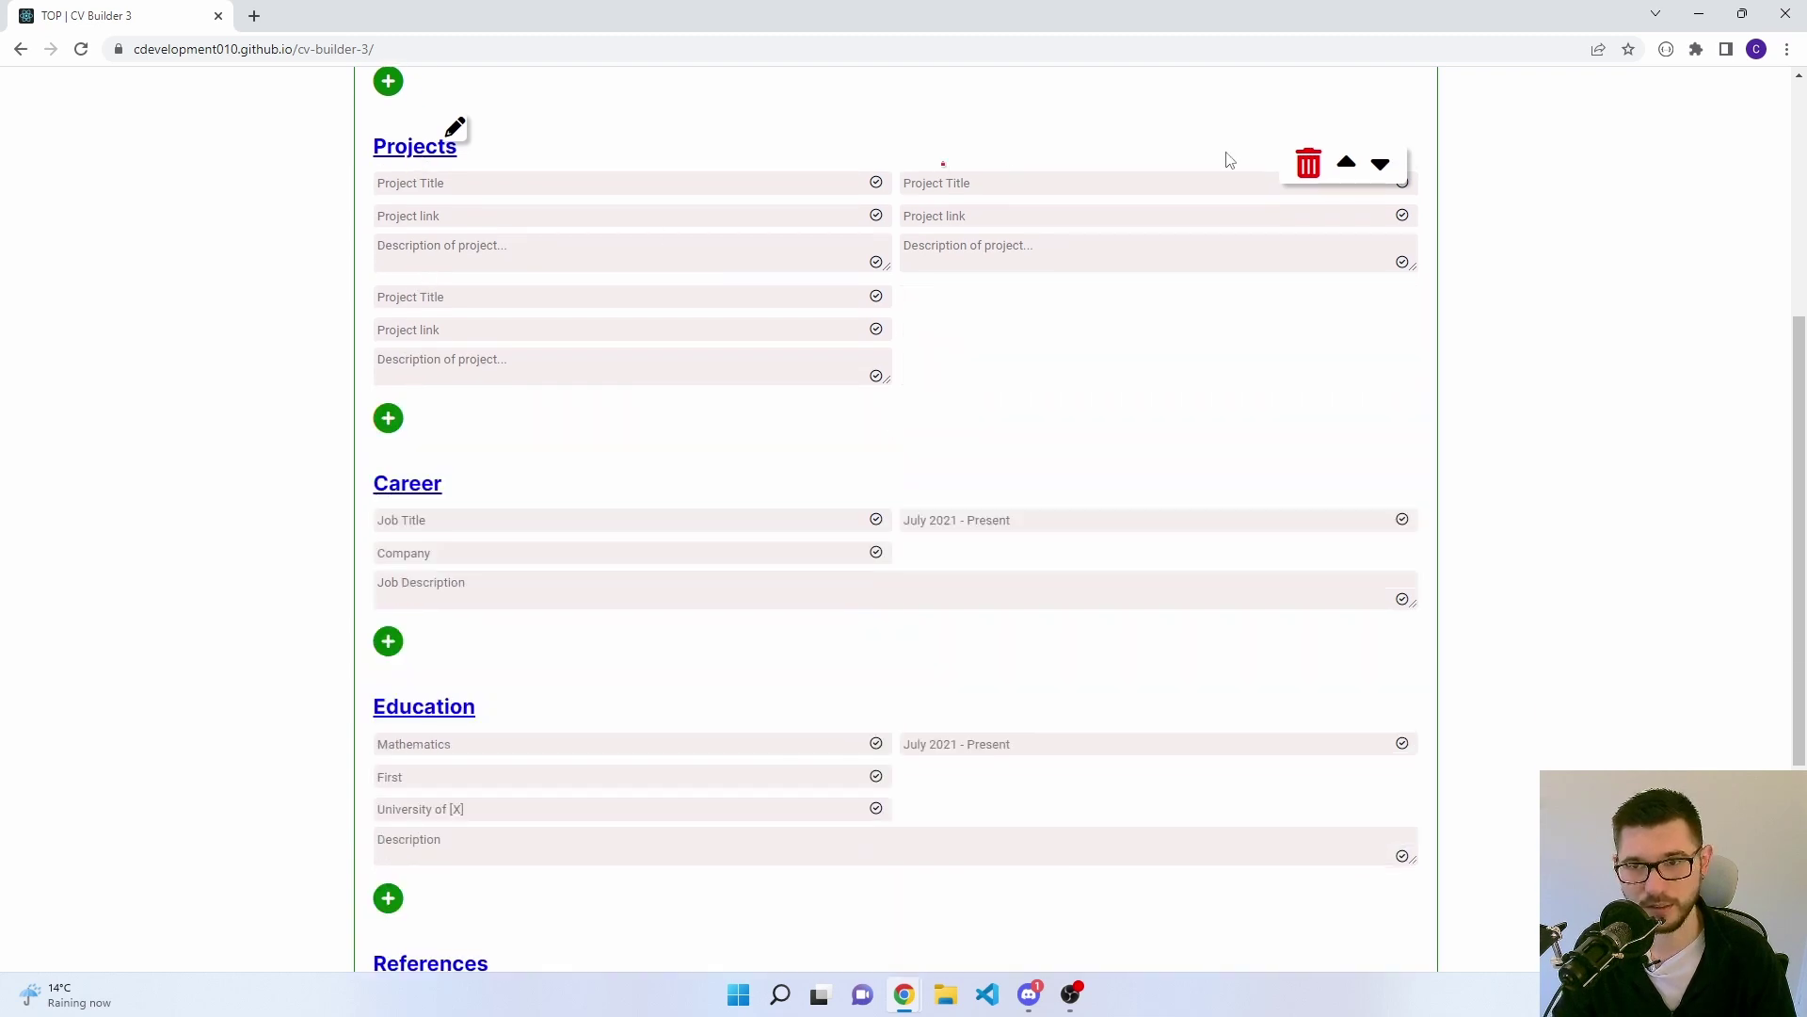
# - Add a second blank job entry under Career
pyautogui.scroll(-1, 574, 339)
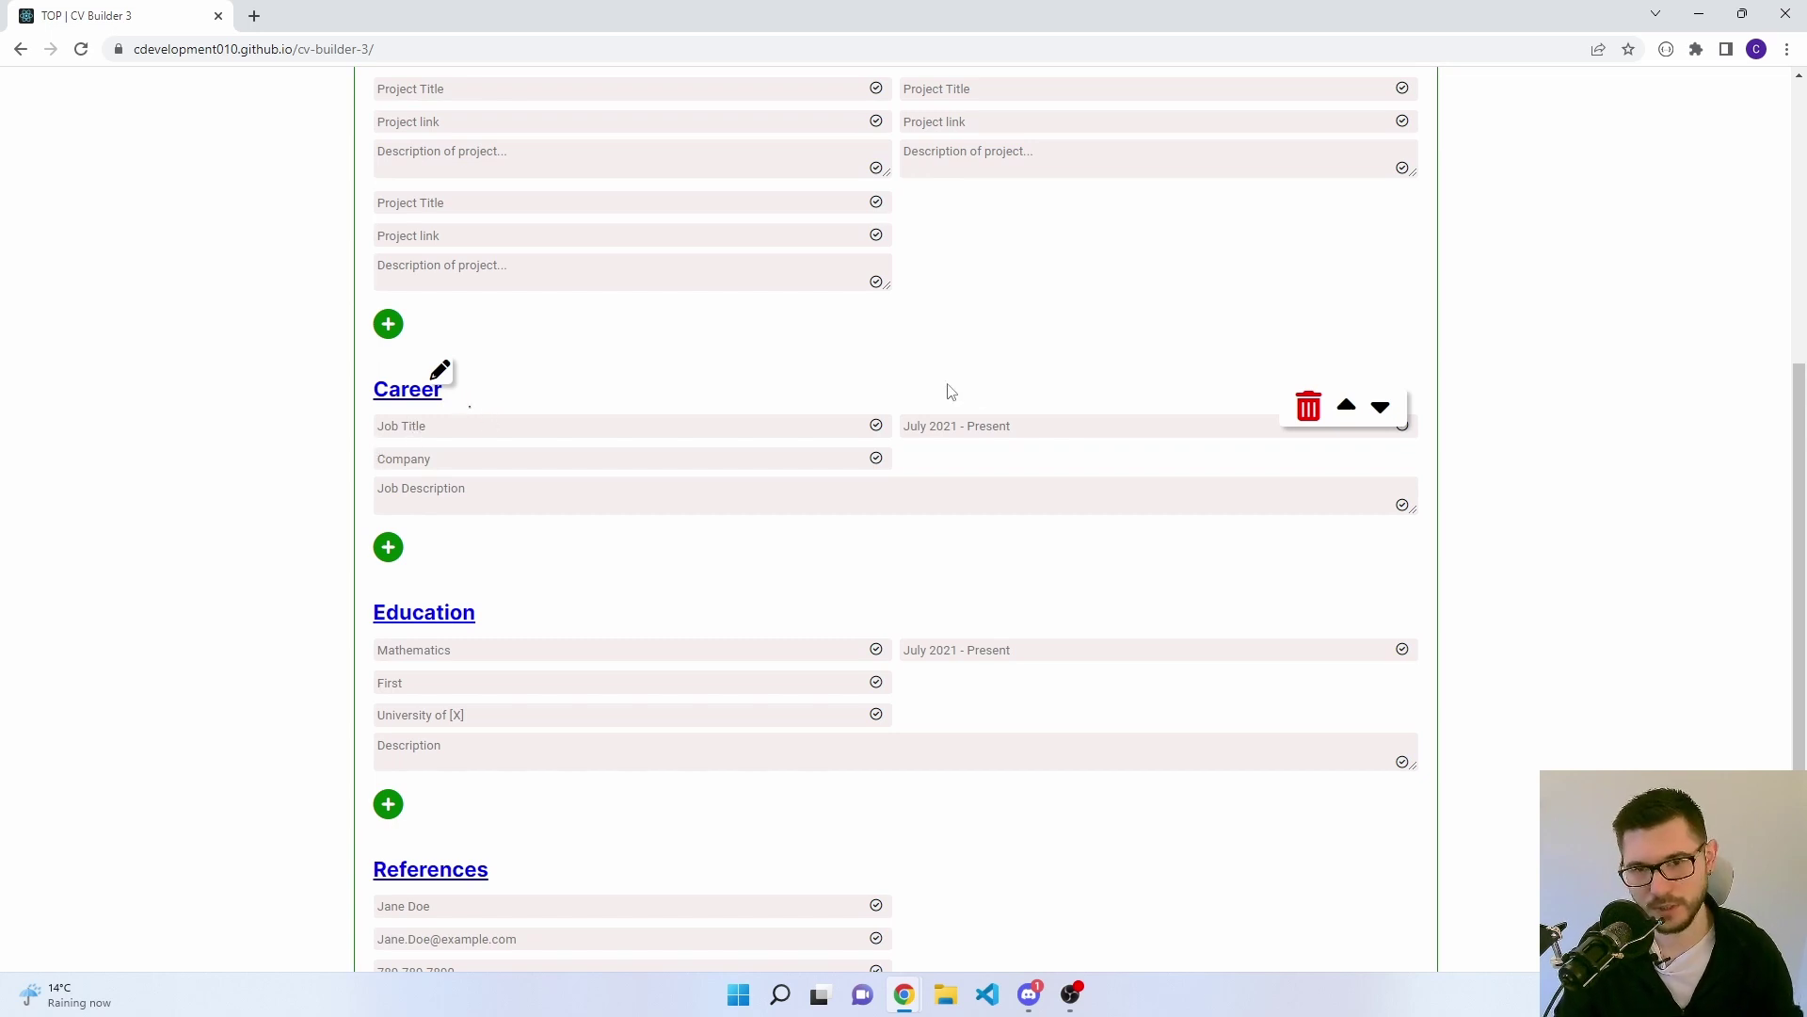
pyautogui.moveTo(976, 421)
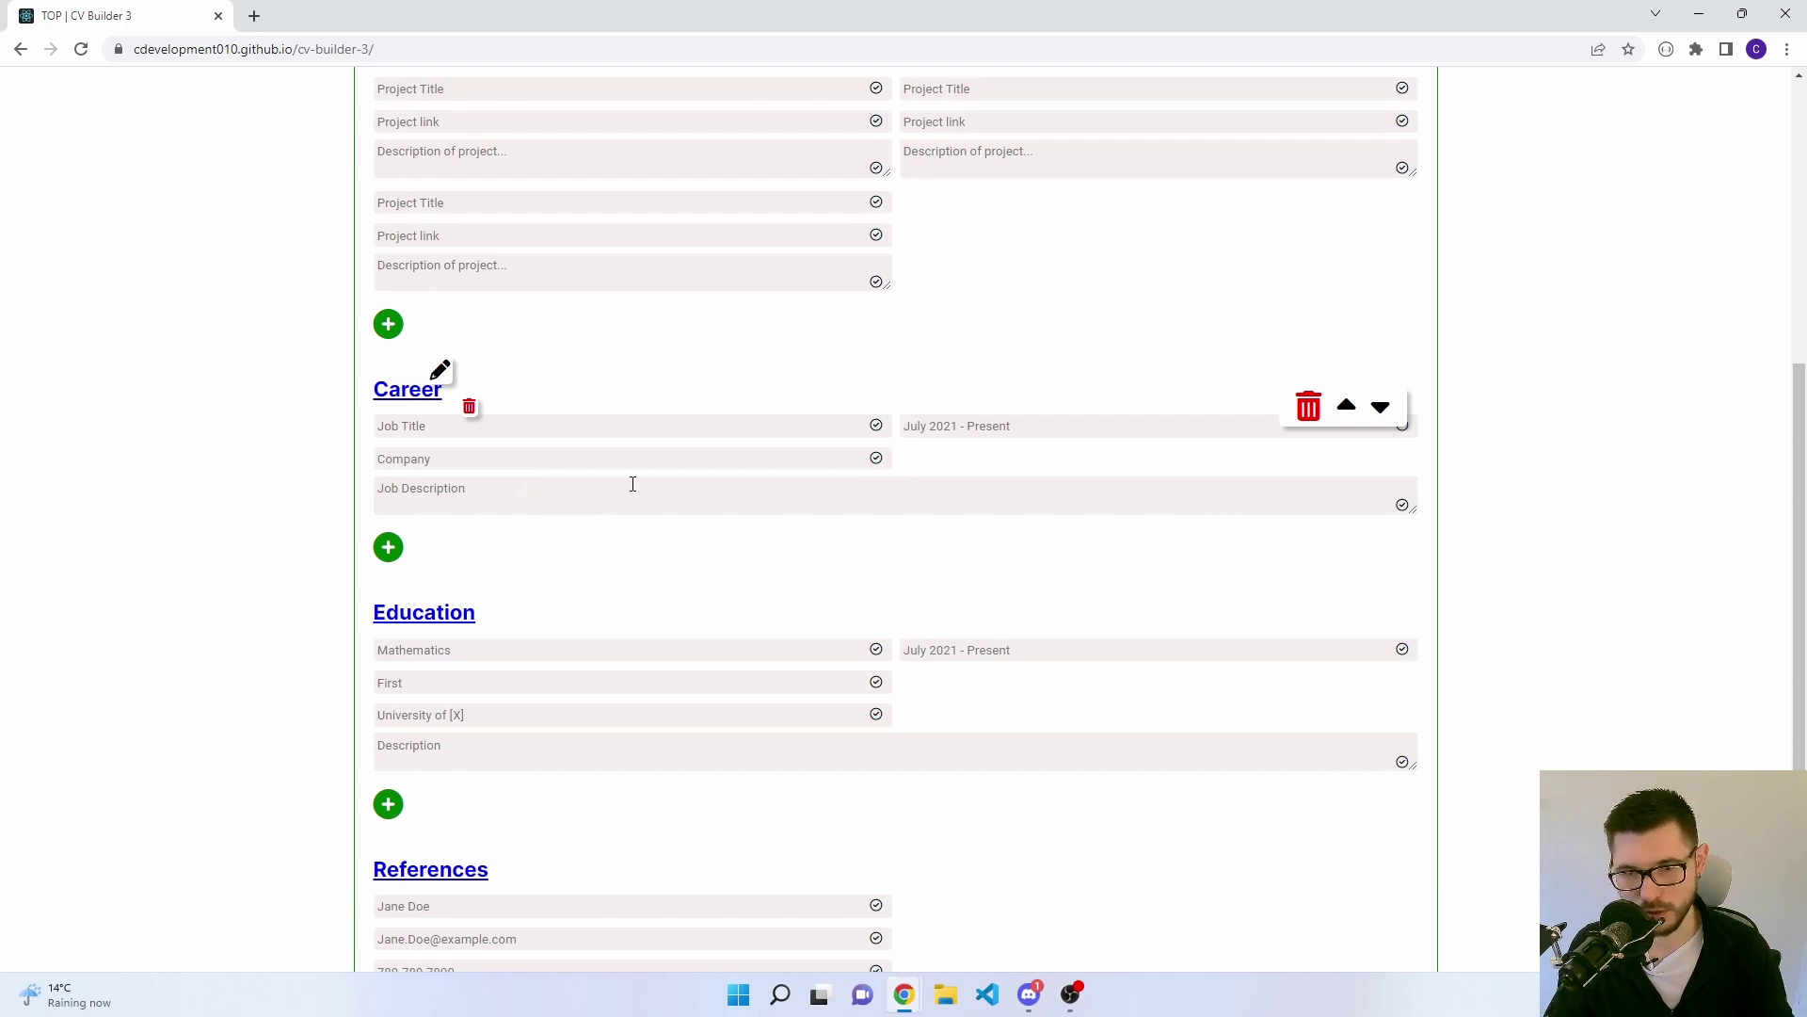
pyautogui.click(1057, 424)
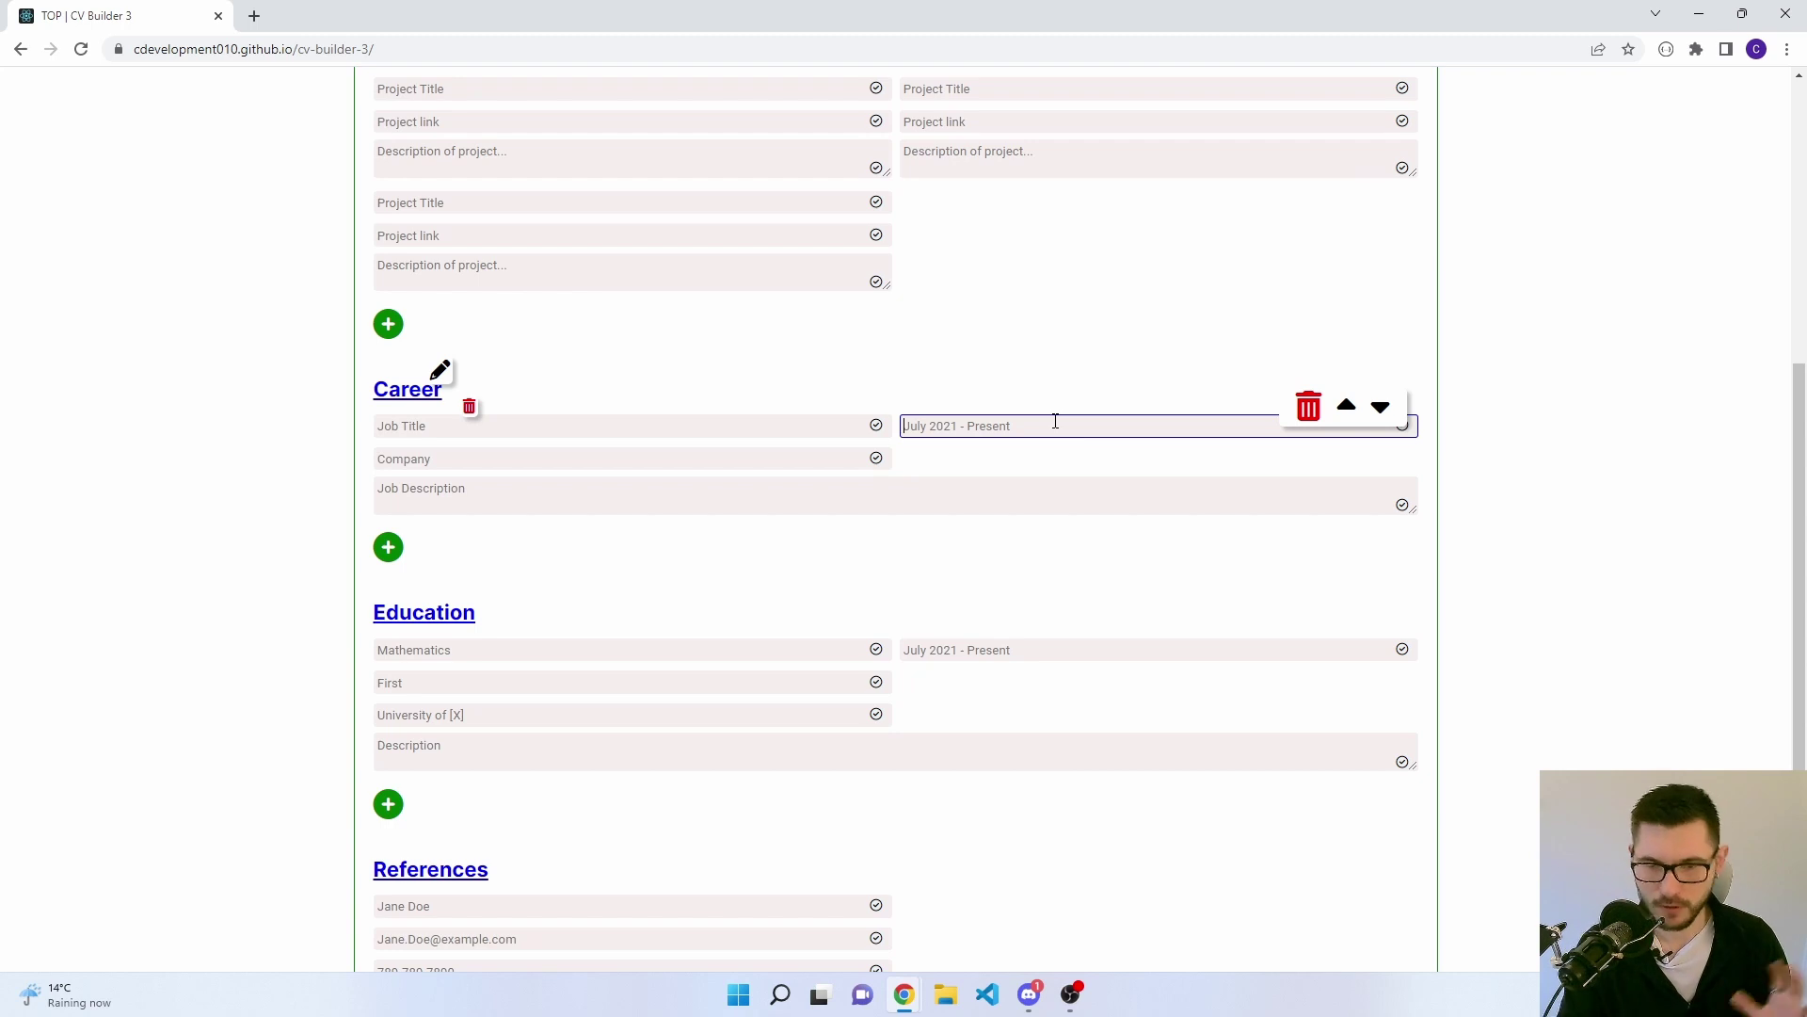
pyautogui.click(242, 389)
pyautogui.click(381, 540)
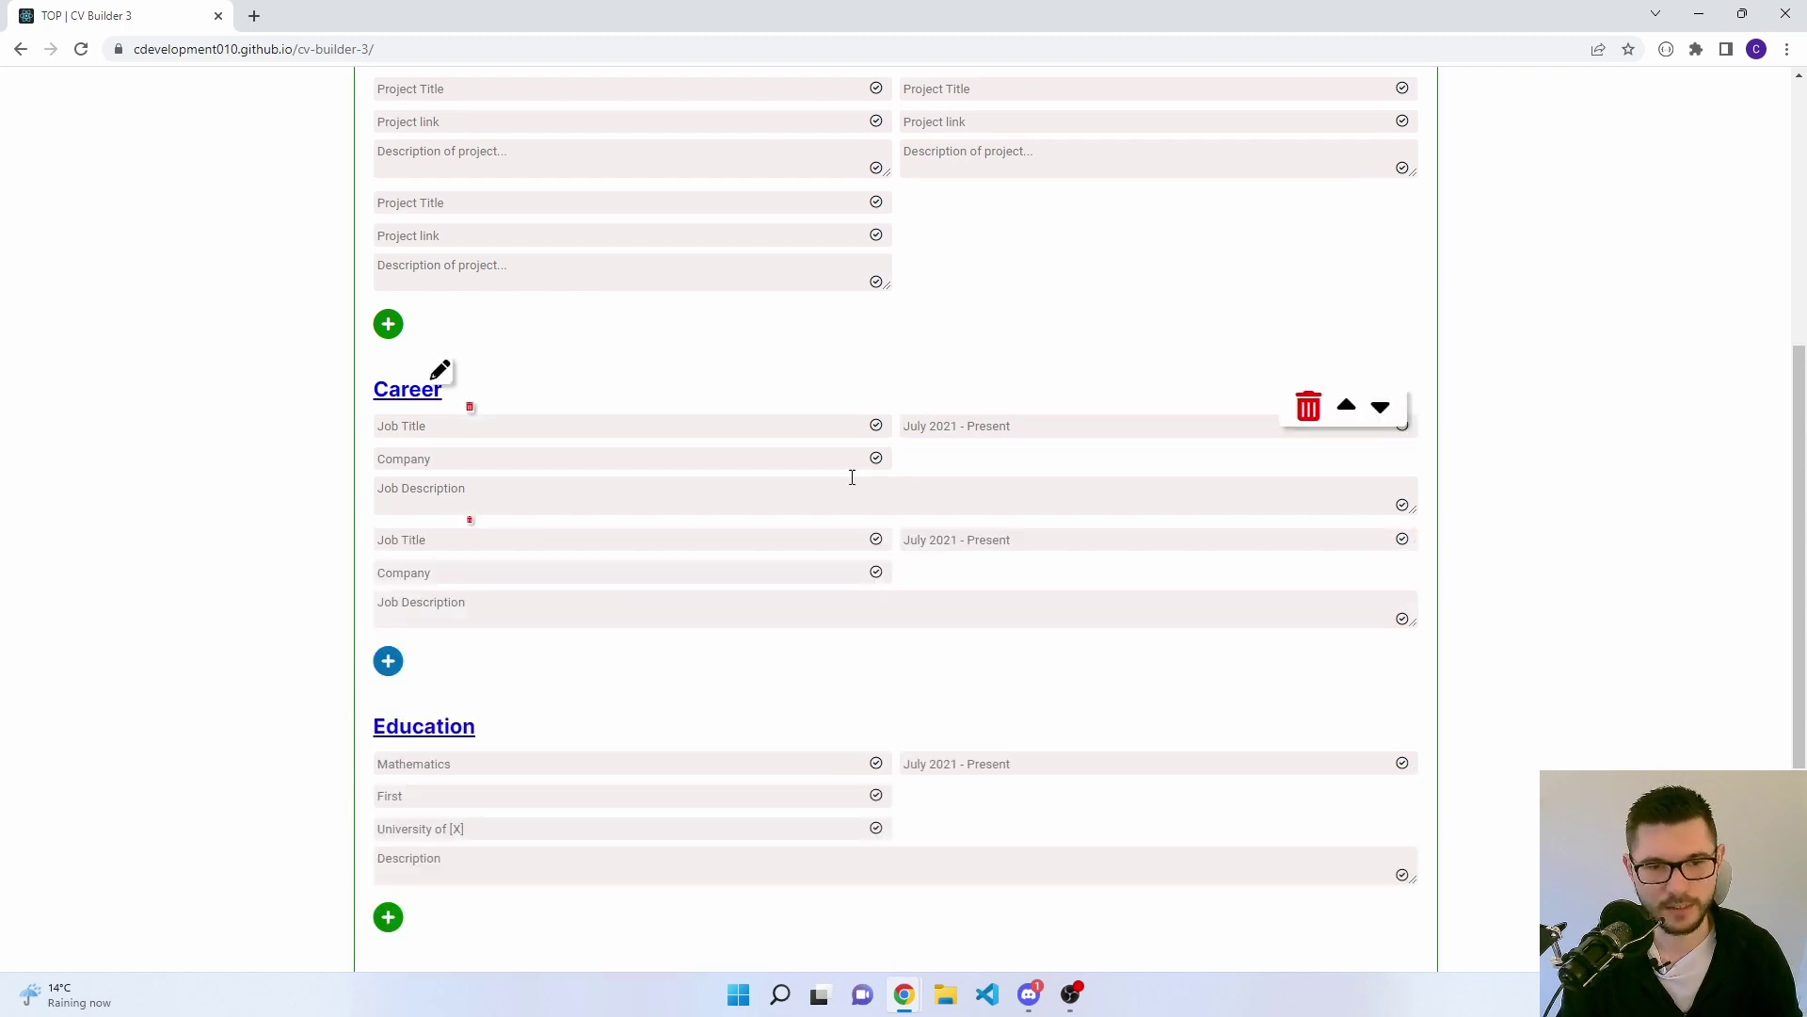
# - Add four reference entries, then delete three extras, leaving two references side by side
pyautogui.scroll(-2, 621, 476)
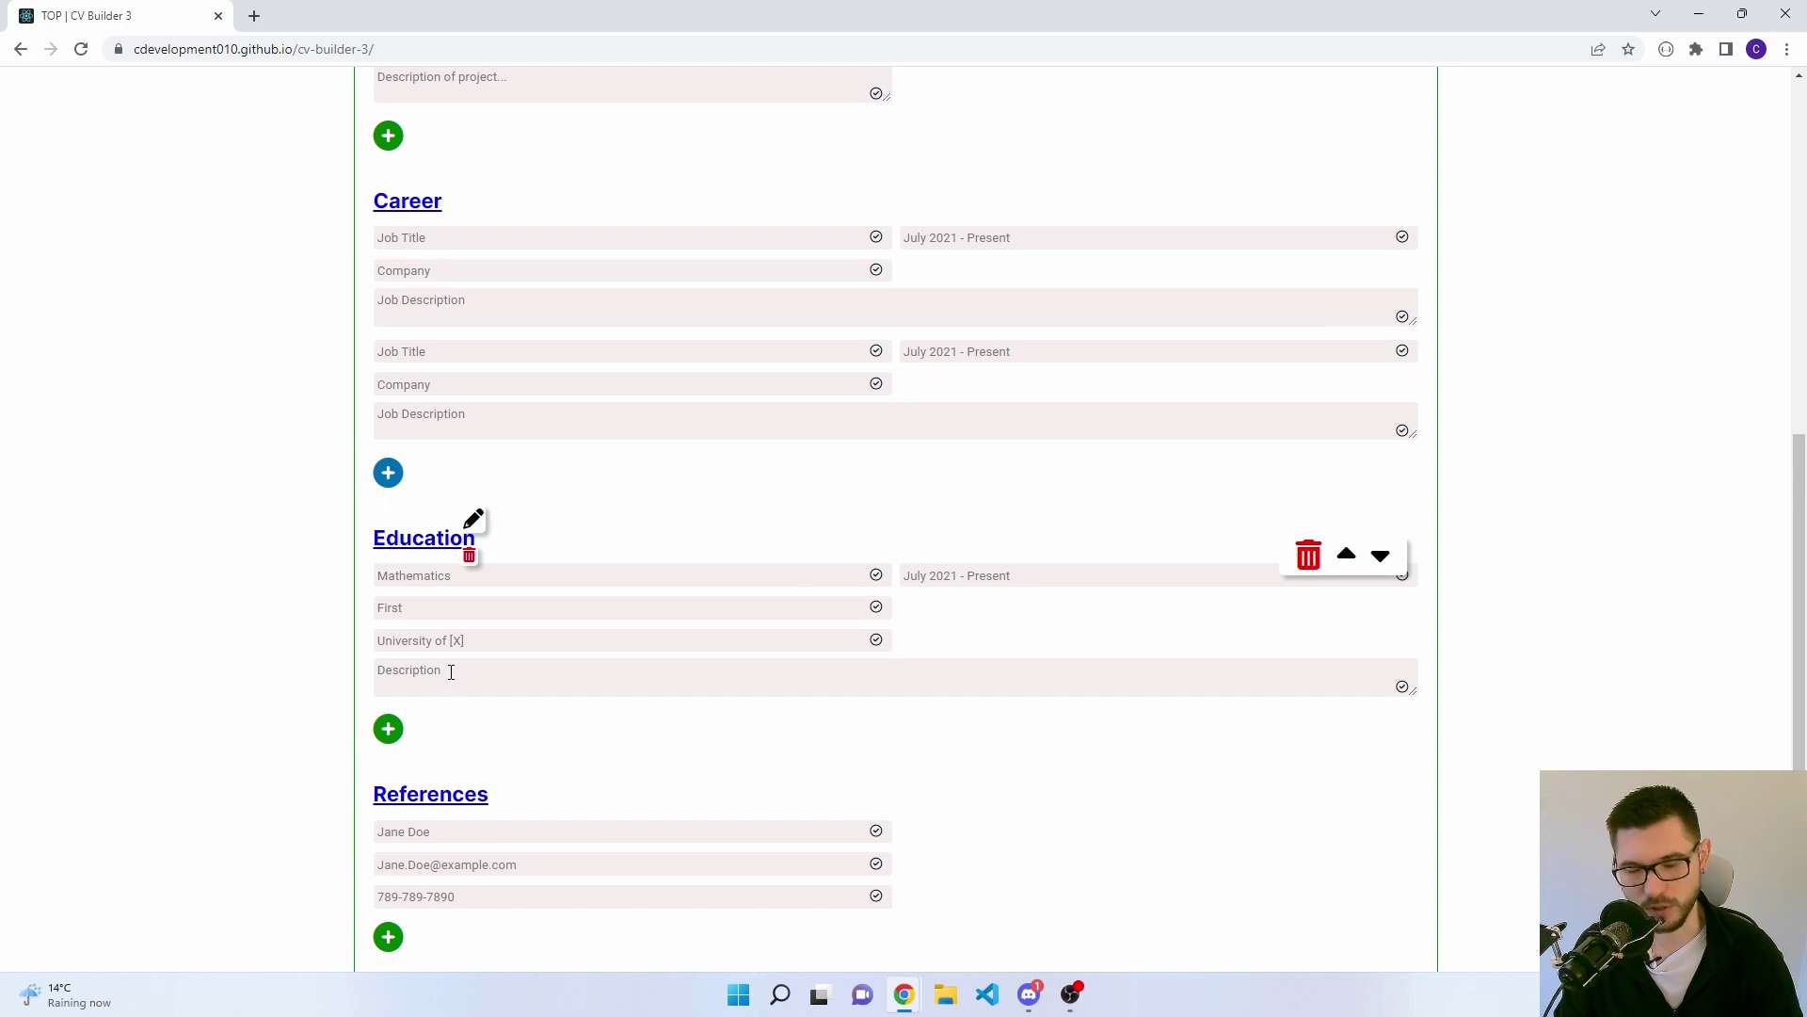
pyautogui.scroll(-2, 452, 672)
pyautogui.click(397, 751)
pyautogui.click(397, 751)
pyautogui.click(394, 852)
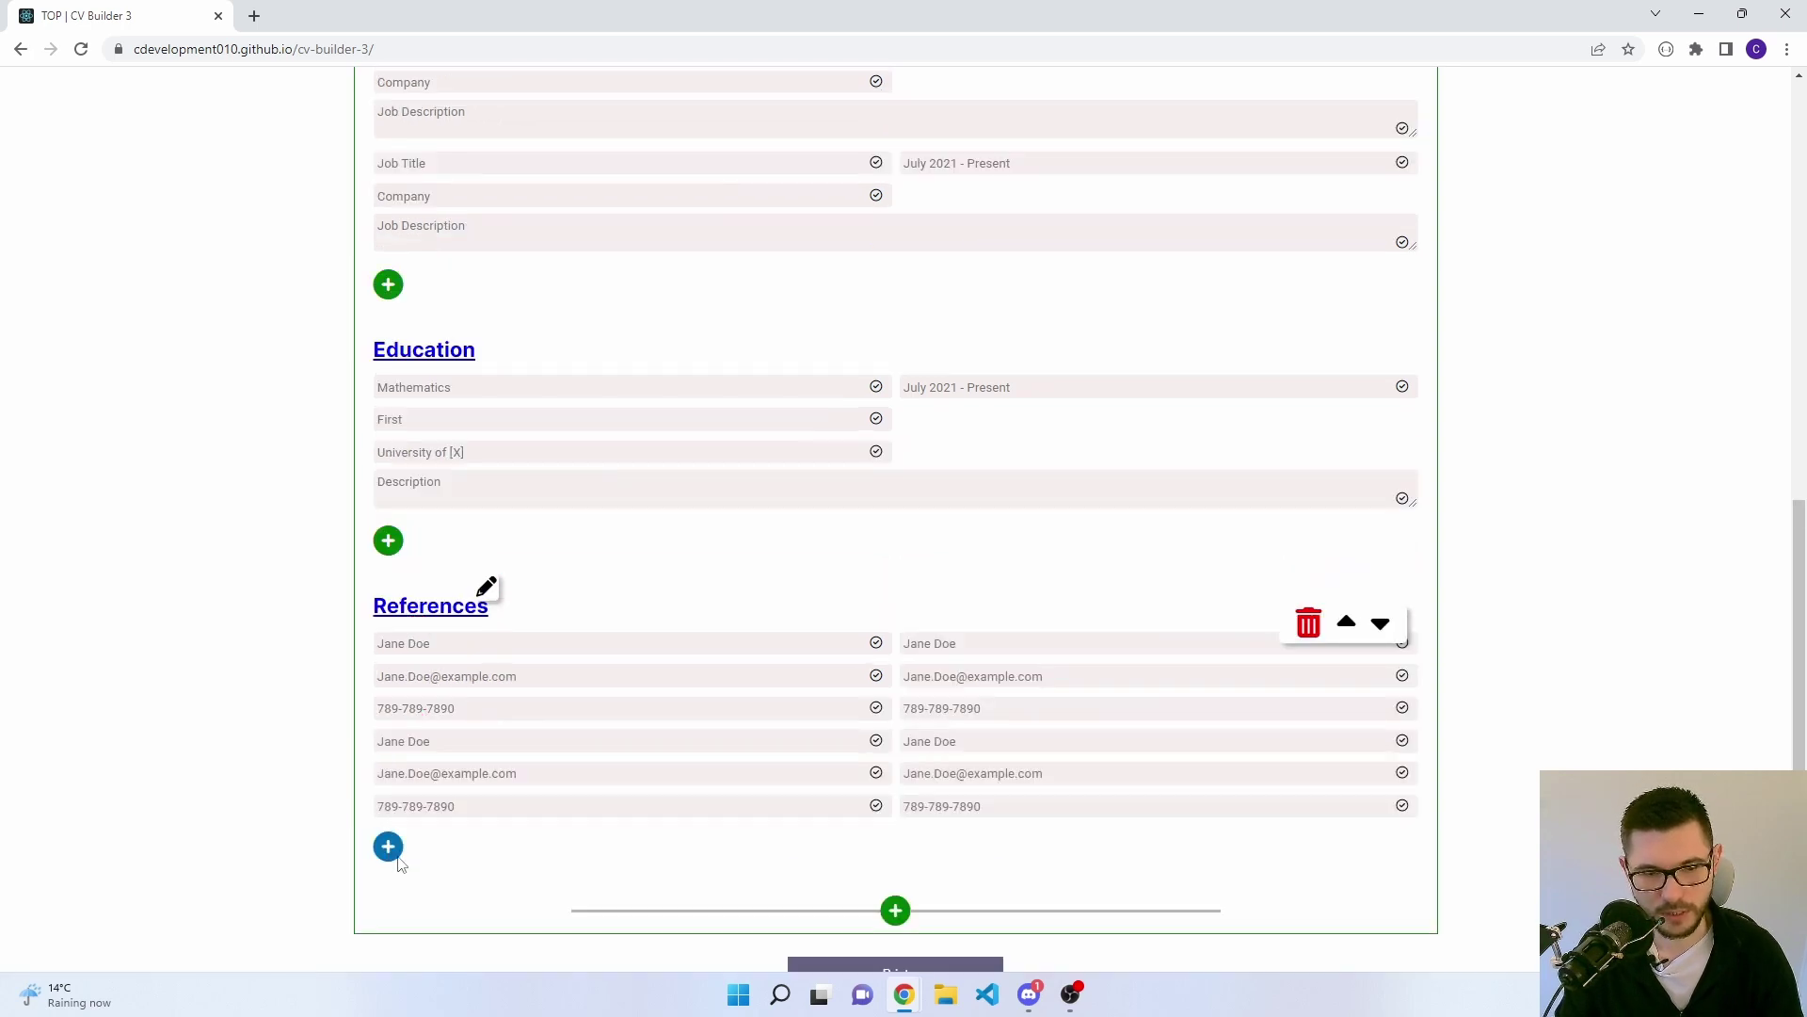
pyautogui.click(396, 861)
pyautogui.click(416, 723)
pyautogui.click(416, 723)
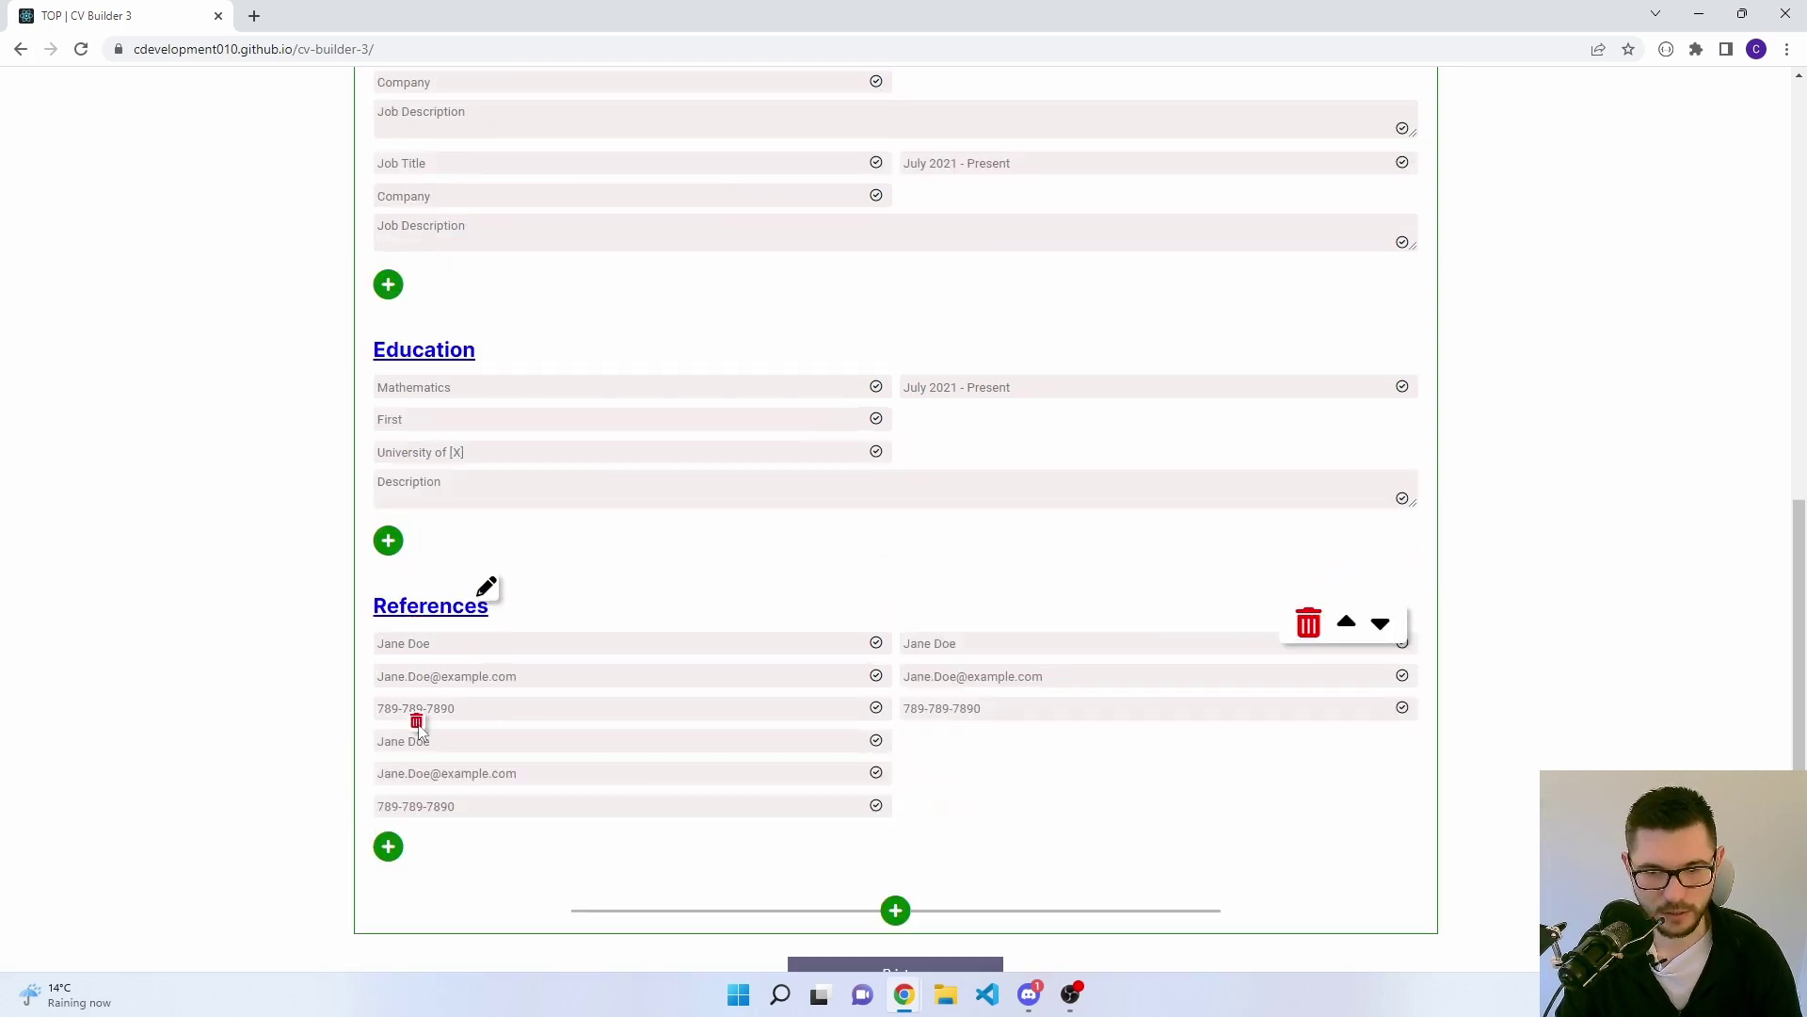
pyautogui.click(416, 722)
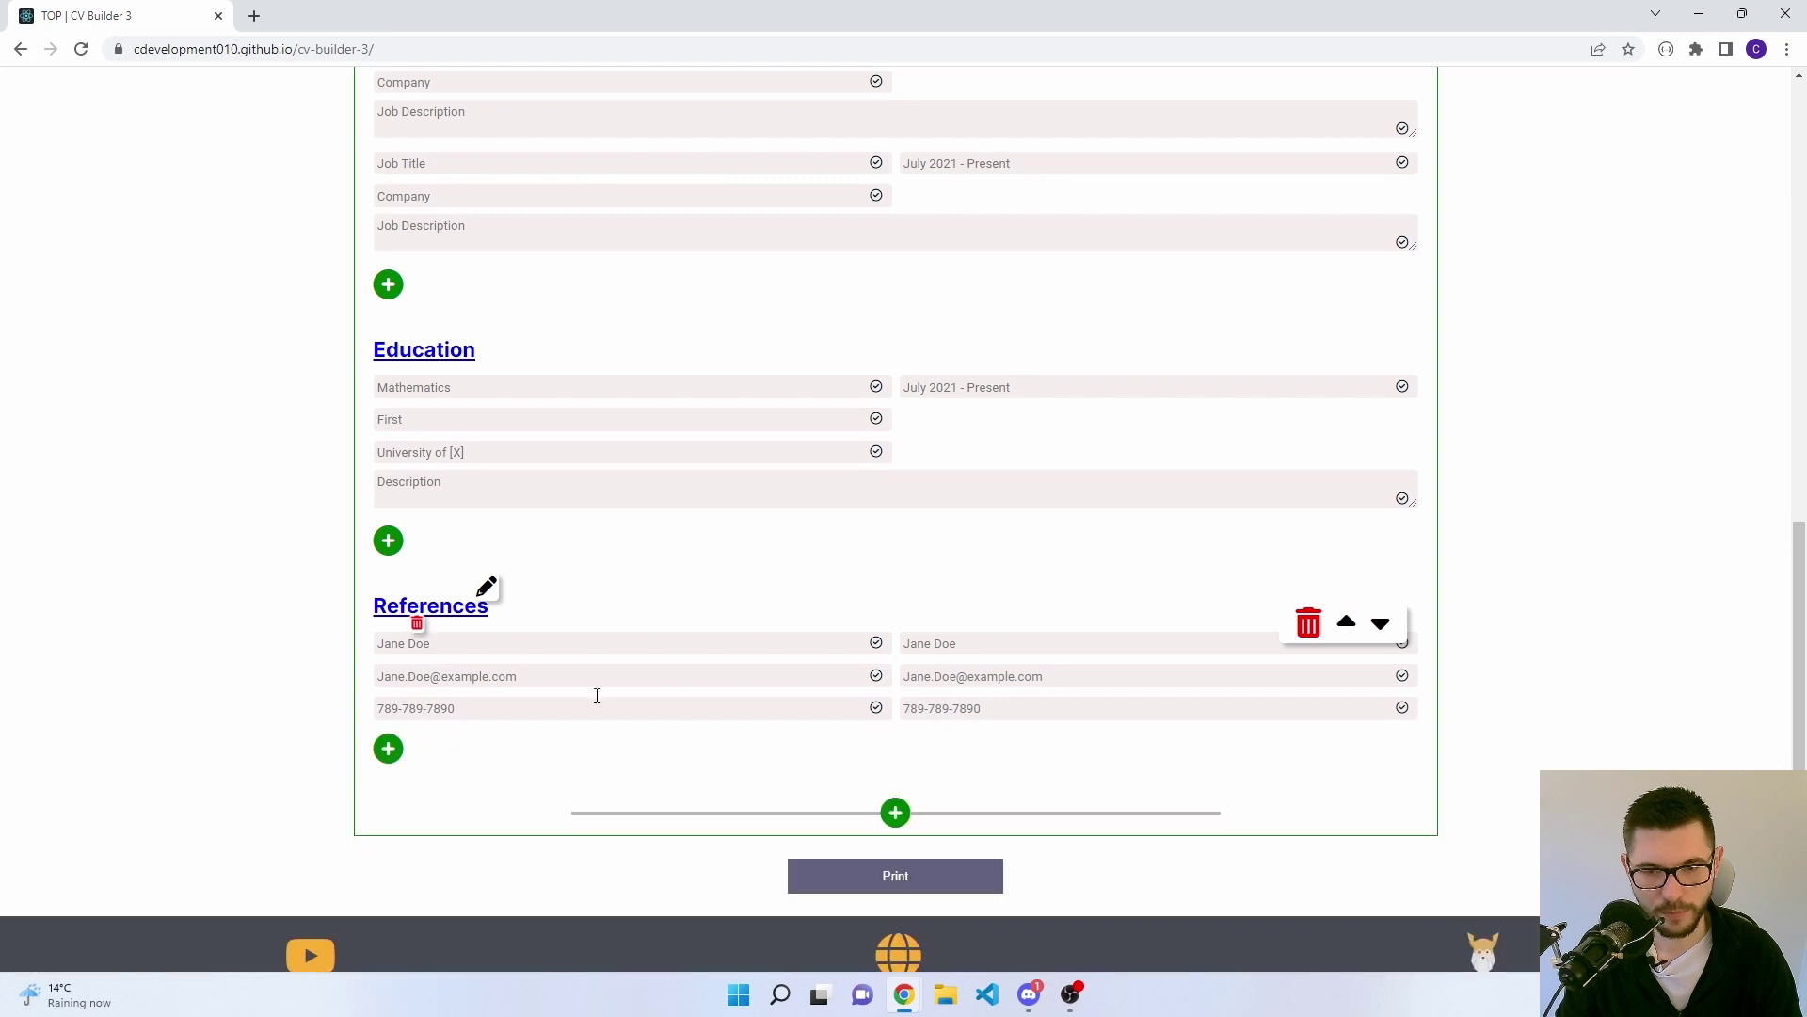
pyautogui.scroll(-1, 894, 790)
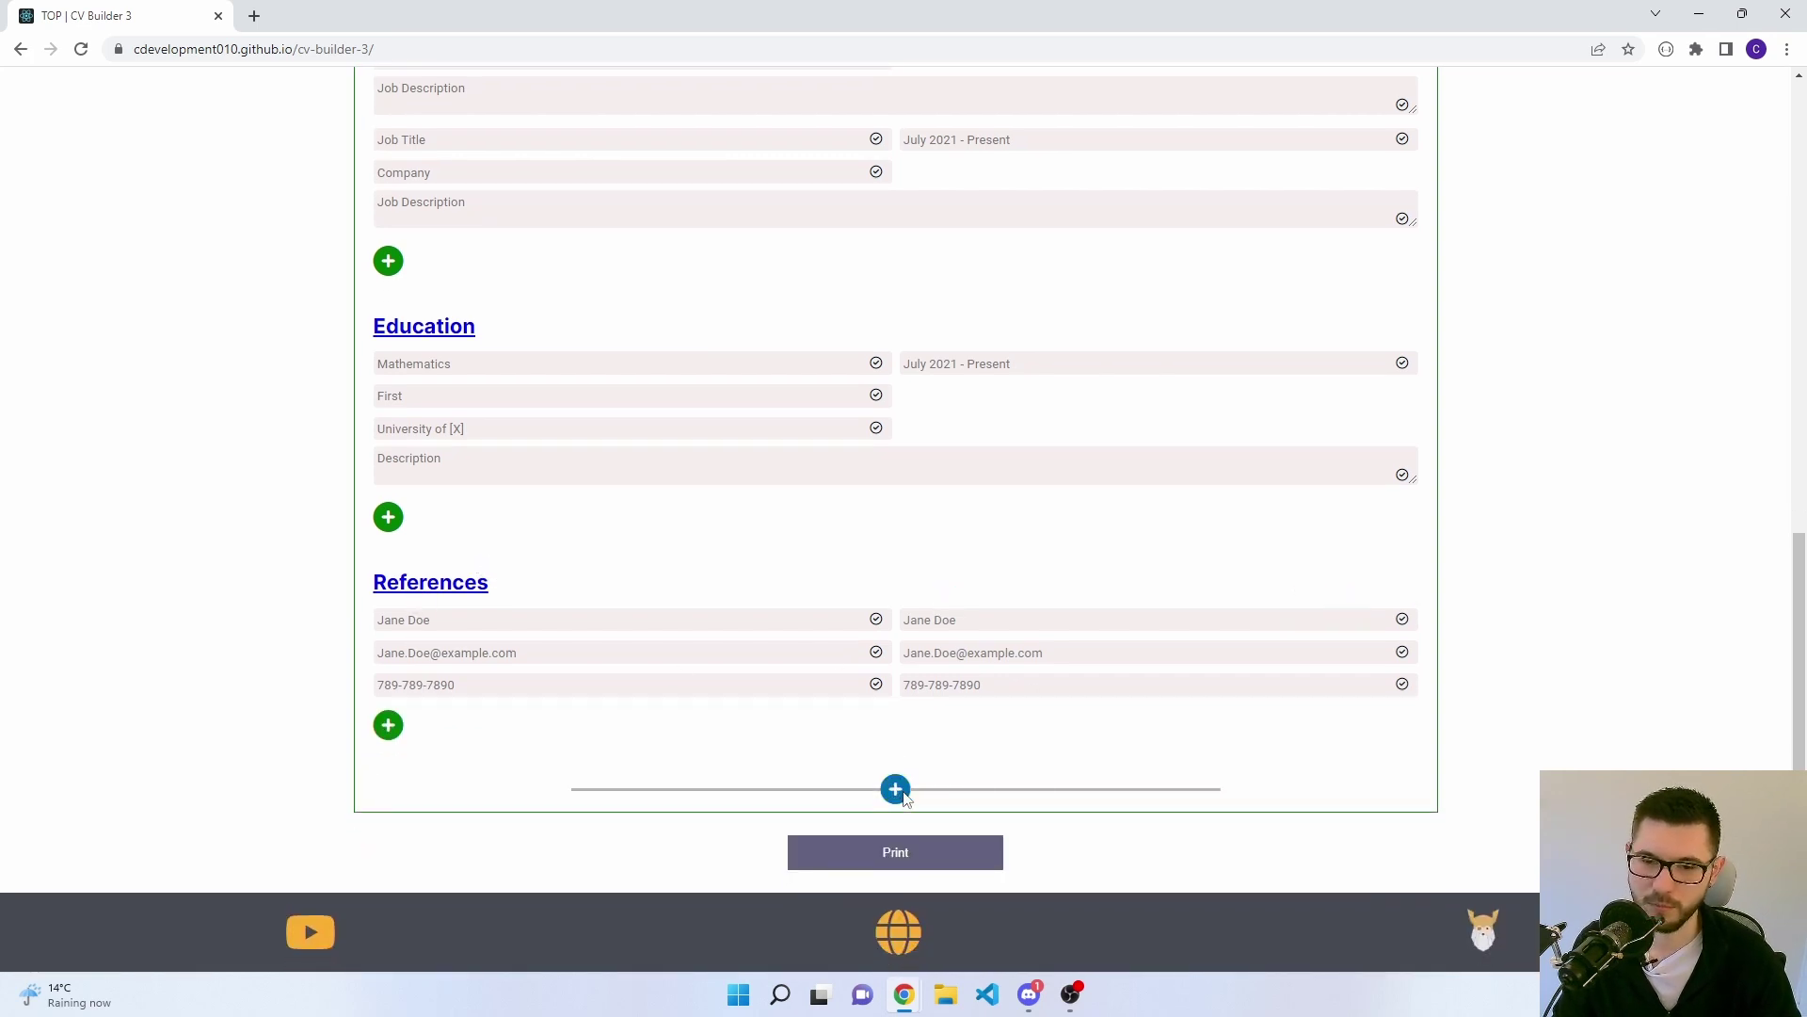
# - Add a Custom Input section with no header, a sub title, 2 columns and 3 inputs per column
pyautogui.click(896, 791)
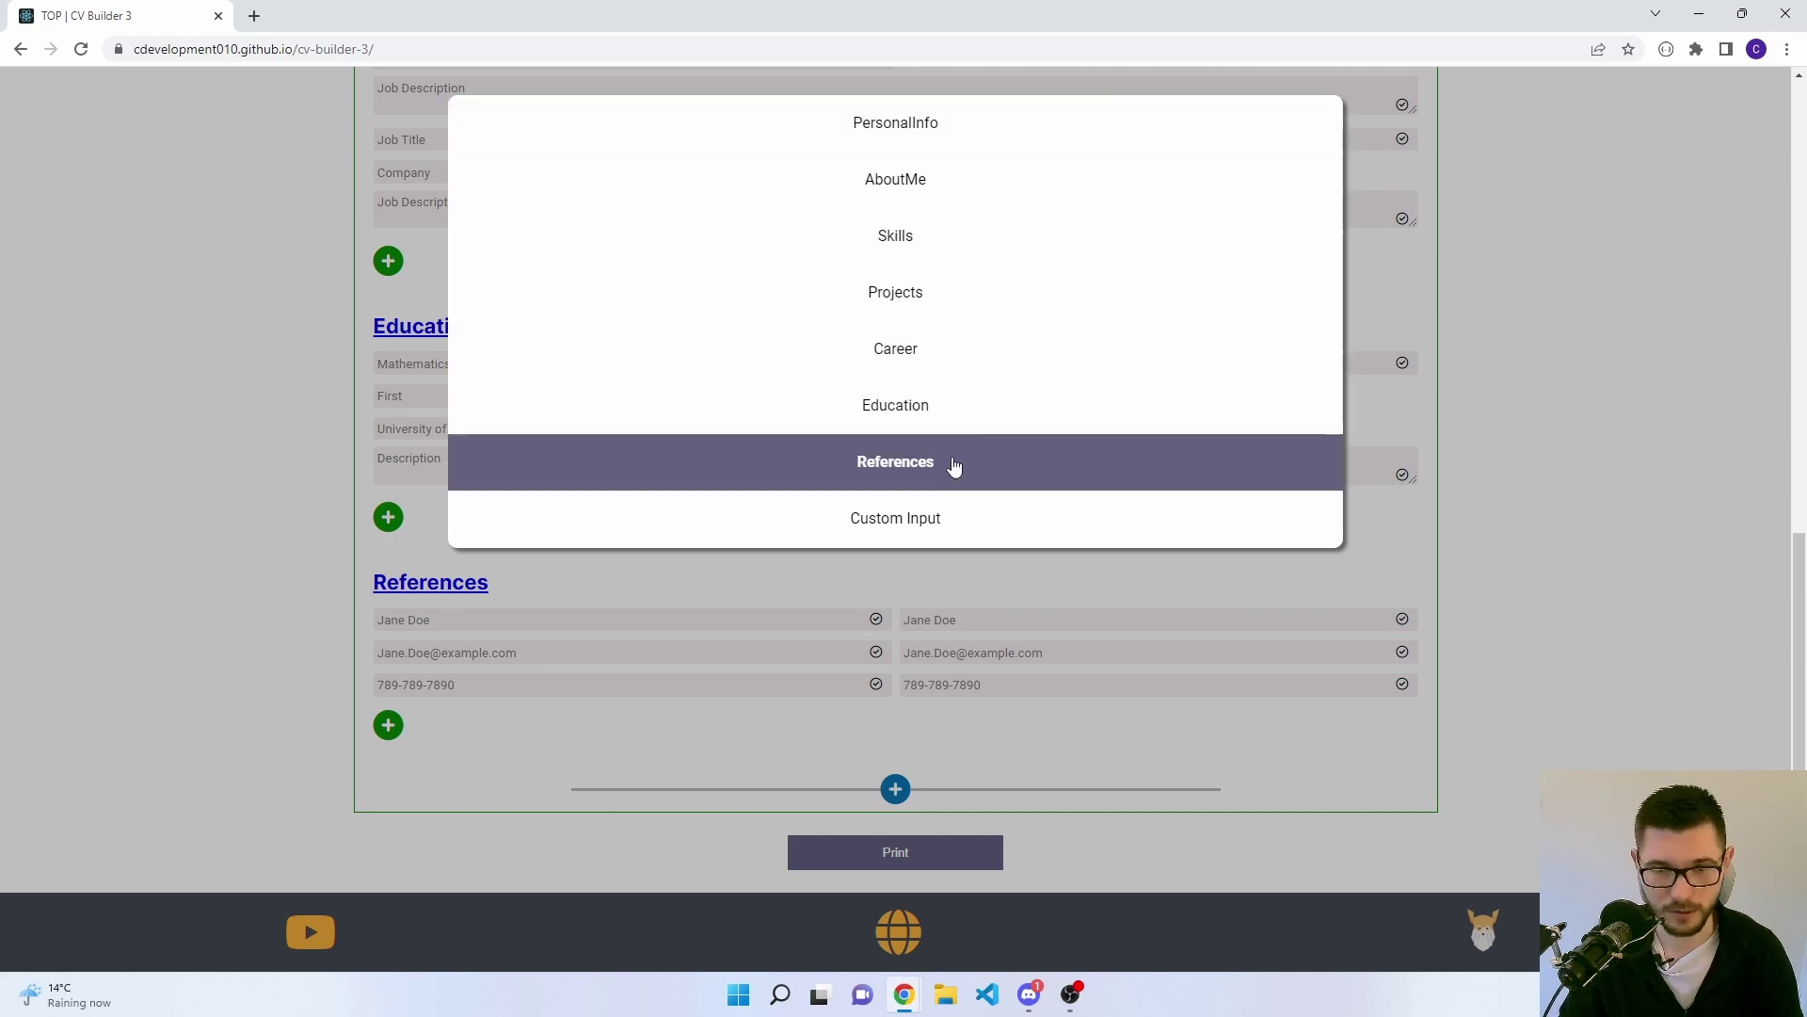
pyautogui.click(913, 533)
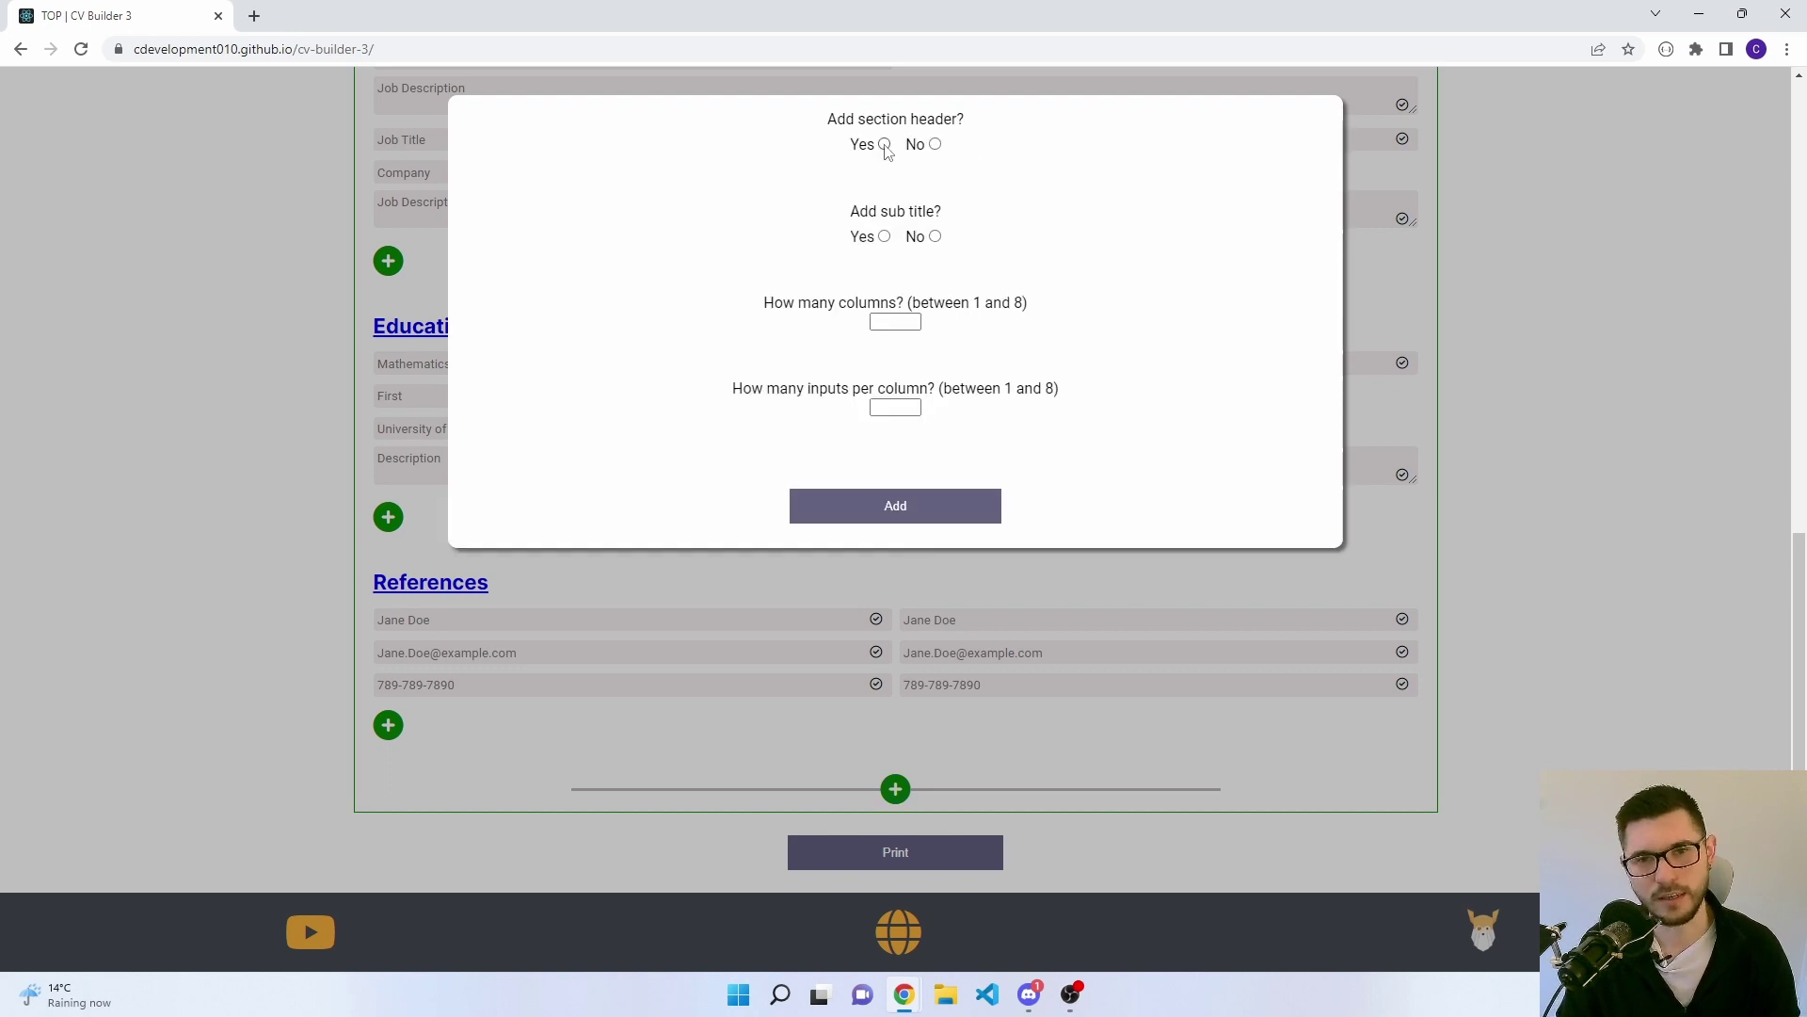
pyautogui.click(885, 144)
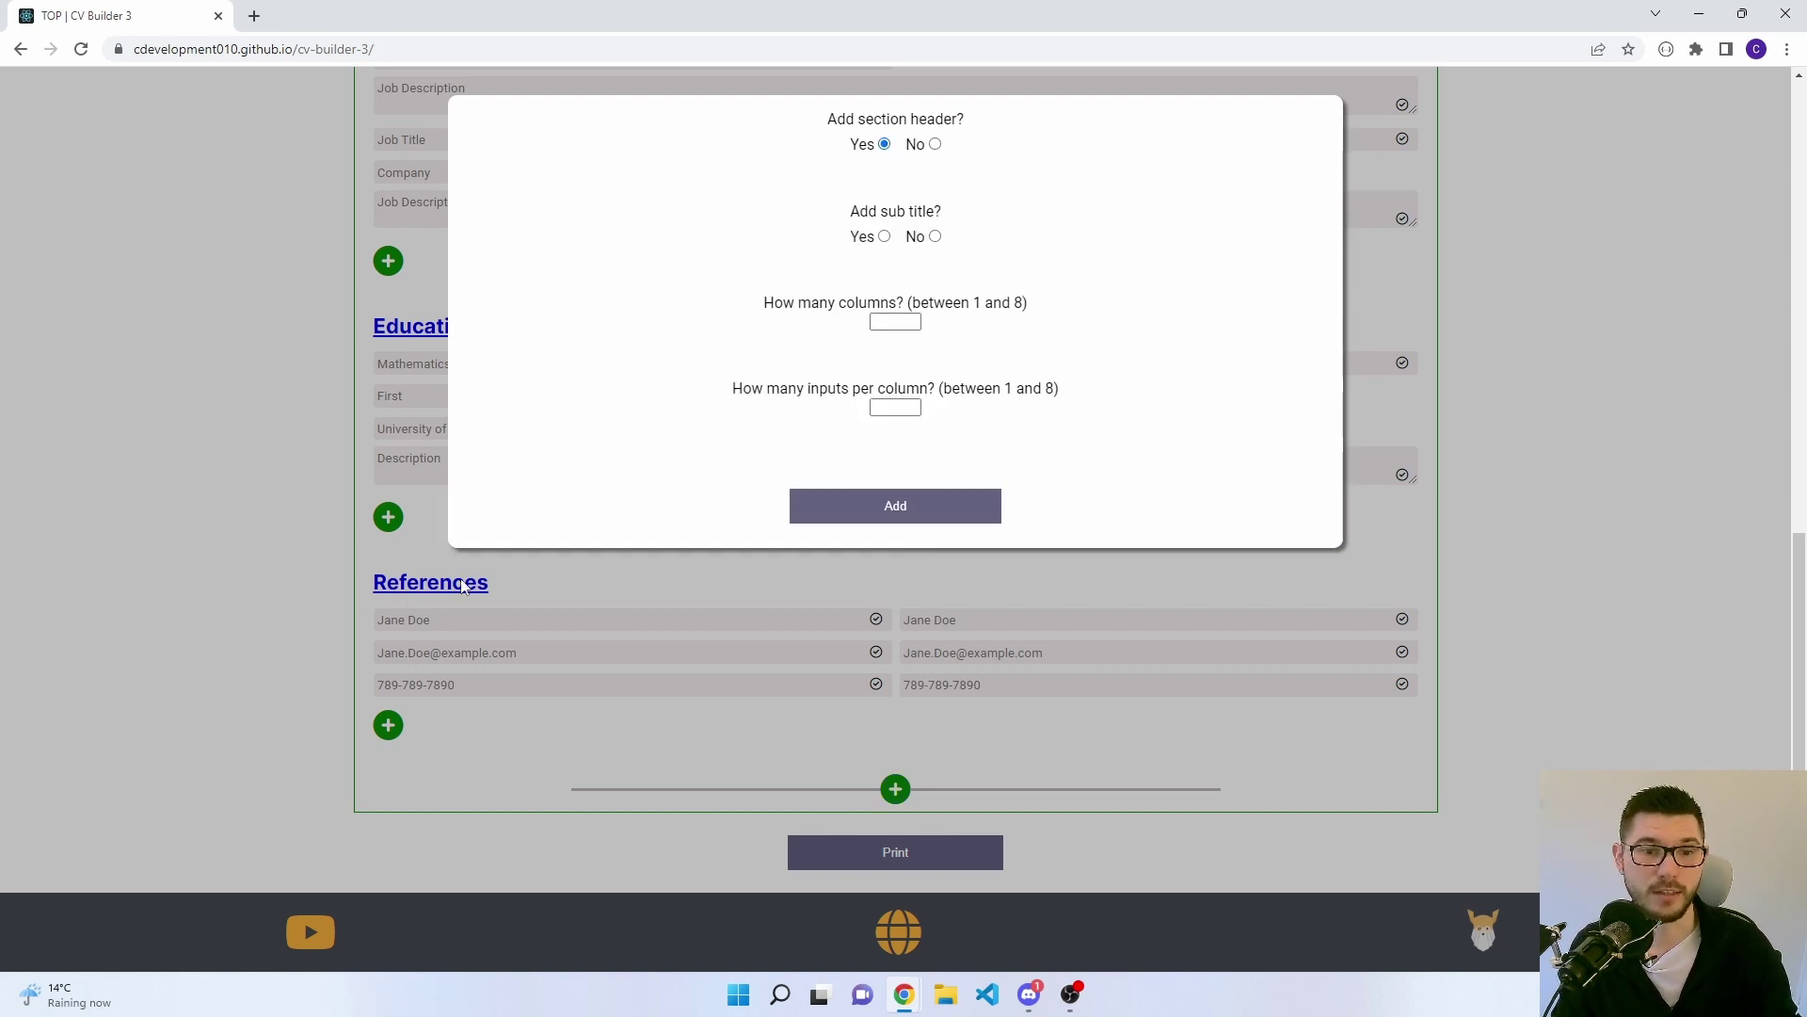
pyautogui.click(935, 144)
pyautogui.click(885, 237)
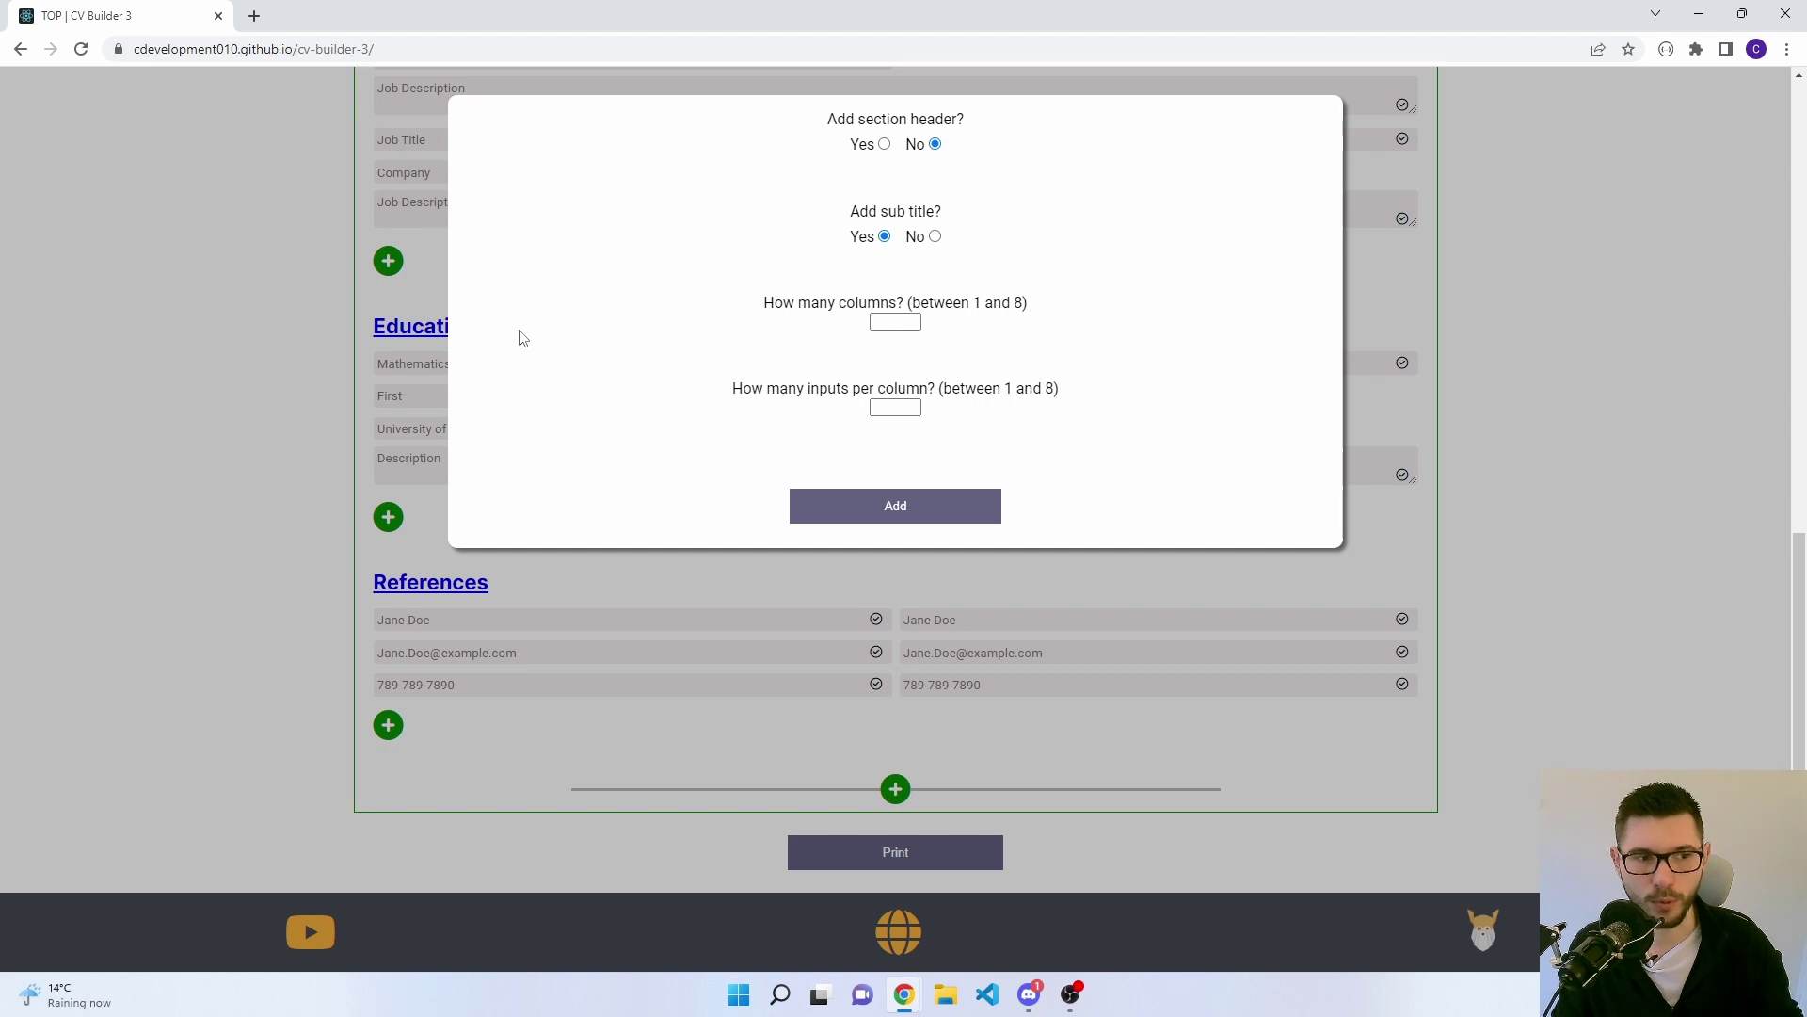
pyautogui.click(884, 323)
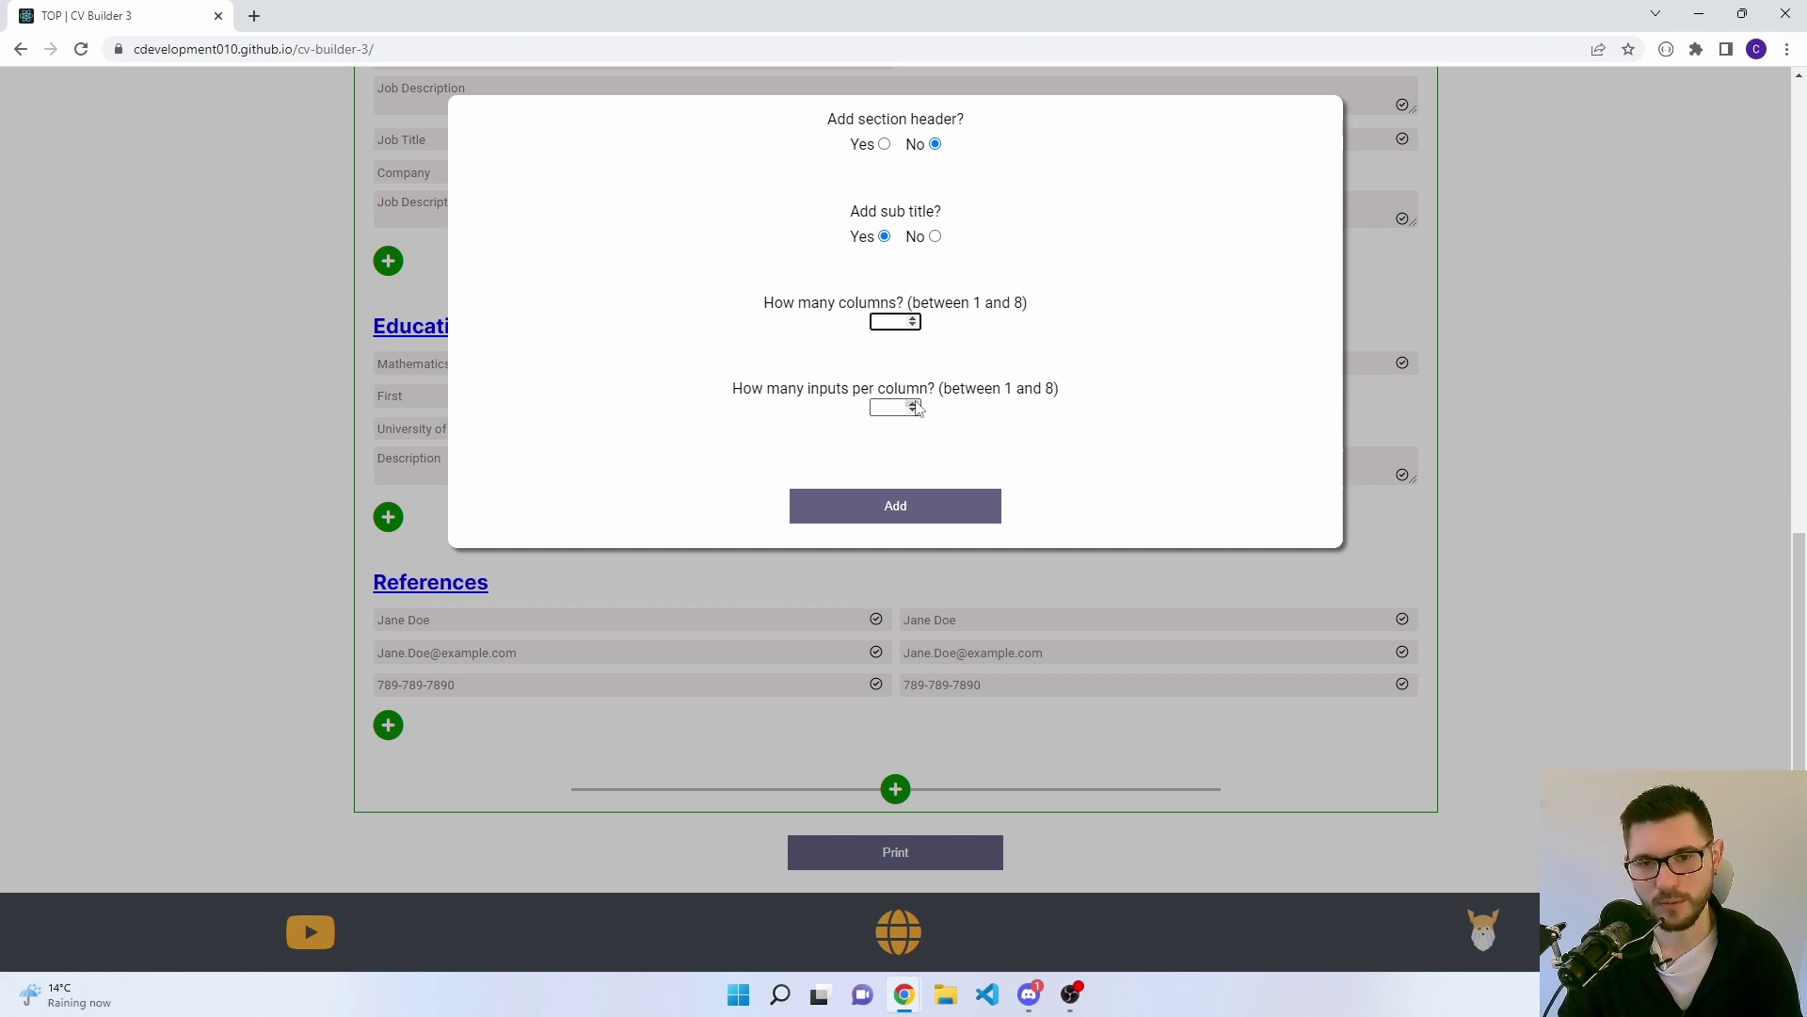
pyautogui.click(914, 319)
pyautogui.doubleClick(913, 404)
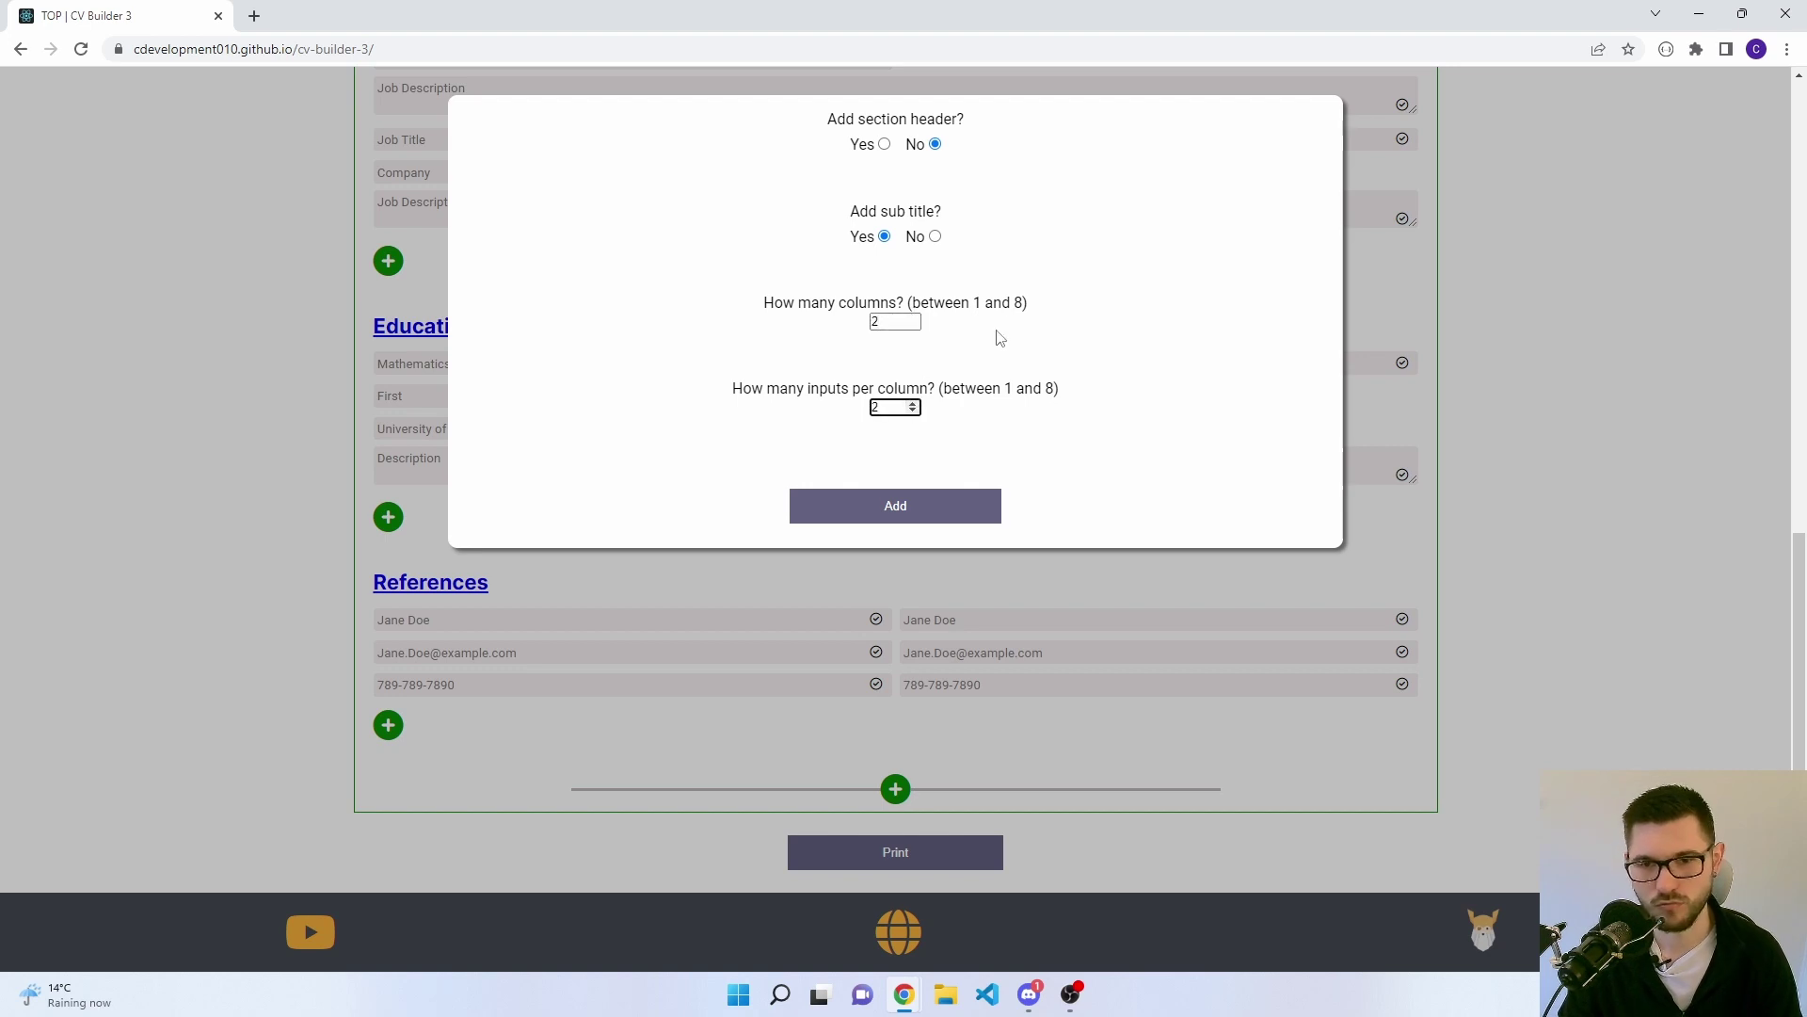
pyautogui.click(913, 404)
pyautogui.click(913, 403)
pyautogui.click(949, 504)
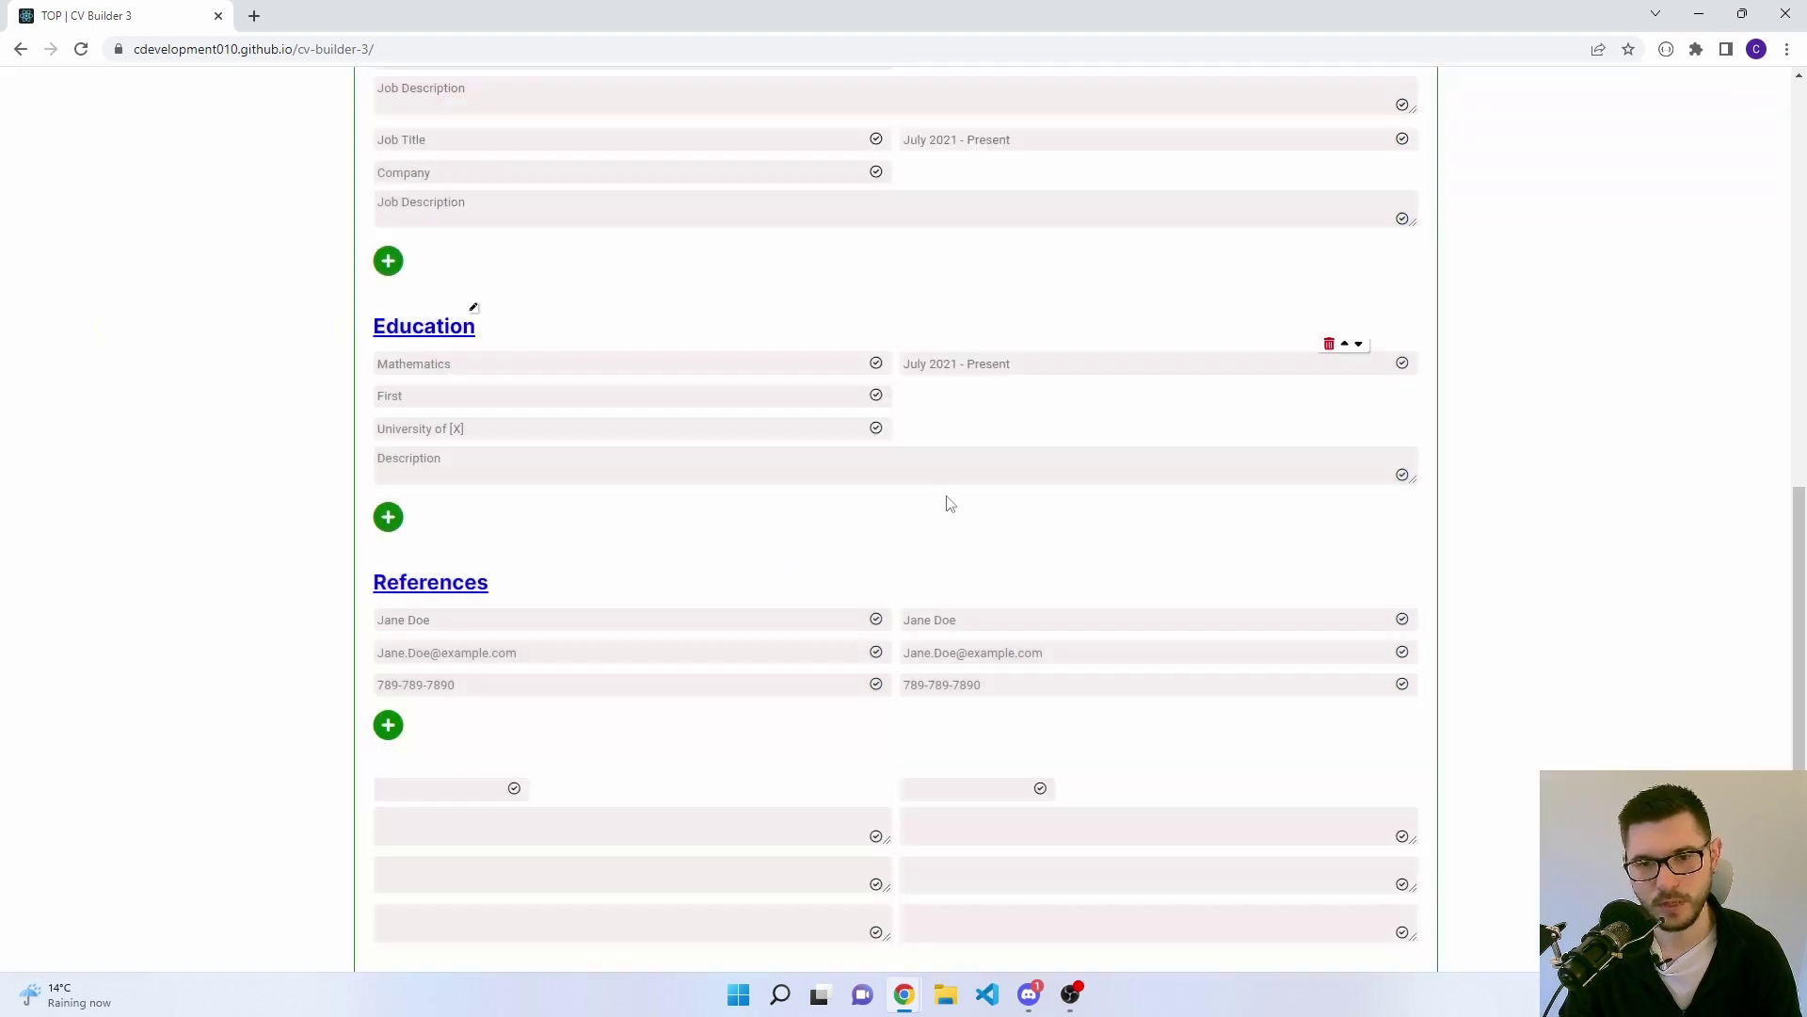
# - Confirm the new custom section's empty subtitle
pyautogui.scroll(-2, 949, 504)
pyautogui.click(515, 577)
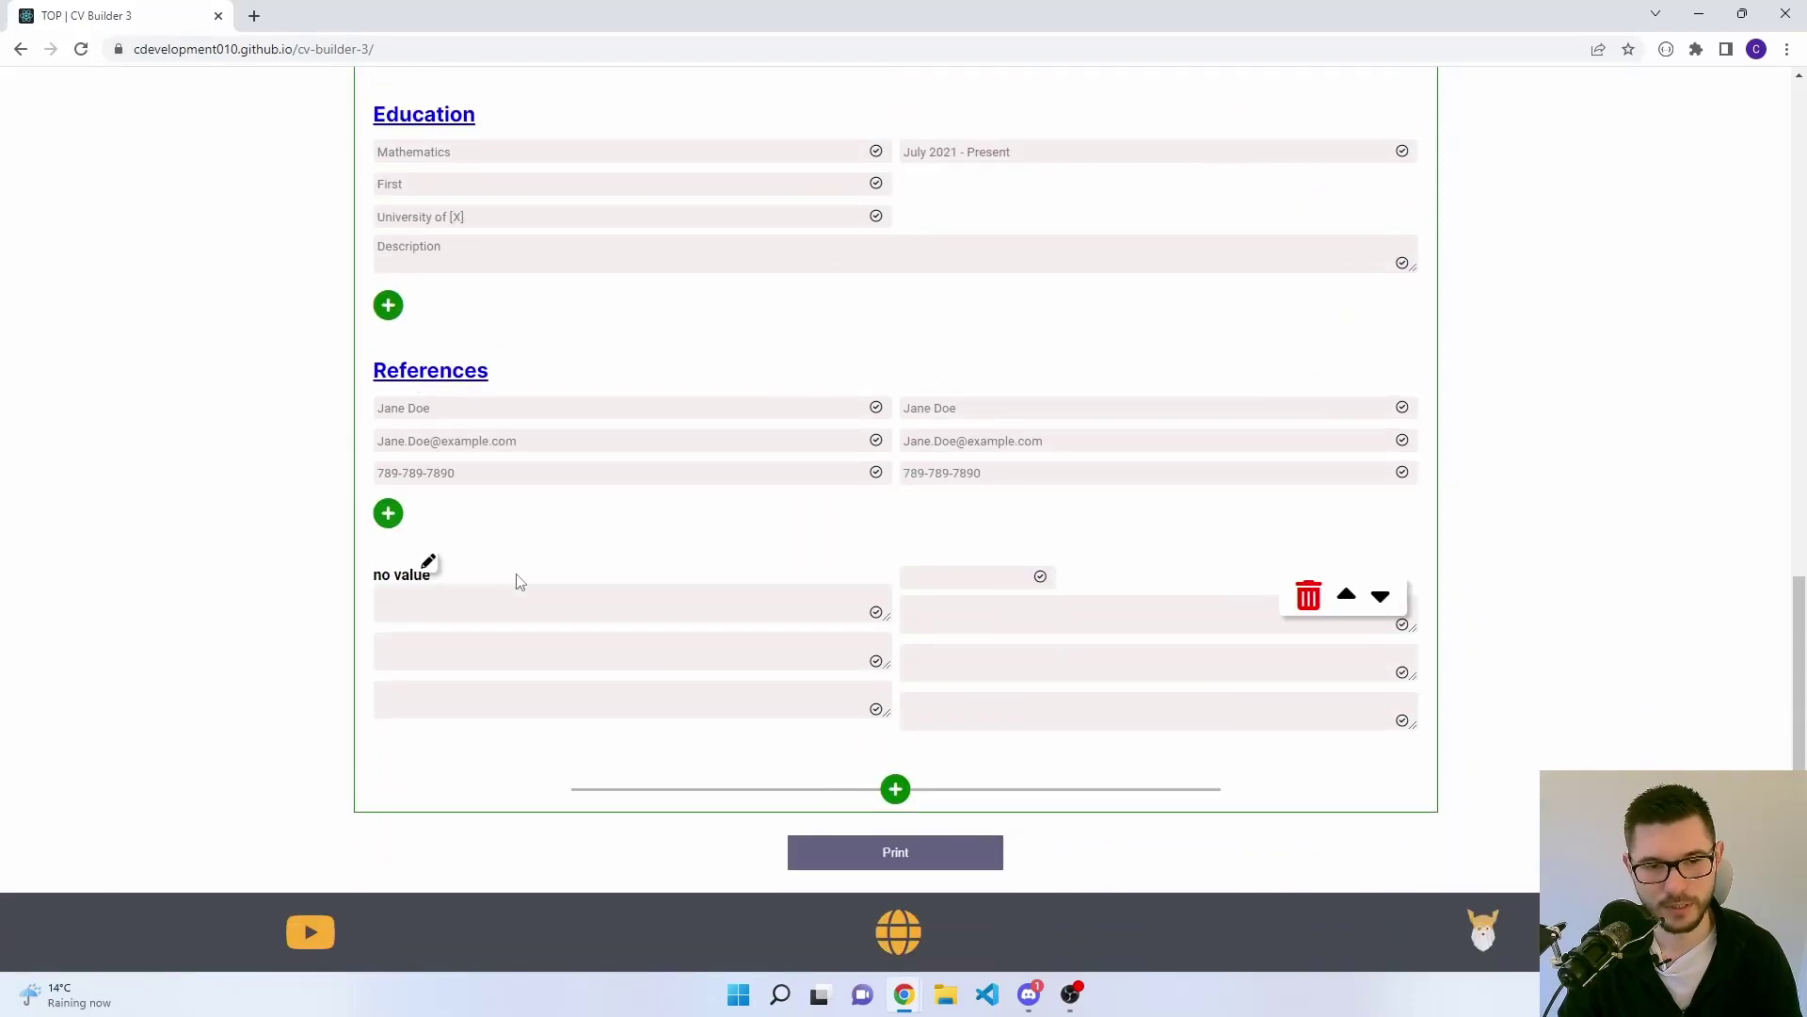
pyautogui.click(426, 568)
pyautogui.click(517, 580)
pyautogui.click(426, 568)
pyautogui.click(827, 608)
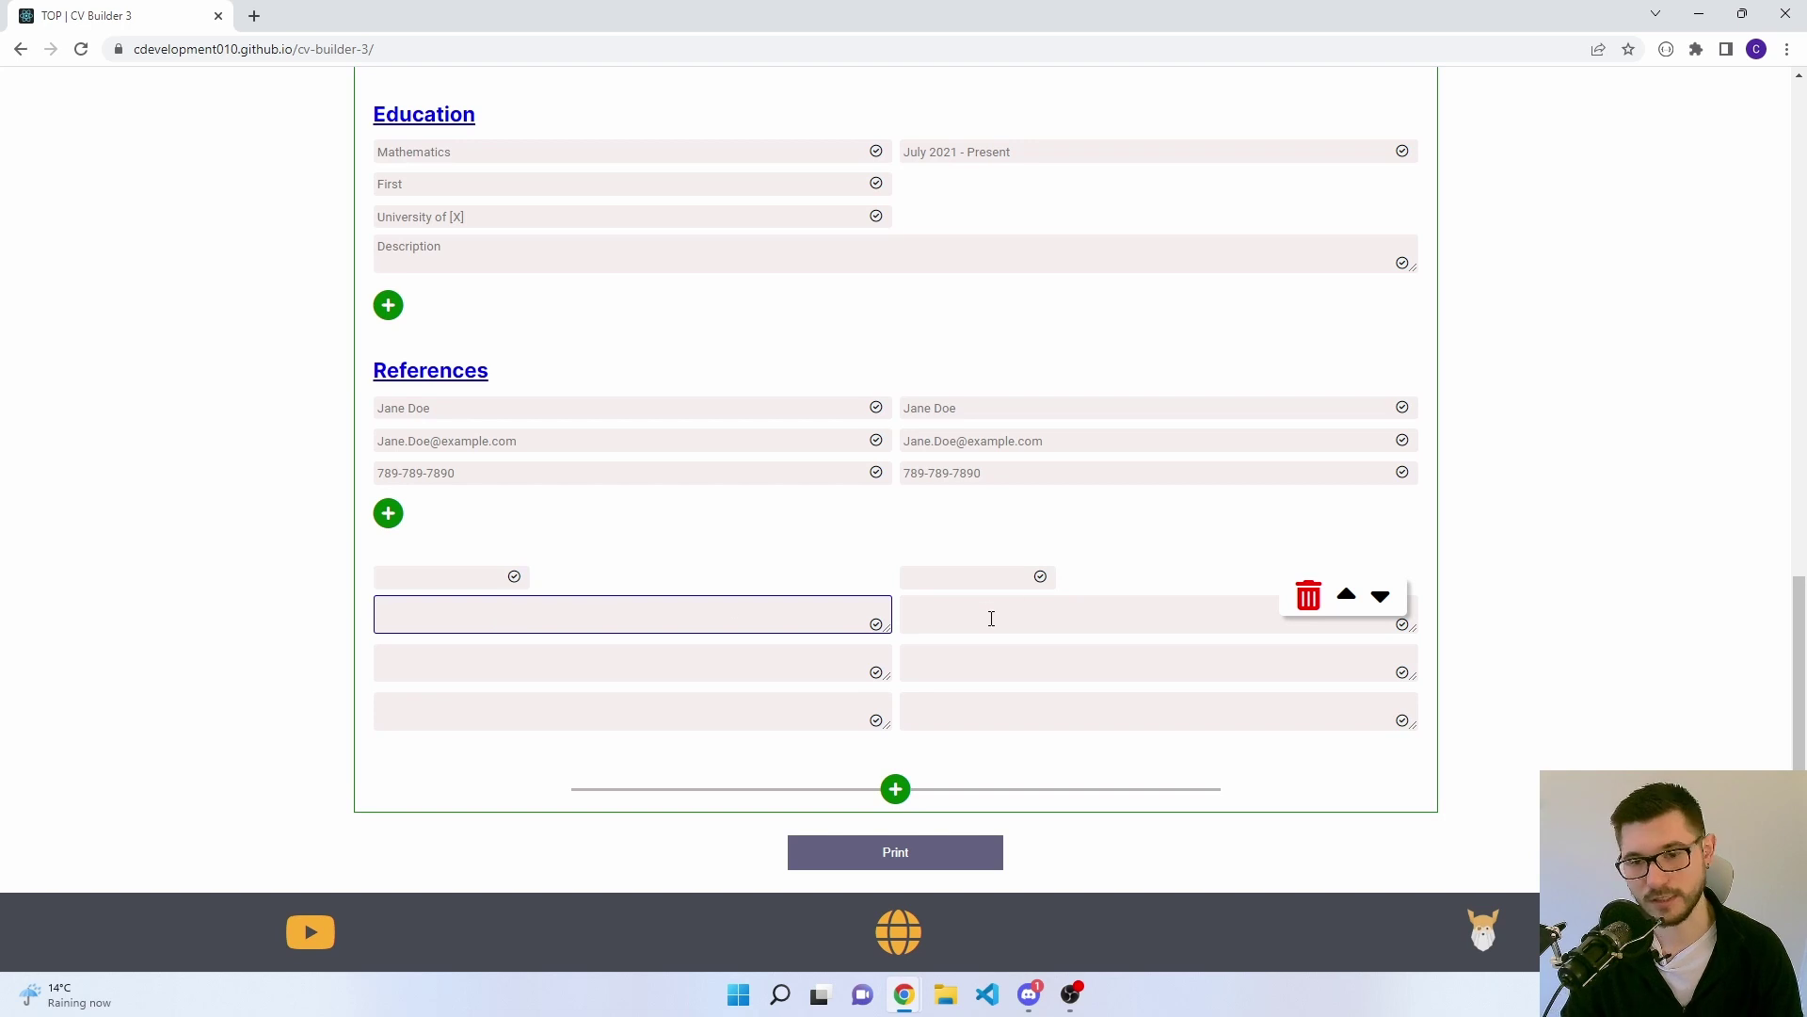
pyautogui.click(514, 576)
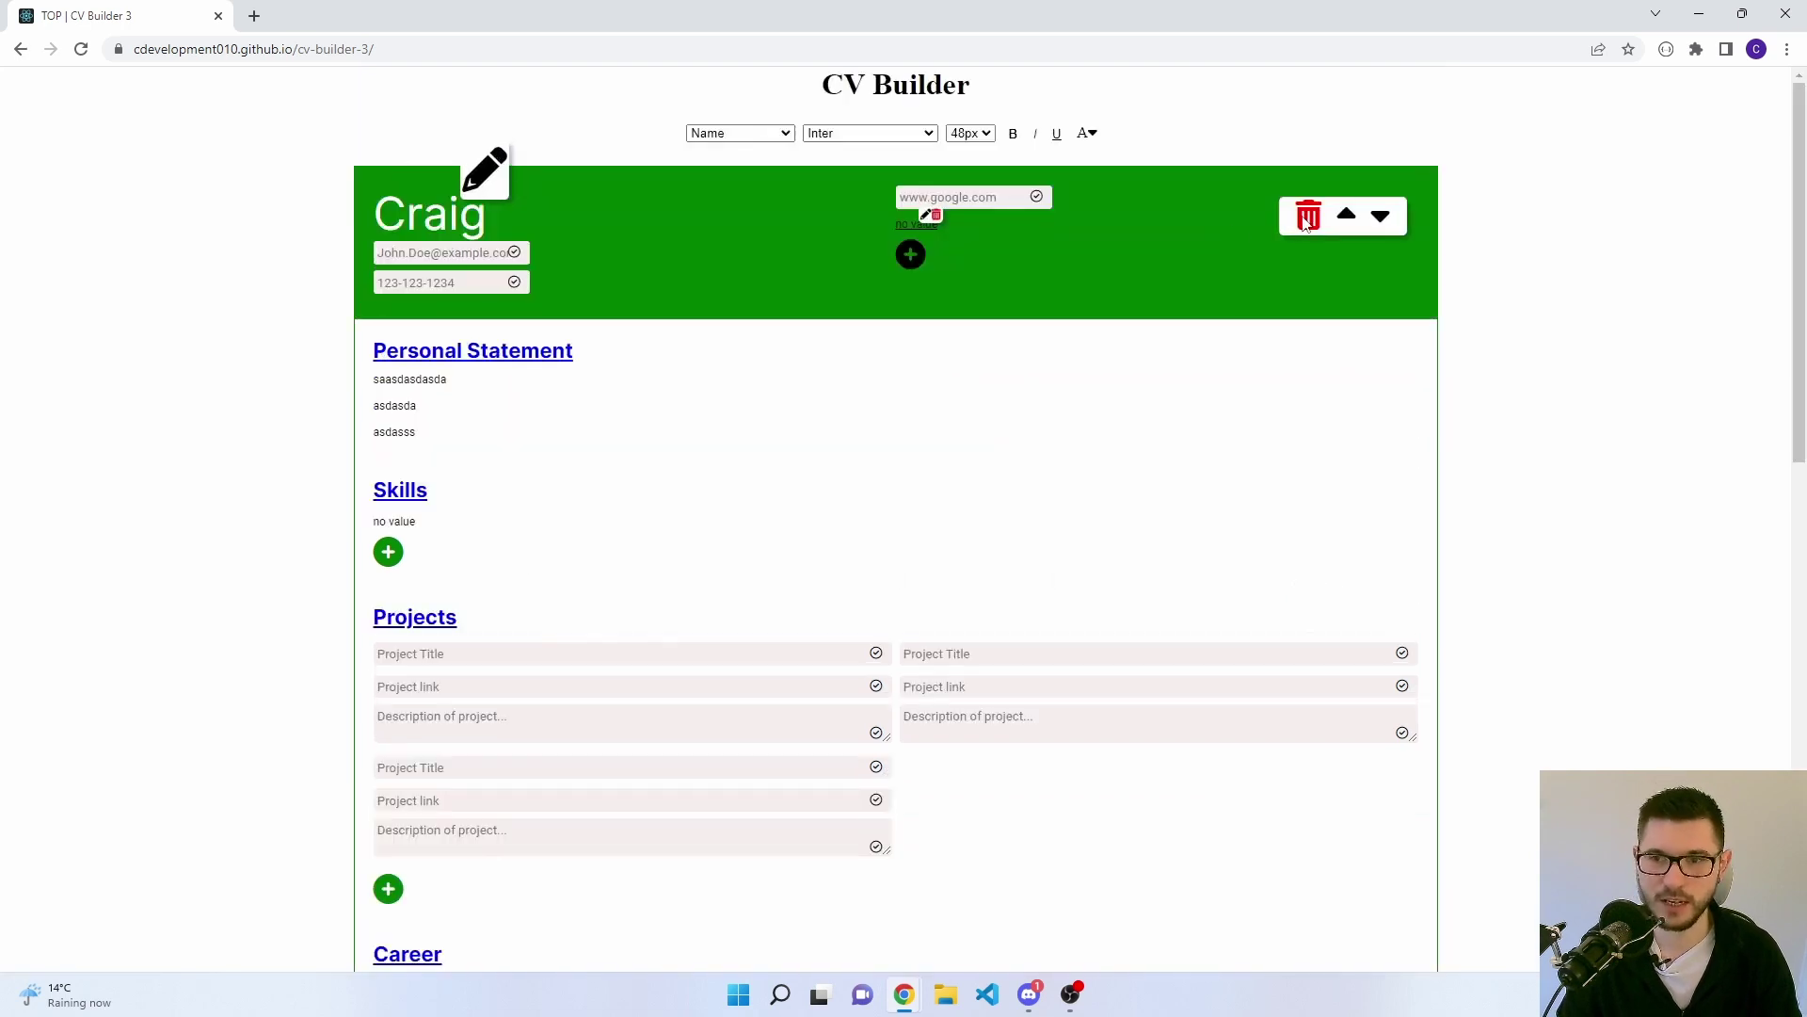
# - Reorder the About Me and Skills sections, ending with About Me below Skills
pyautogui.moveTo(1307, 381)
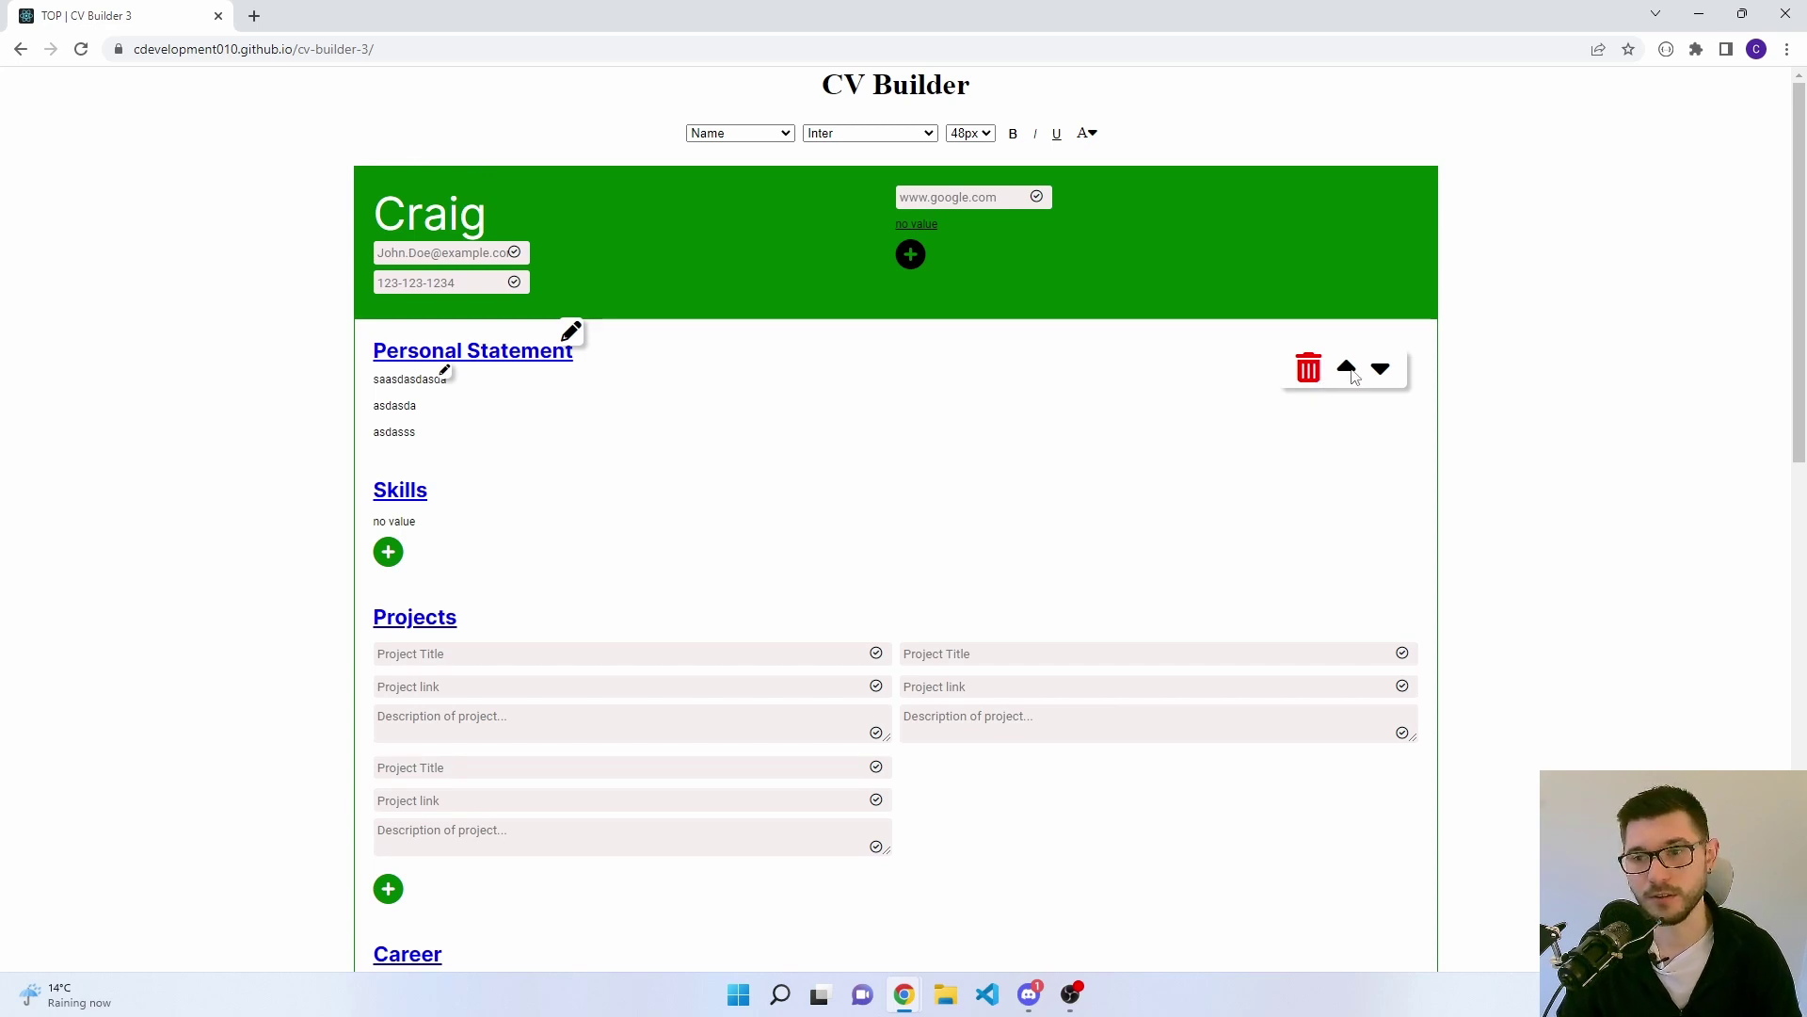
pyautogui.click(1348, 369)
pyautogui.click(1380, 214)
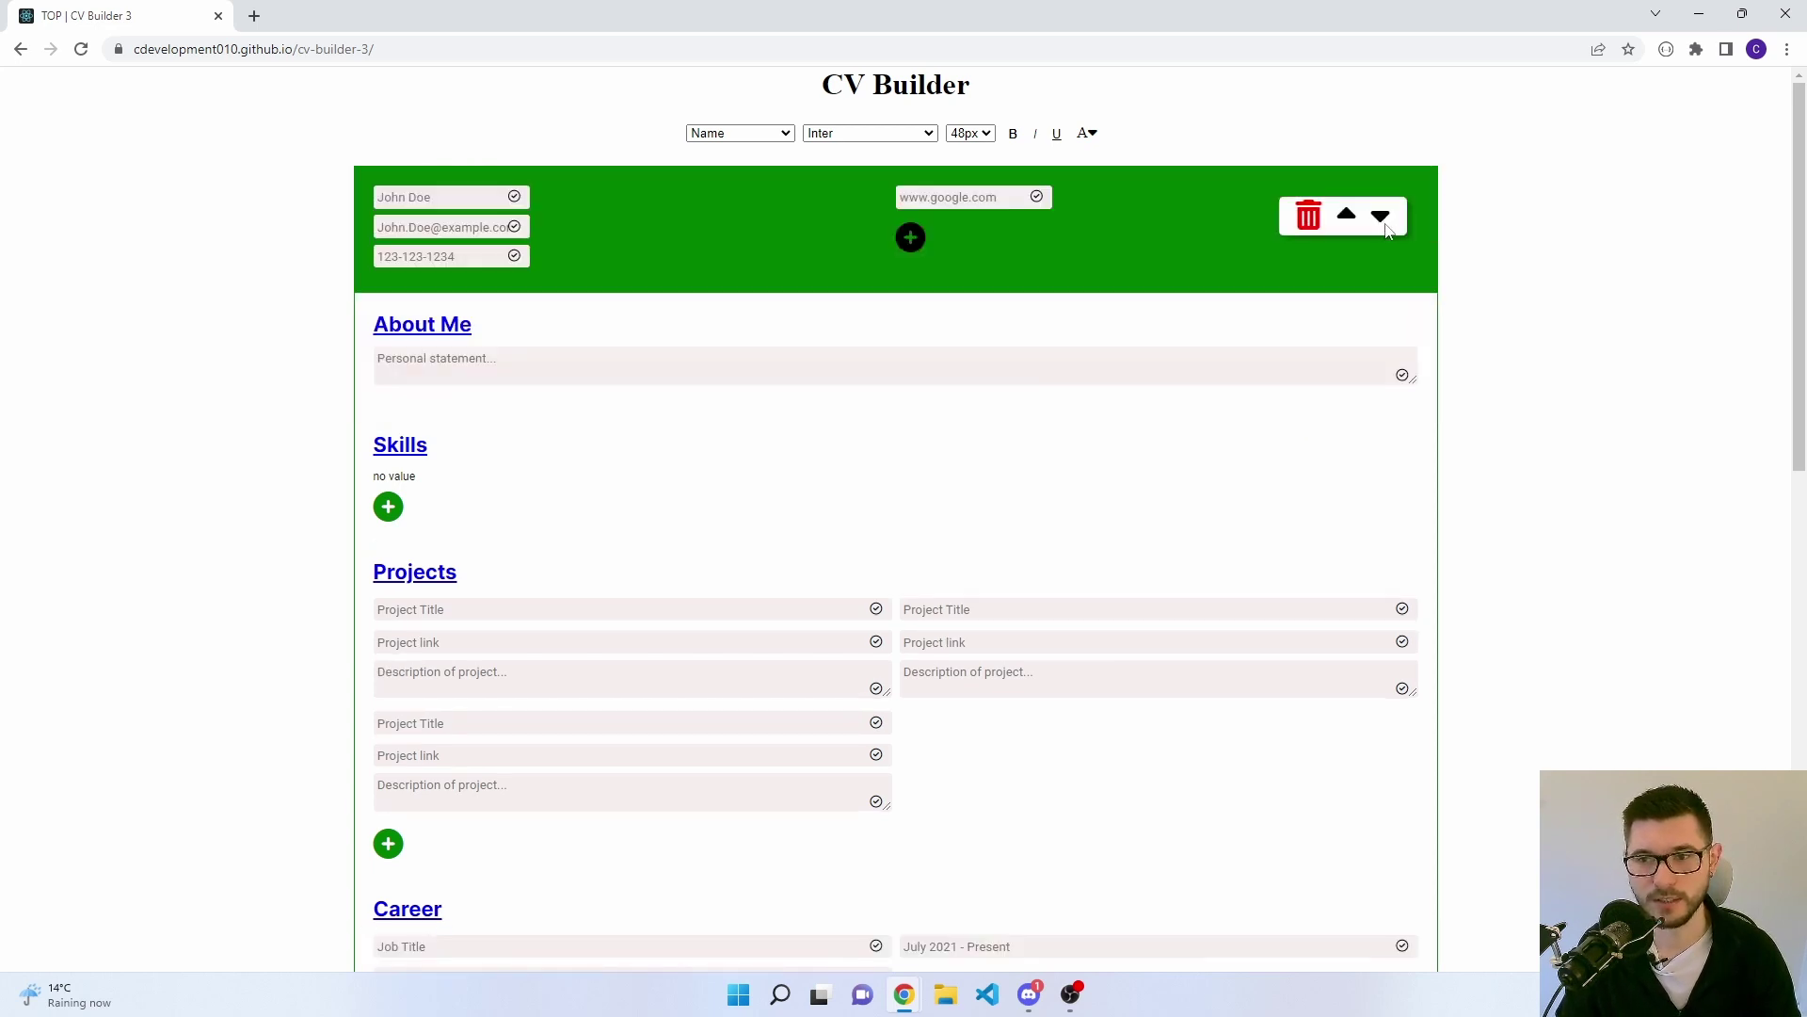
pyautogui.click(1381, 345)
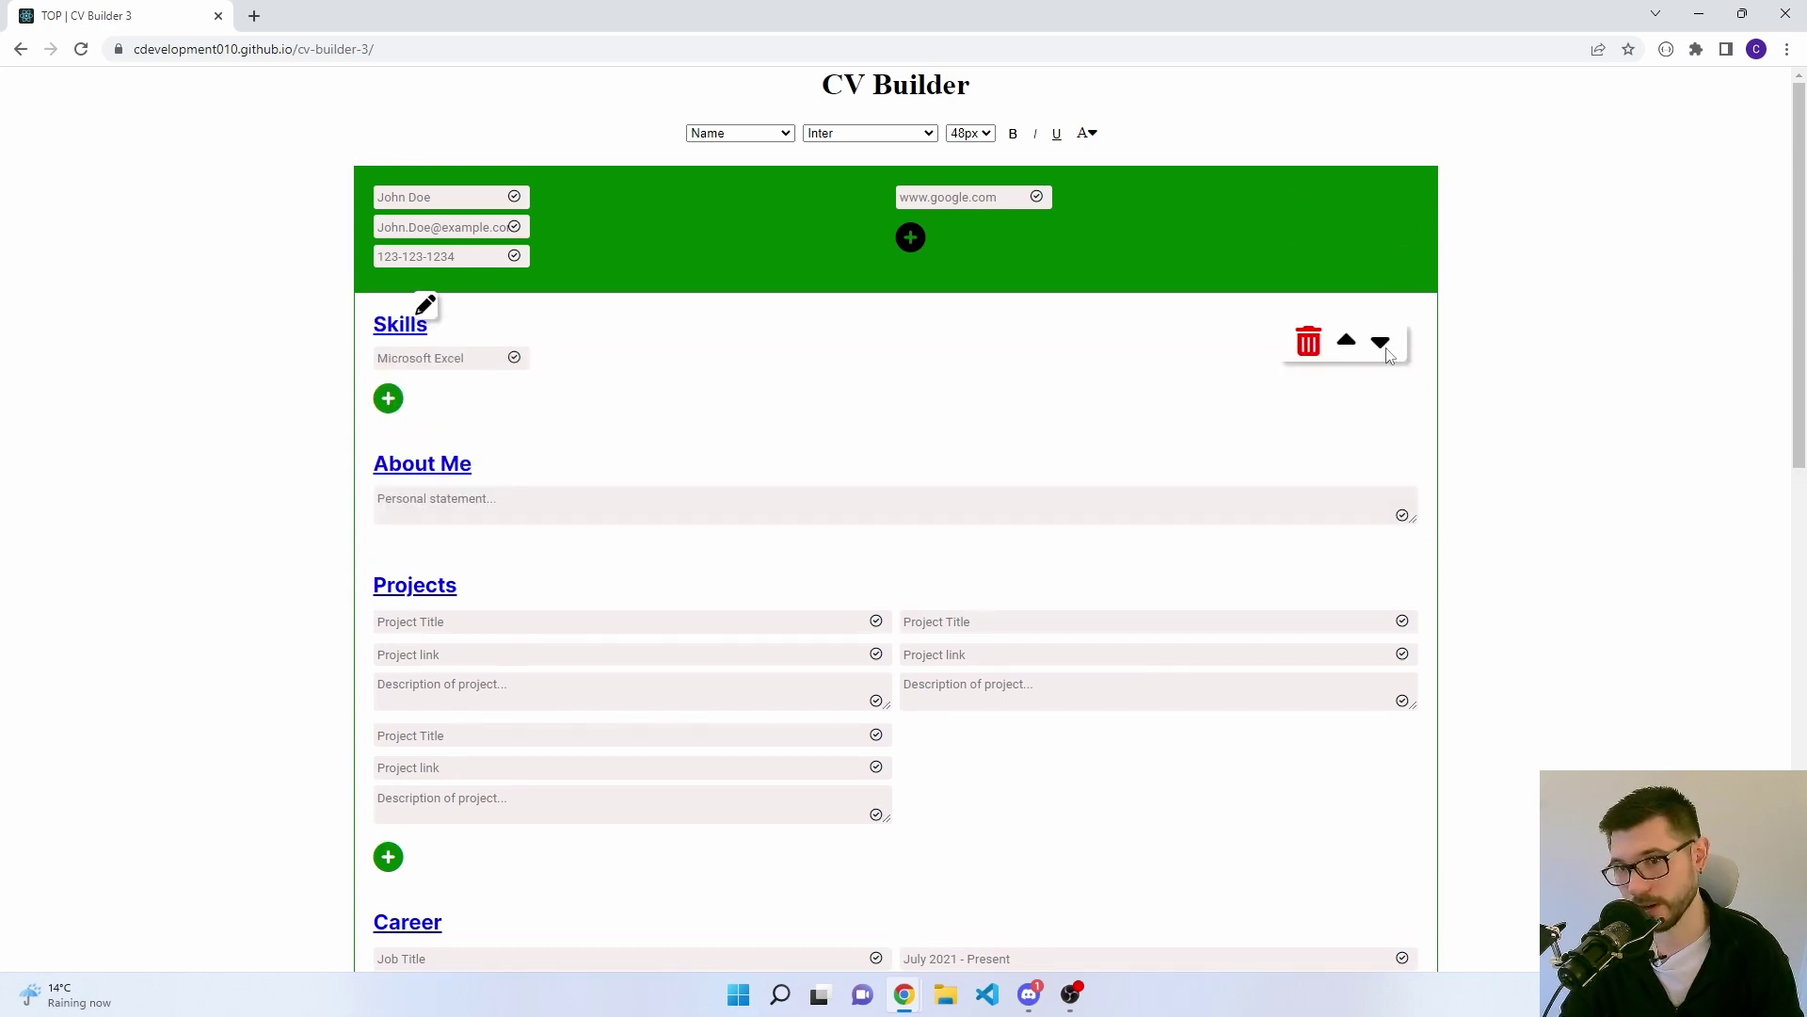
pyautogui.scroll(-15, 904, 855)
# - Open the CV's print preview, then cancel it
pyautogui.click(899, 852)
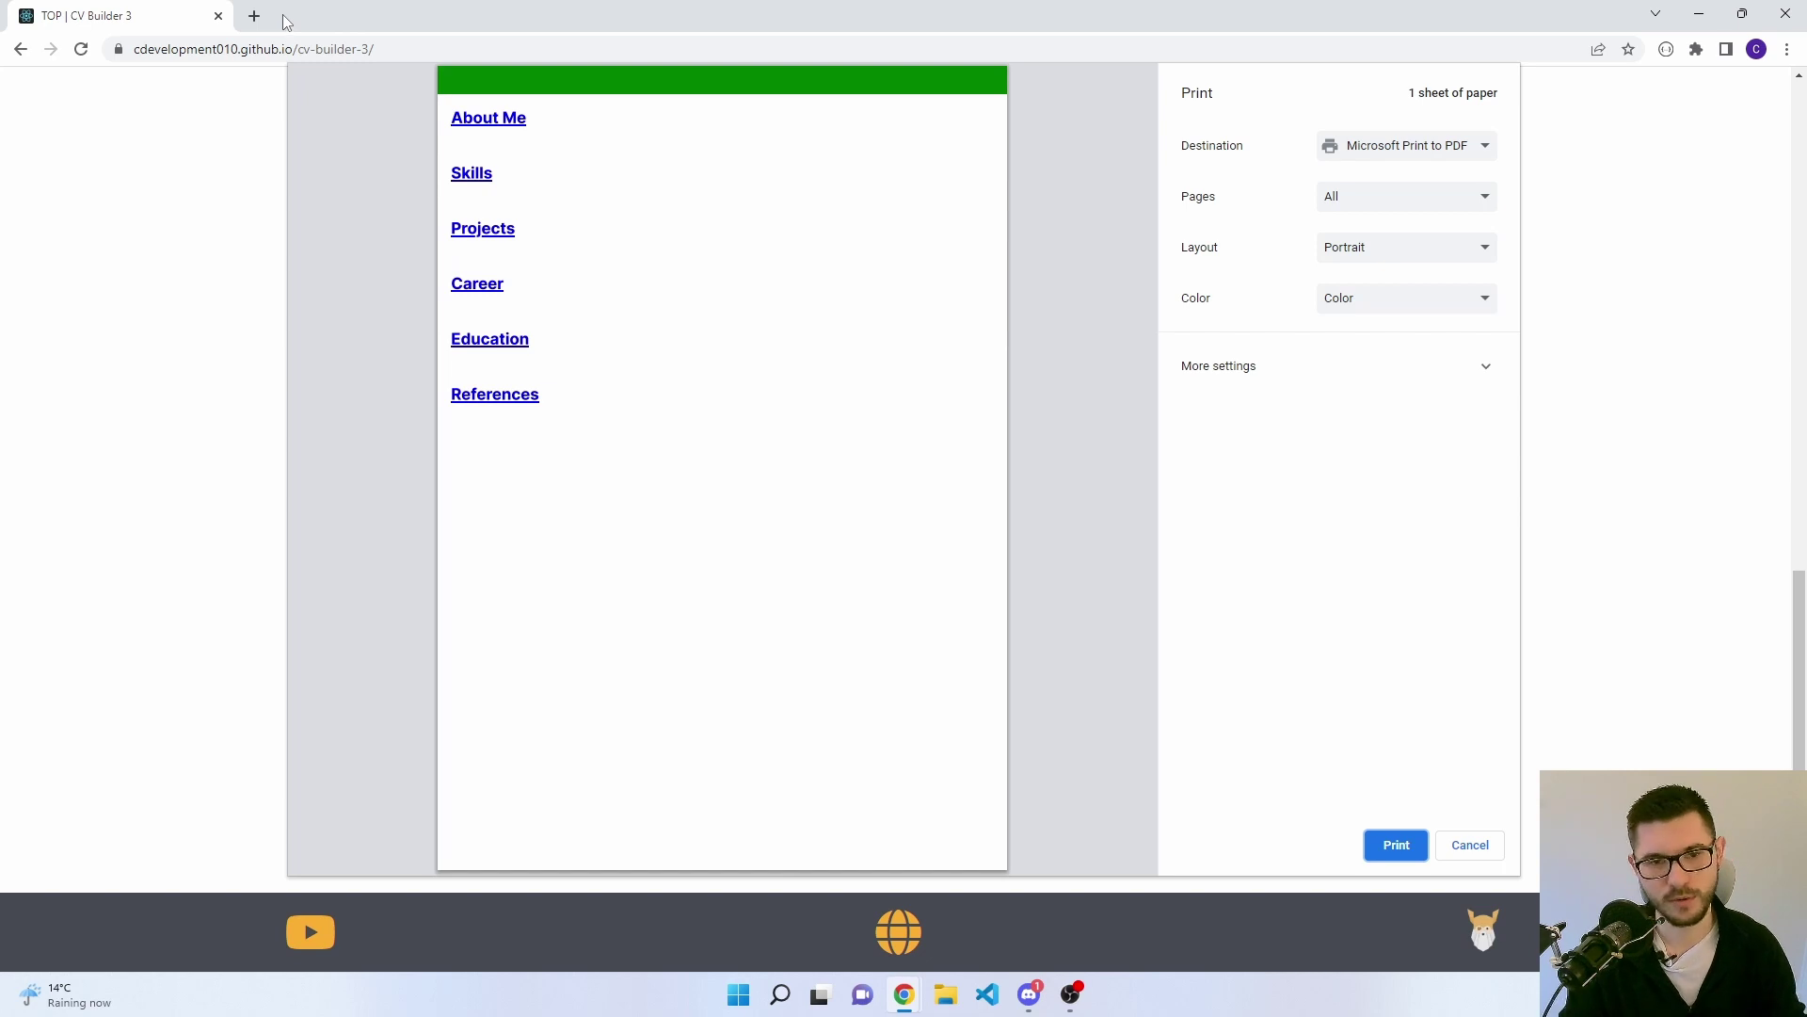
pyautogui.click(1492, 837)
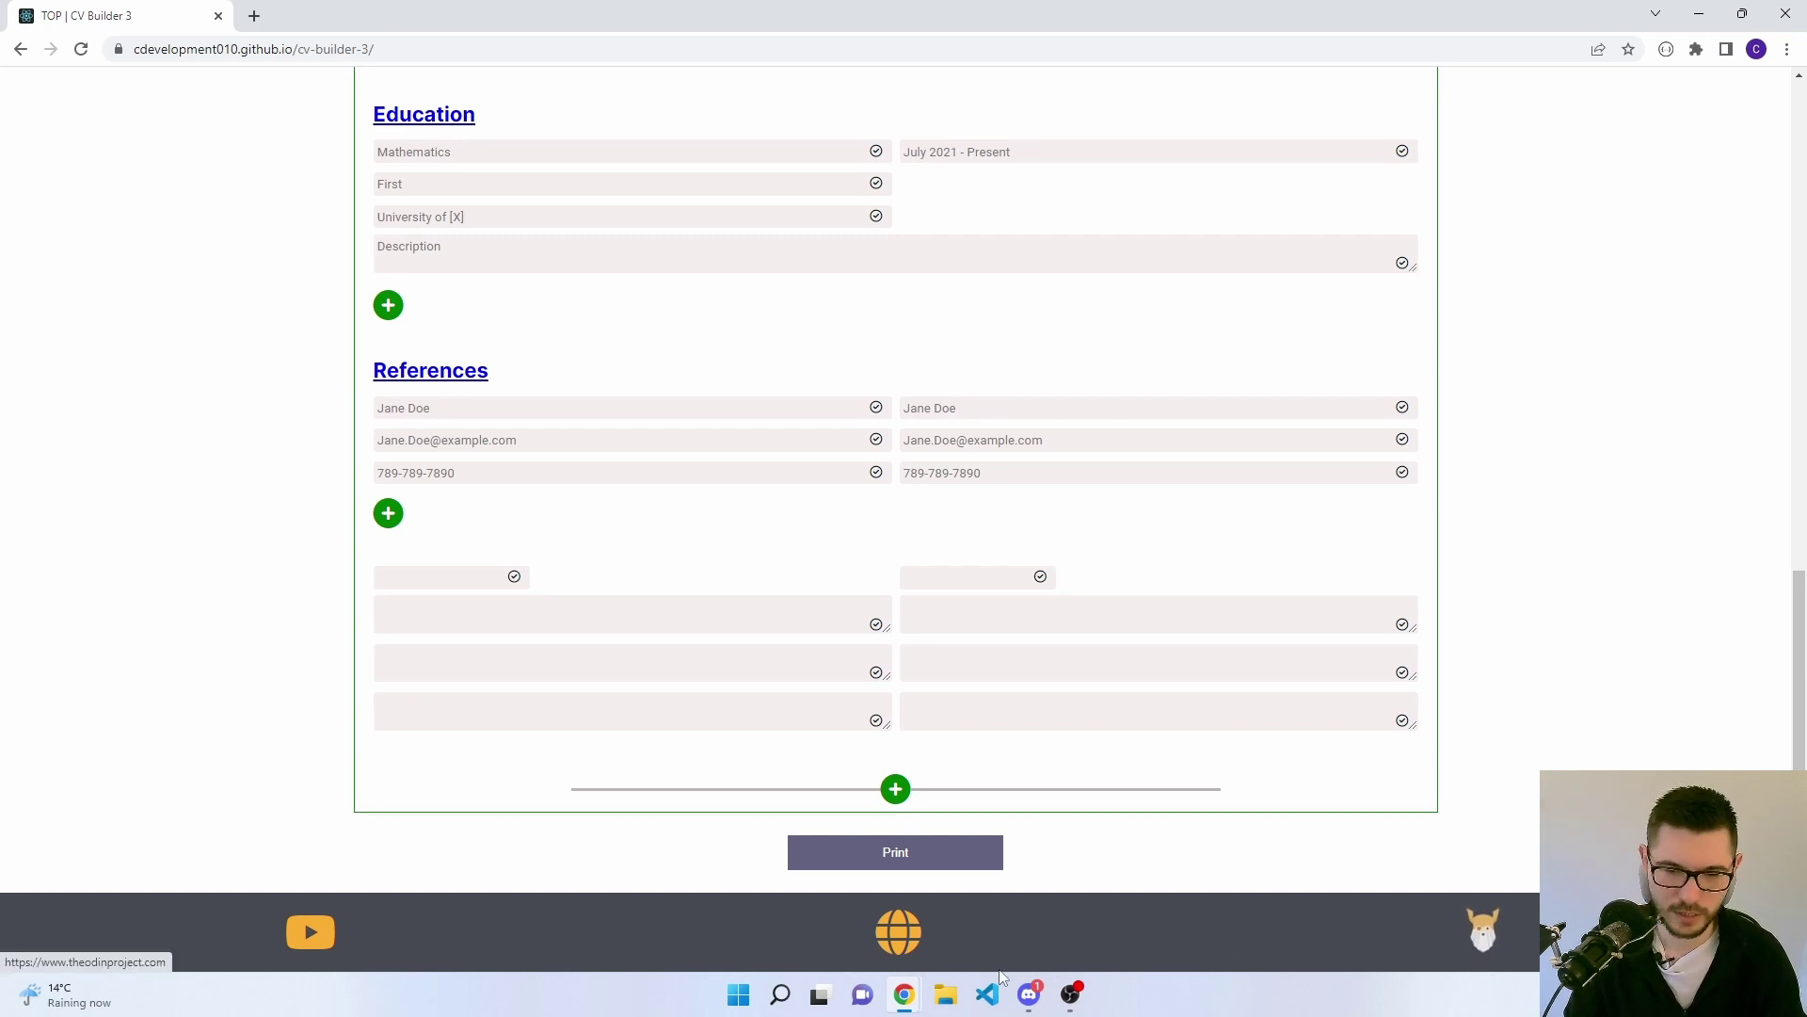
# - Set the Primary Color to a red shade, replacing the green theme
pyautogui.scroll(8, 499, 885)
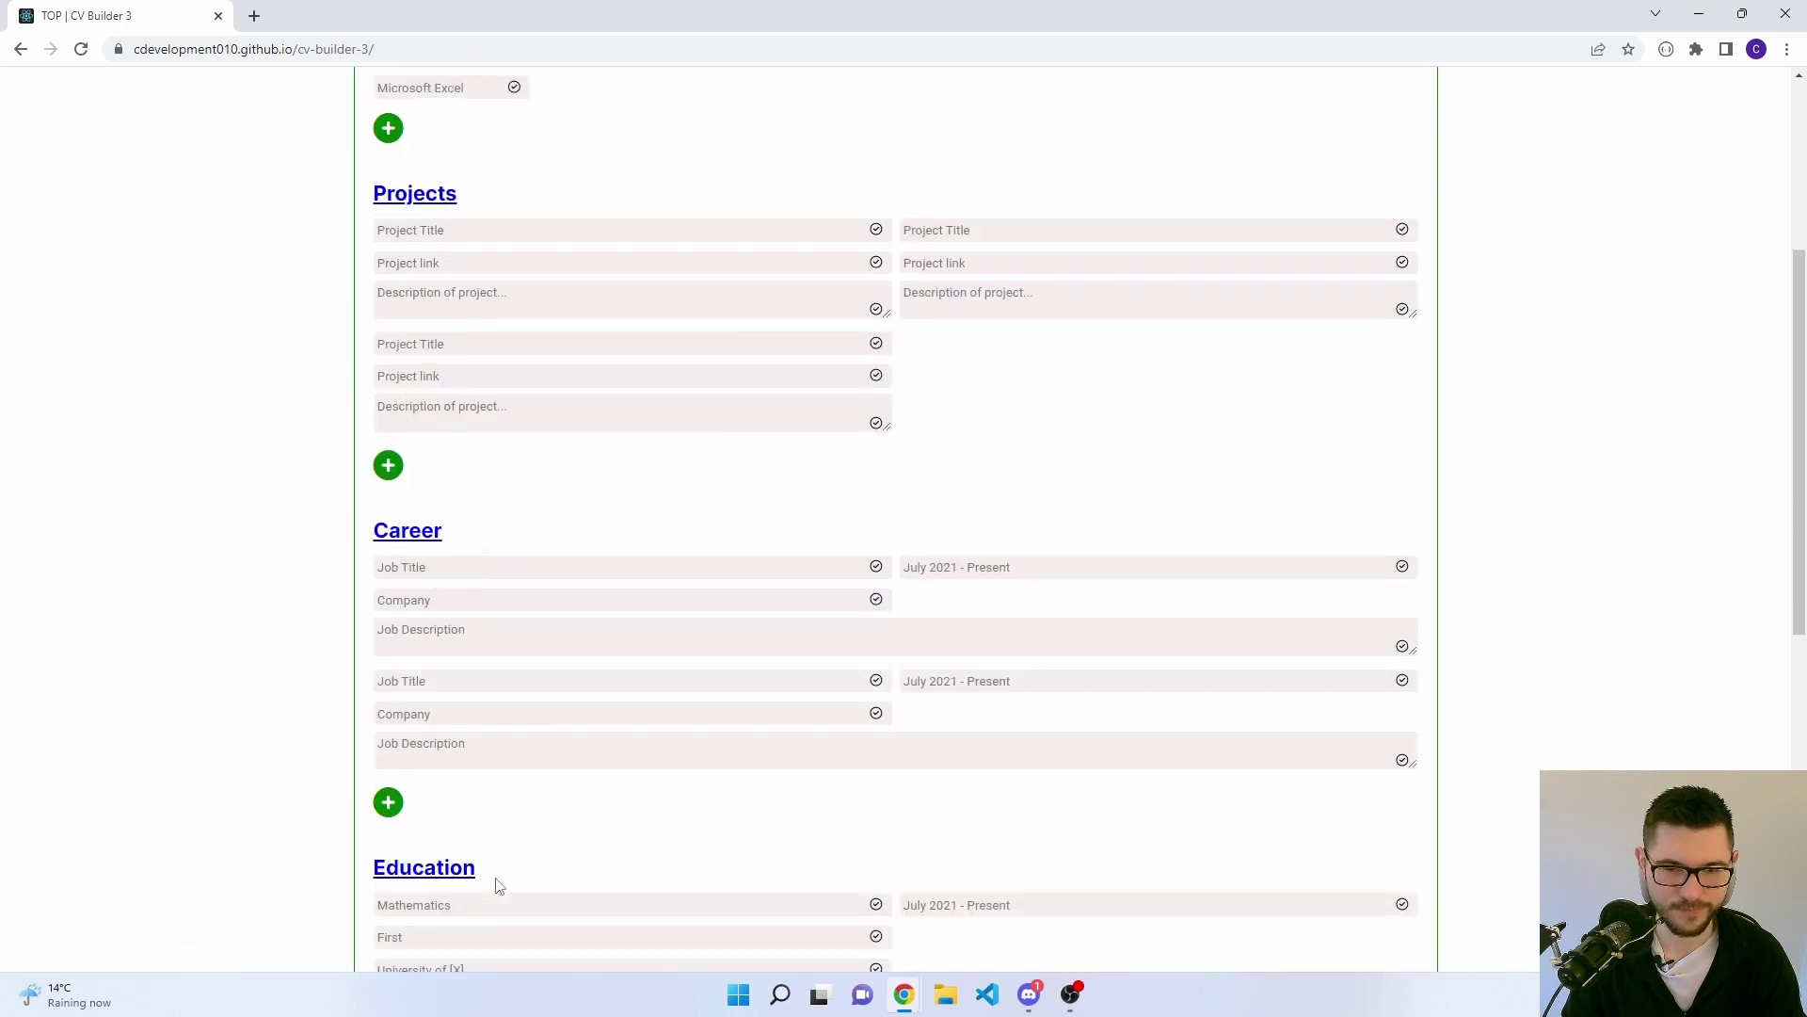
pyautogui.scroll(4, 499, 885)
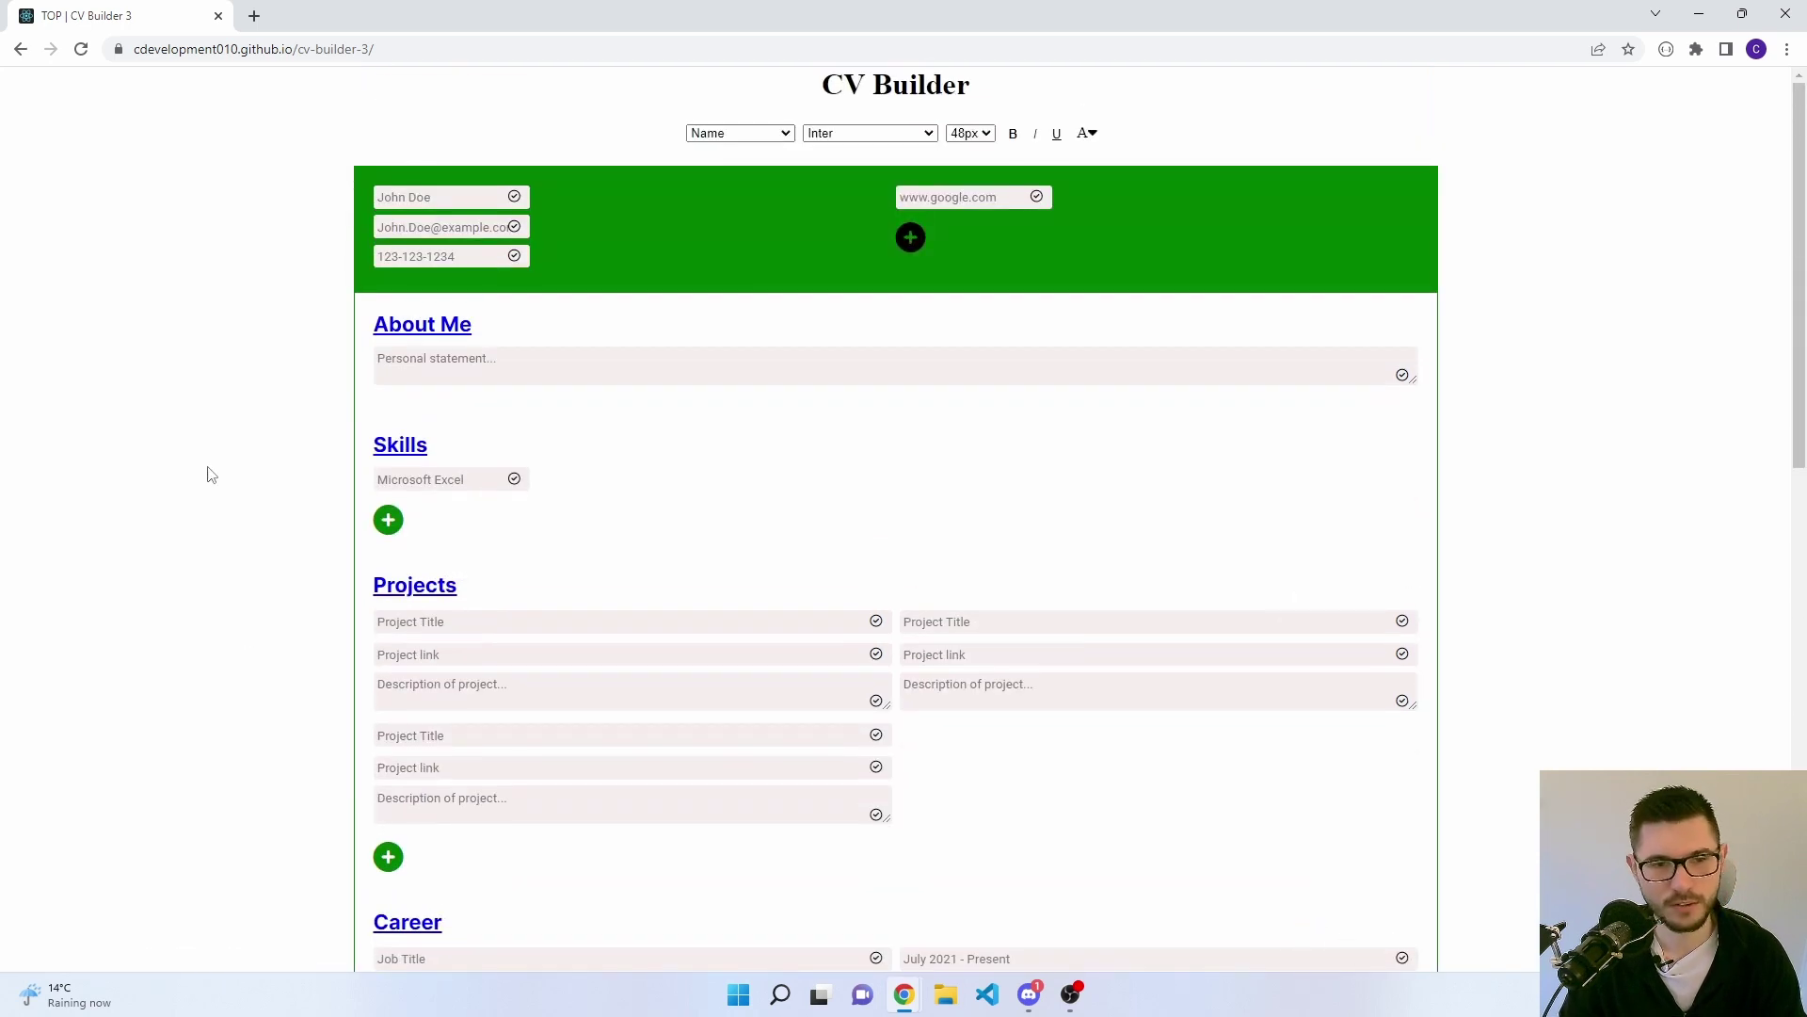
pyautogui.click(758, 133)
pyautogui.click(744, 202)
pyautogui.click(1090, 134)
pyautogui.moveTo(1102, 177); pyautogui.dragTo(1290, 193)
pyautogui.click(1551, 184)
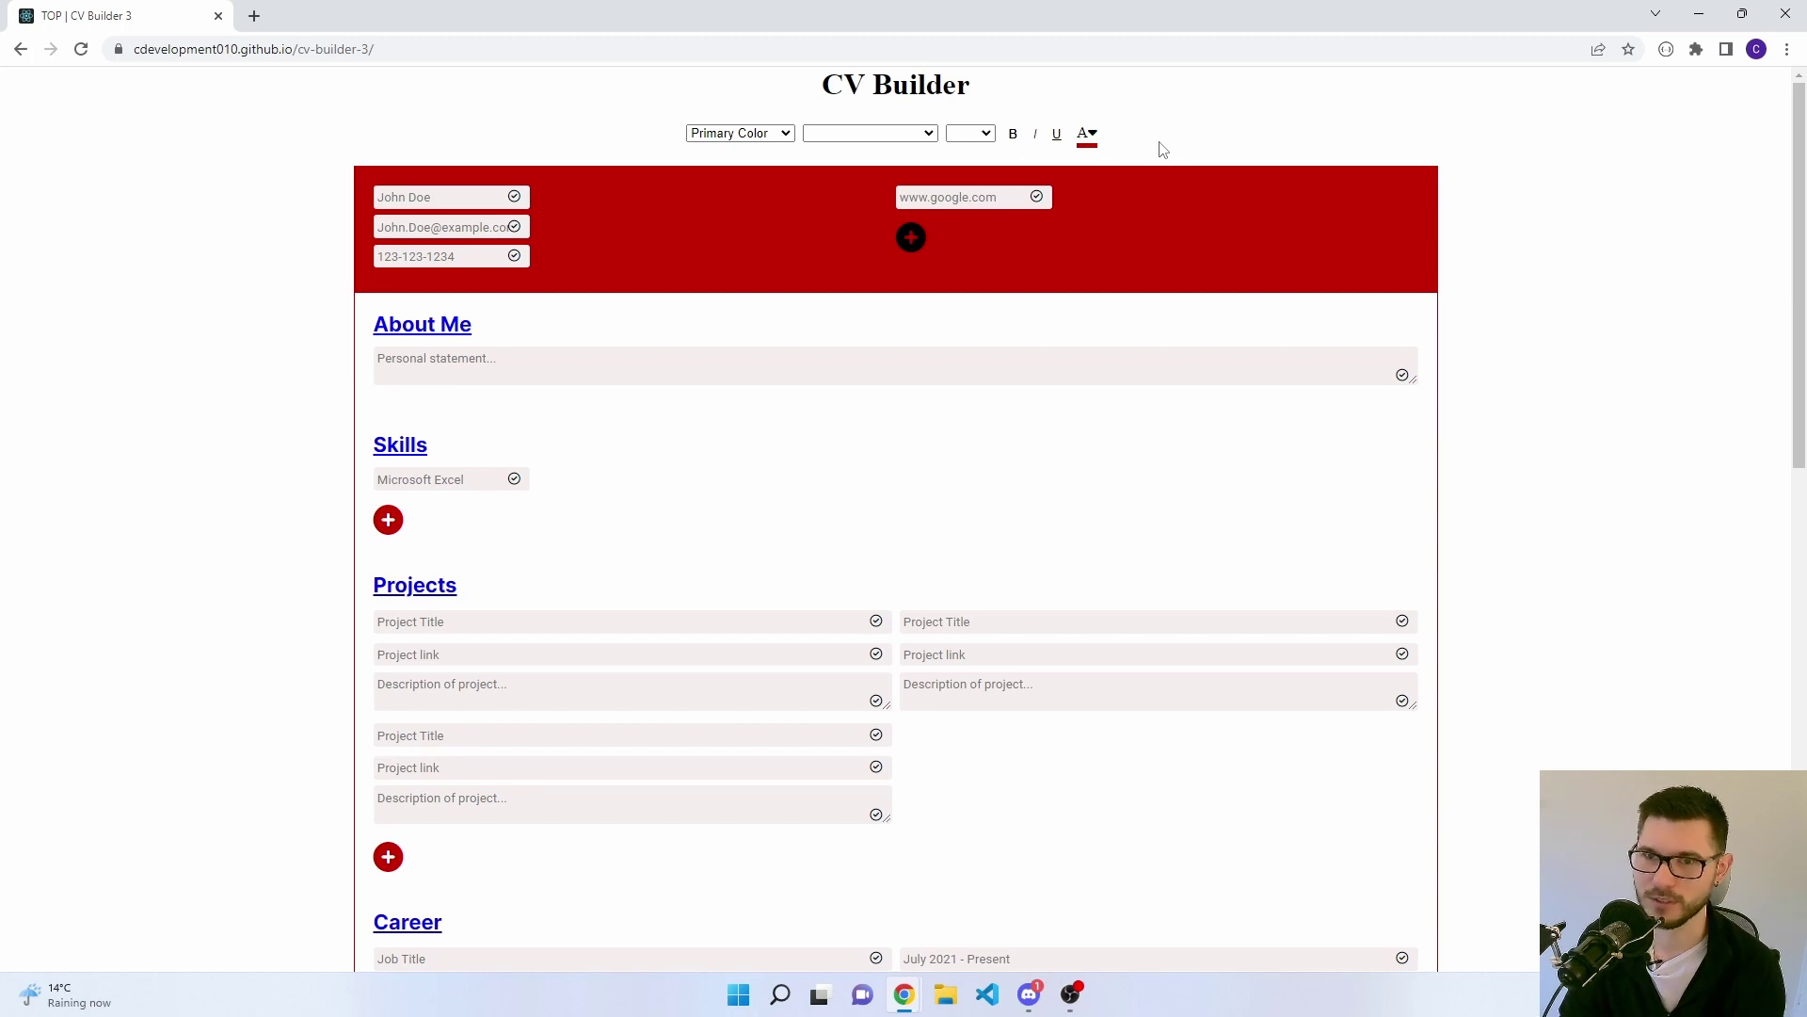
# - Focus the personal statement box and scroll down through the red-themed CV
pyautogui.click(453, 362)
pyautogui.scroll(-1, 414, 405)
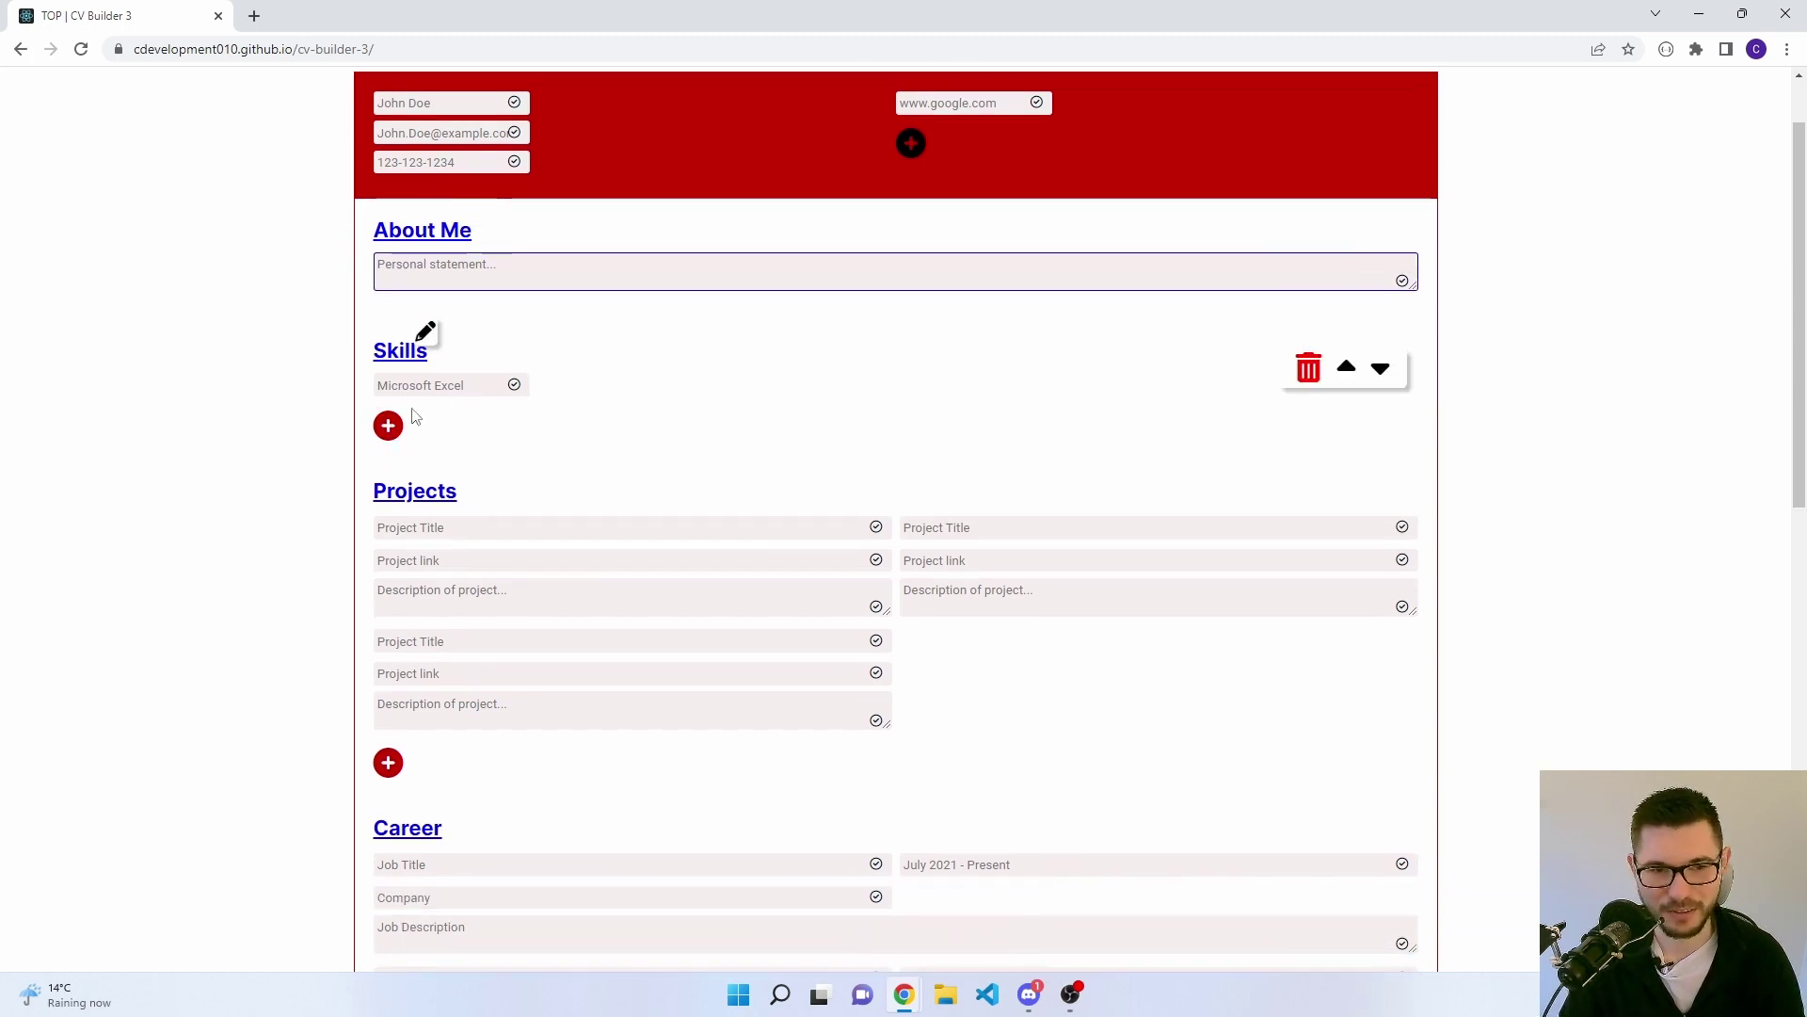
pyautogui.scroll(-8, 867, 428)
pyautogui.scroll(-4, 867, 427)
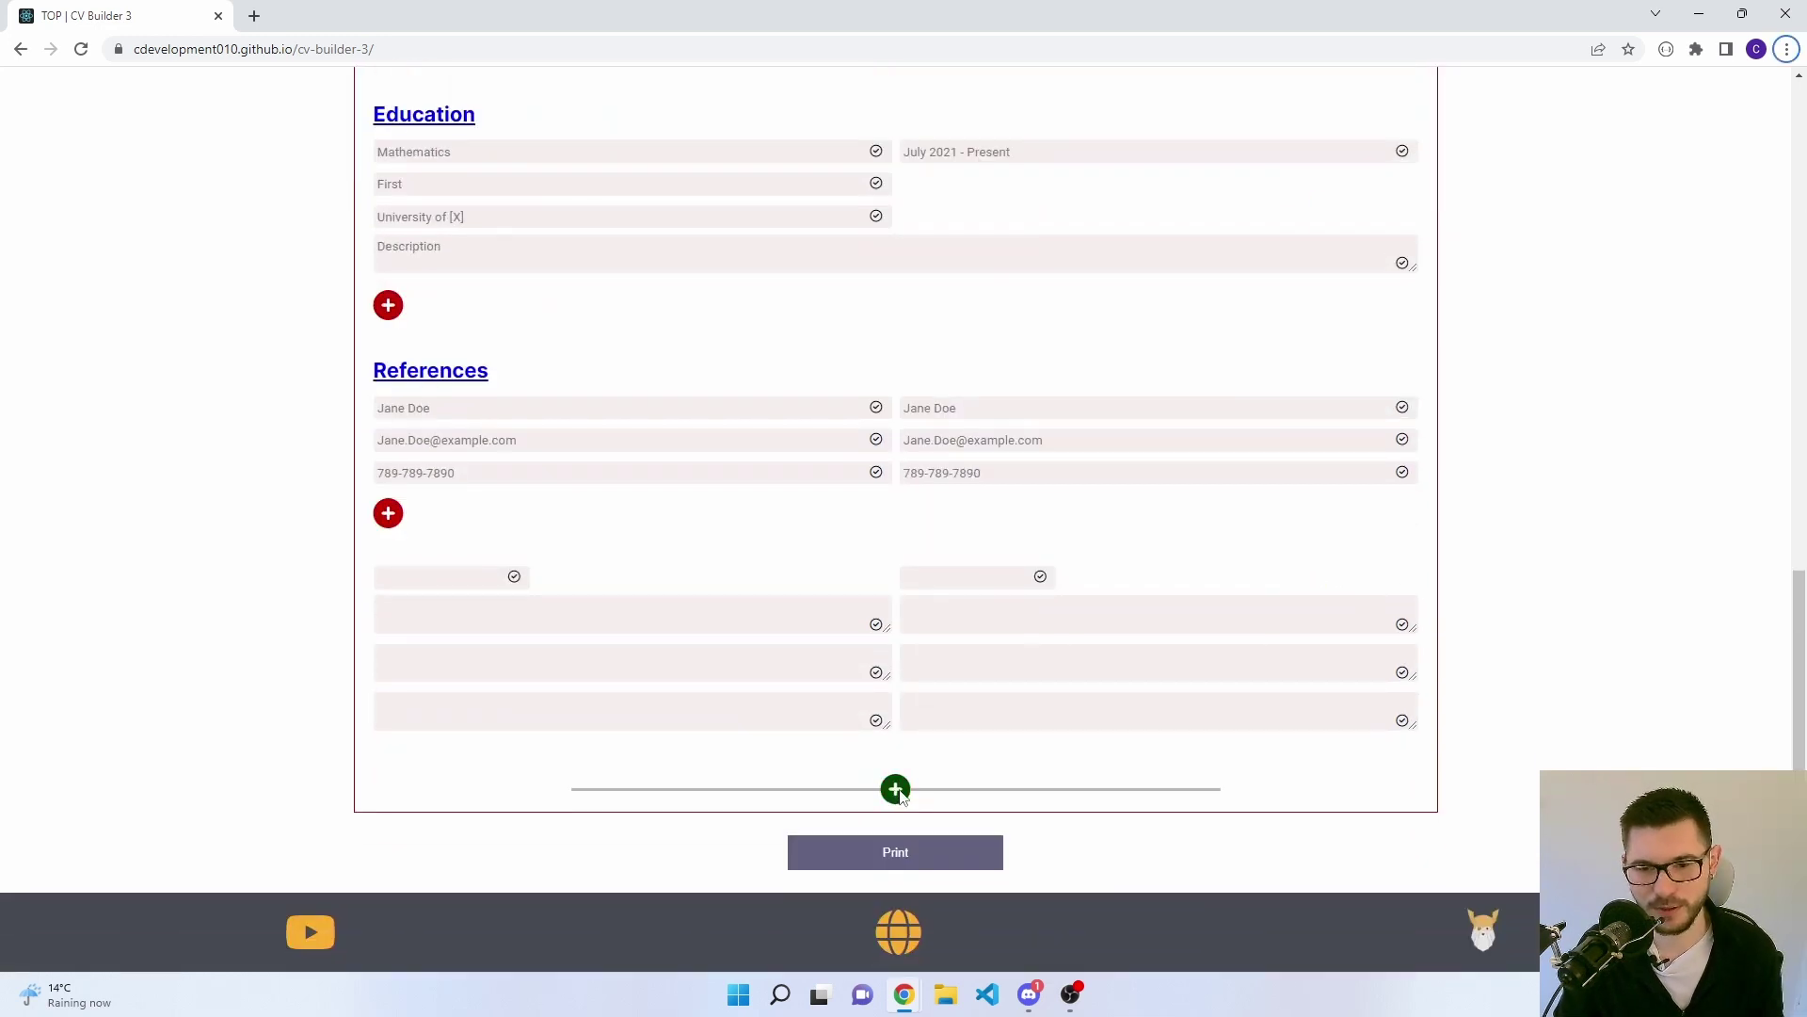
pyautogui.click(893, 795)
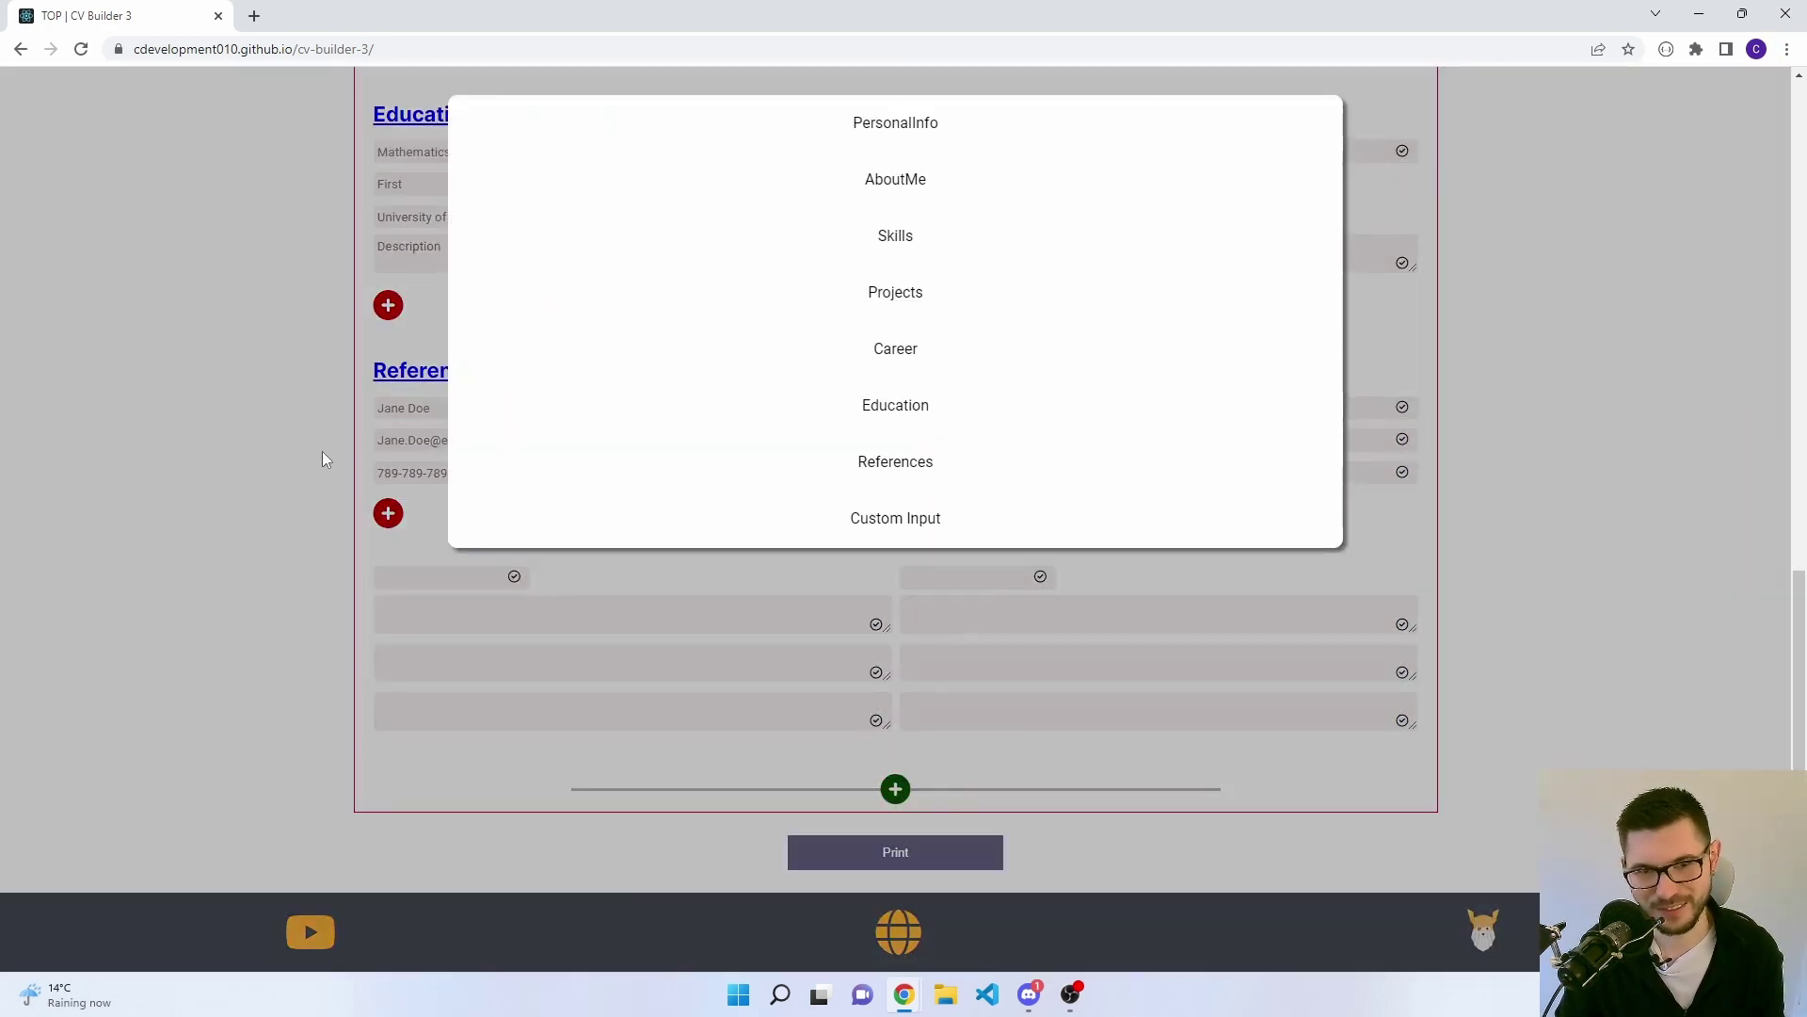
pyautogui.click(184, 434)
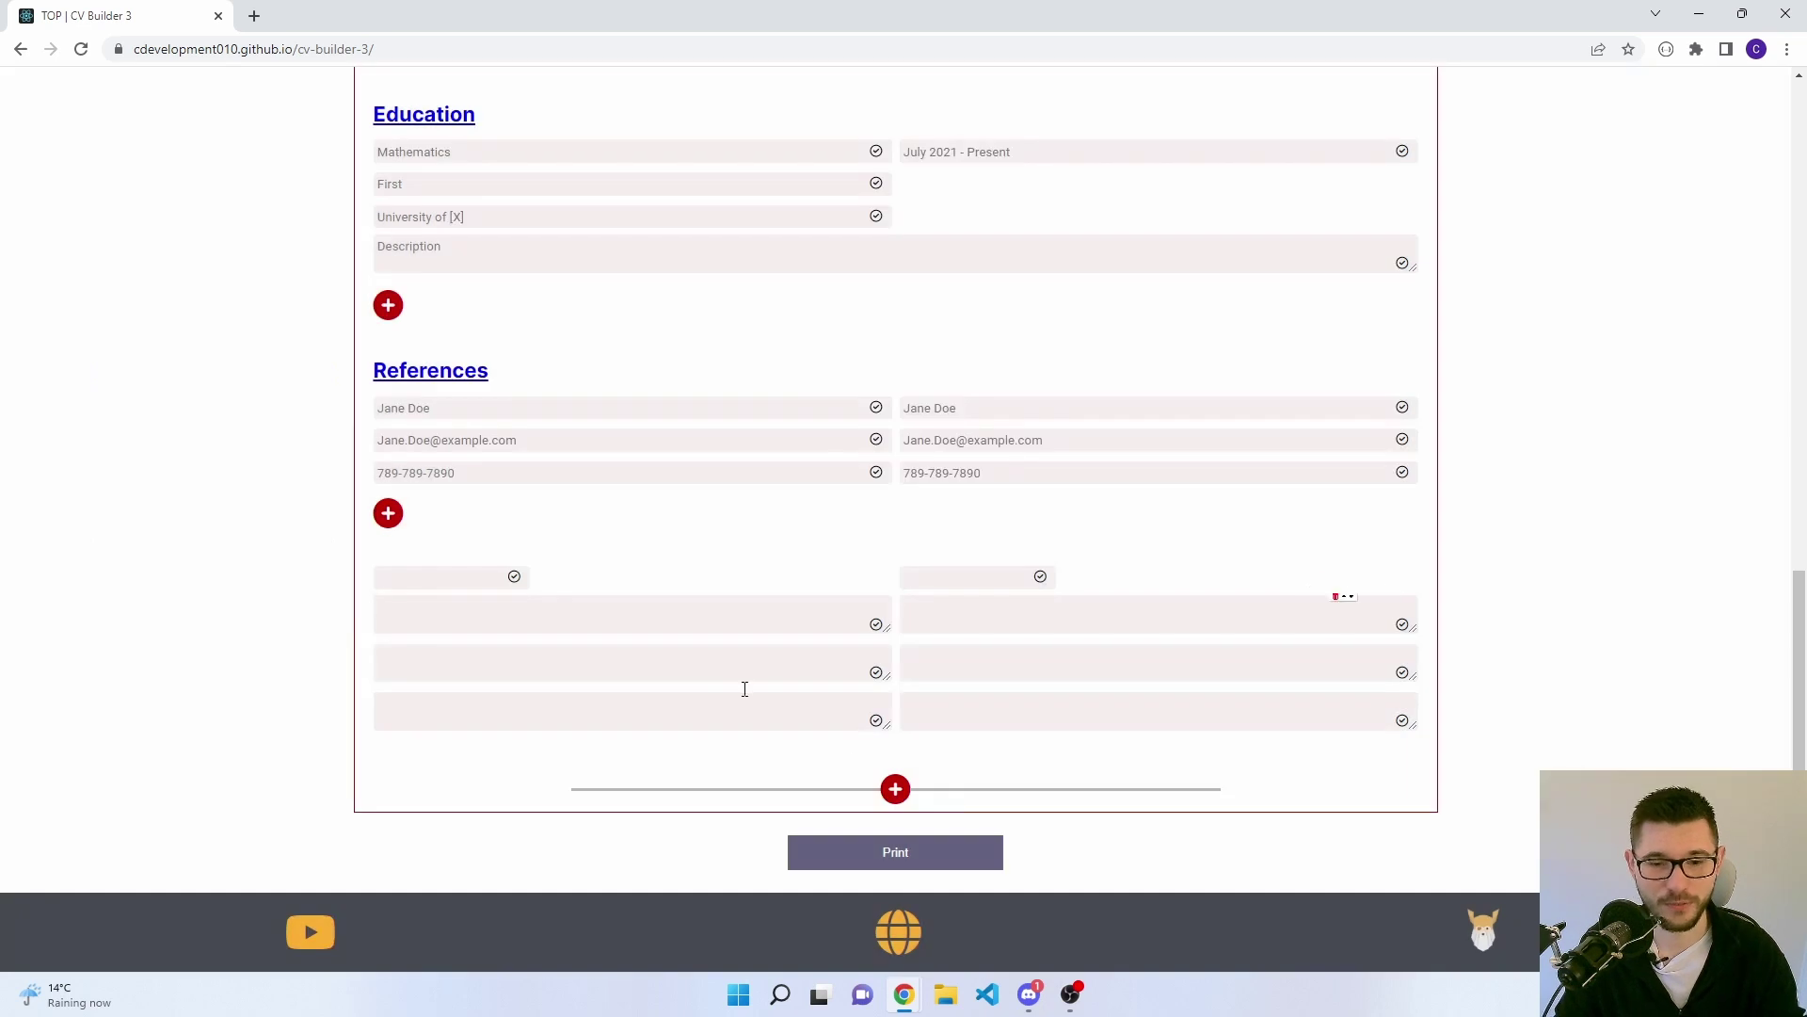
pyautogui.click(918, 851)
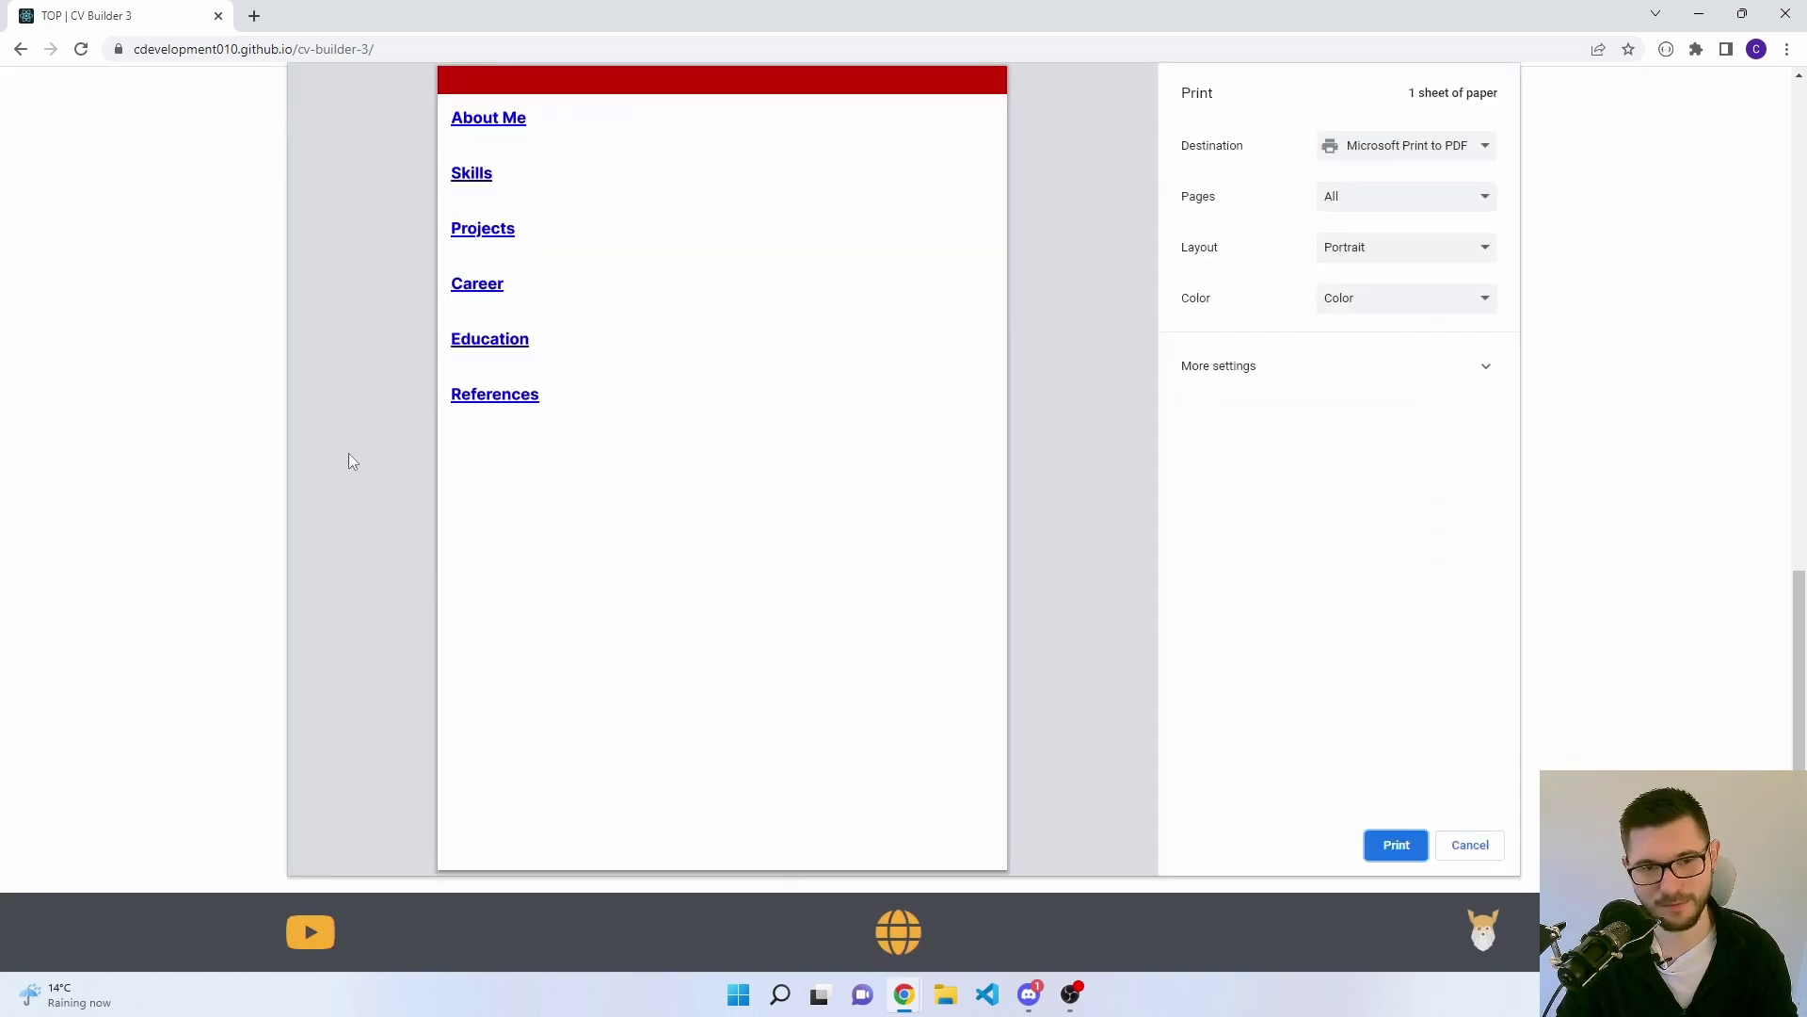
pyautogui.press('Escape')
pyautogui.click(897, 791)
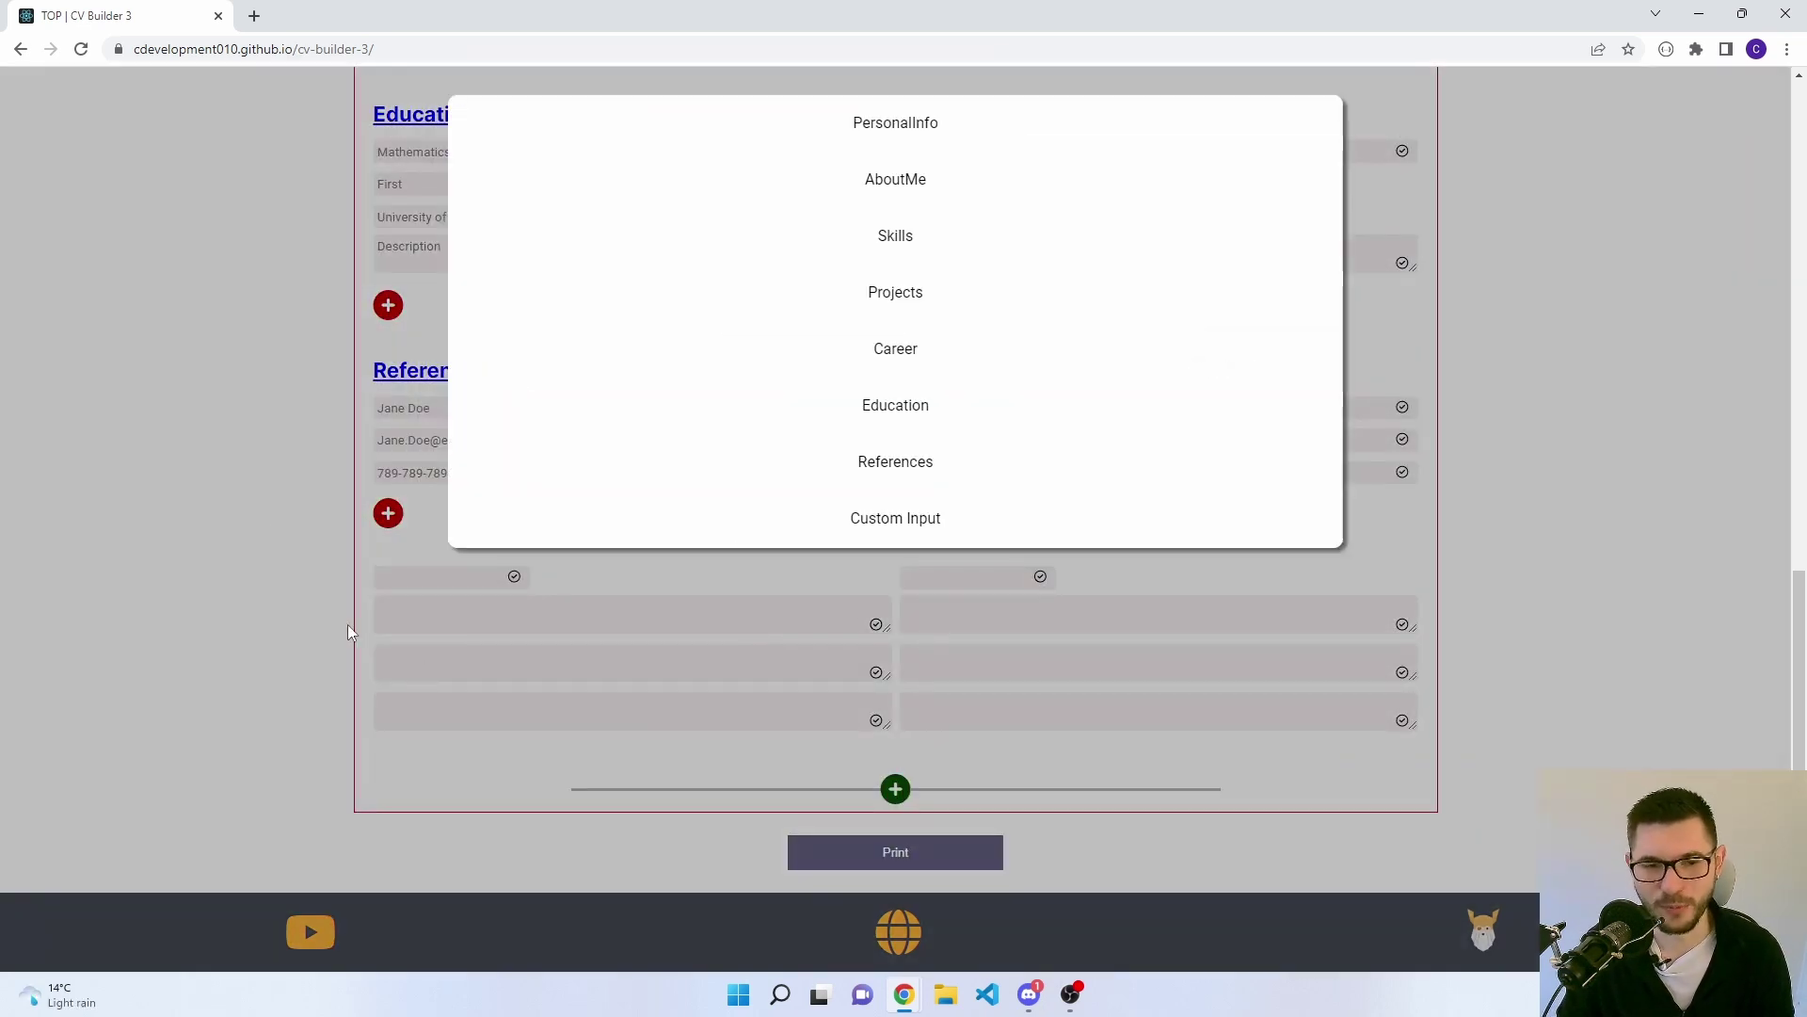
pyautogui.click(224, 438)
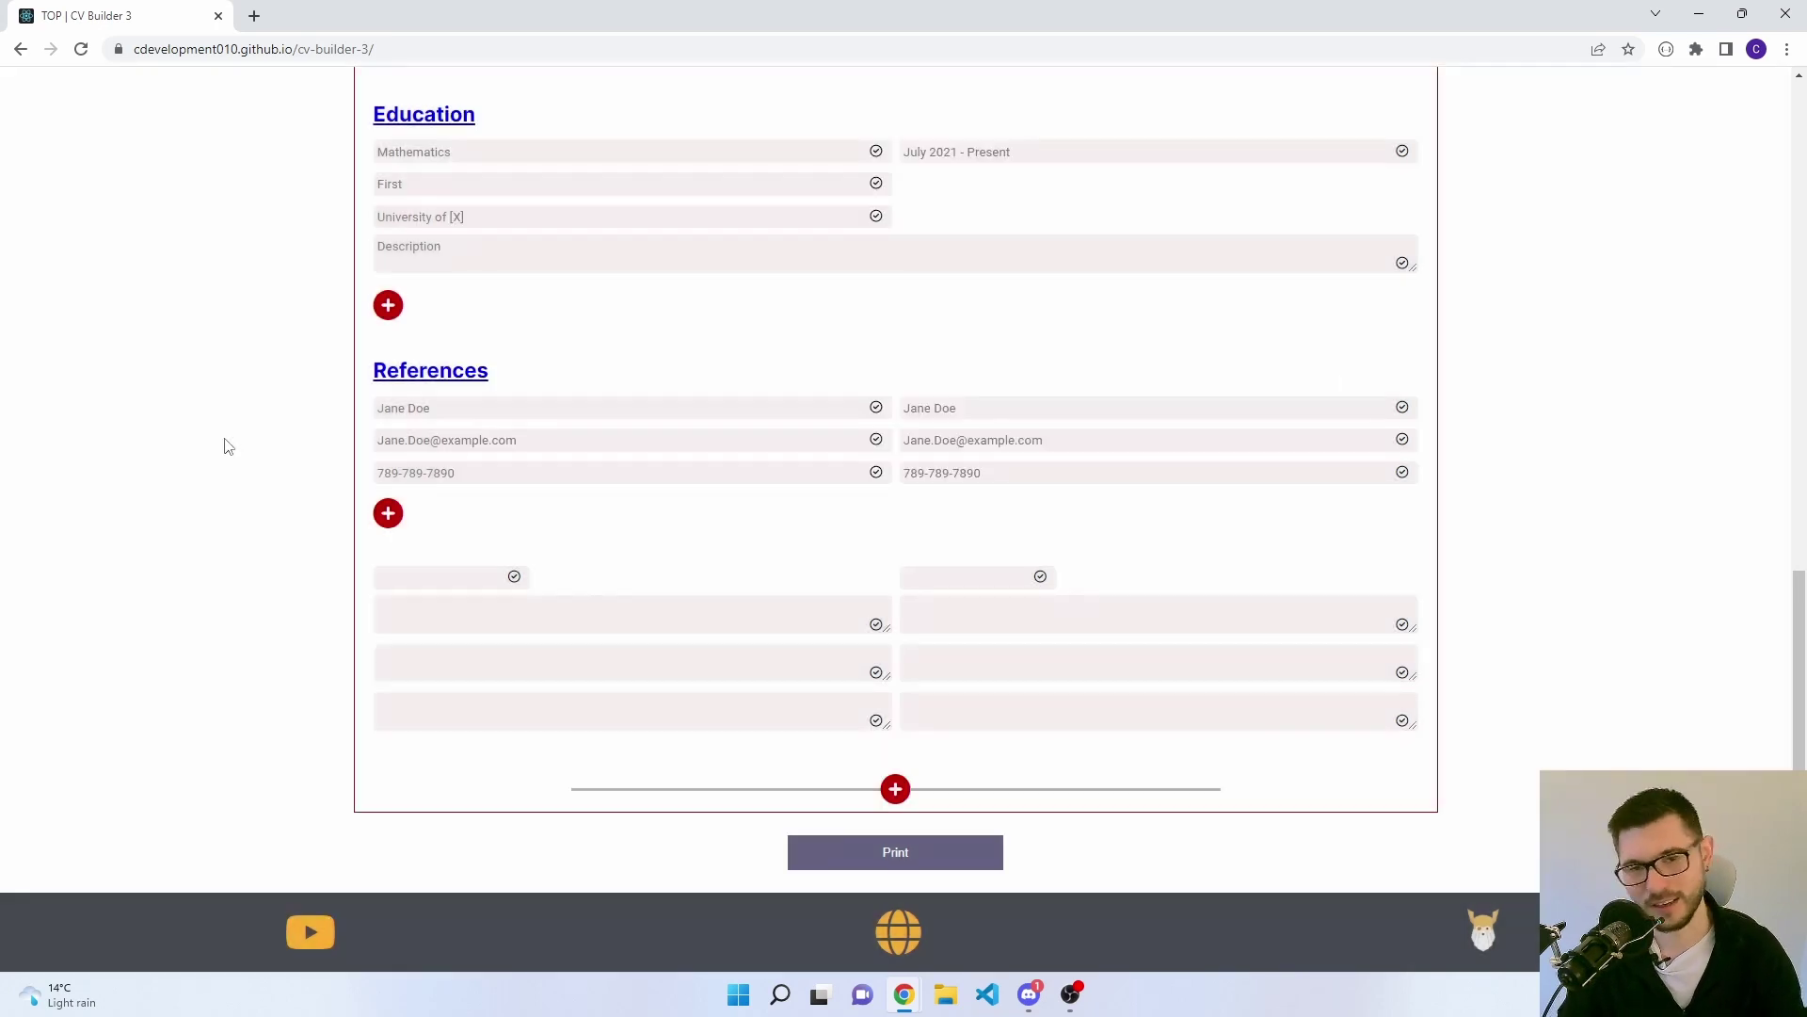
pyautogui.scroll(10, 236, 428)
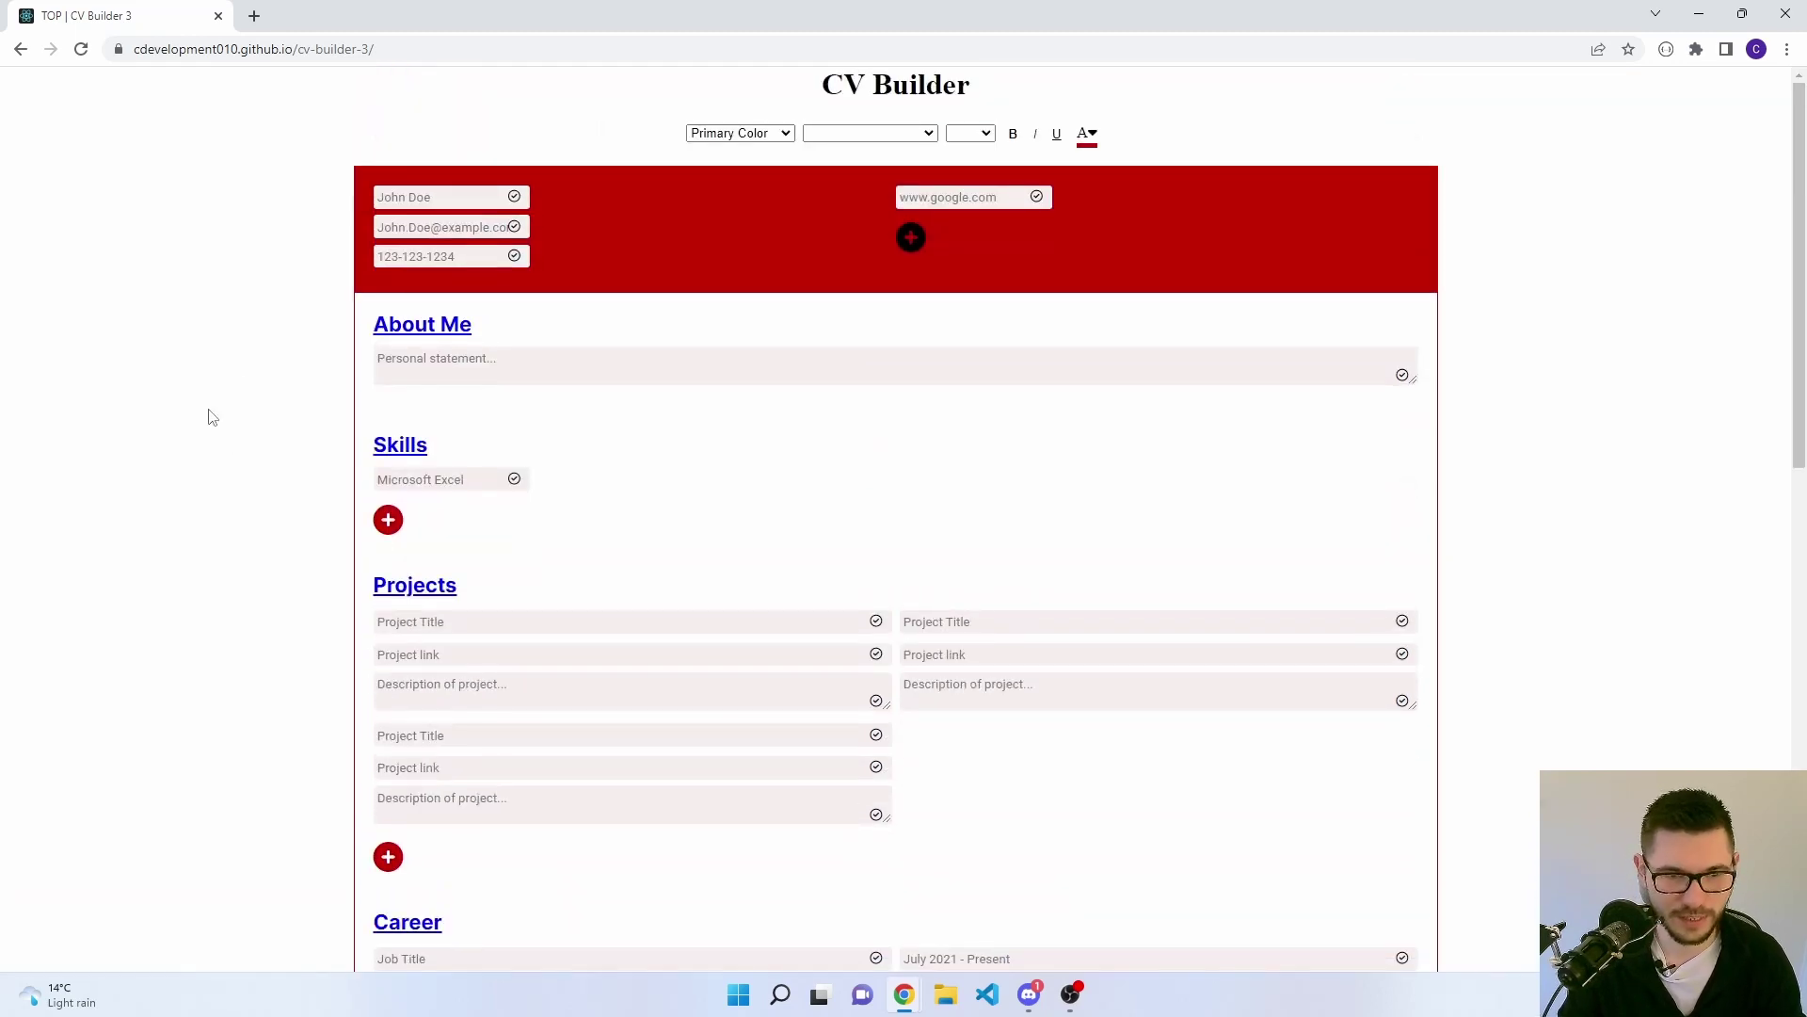
pyautogui.click(440, 373)
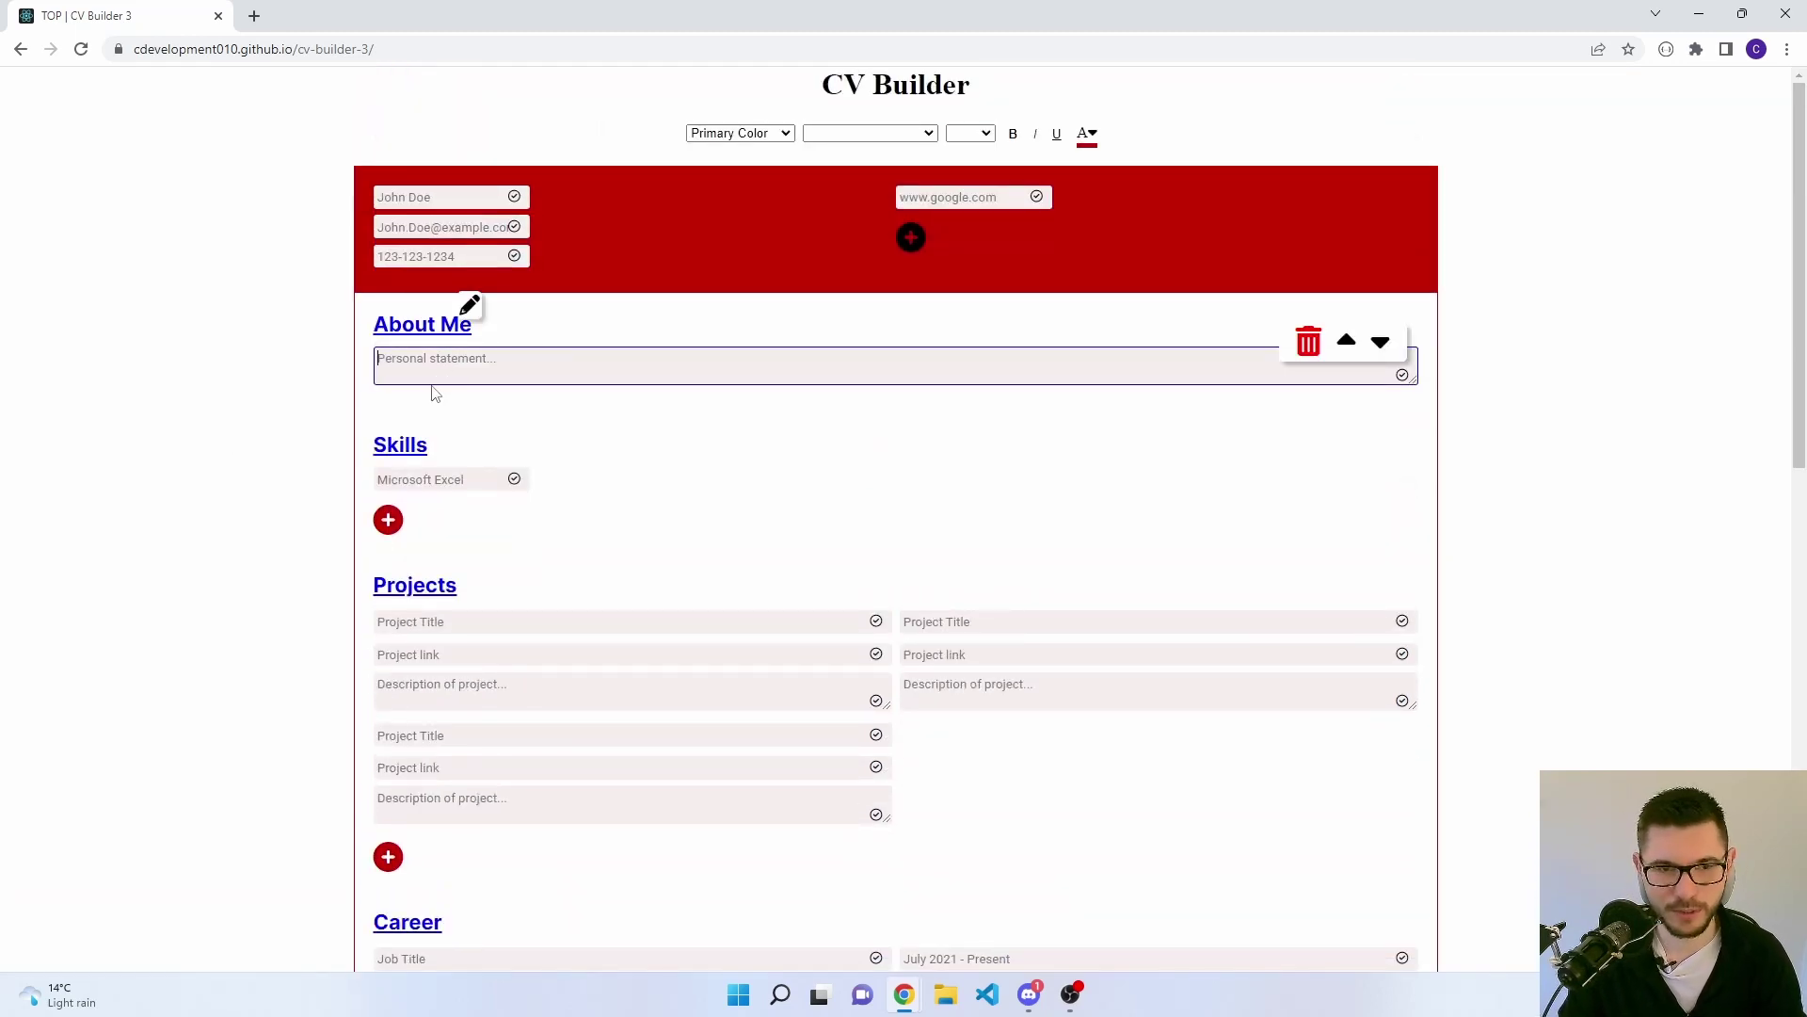
pyautogui.click(429, 479)
pyautogui.click(553, 618)
pyautogui.click(552, 654)
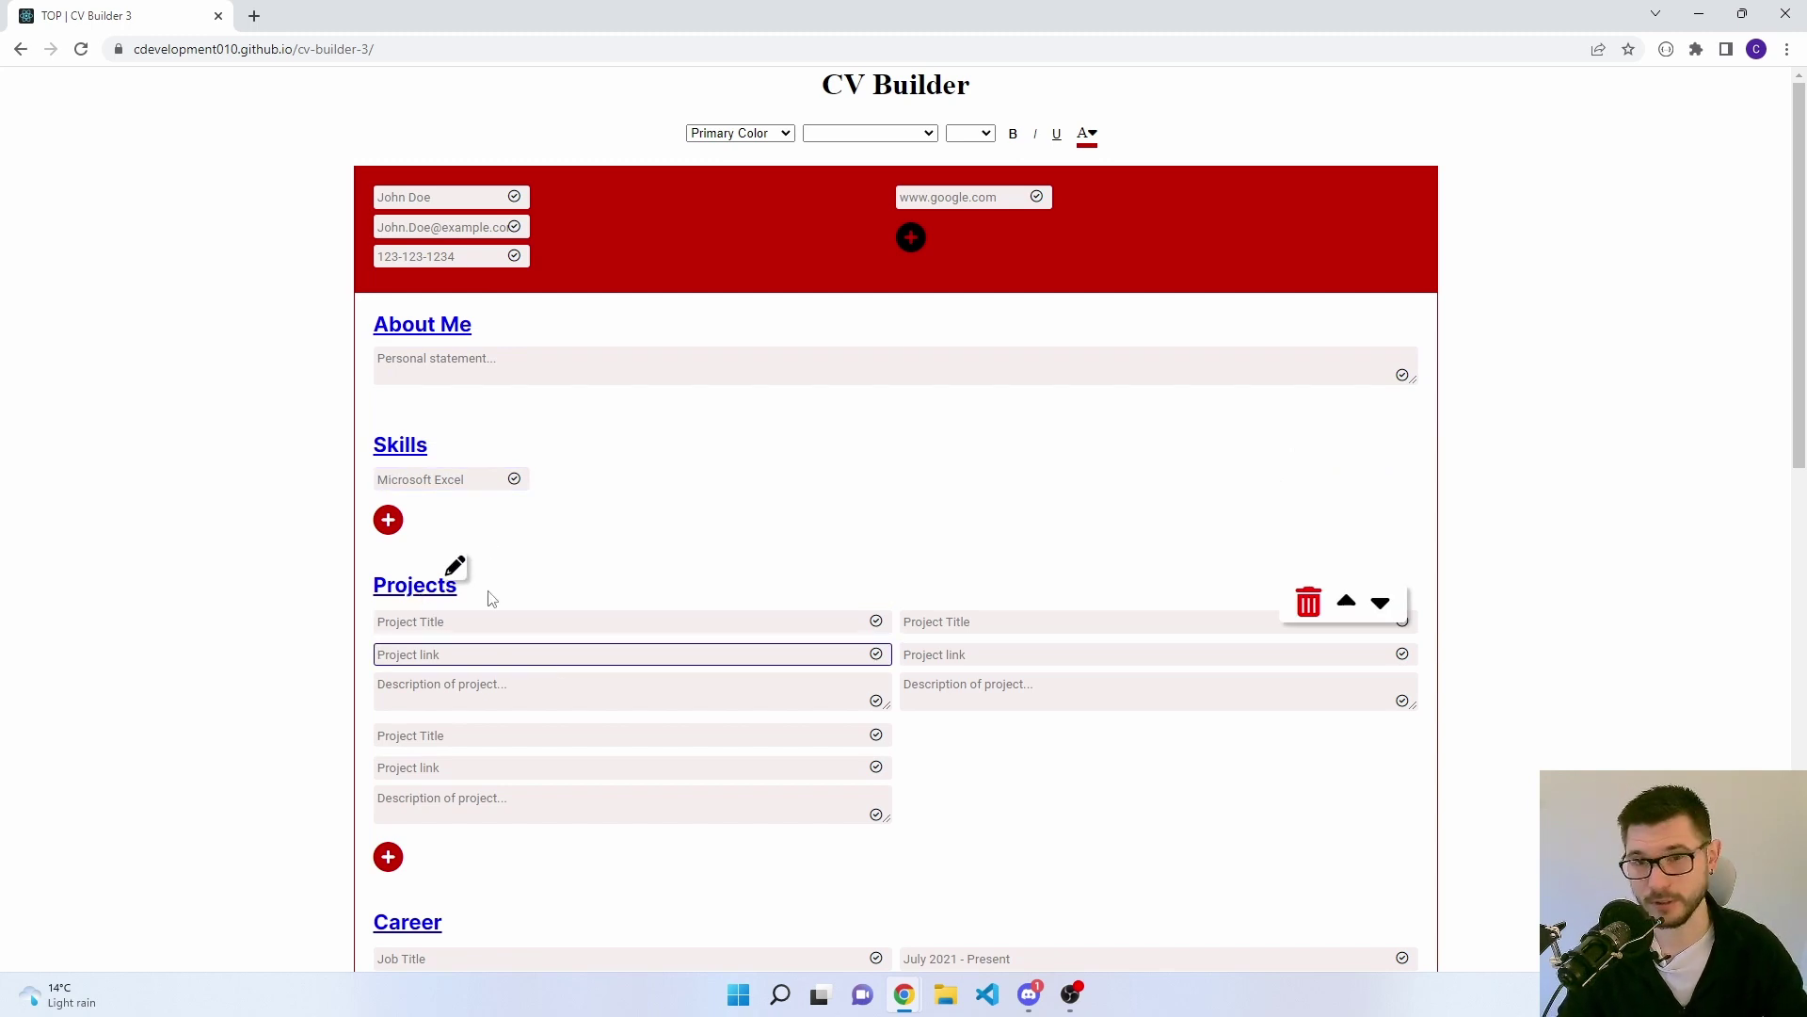
pyautogui.click(477, 483)
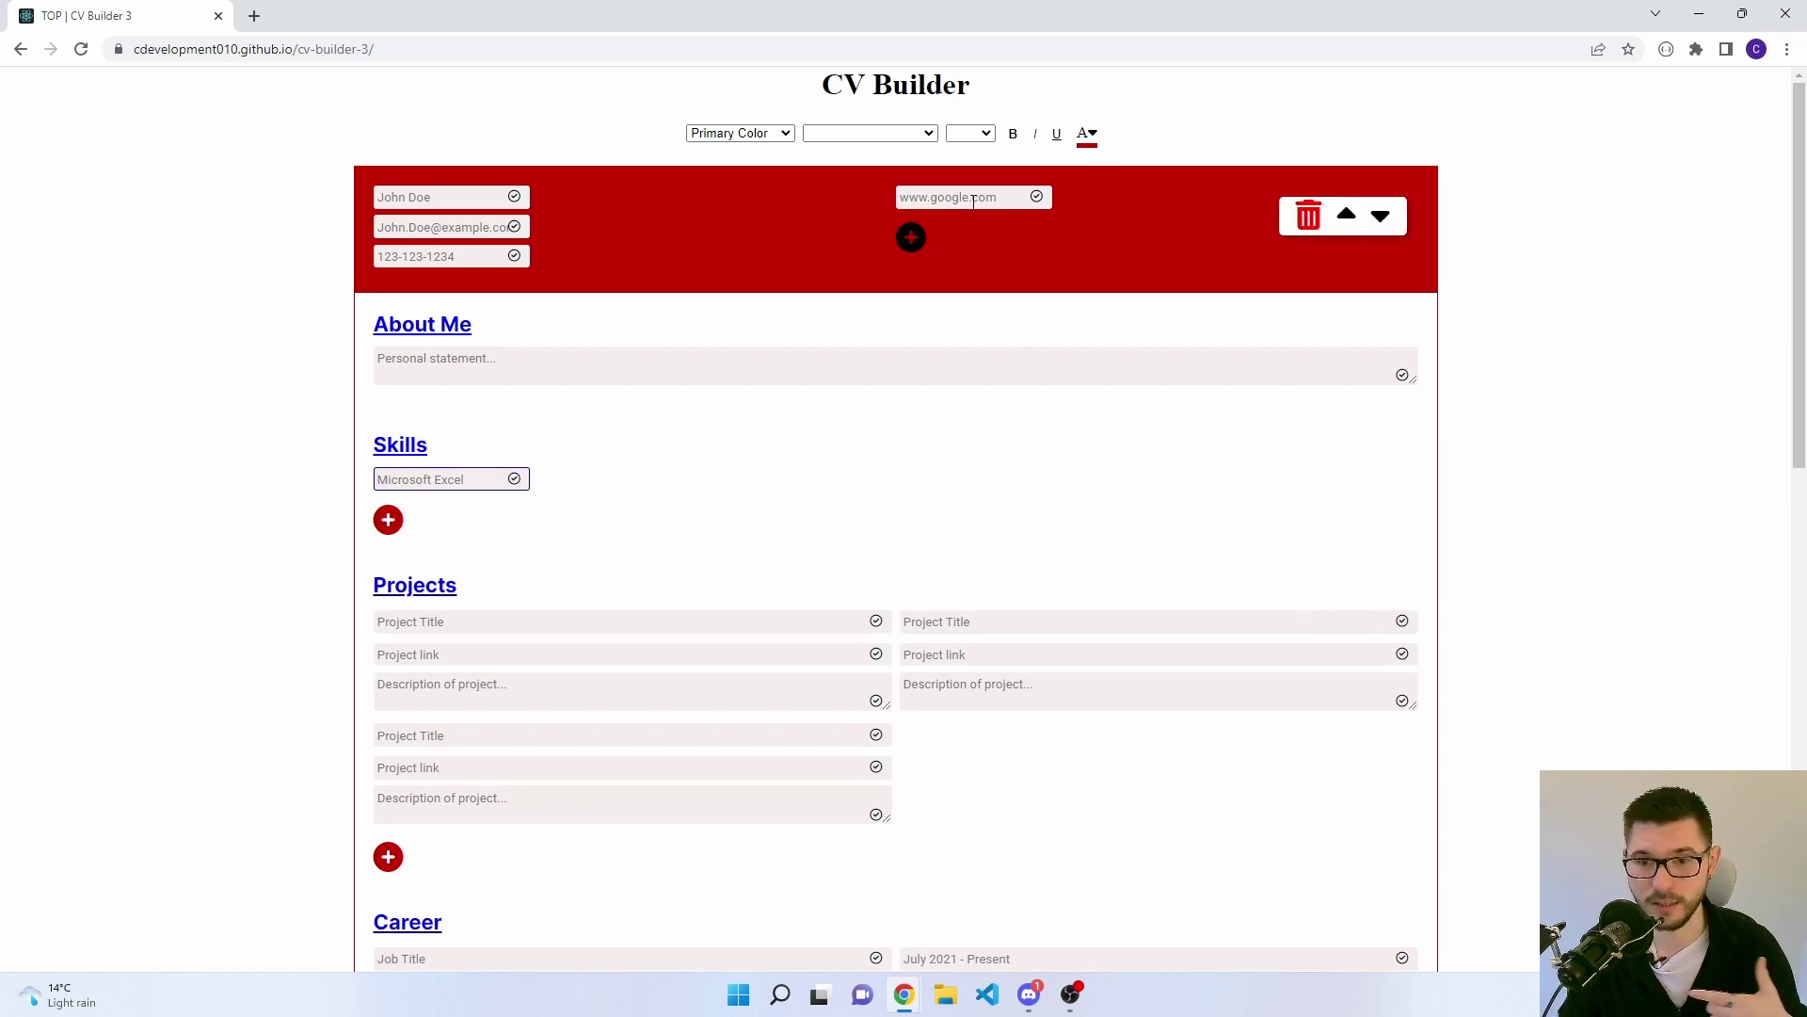
pyautogui.click(490, 367)
pyautogui.scroll(-1, 485, 385)
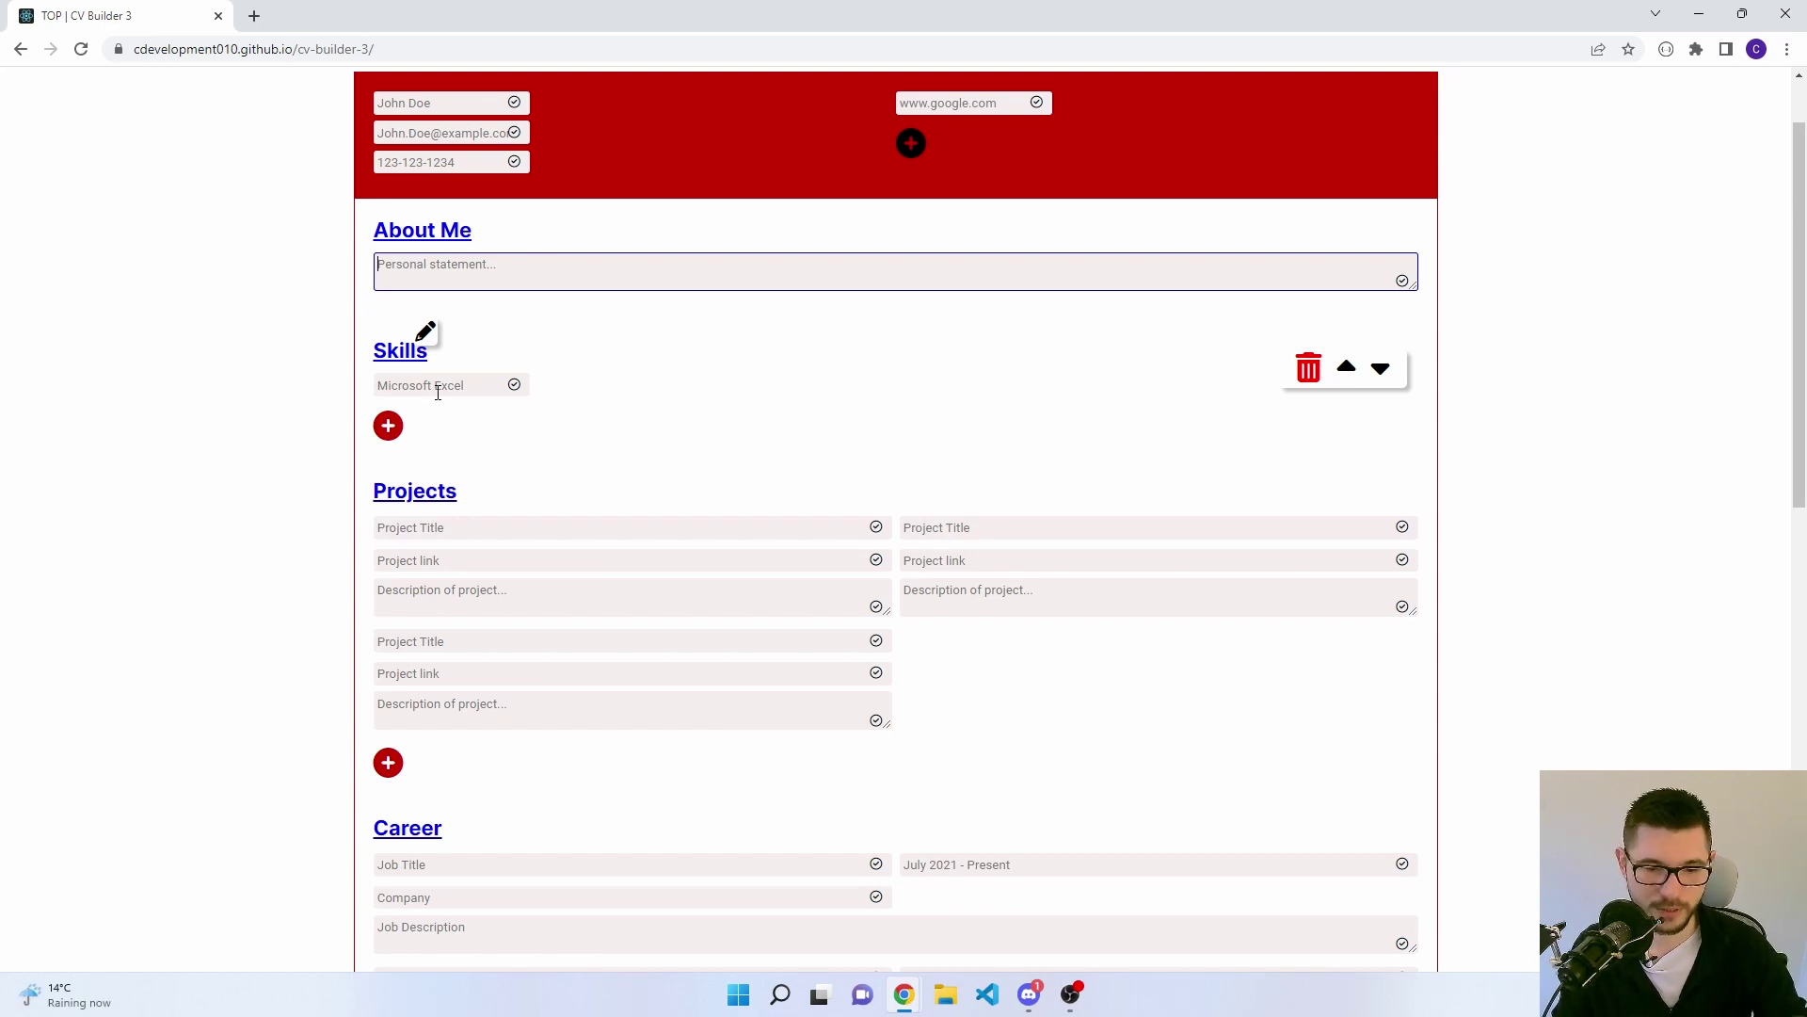
pyautogui.moveTo(433, 224)
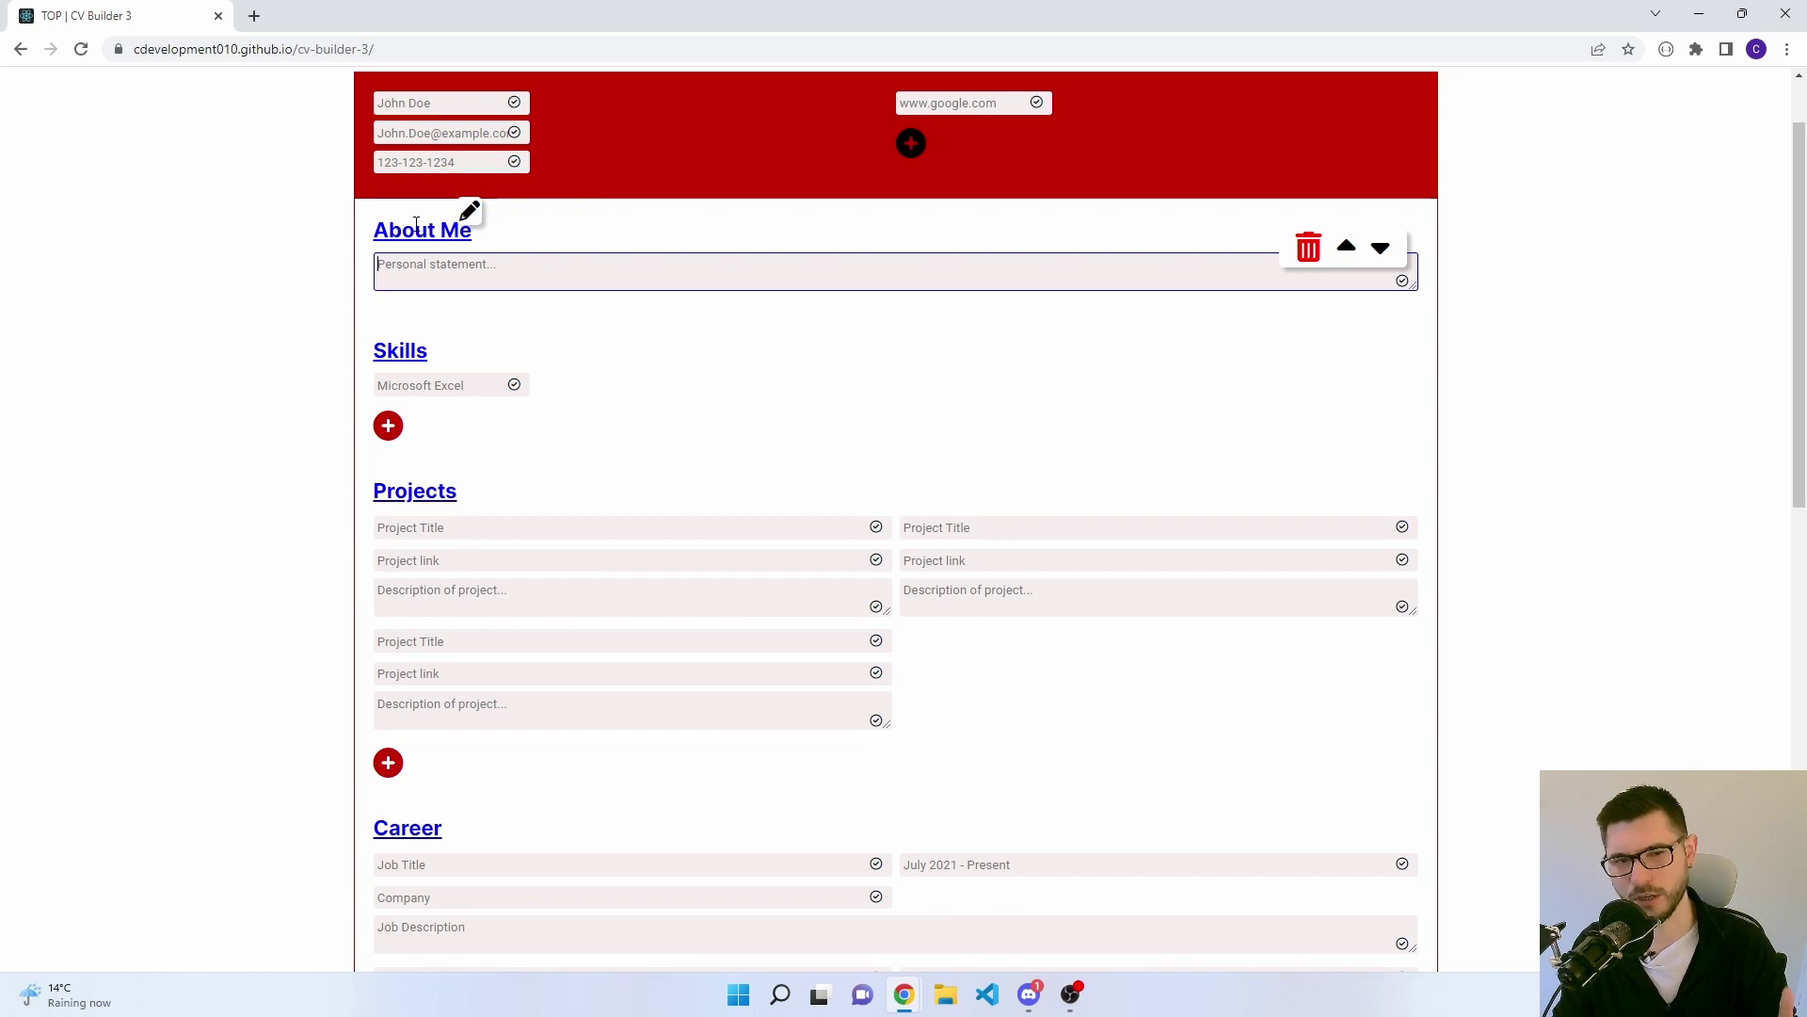
# - Enter 'qasda;lsdka;' as the About Me personal statement and save it
pyautogui.scroll(1, 433, 226)
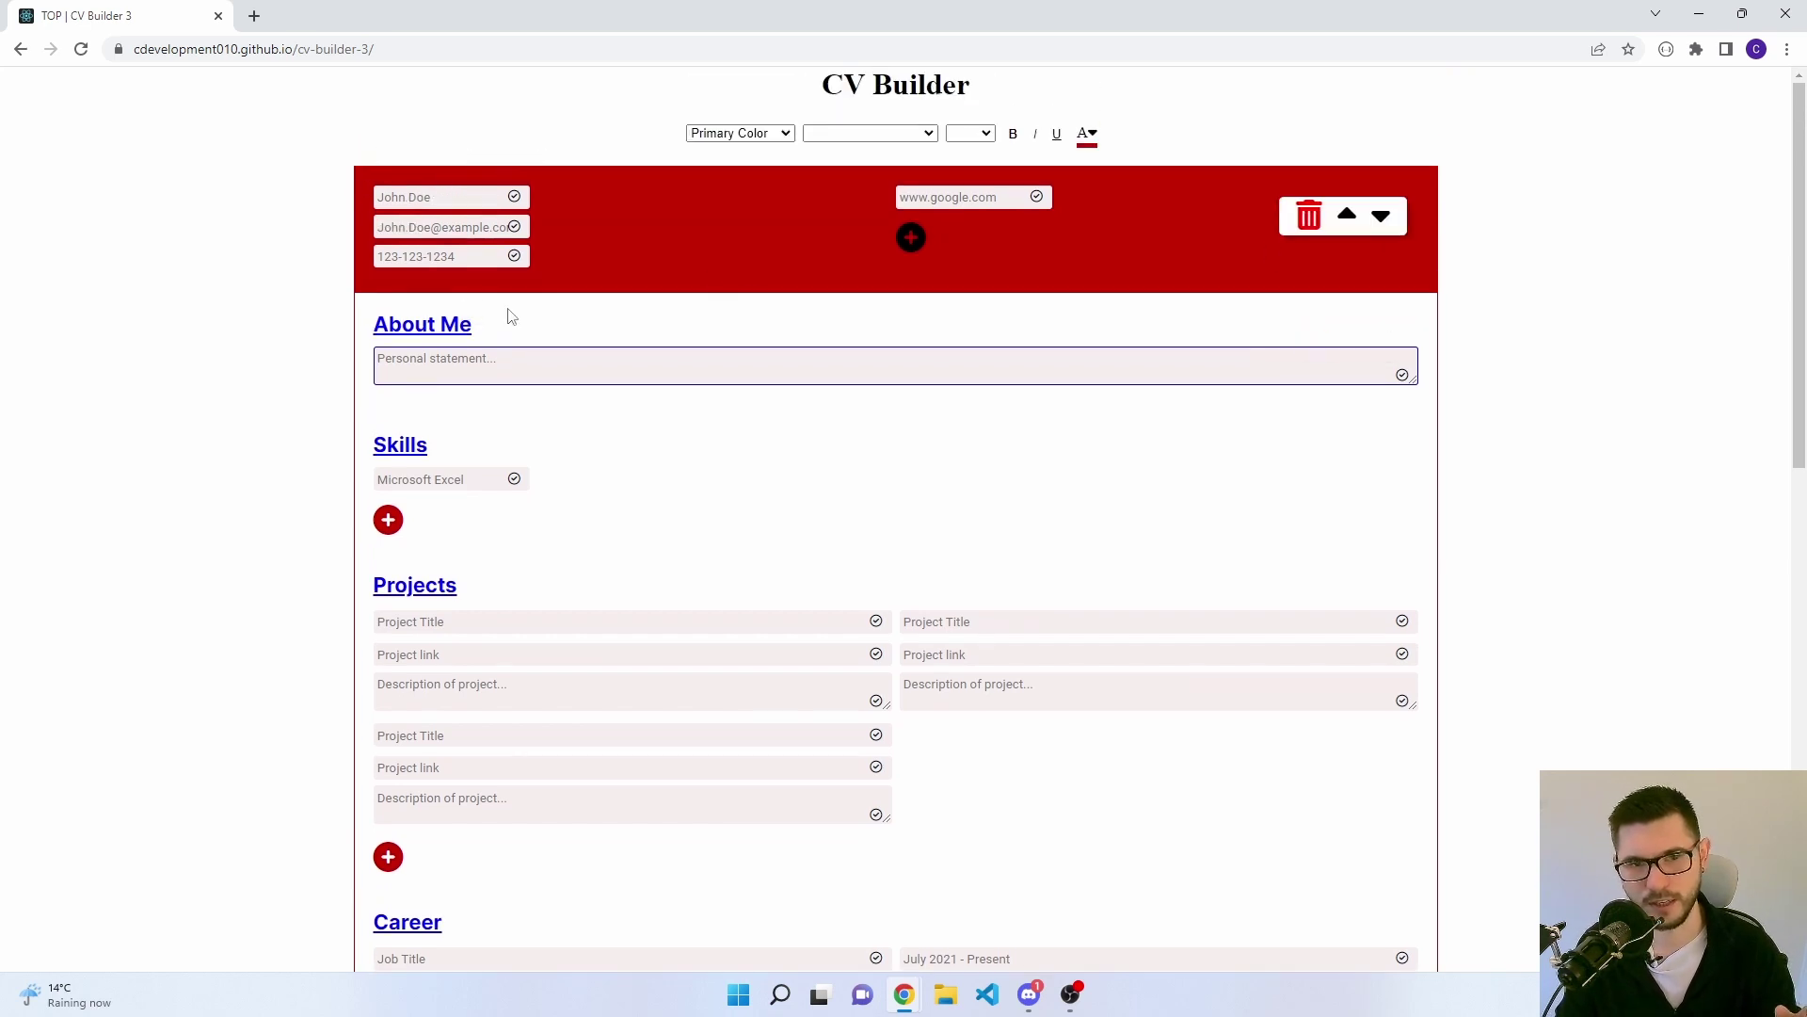
pyautogui.scroll(-2, 452, 471)
pyautogui.scroll(-10, 457, 541)
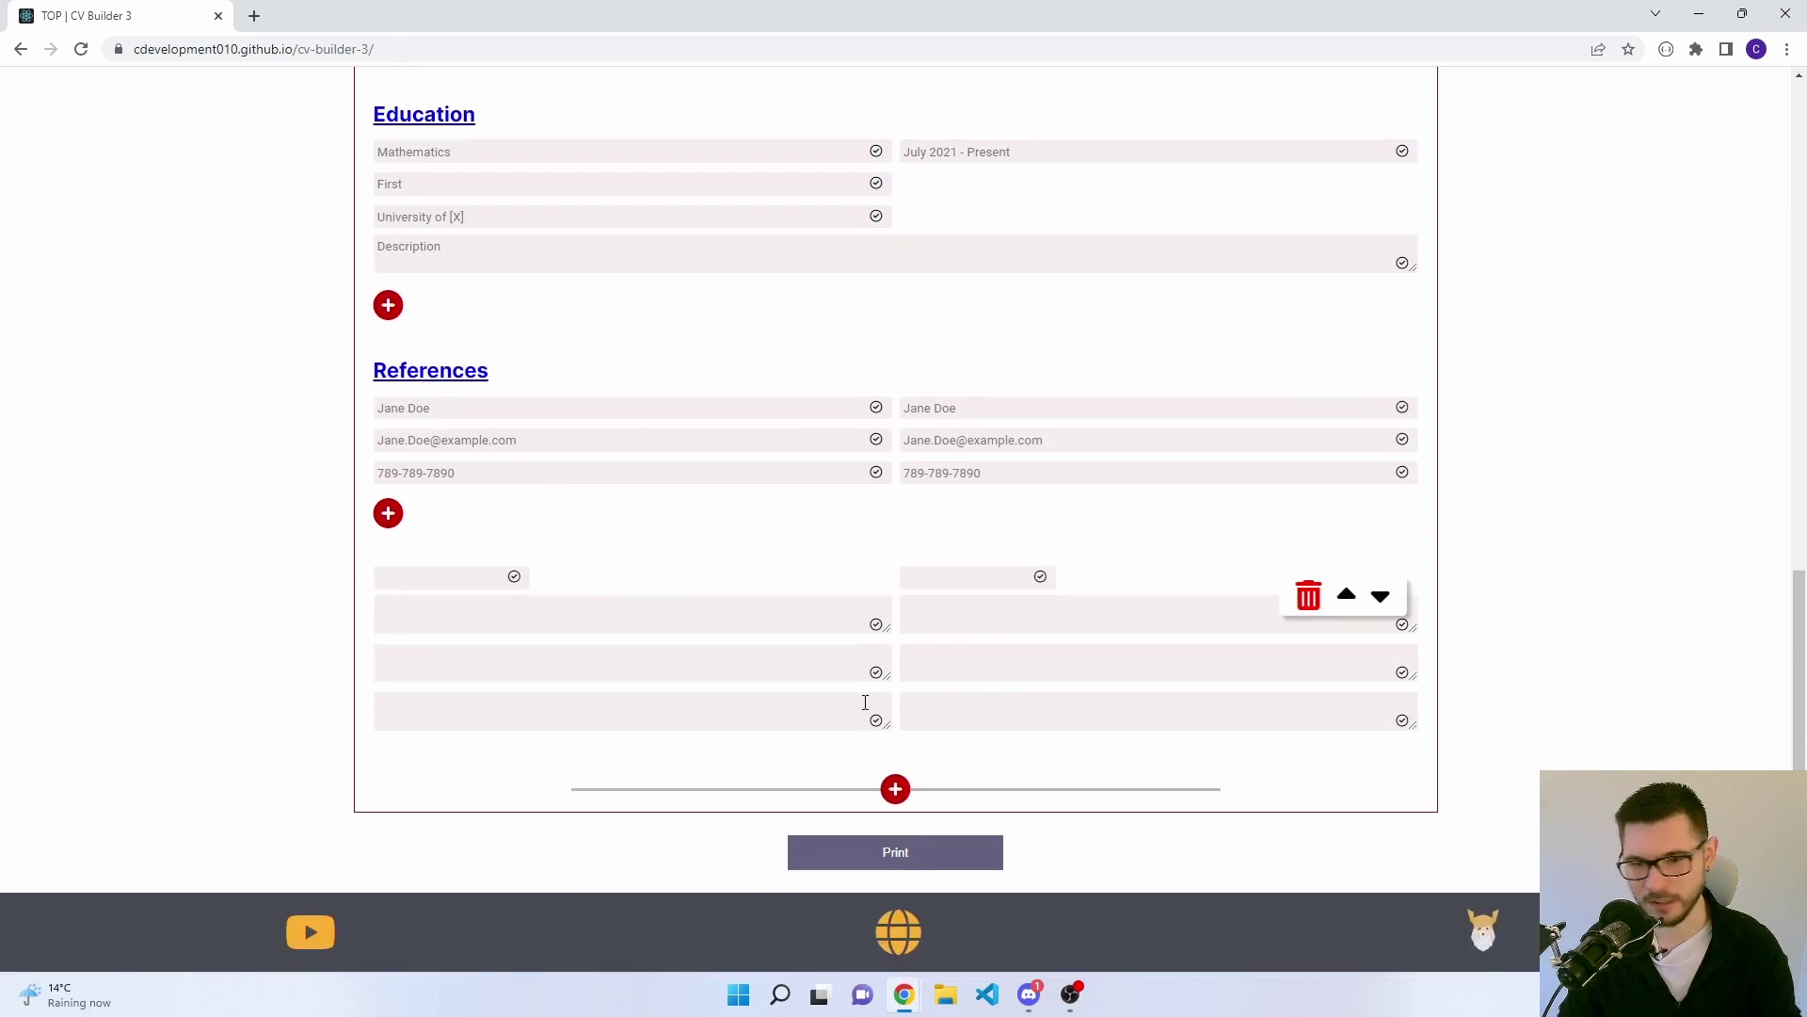
pyautogui.scroll(6, 857, 698)
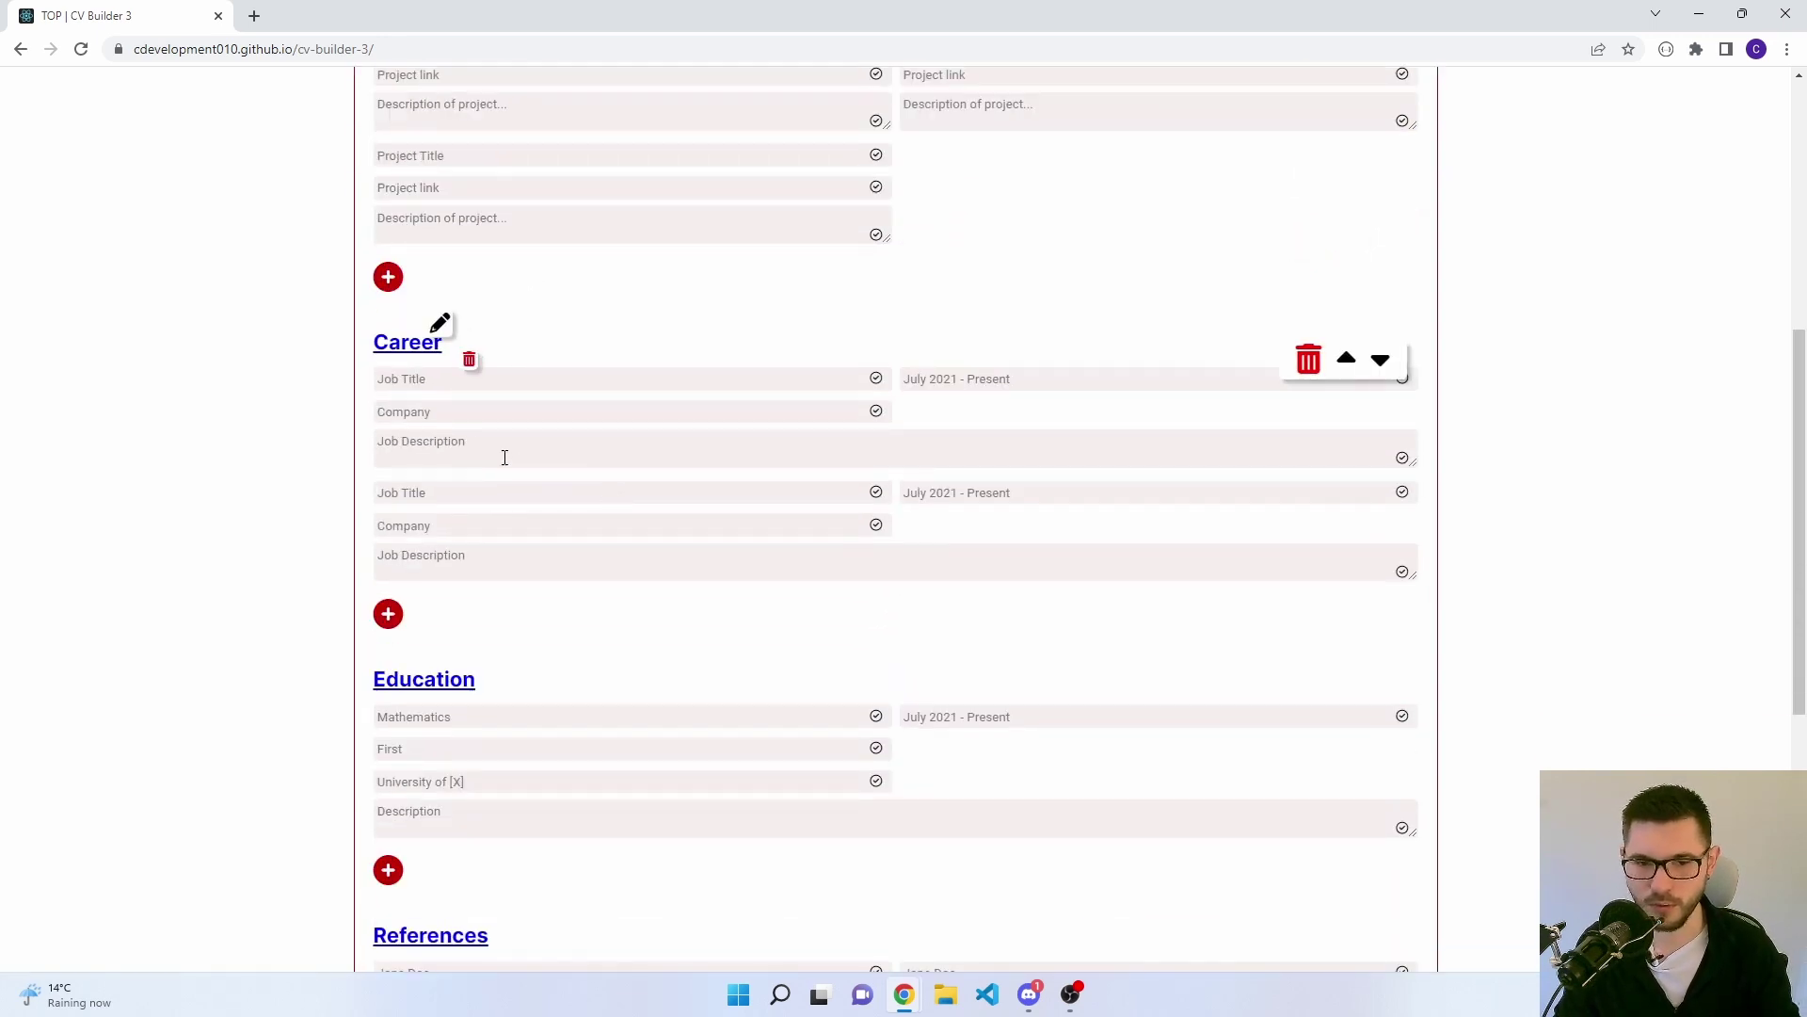
pyautogui.scroll(4, 588, 485)
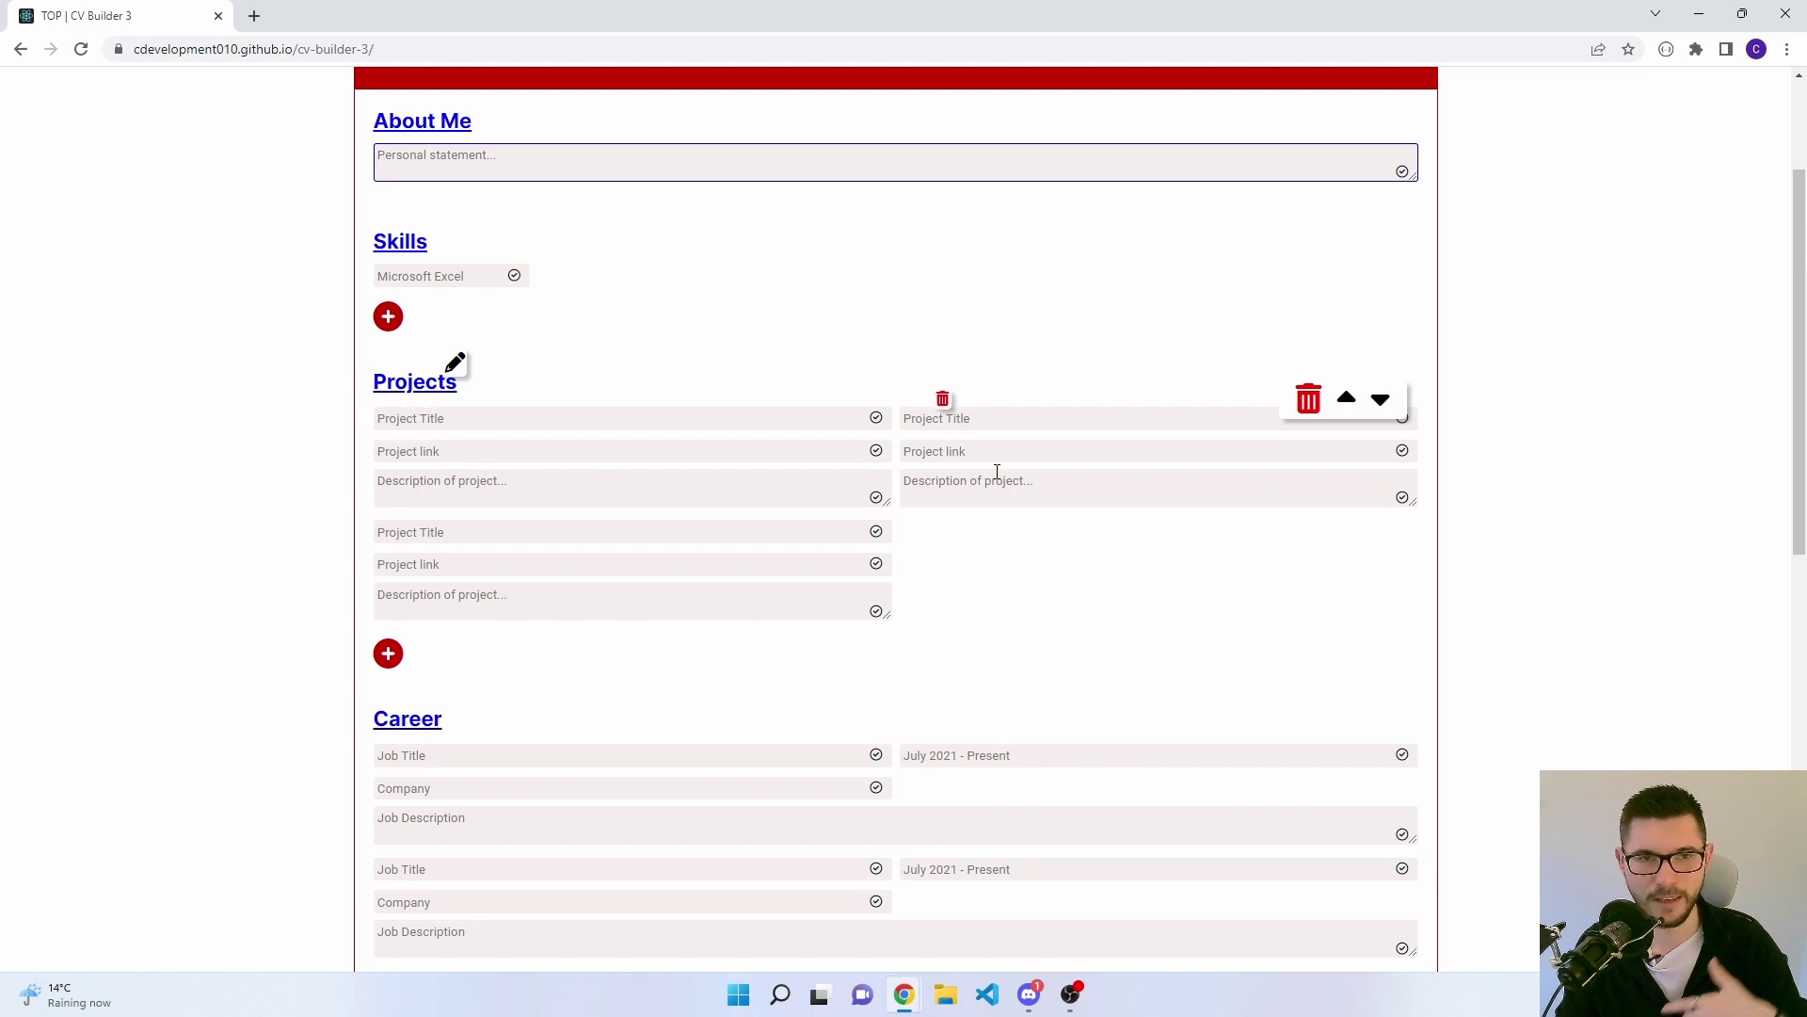
pyautogui.scroll(2, 995, 470)
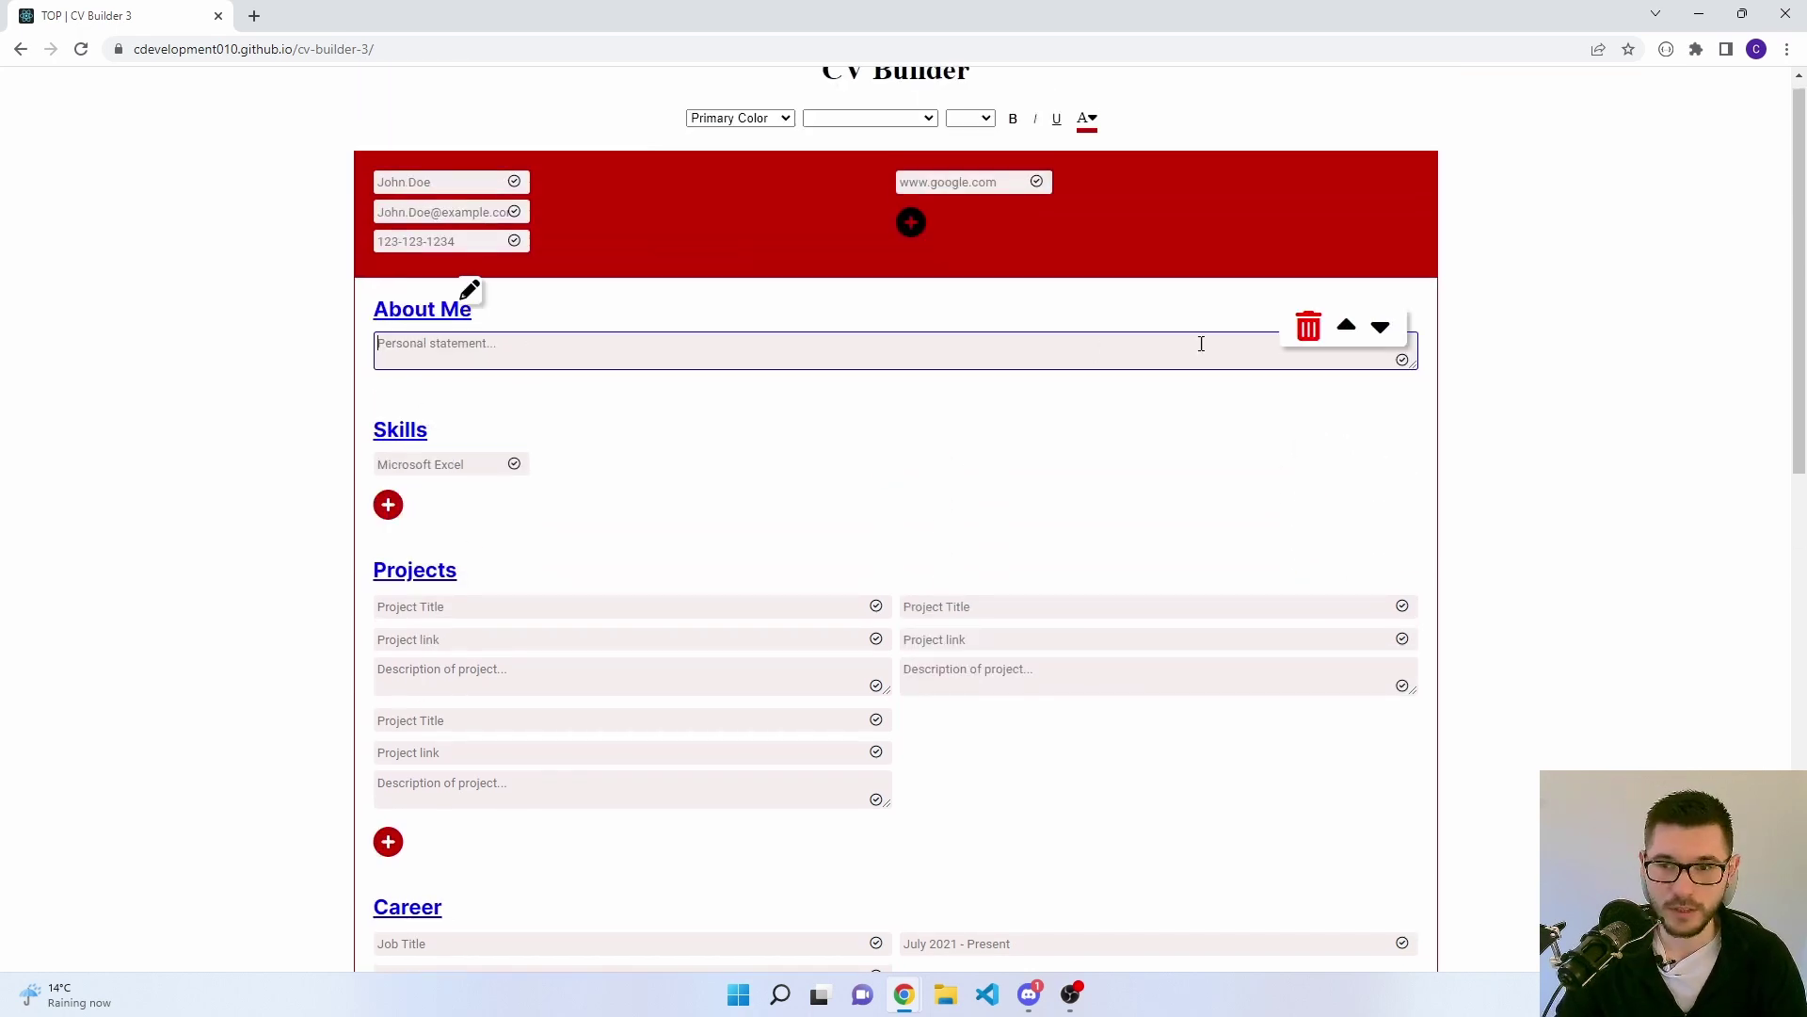
pyautogui.write('qasda;lsdka;')
pyautogui.press('Tab')
pyautogui.press('Return')
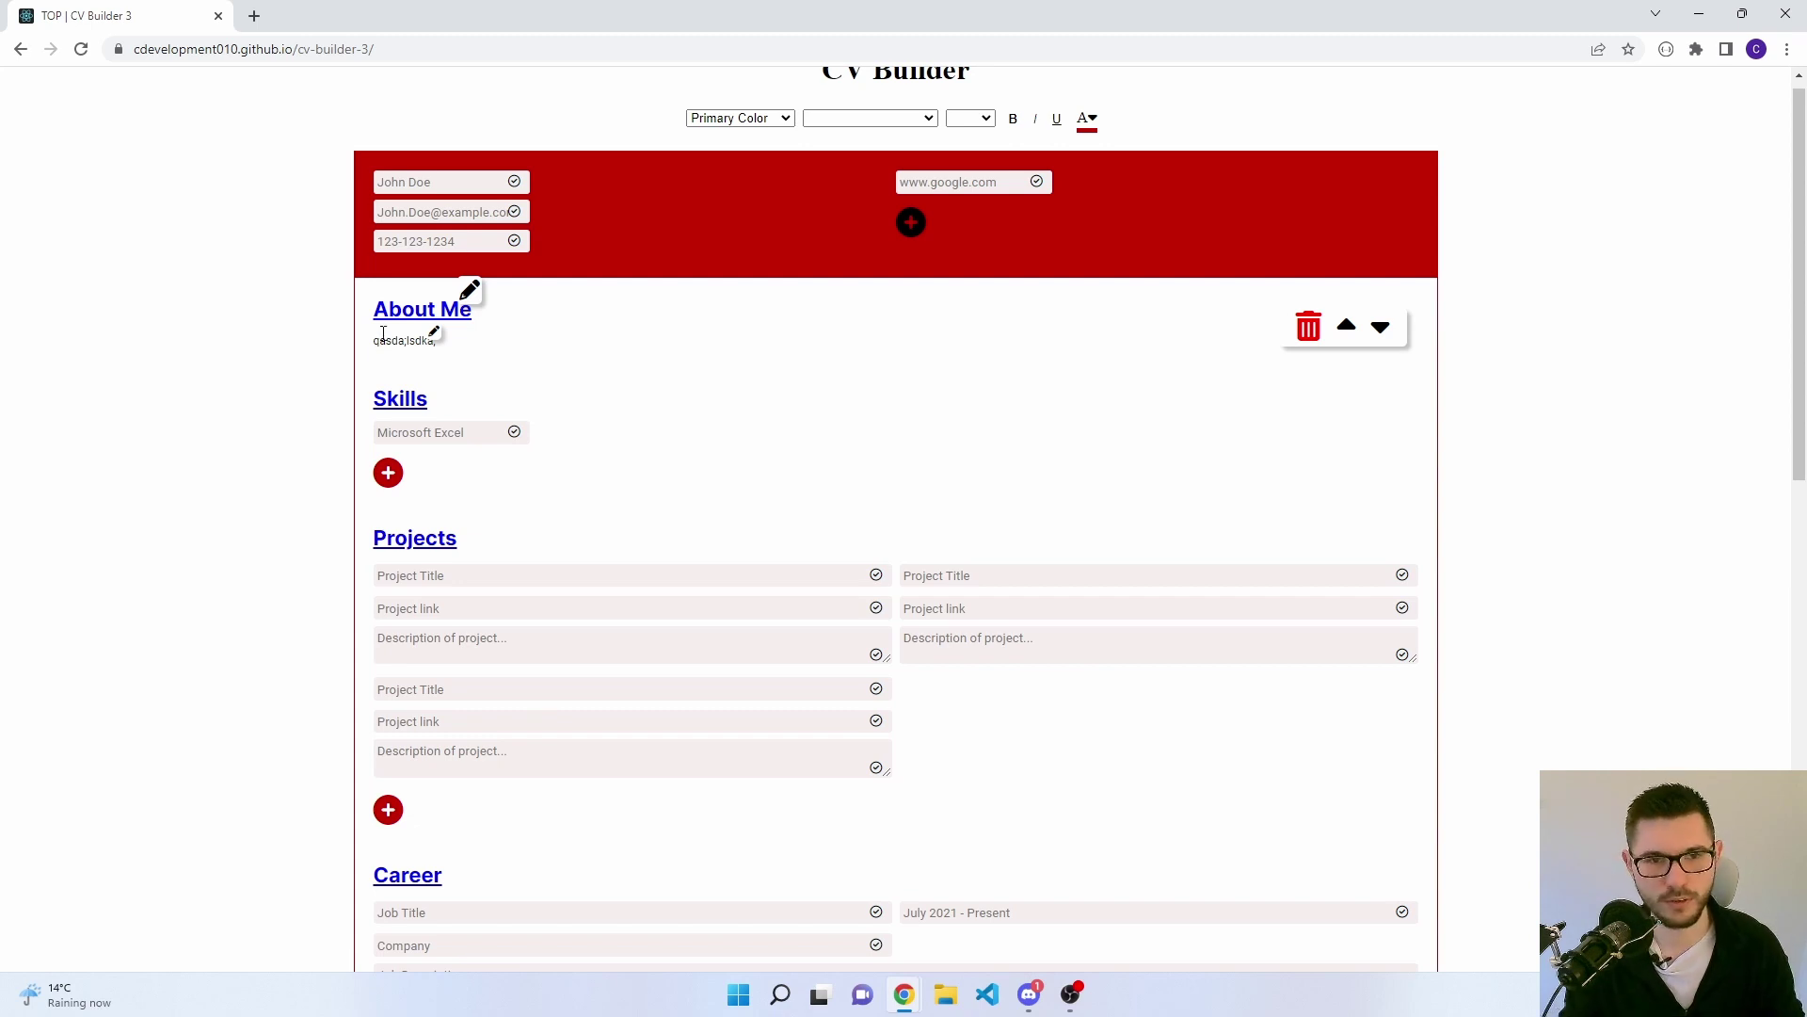
pyautogui.click(435, 334)
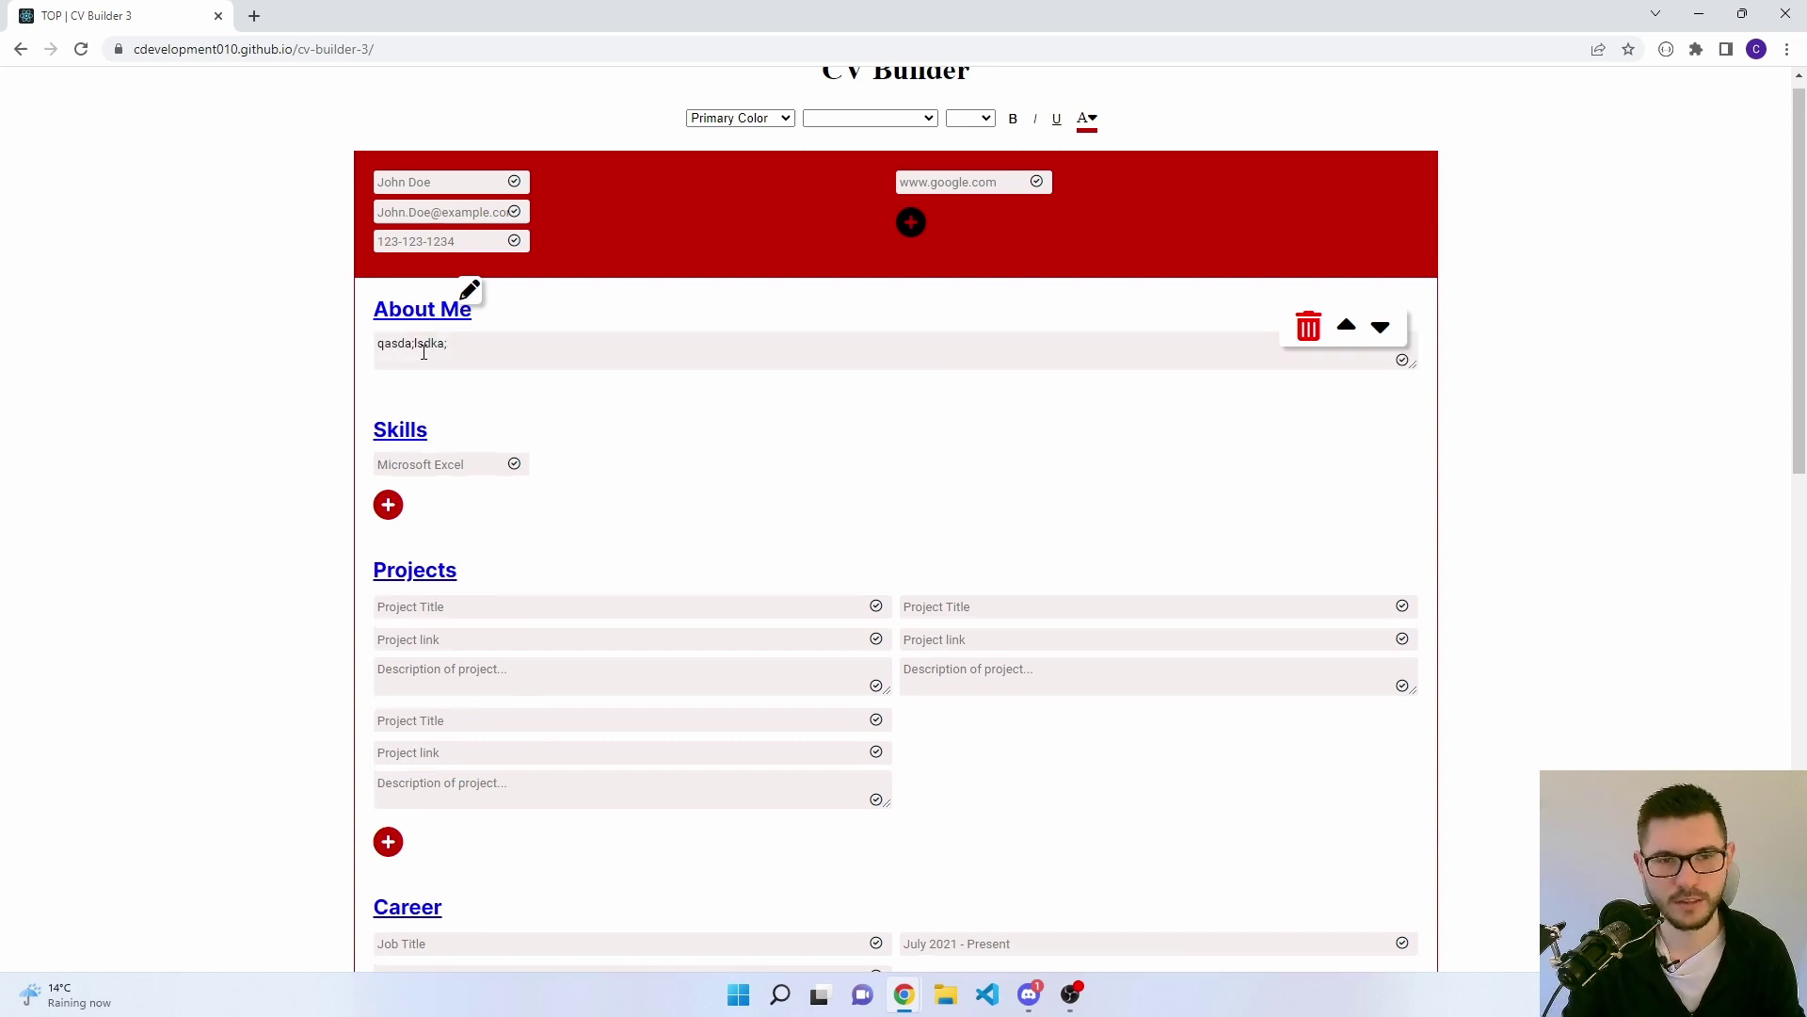
pyautogui.click(1403, 360)
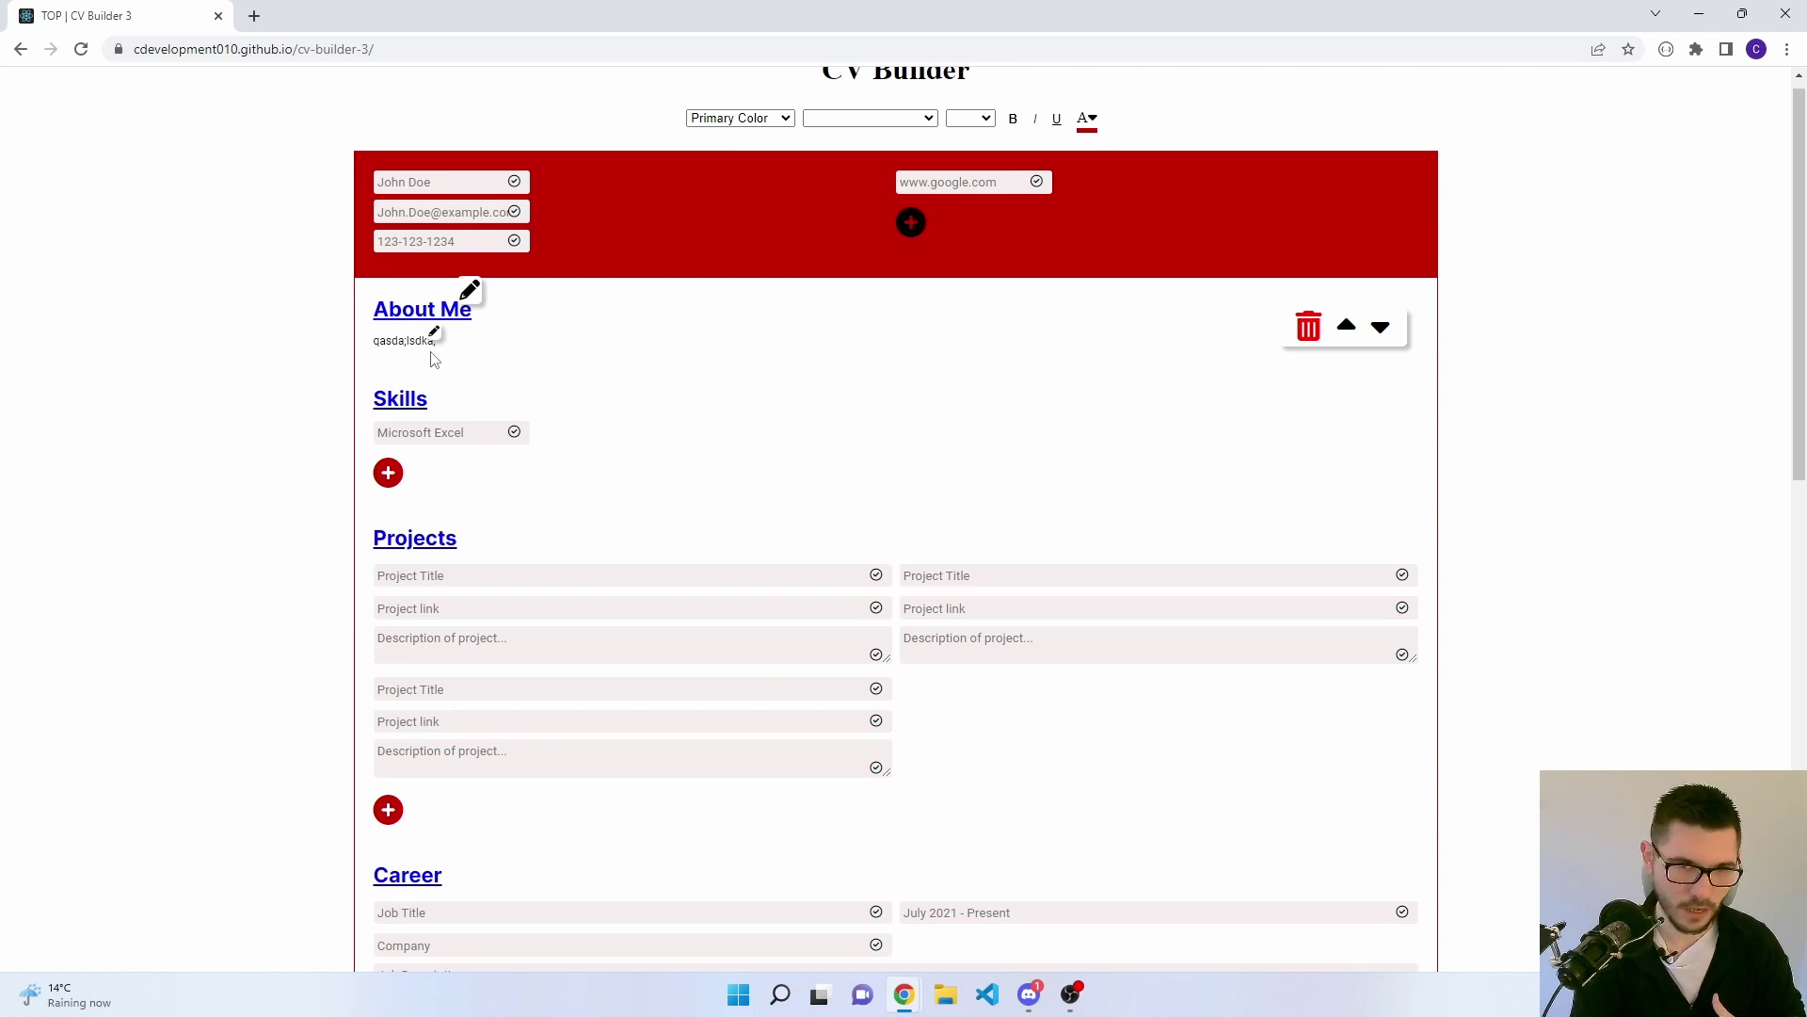
pyautogui.scroll(-14, 816, 311)
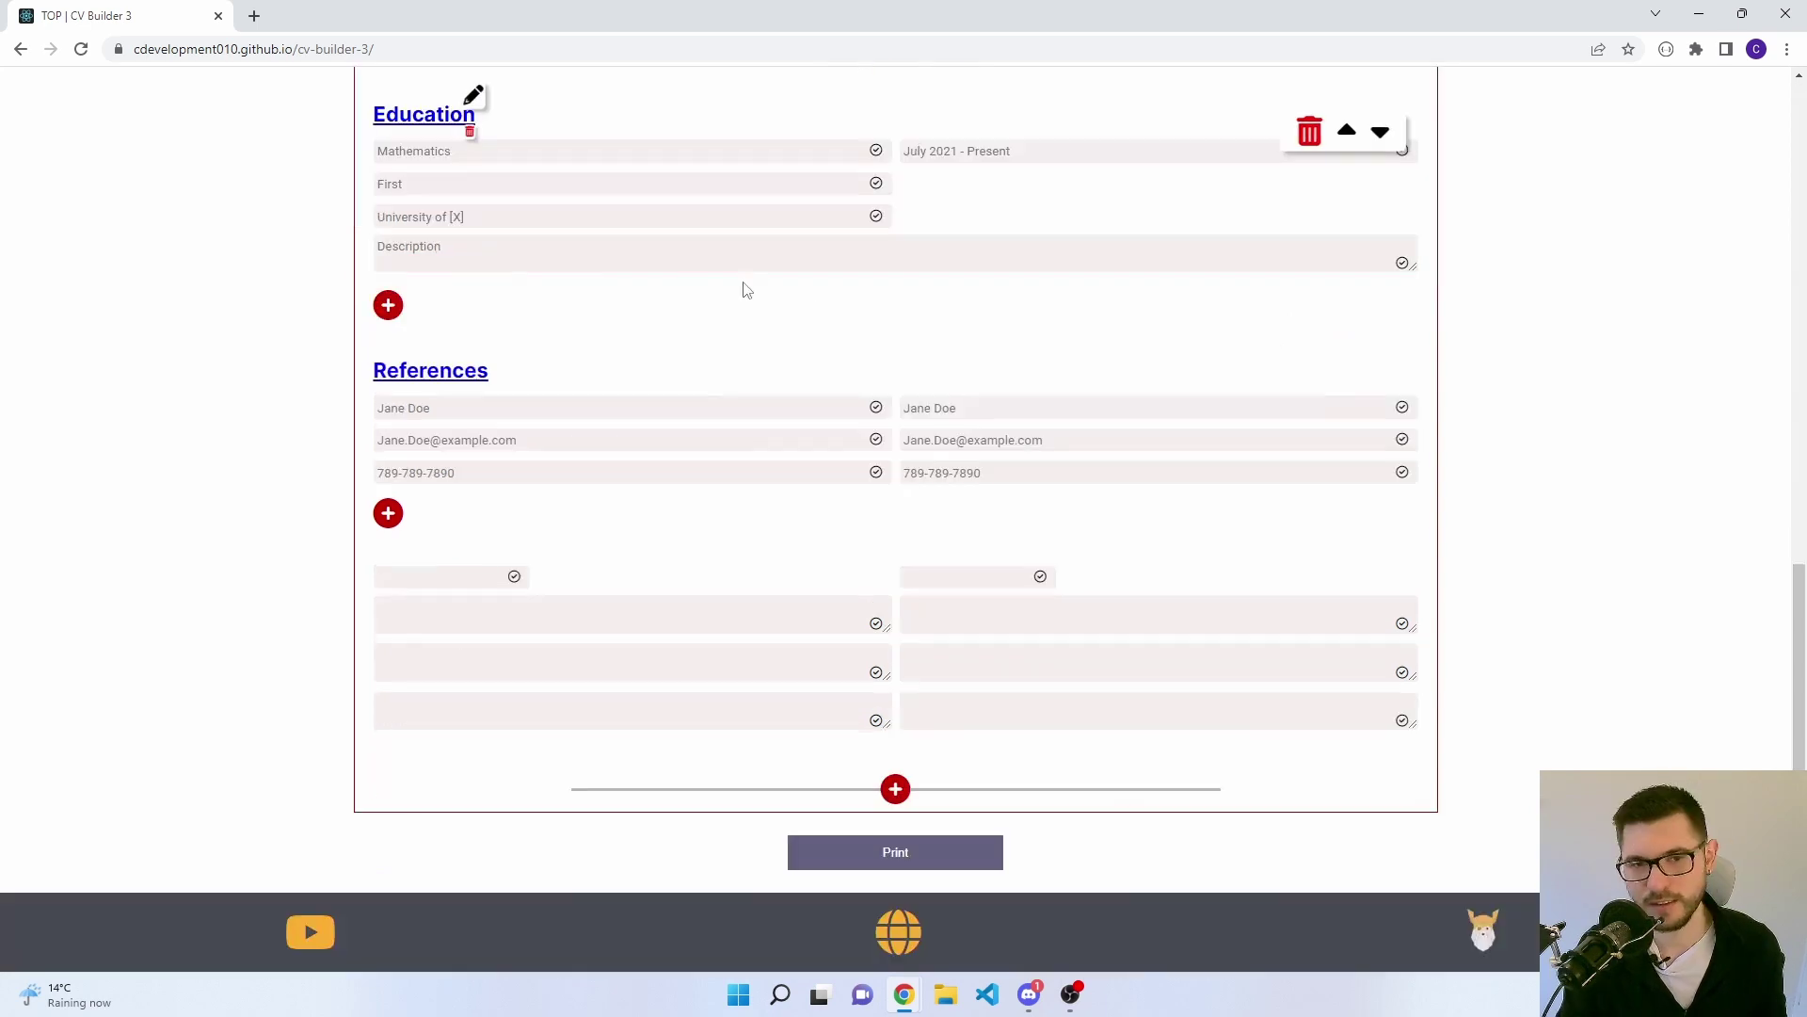
pyautogui.scroll(9, 816, 310)
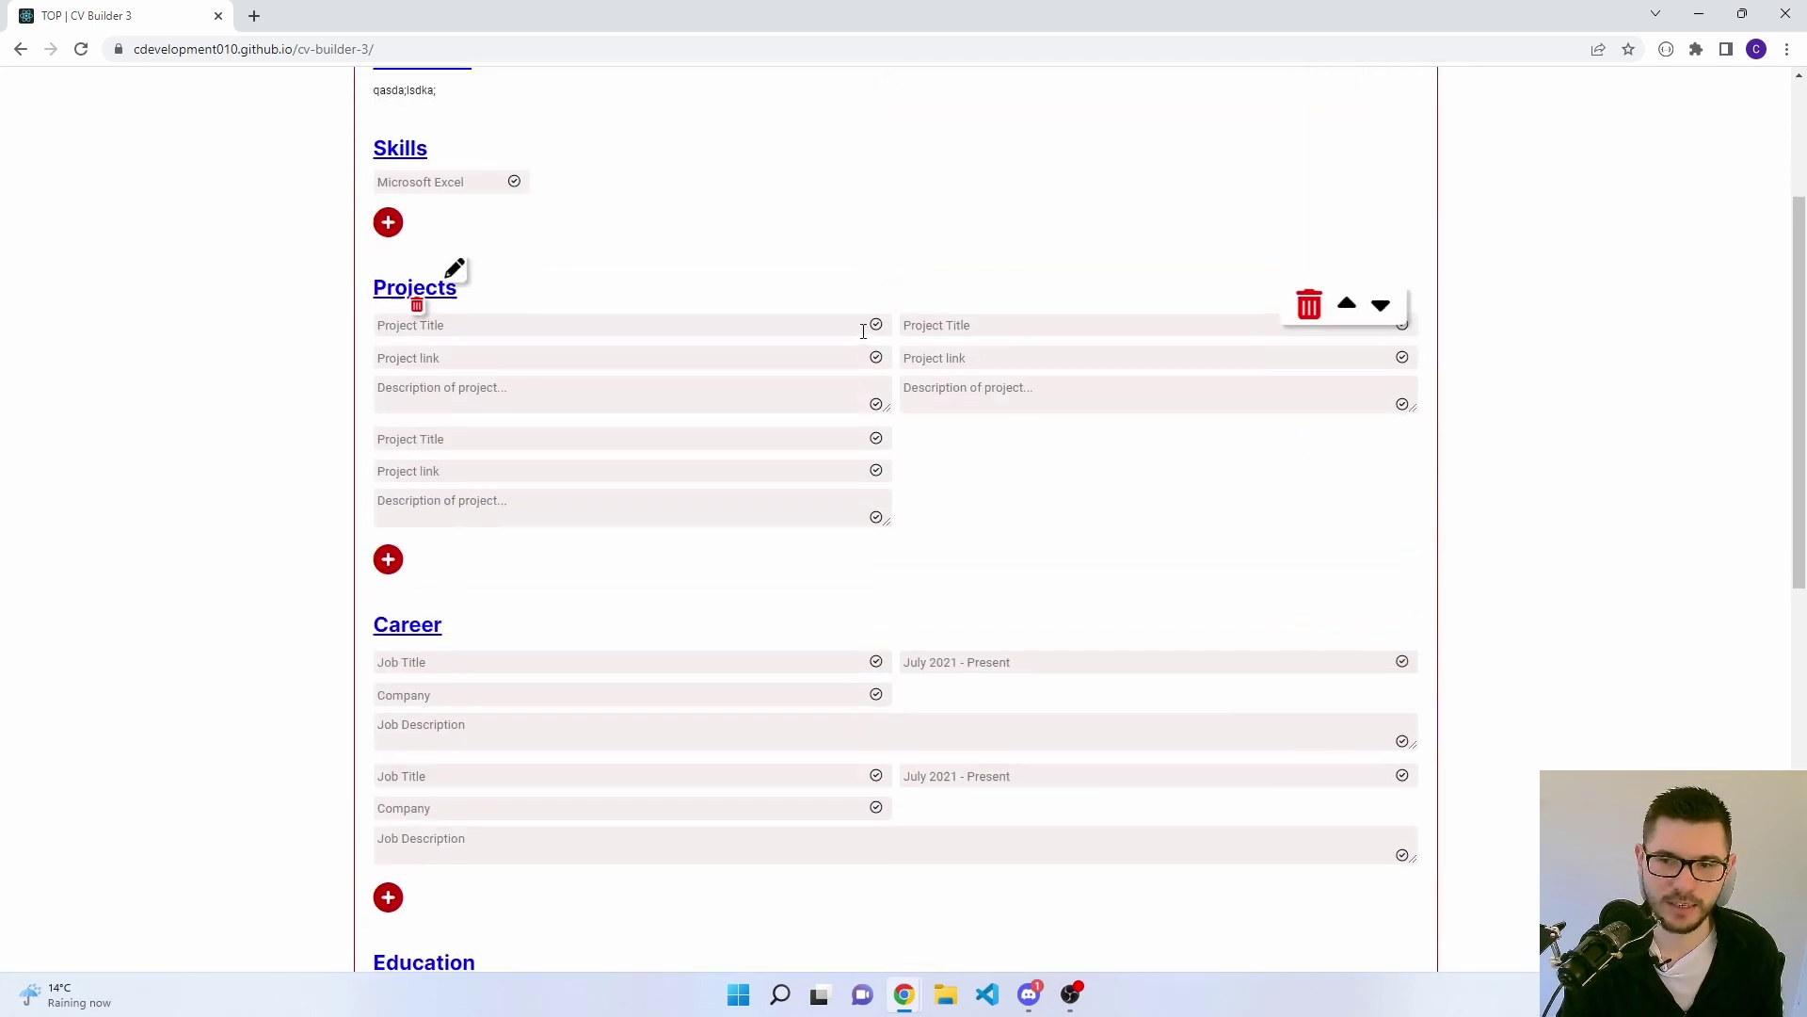
pyautogui.scroll(3, 863, 331)
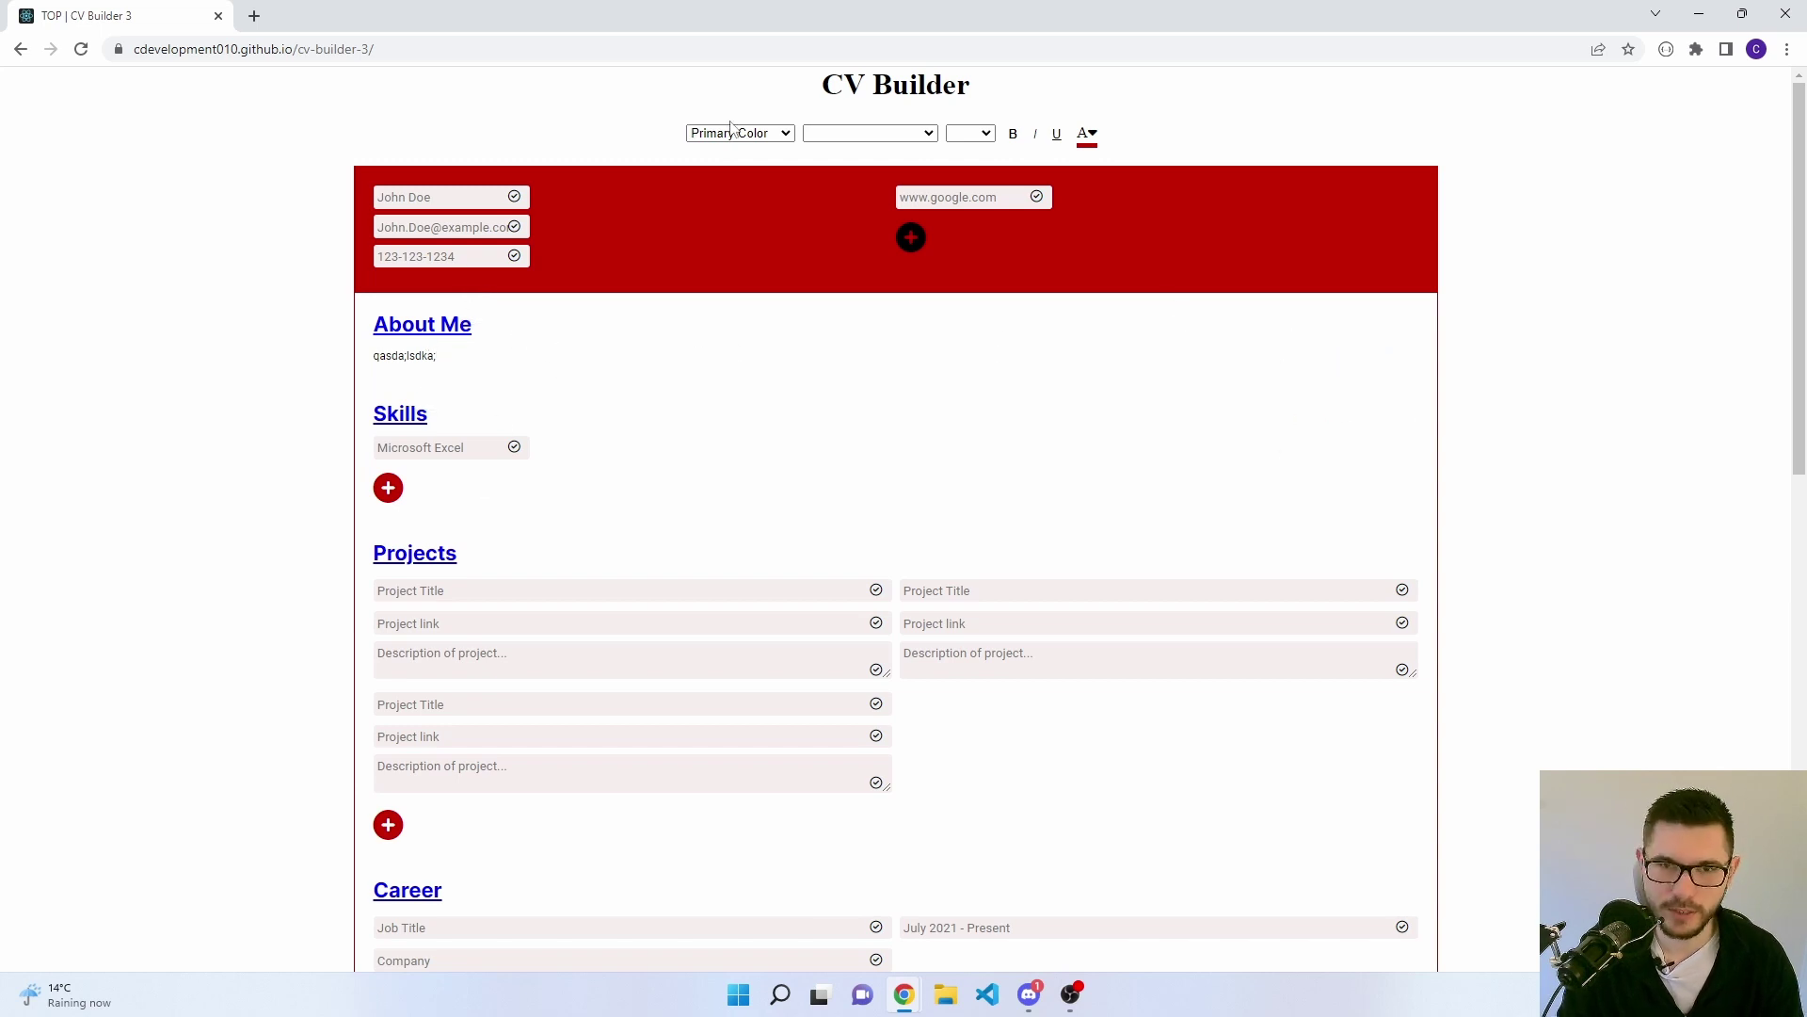
# - Reload the CV page and preview Paragraph Text styling before returning to Primary Color
pyautogui.press('F5')
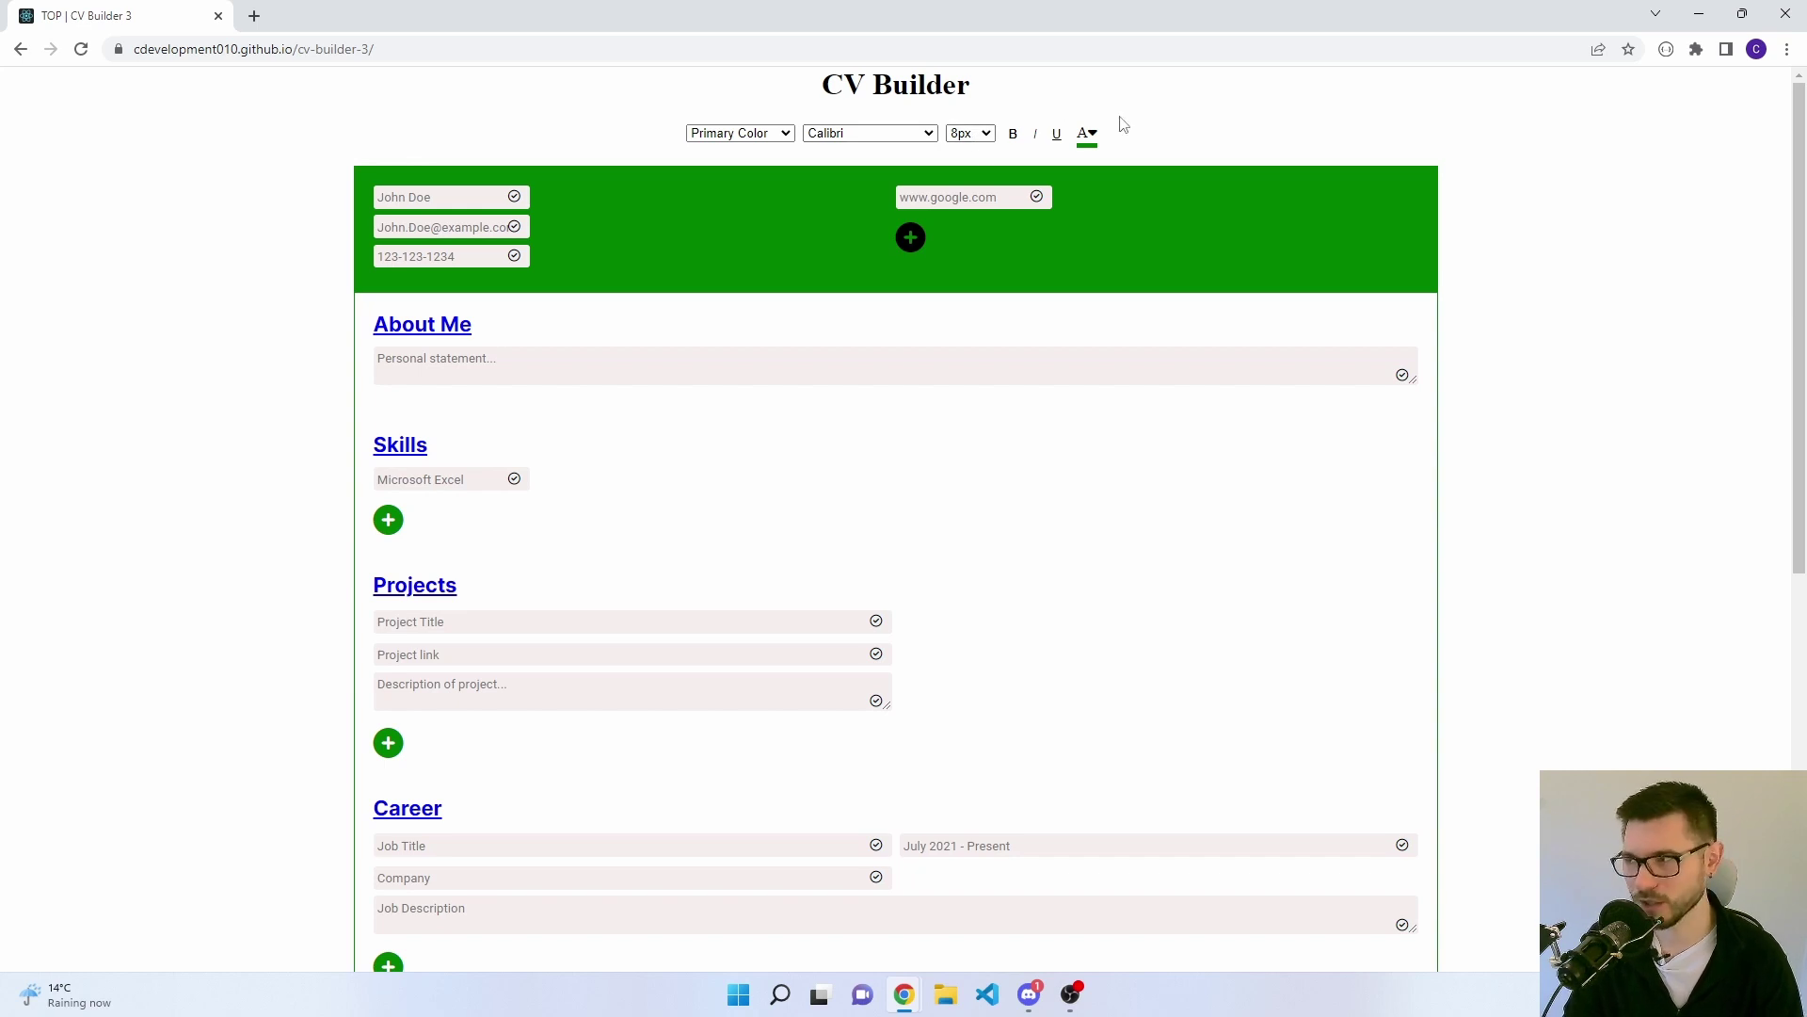
pyautogui.click(753, 135)
pyautogui.click(741, 175)
pyautogui.click(753, 134)
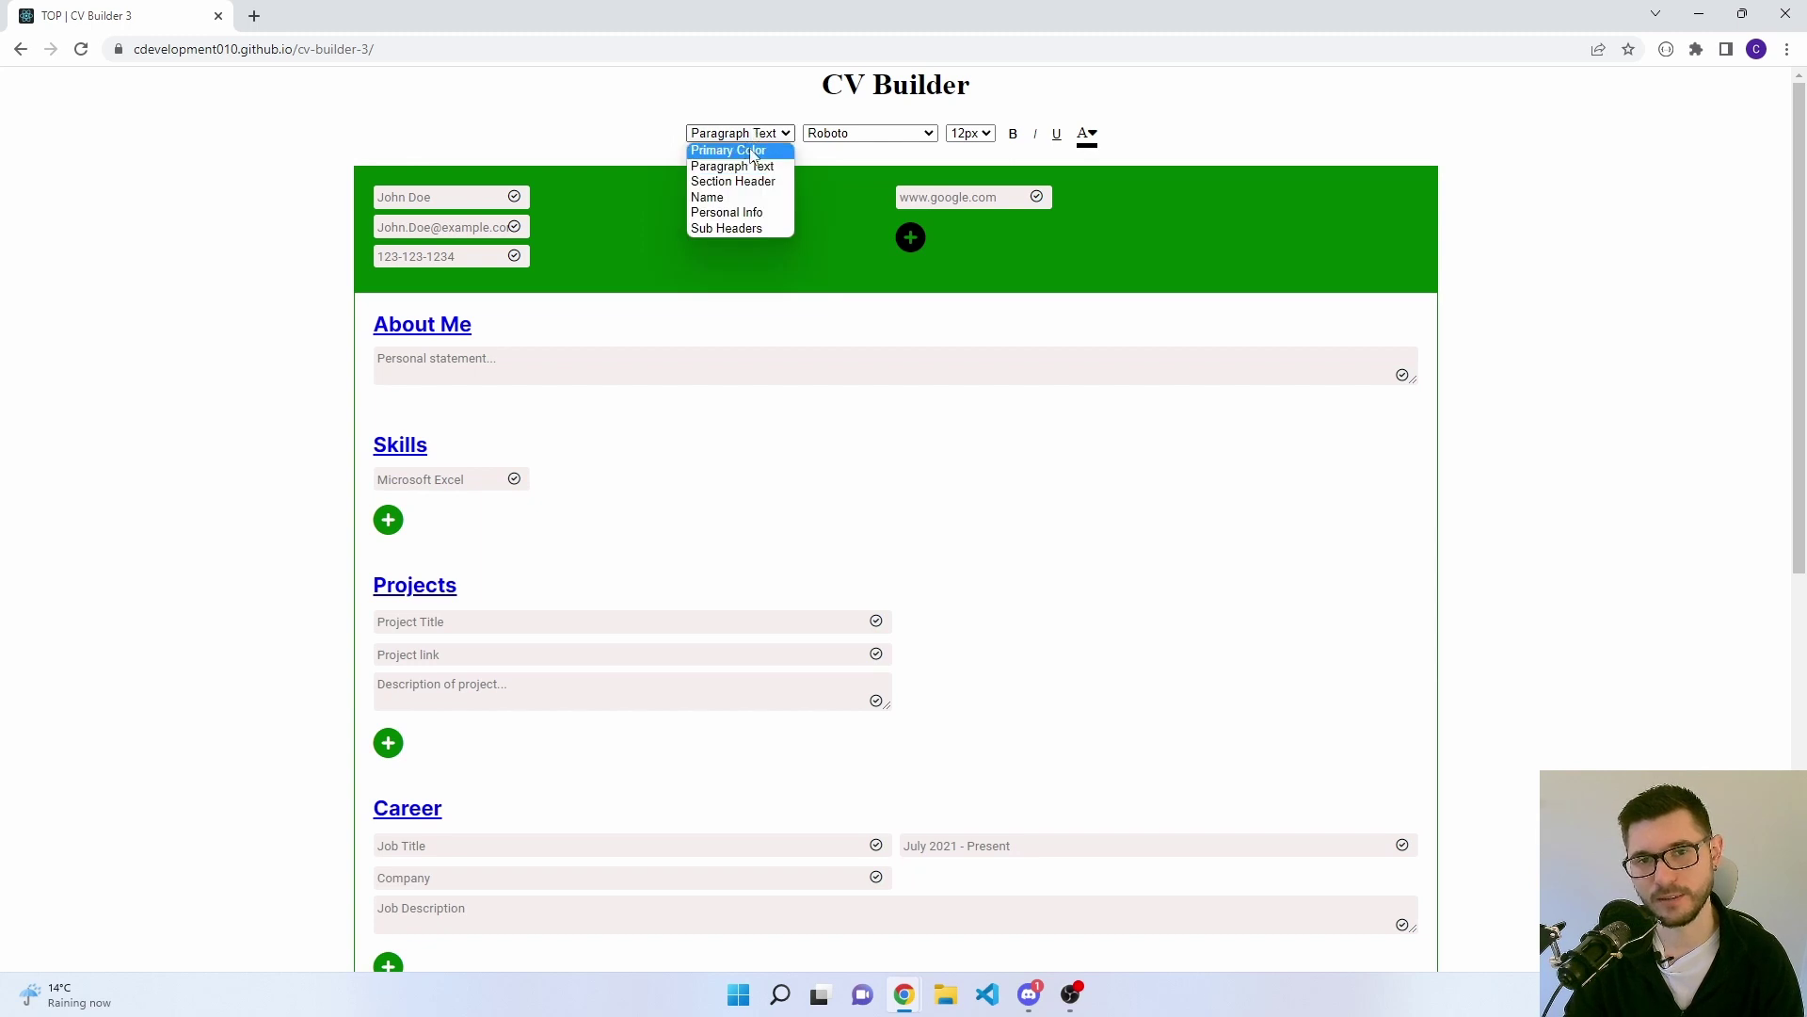
pyautogui.click(751, 148)
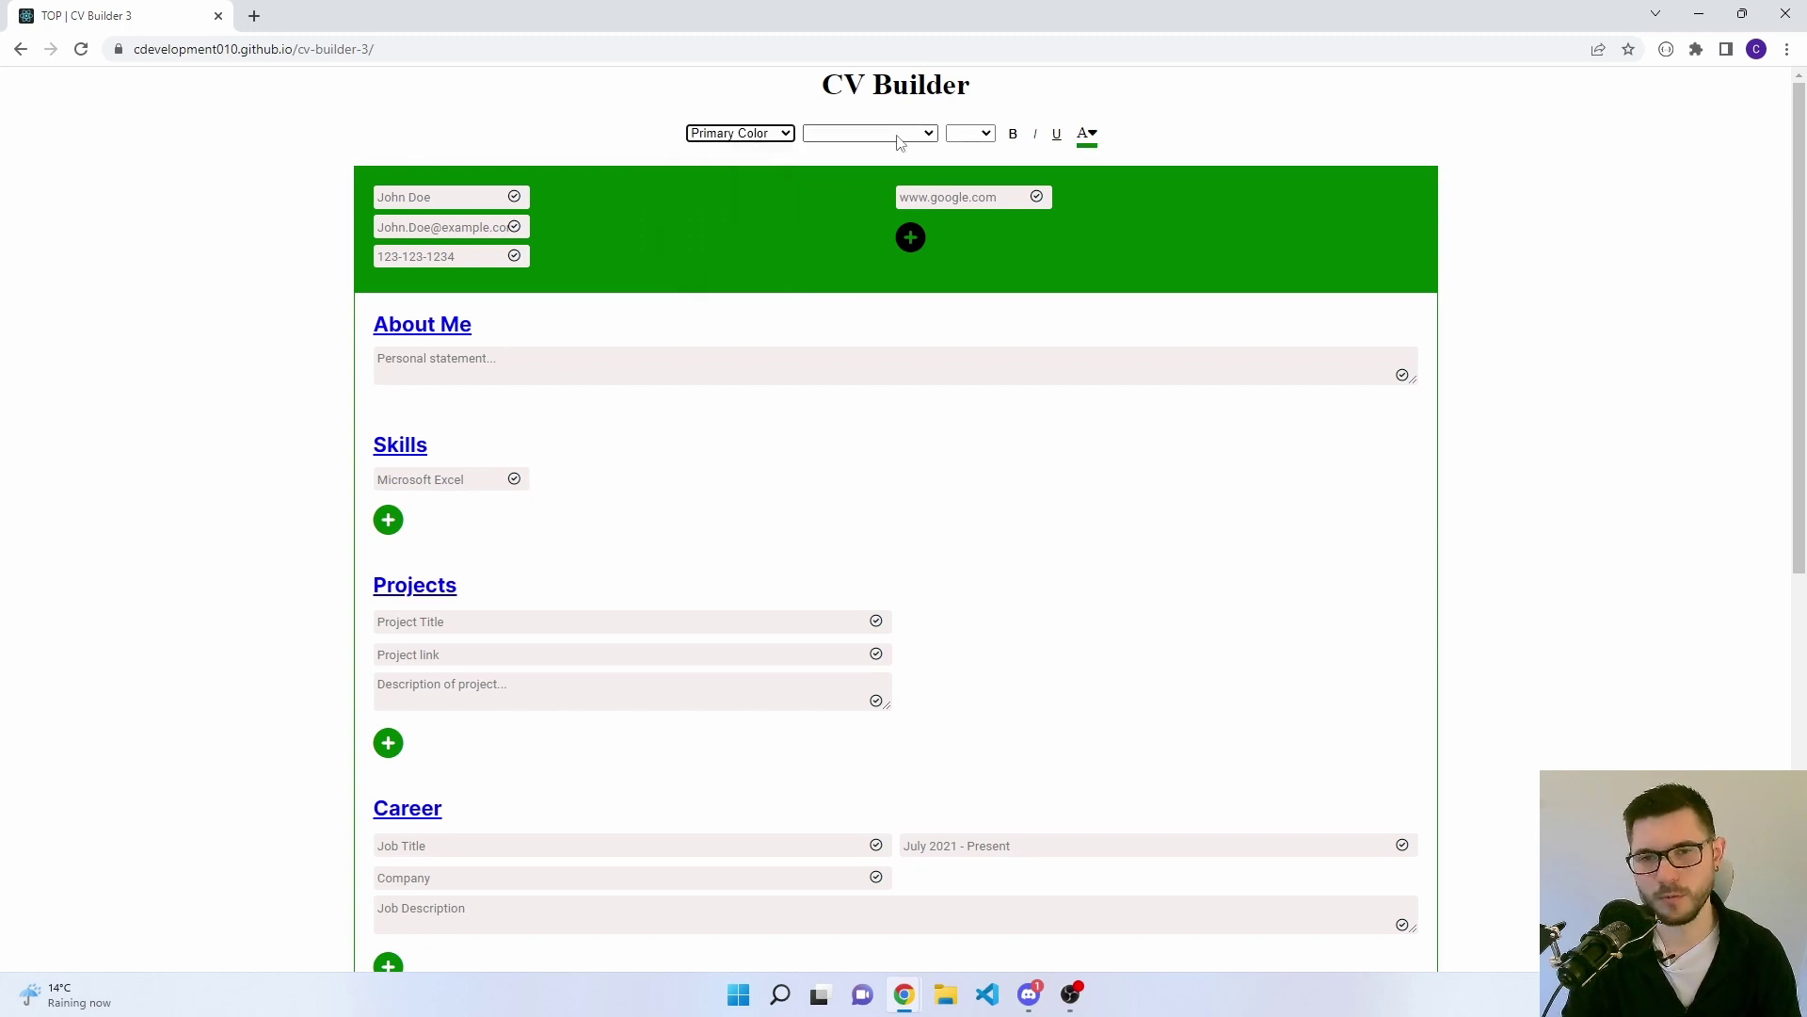
# - Check font settings for Section Header, Name, Personal Info and Sub Headers, then return to Primary Color
pyautogui.click(740, 134)
pyautogui.click(735, 166)
pyautogui.click(753, 134)
pyautogui.click(734, 181)
pyautogui.click(729, 140)
pyautogui.click(733, 197)
pyautogui.click(740, 134)
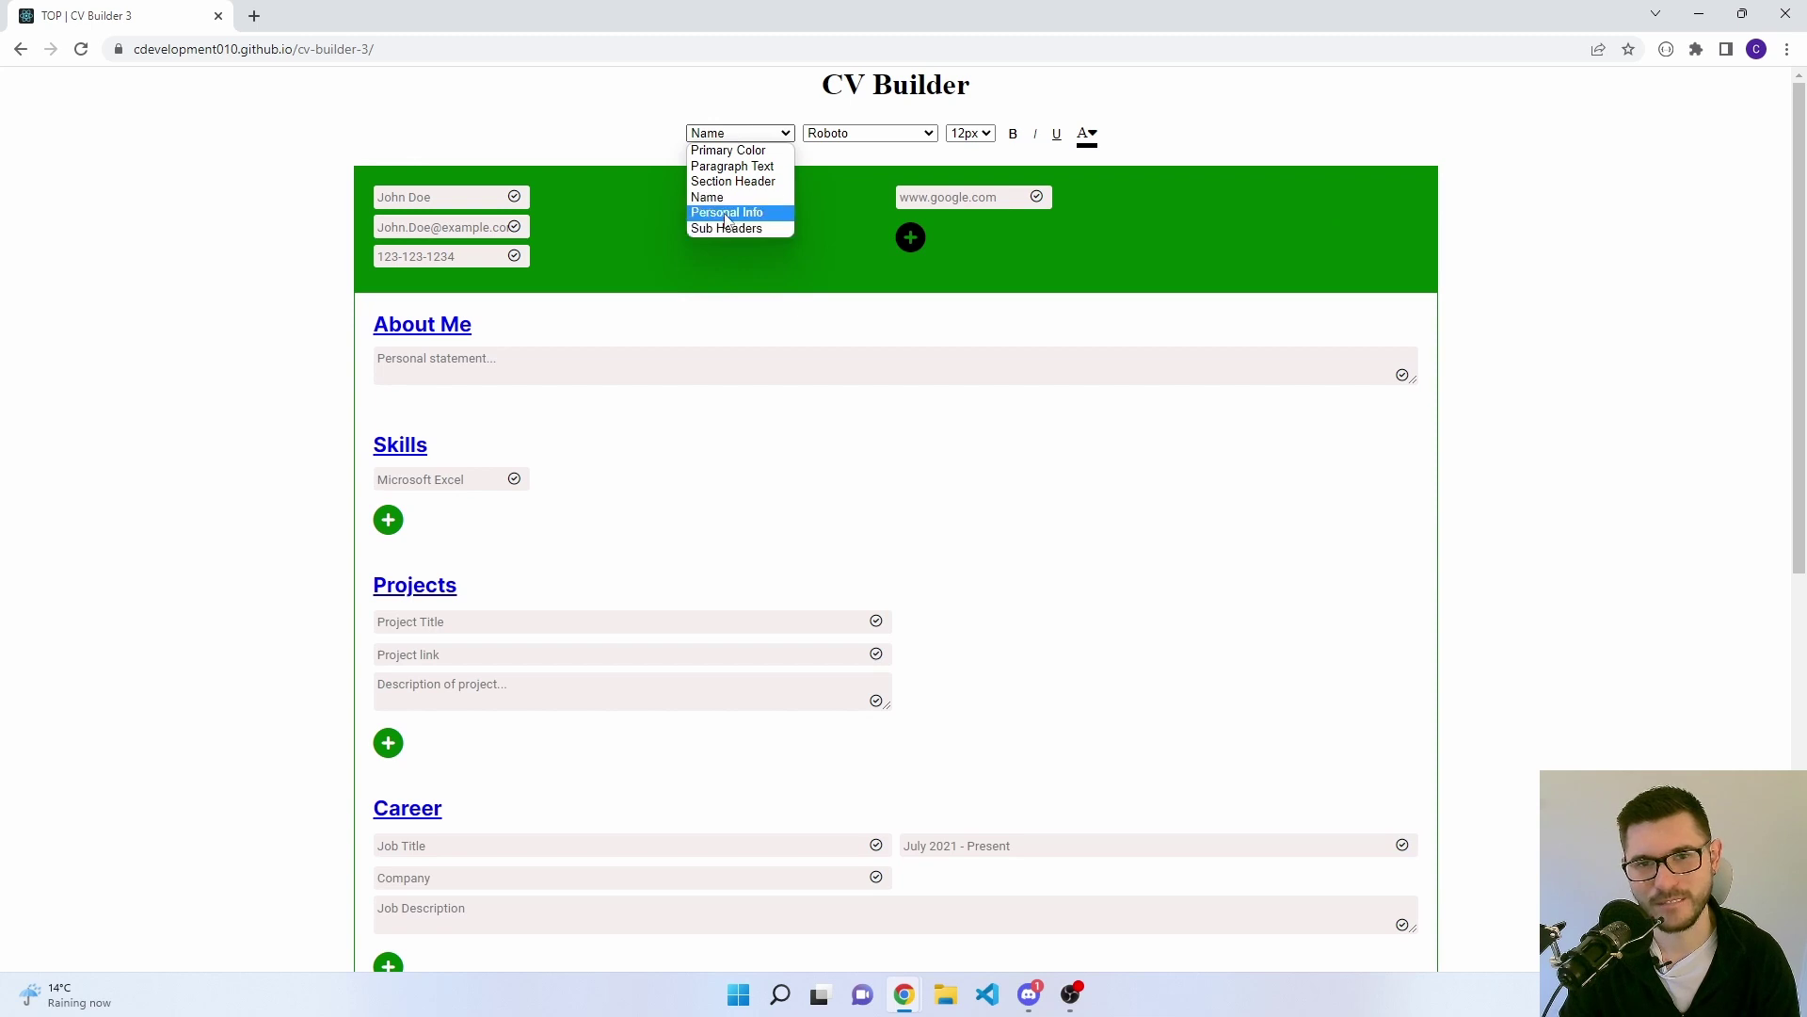
pyautogui.click(726, 213)
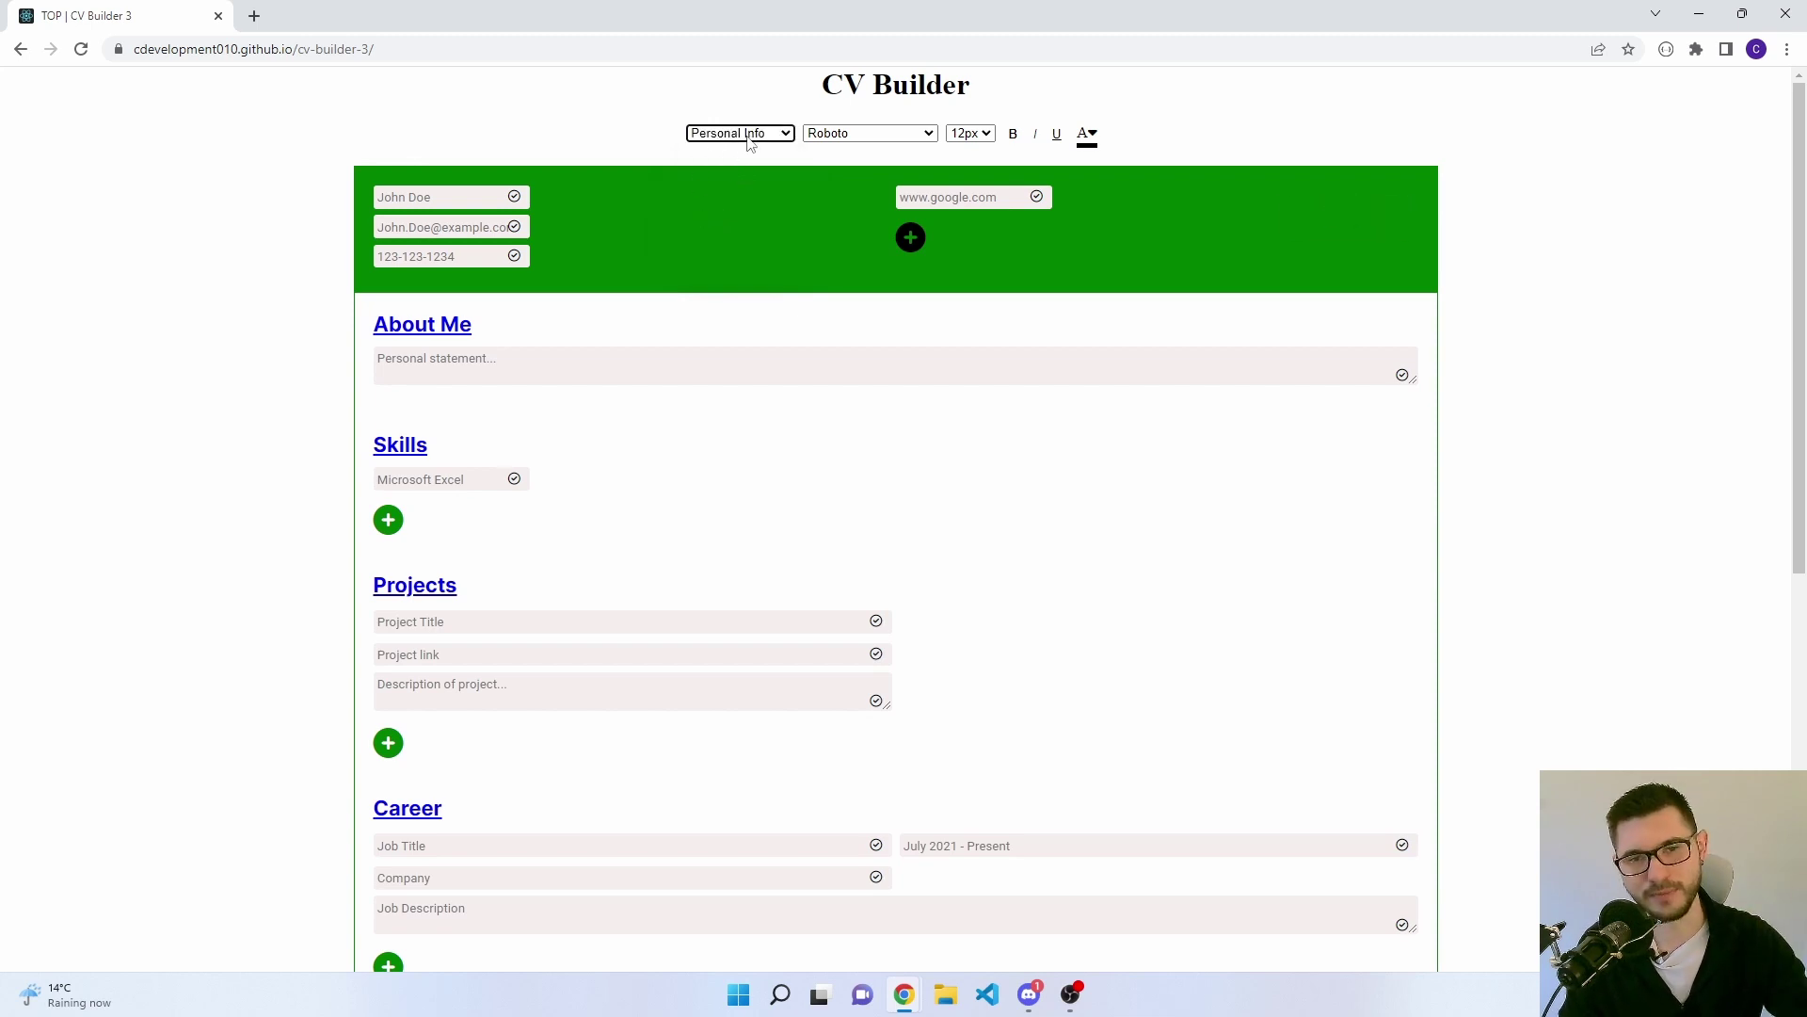
pyautogui.click(740, 134)
pyautogui.click(739, 228)
pyautogui.click(741, 134)
pyautogui.click(739, 149)
pyautogui.scroll(-3, 782, 296)
pyautogui.scroll(3, 781, 296)
pyautogui.click(1347, 343)
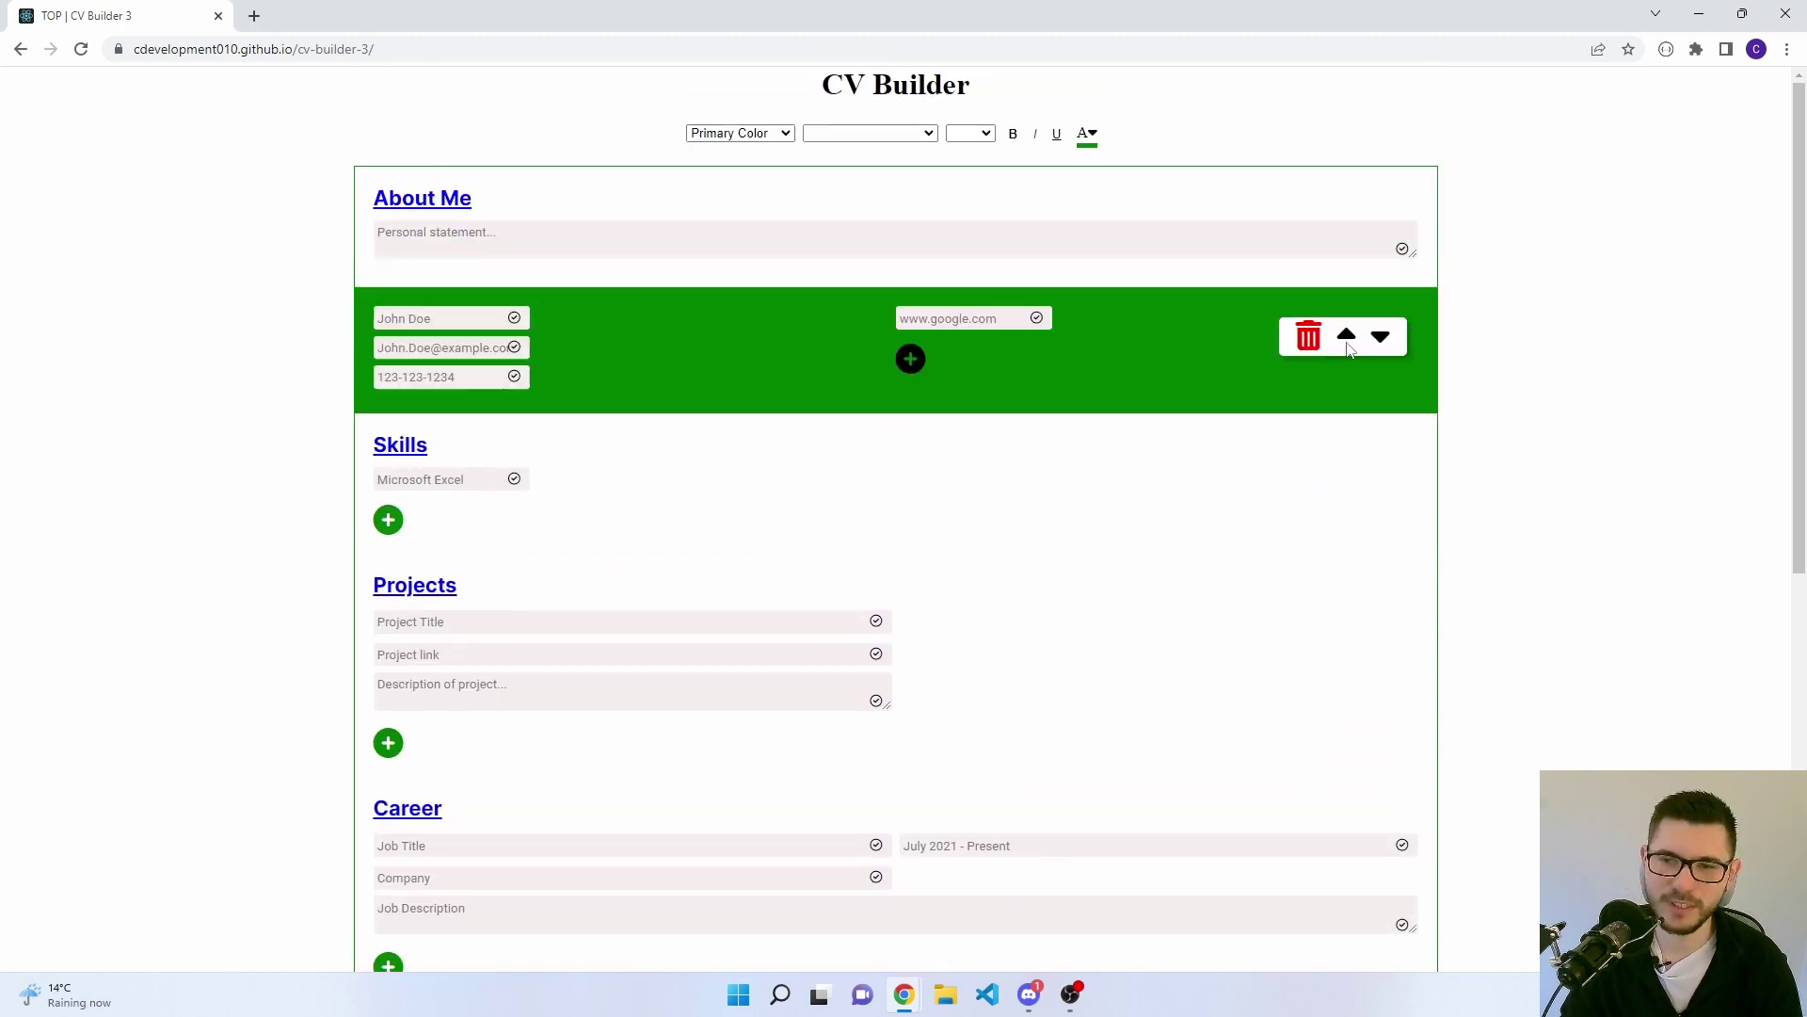
pyautogui.click(1379, 214)
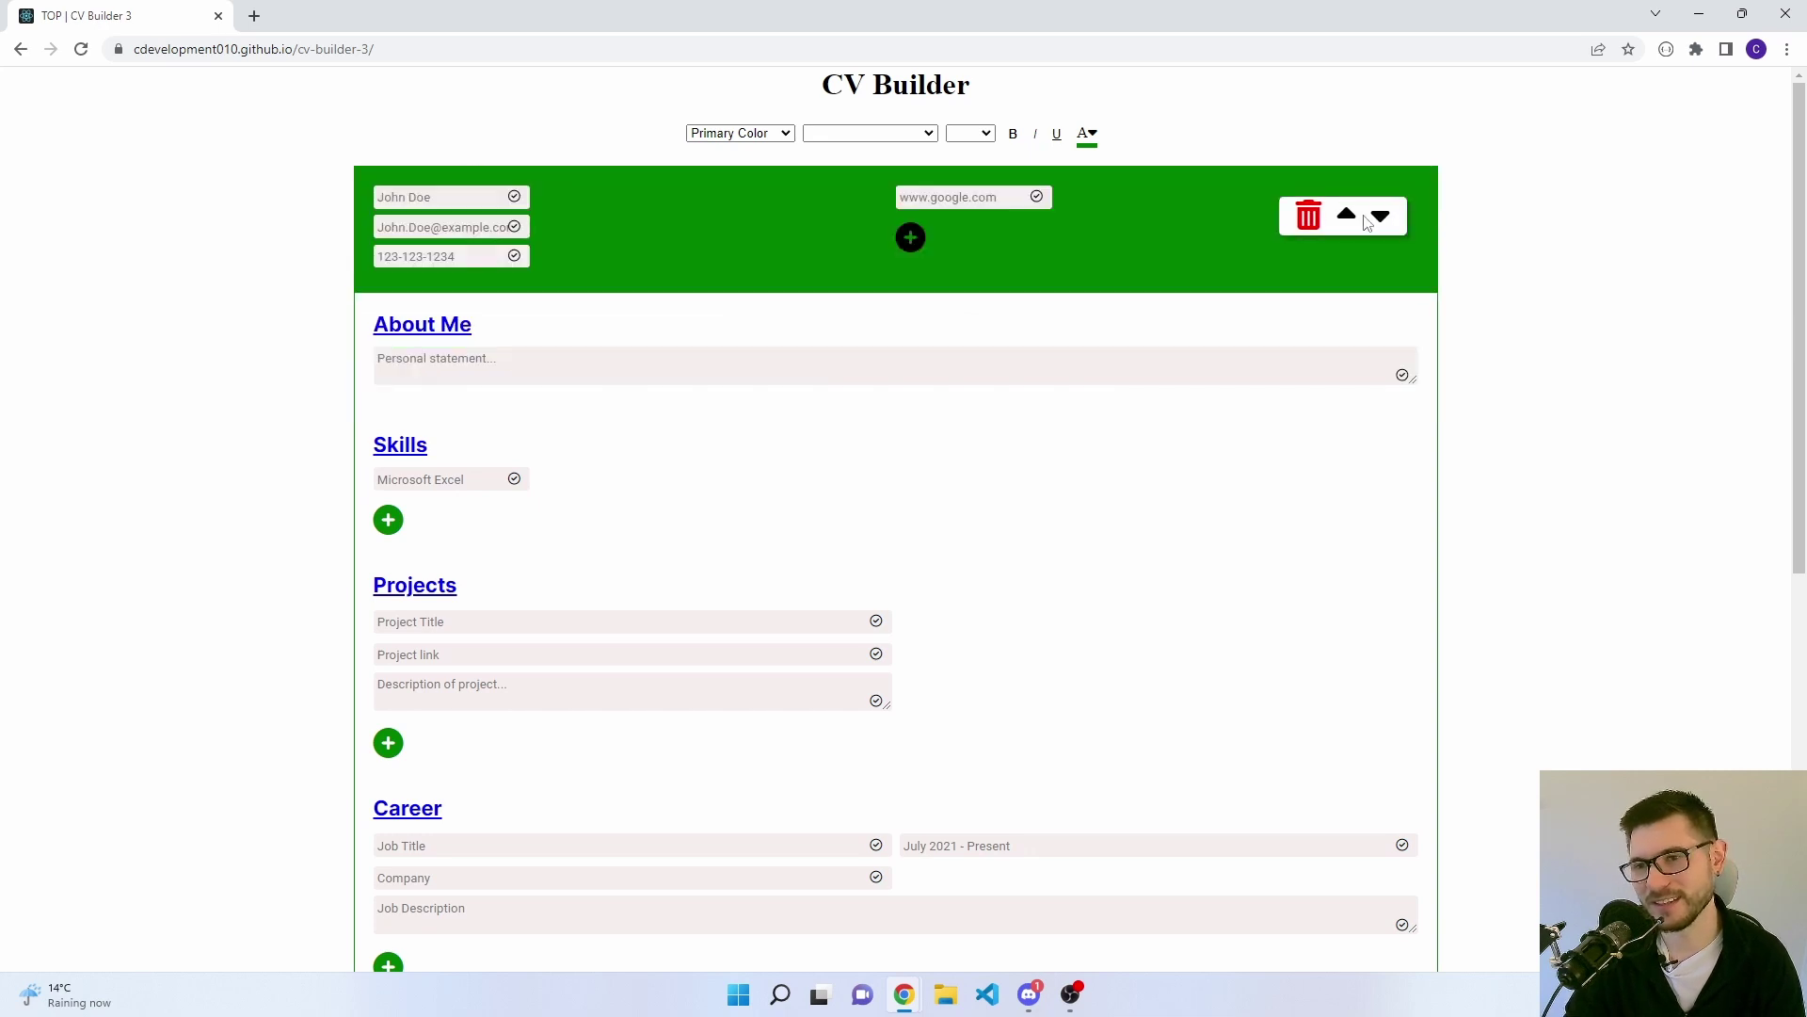
pyautogui.click(1380, 215)
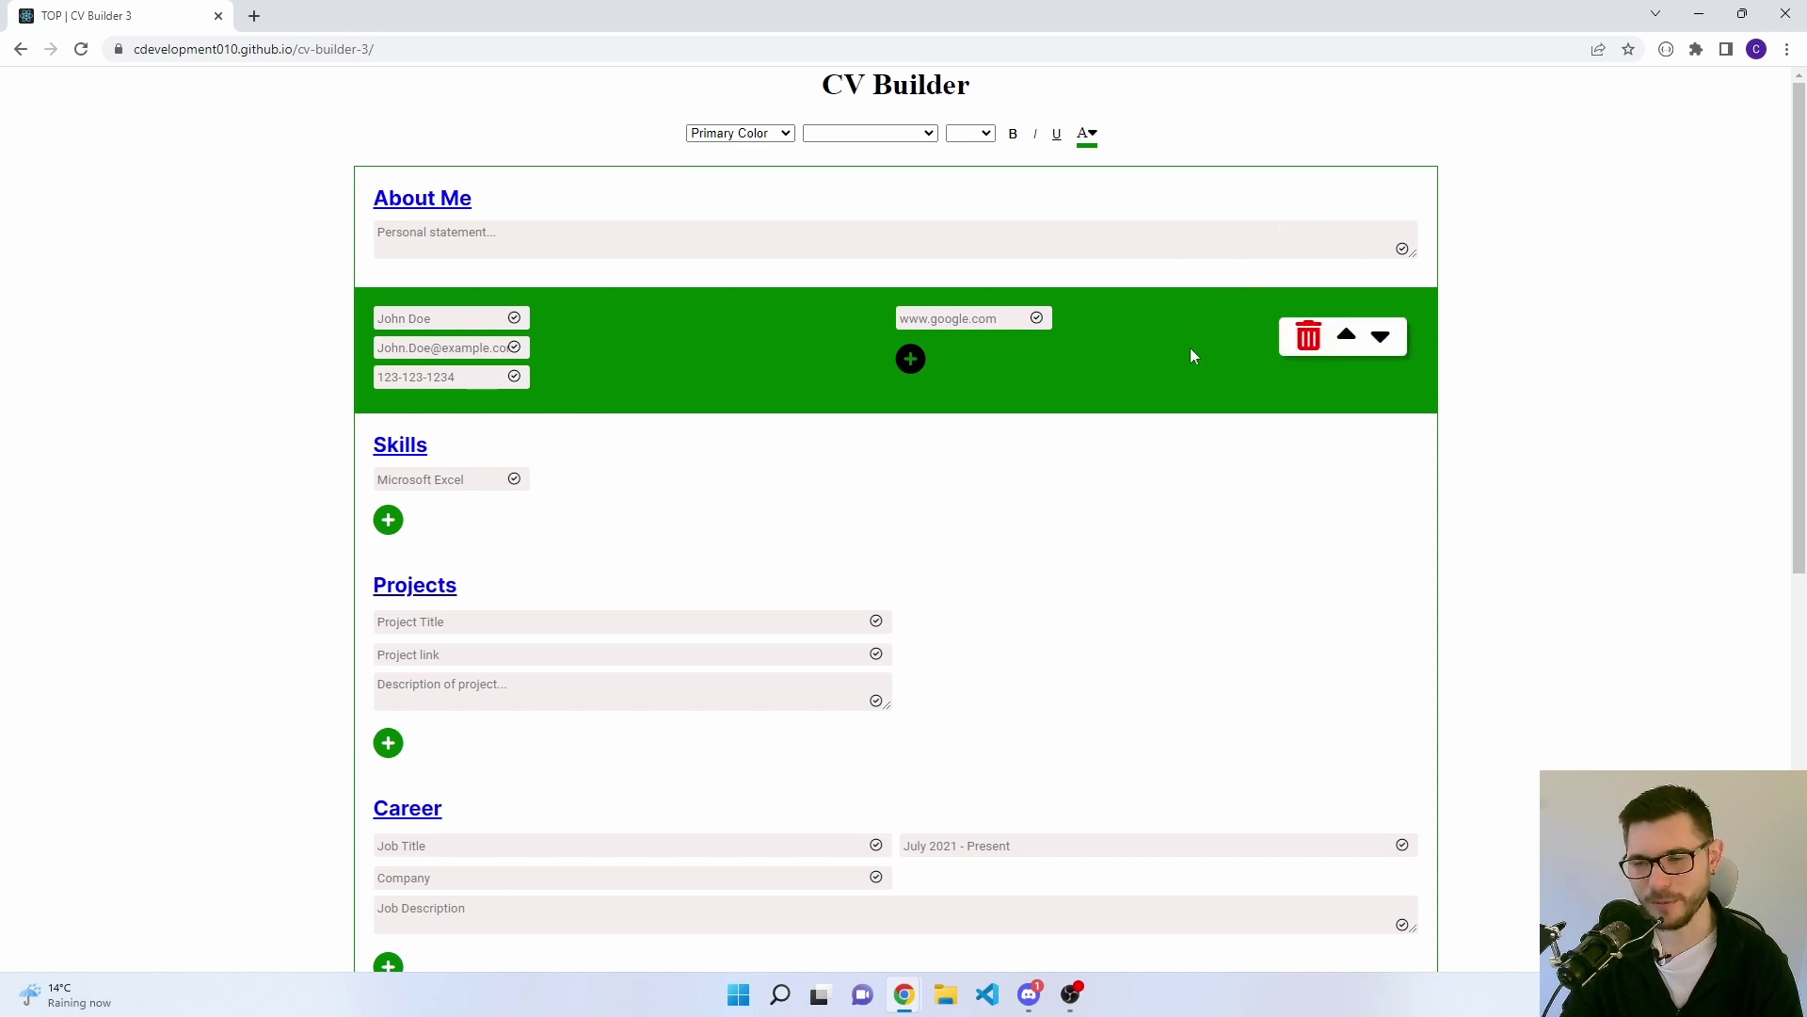
pyautogui.moveTo(1162, 354)
pyautogui.mouseDown()
pyautogui.moveTo(944, 699)
pyautogui.moveTo(1049, 452)
pyautogui.moveTo(1130, 370)
pyautogui.mouseUp()
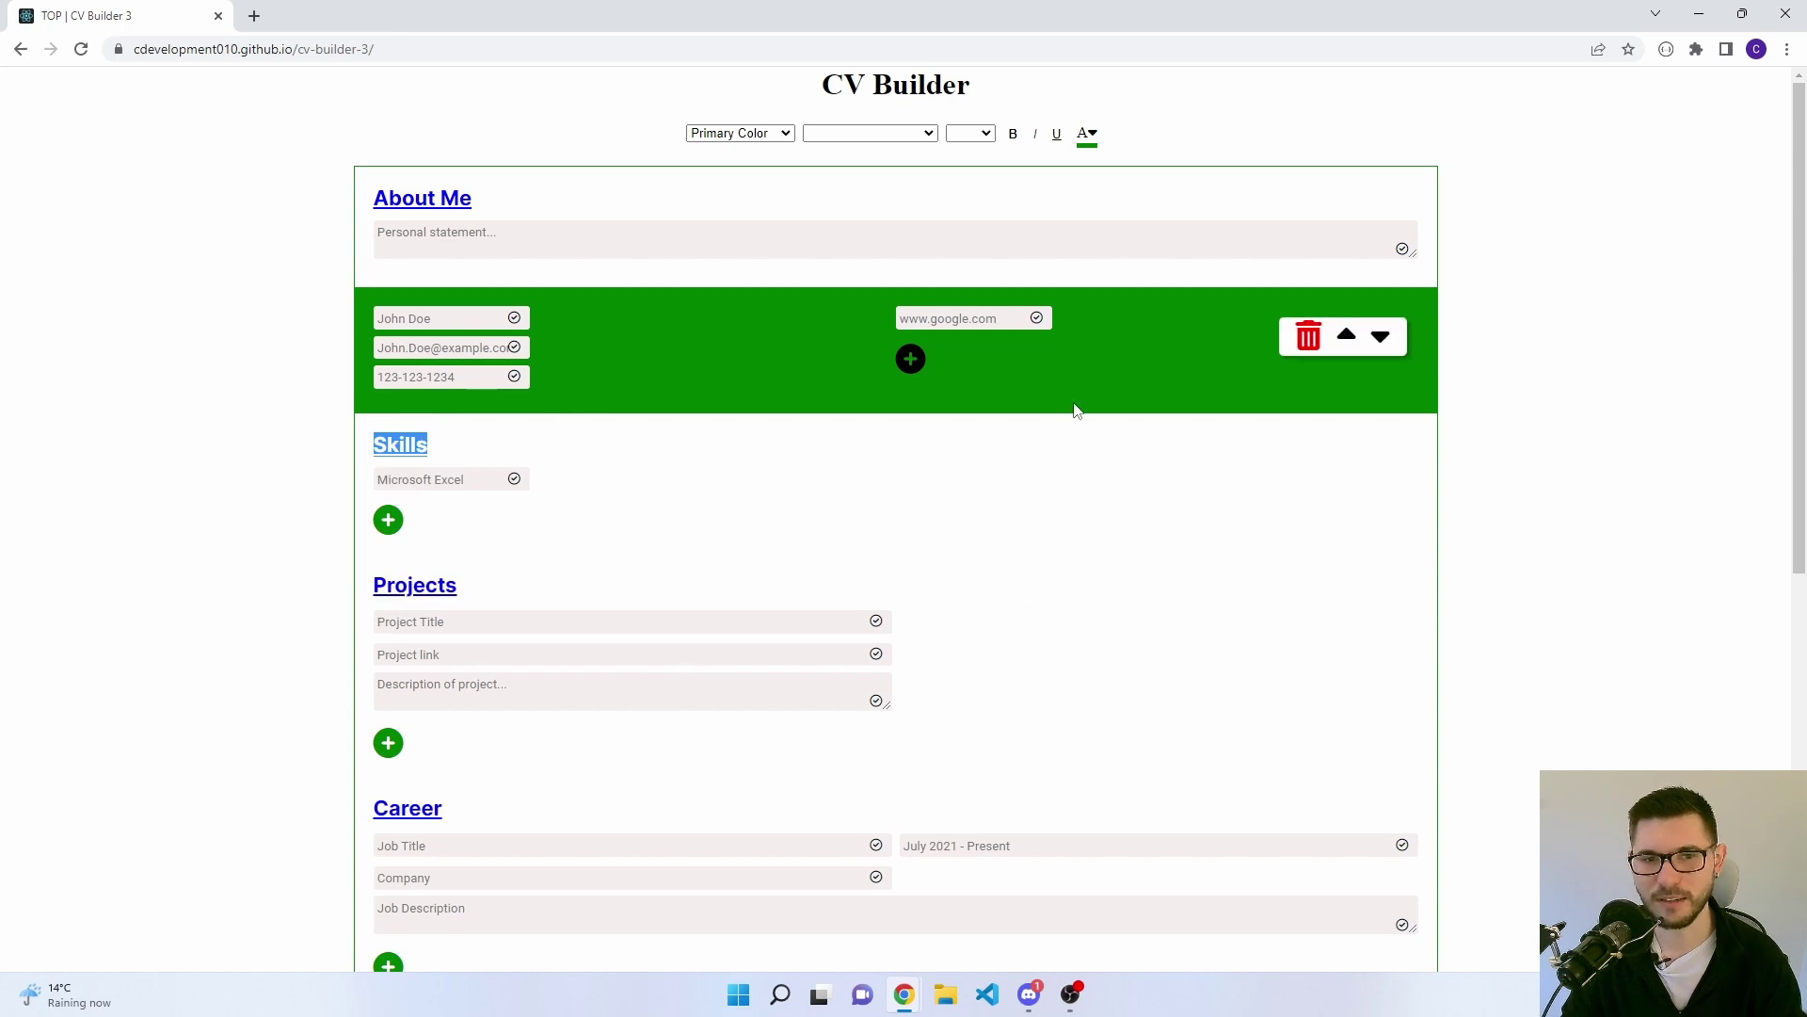
pyautogui.click(1377, 336)
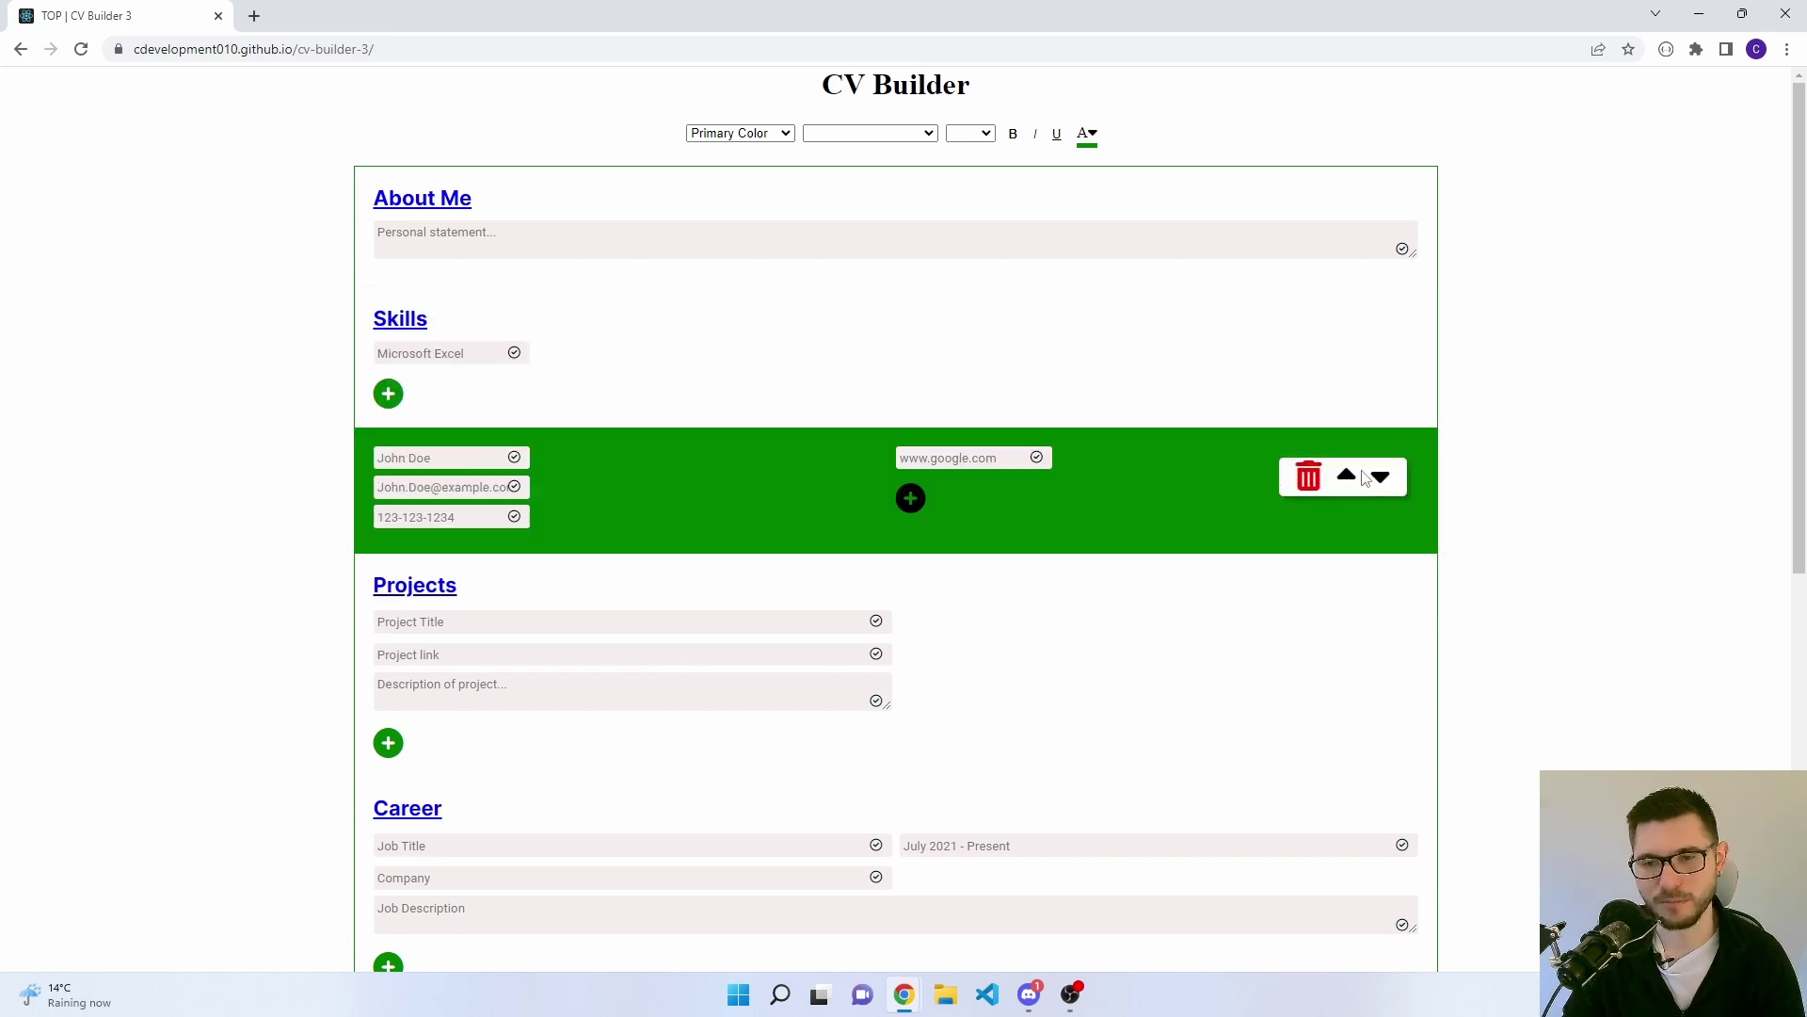
pyautogui.click(1352, 464)
pyautogui.click(1345, 332)
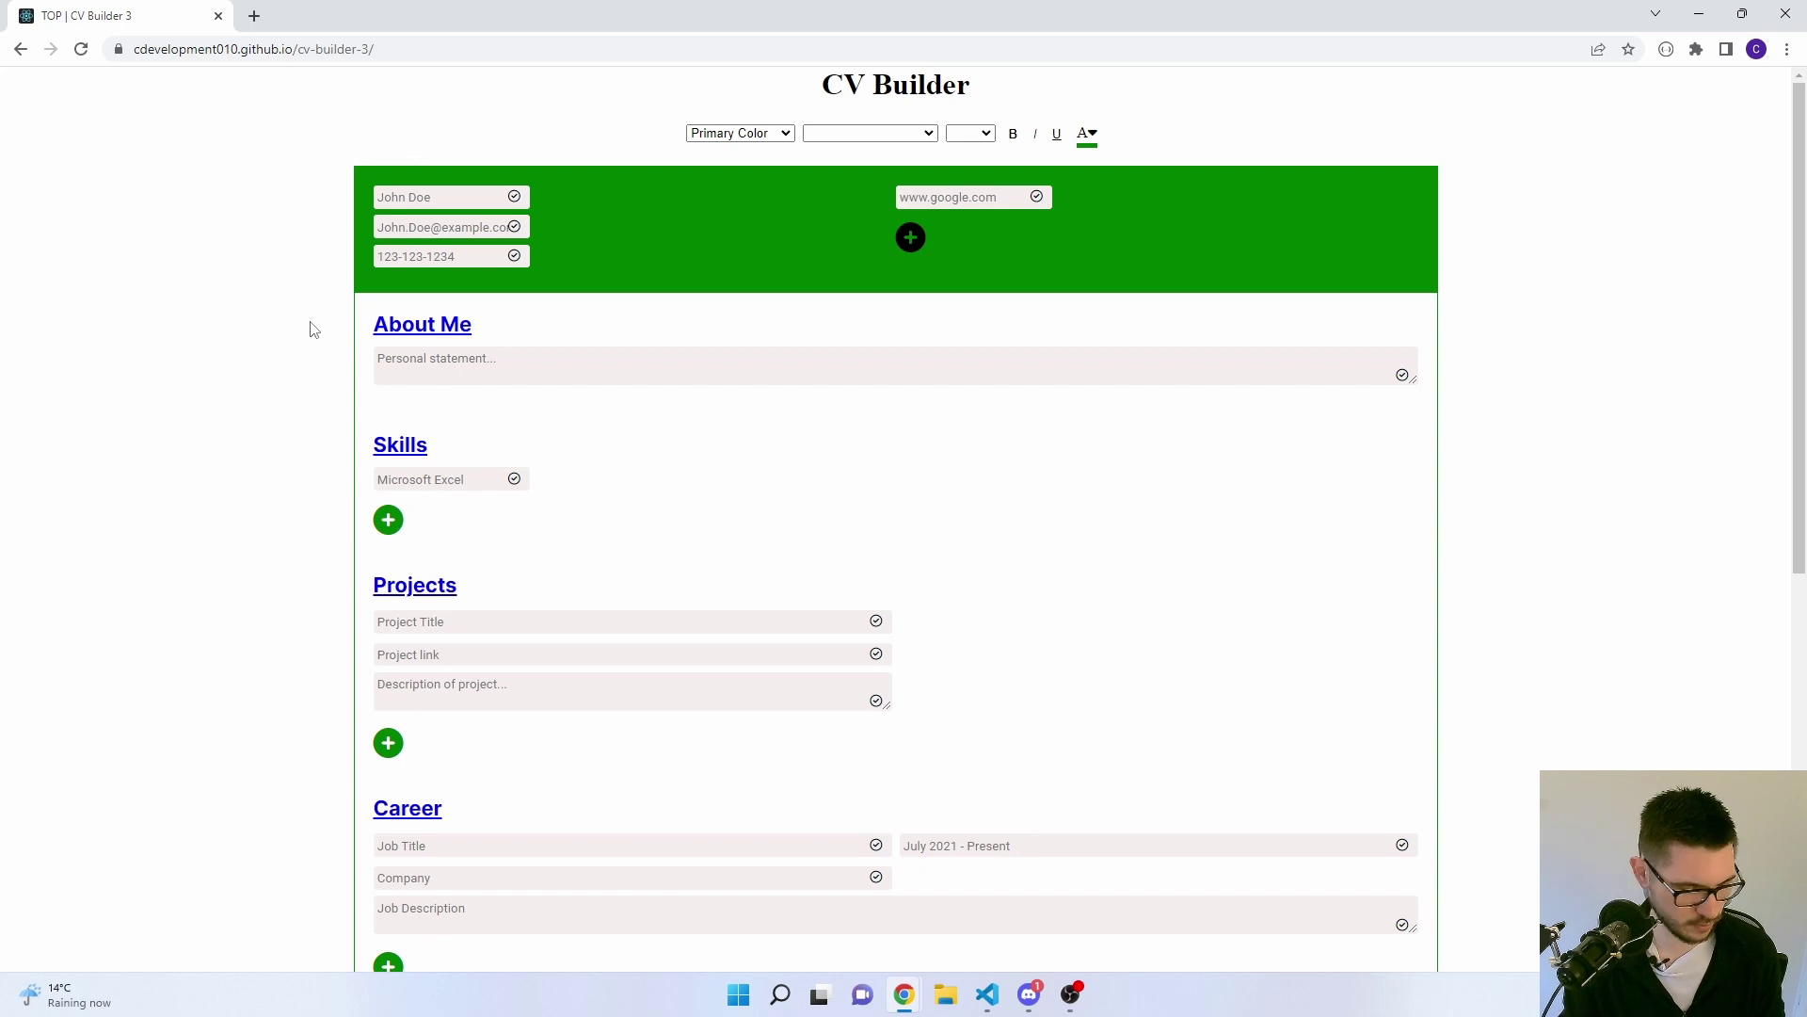
# - In VS Code, glance at InputEditable.js, then review Career.js's title and state fields
pyautogui.hotkey('alt', 'Tab')
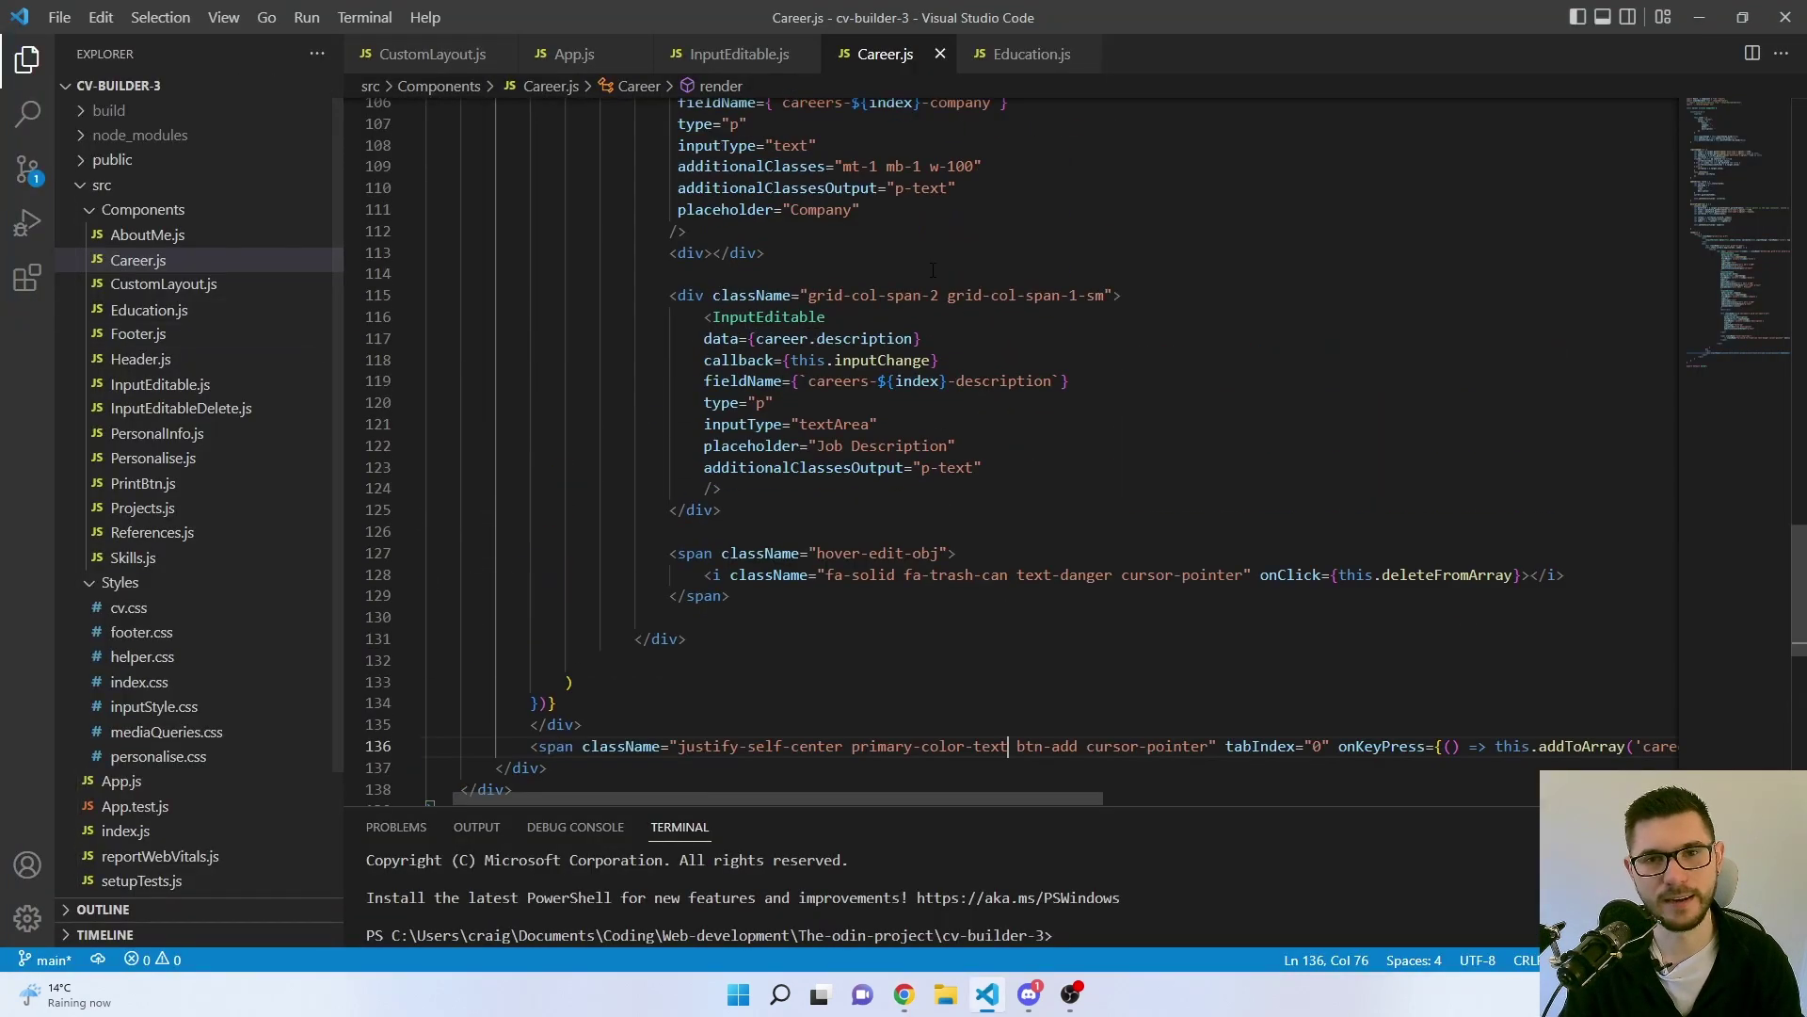
pyautogui.scroll(10, 929, 271)
pyautogui.click(729, 54)
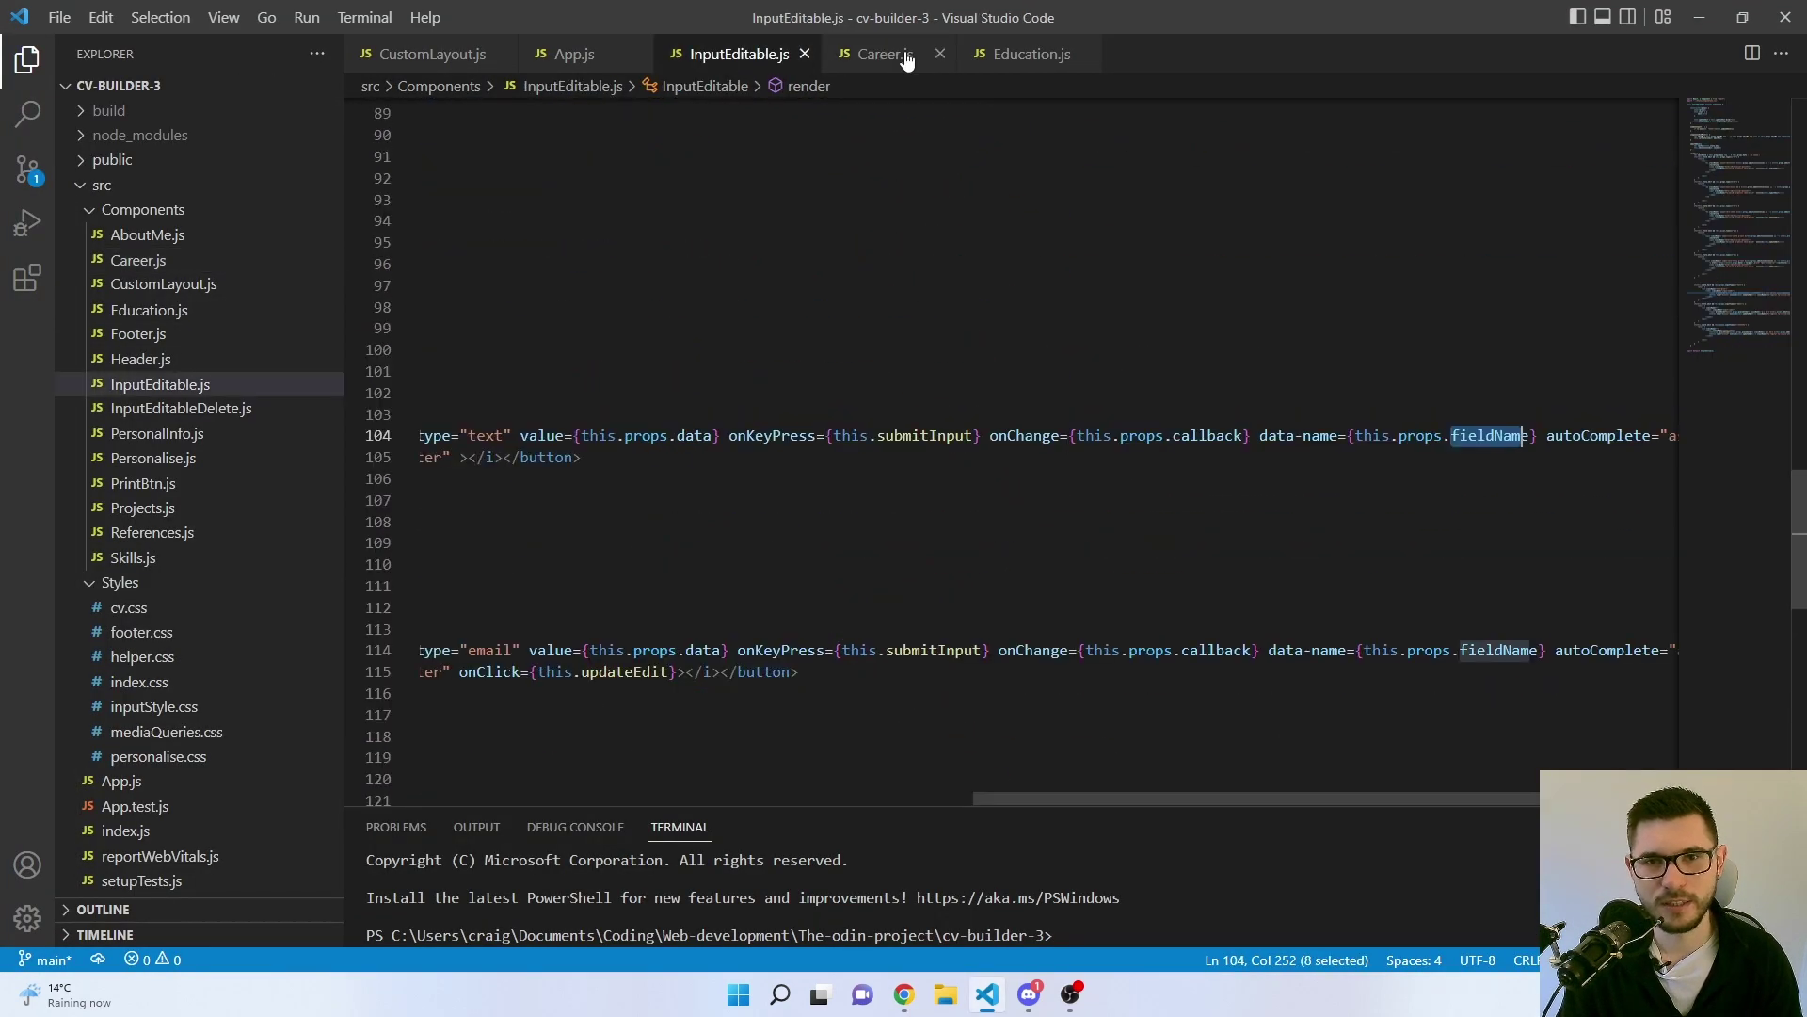
pyautogui.click(895, 55)
pyautogui.scroll(5, 864, 248)
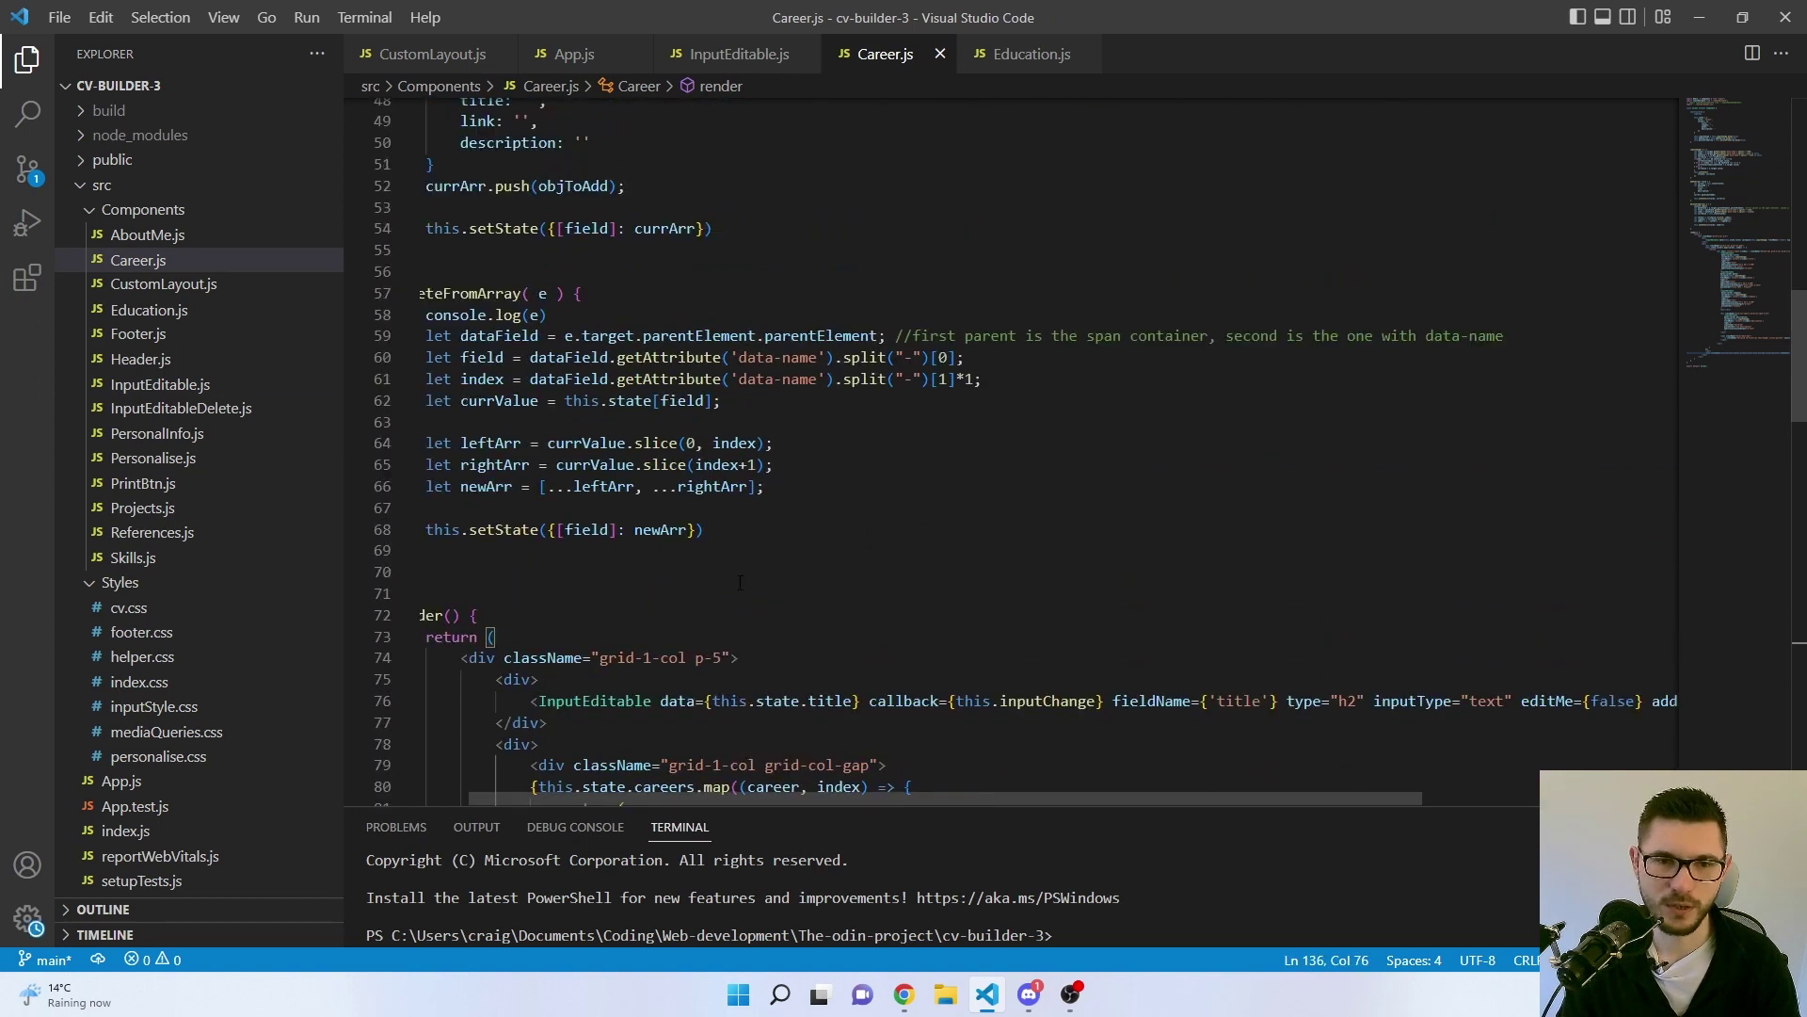
pyautogui.moveTo(805, 800); pyautogui.dragTo(546, 755)
pyautogui.scroll(2, 546, 755)
pyautogui.scroll(8, 500, 256)
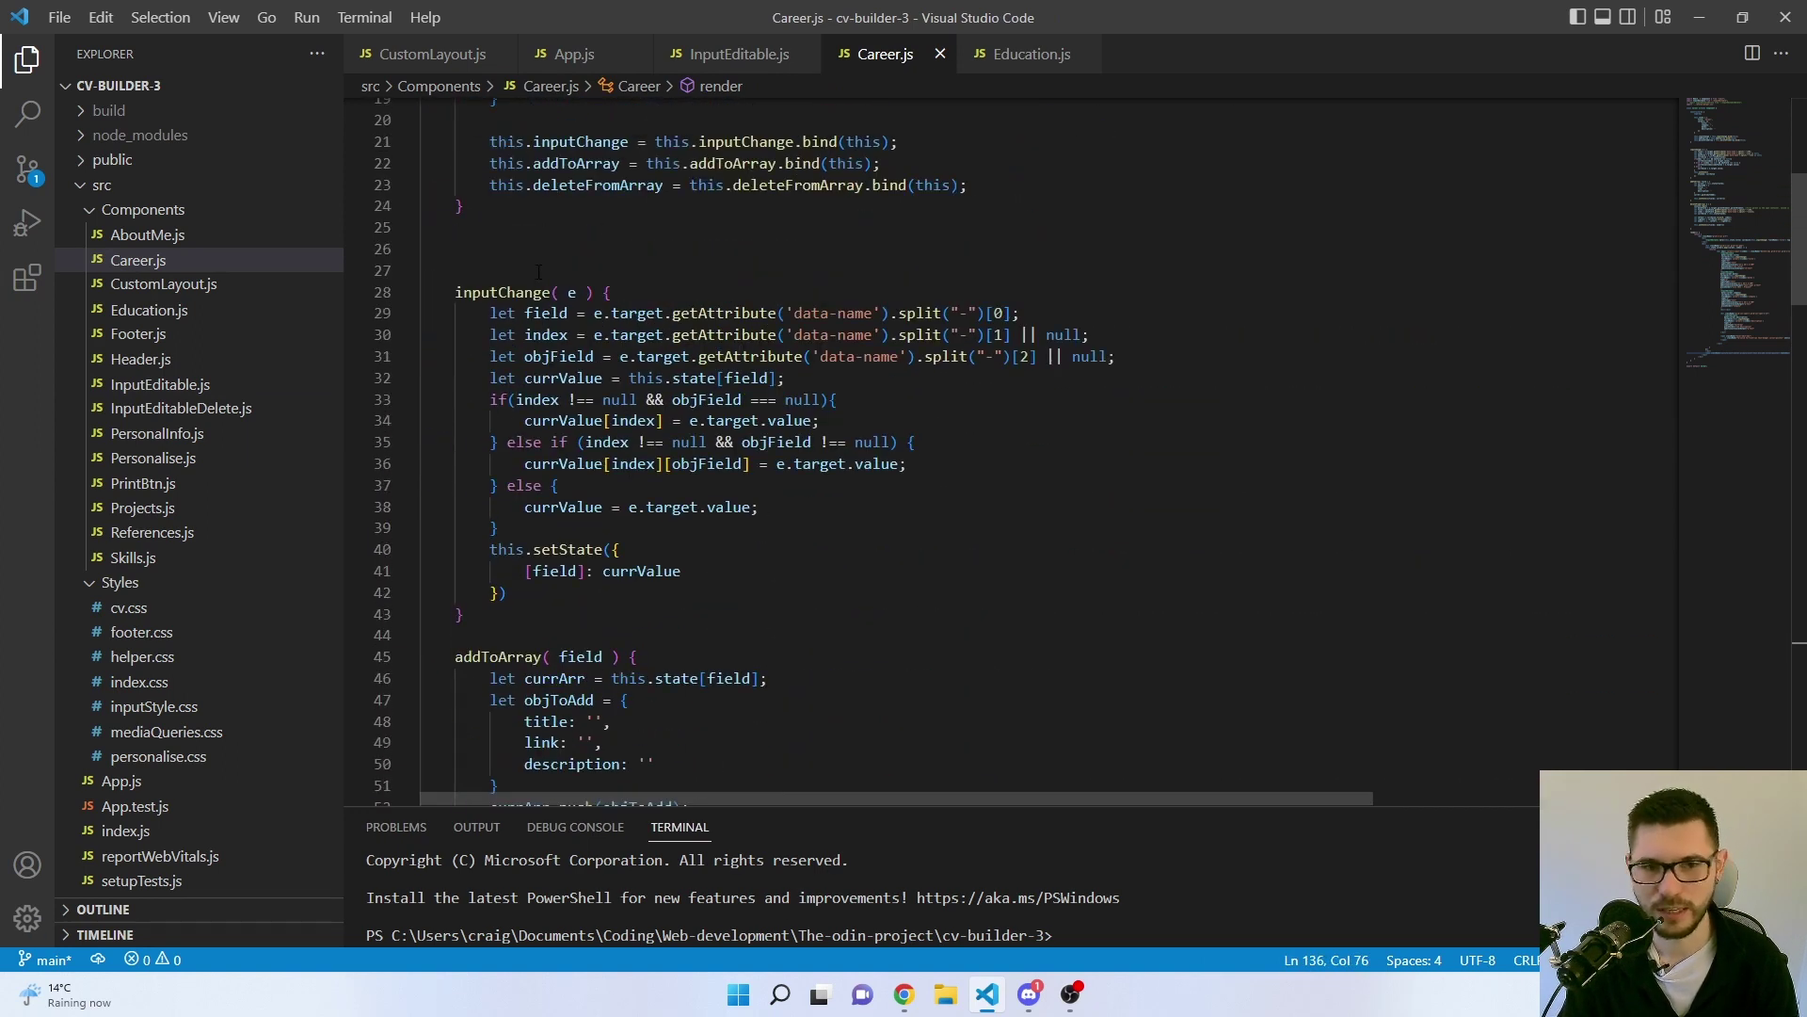
pyautogui.scroll(6, 544, 282)
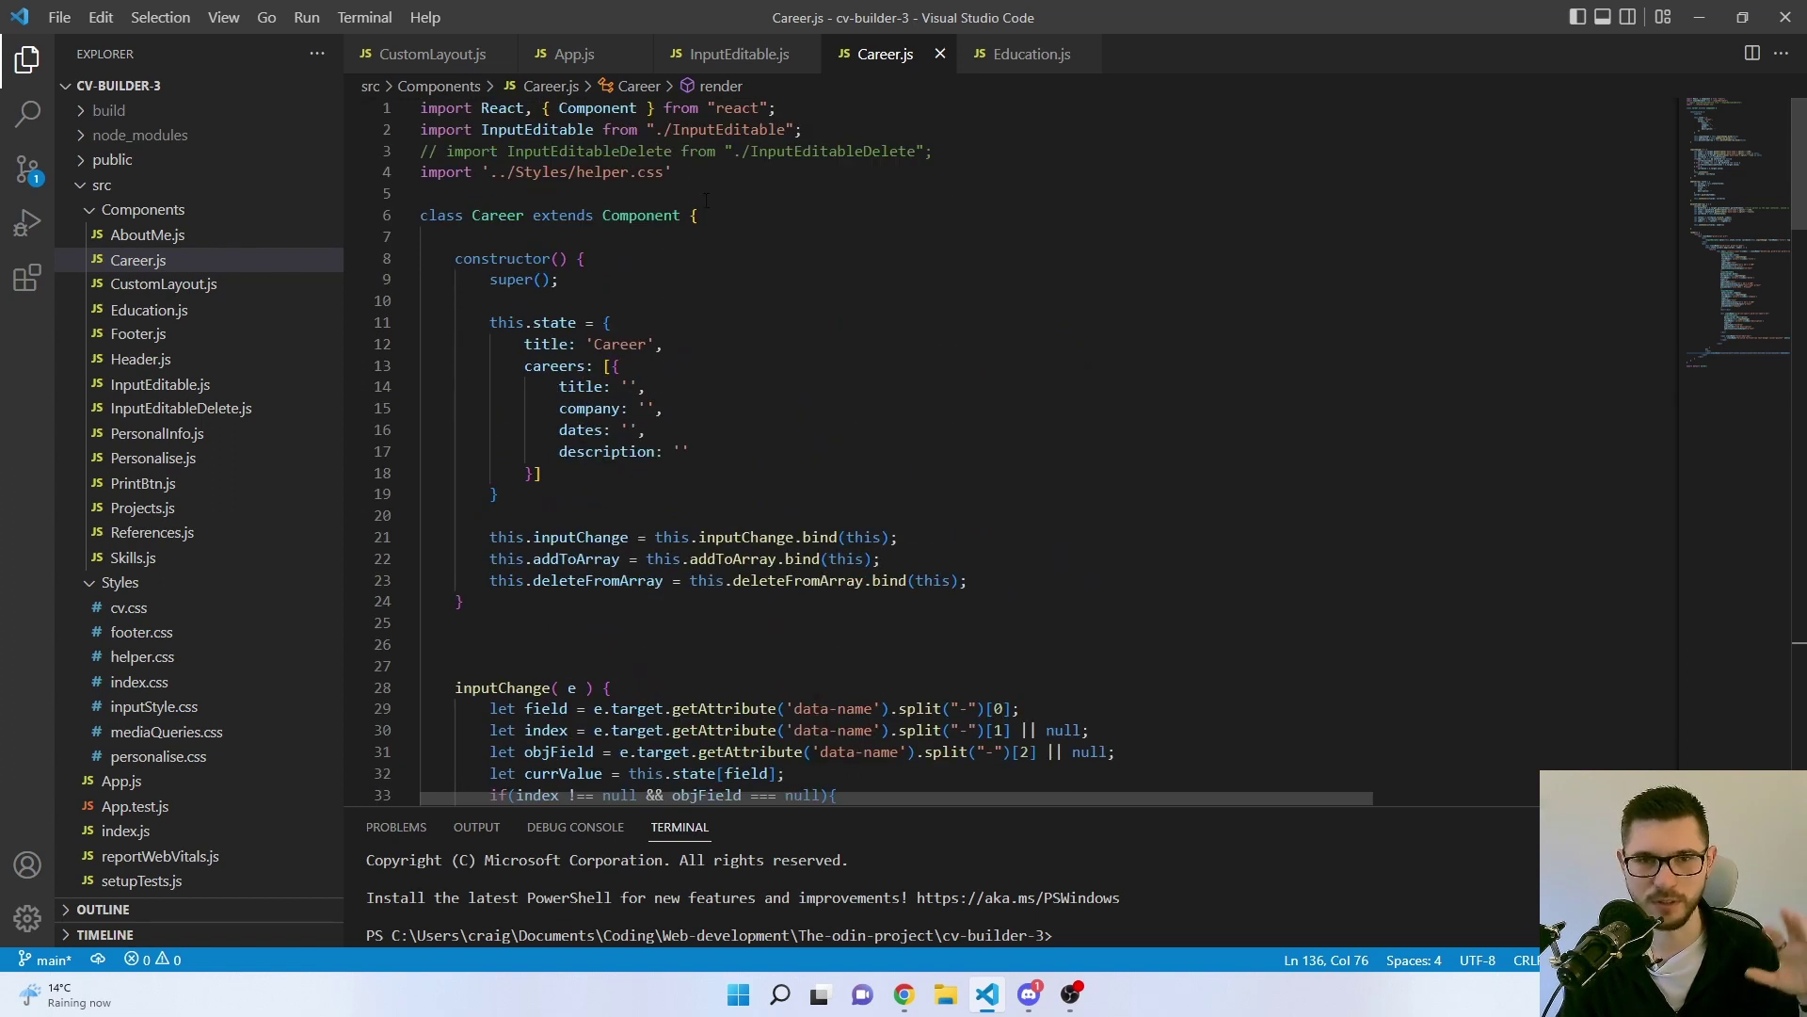
pyautogui.click(577, 386)
pyautogui.press('Down')
pyautogui.press('Down')
pyautogui.press('Down')
# - Open Education.js and highlight its inputChange, addToArray and deleteFromArray methods
pyautogui.hotkey('ctrl', 'pagedown')
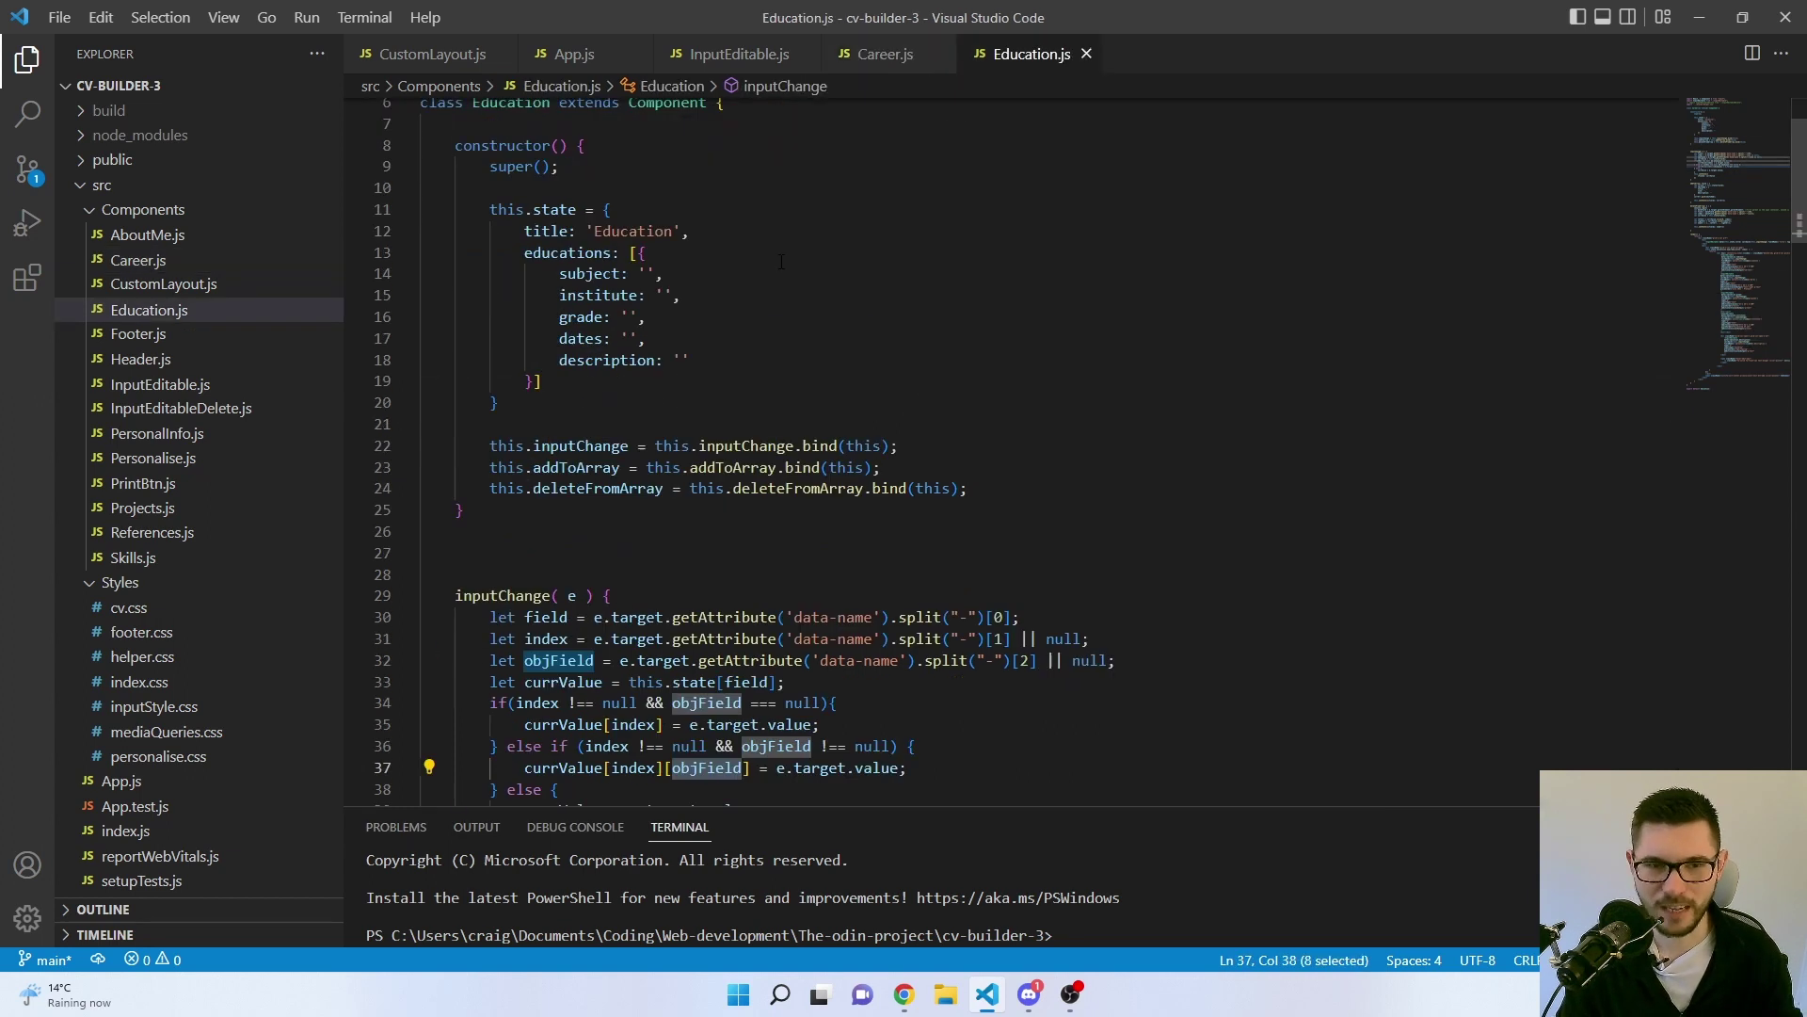
pyautogui.scroll(-5, 781, 259)
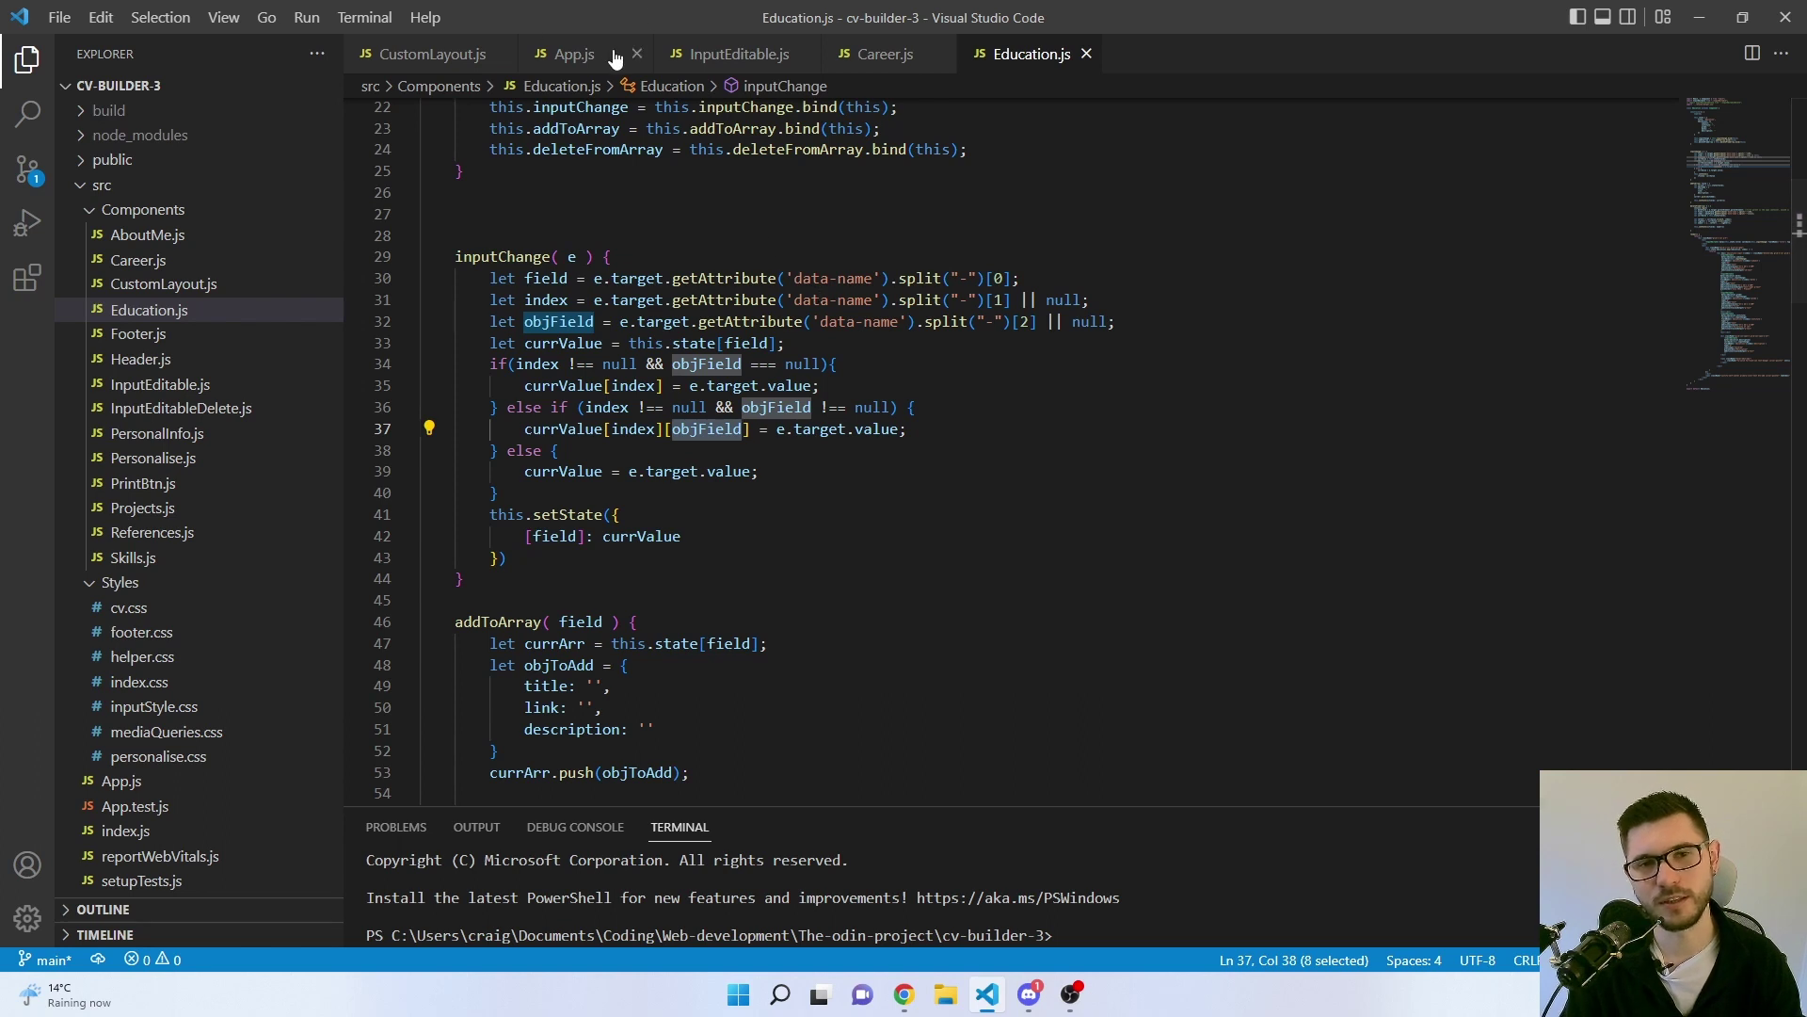
pyautogui.scroll(6, 794, 232)
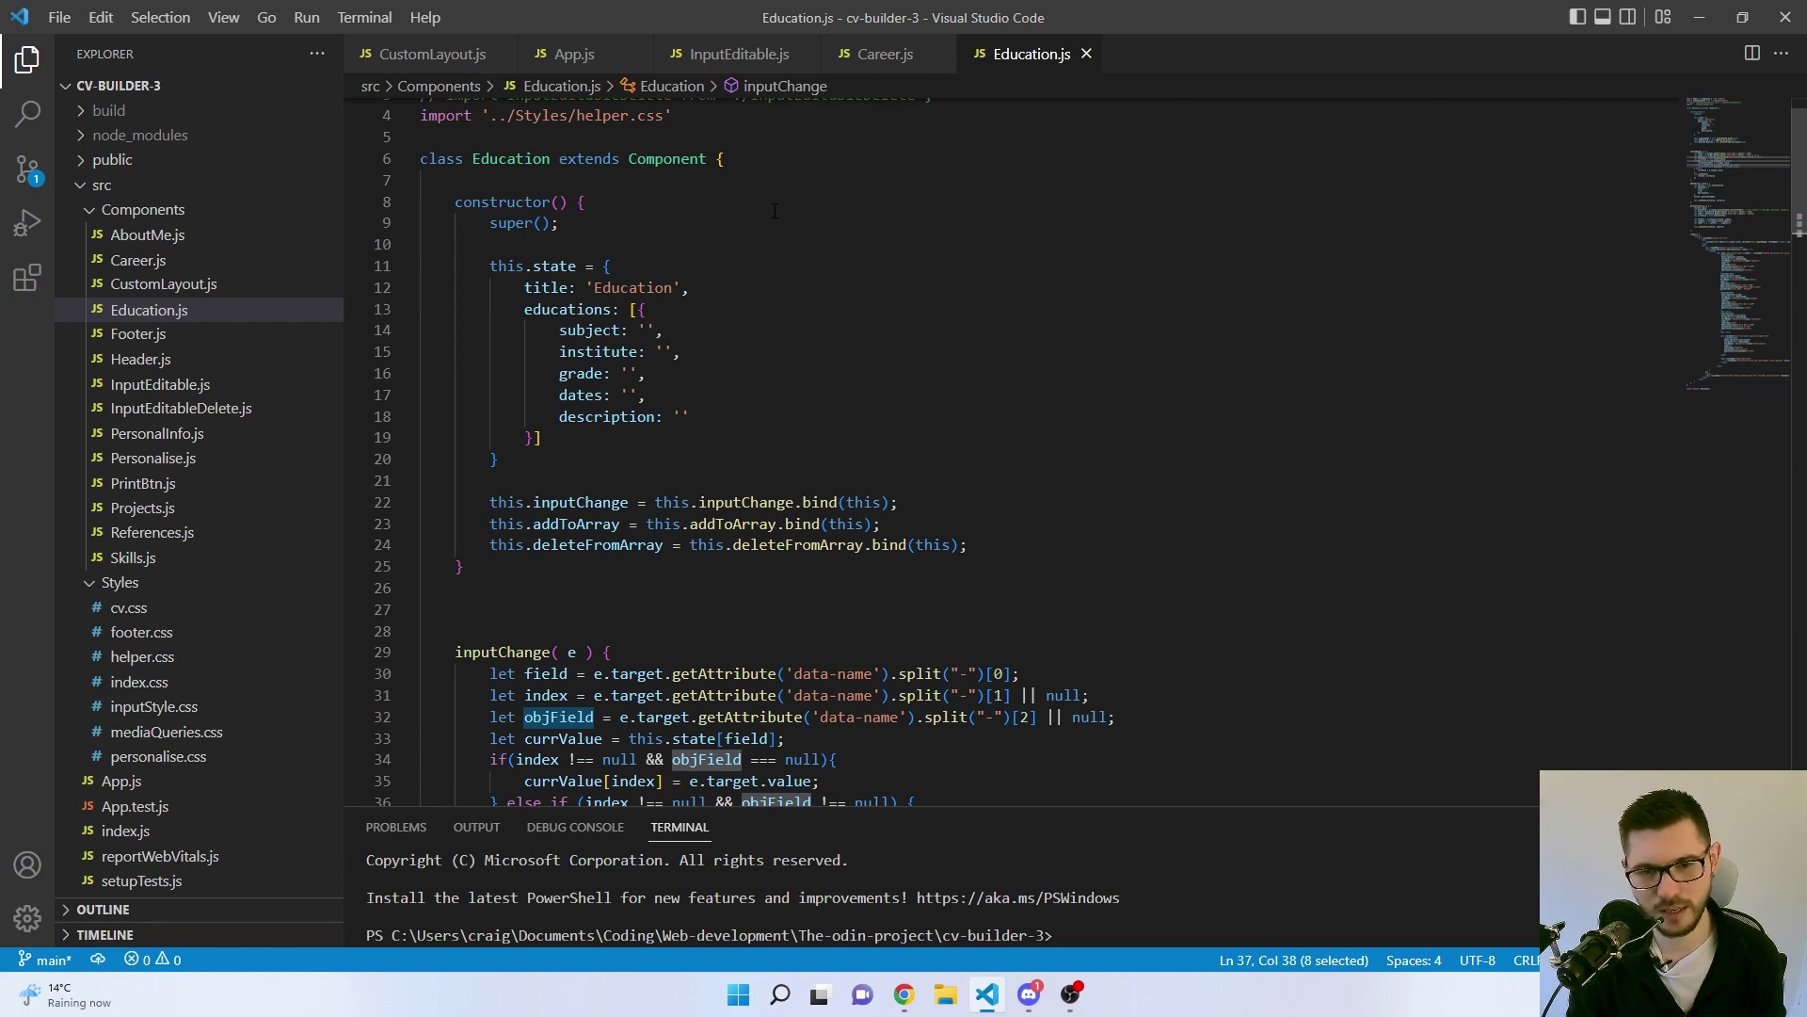
pyautogui.scroll(-5, 811, 317)
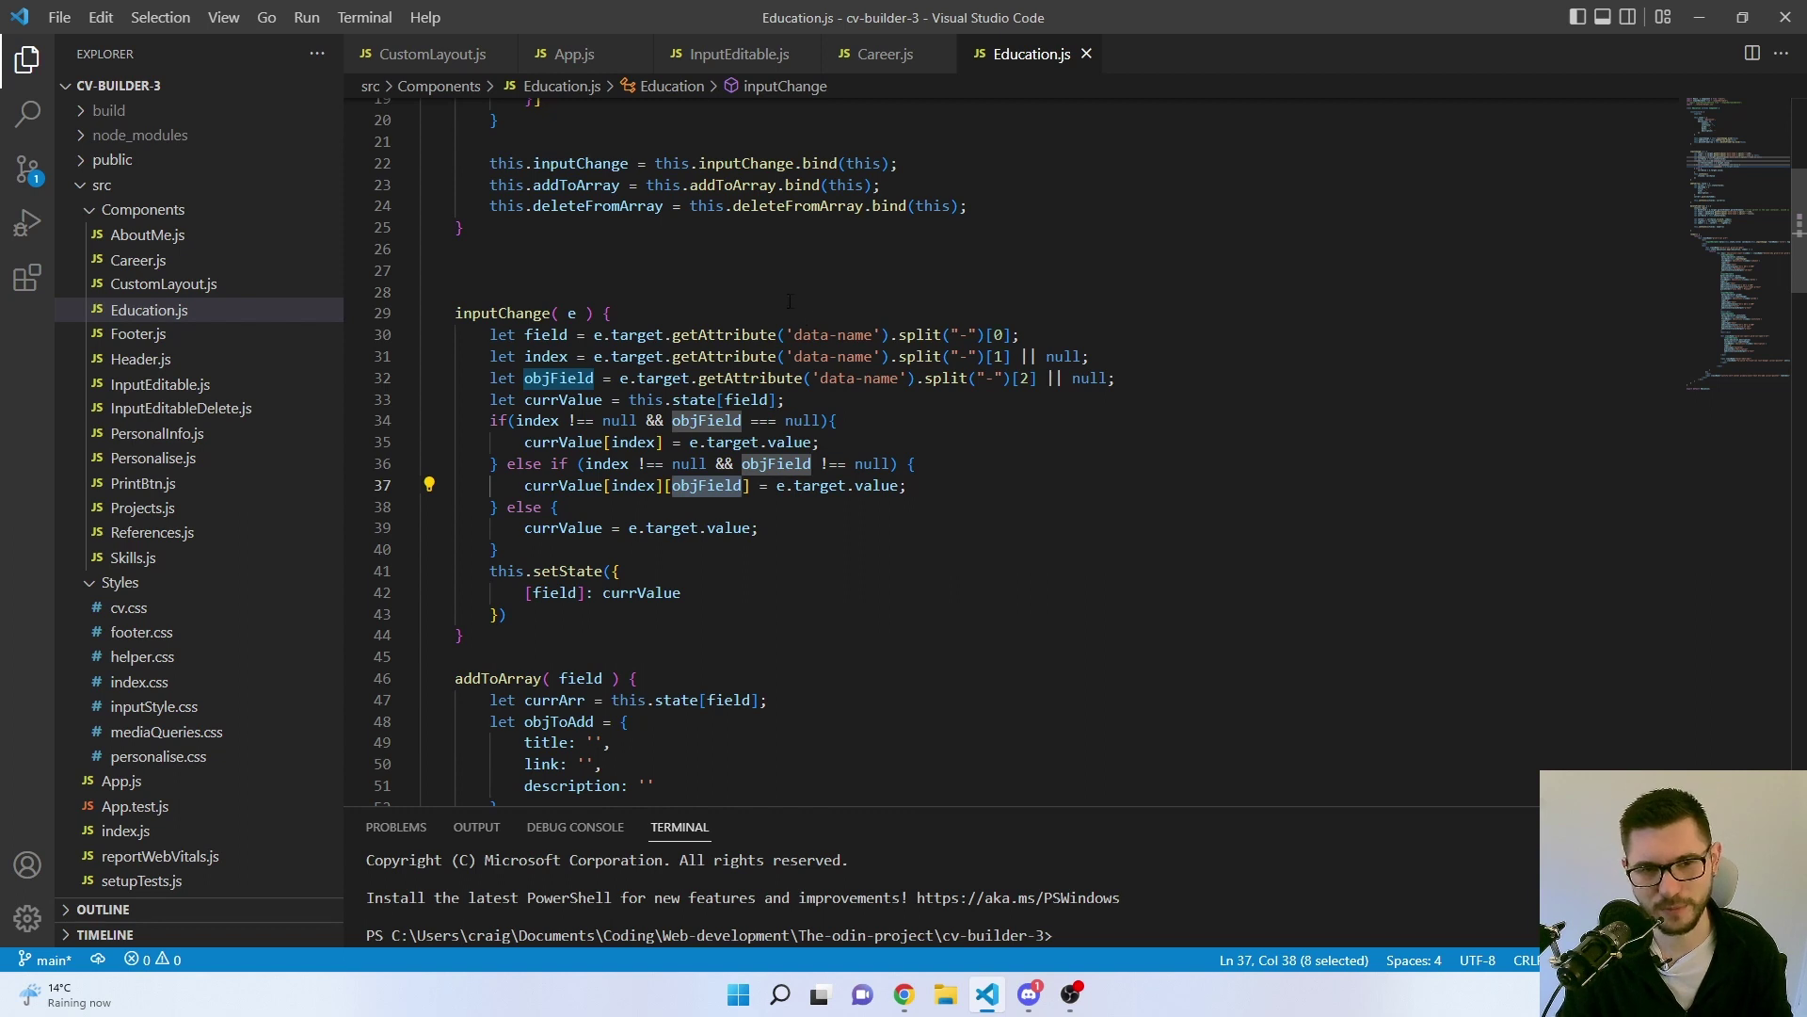
pyautogui.doubleClick(502, 313)
pyautogui.scroll(-3, 516, 343)
pyautogui.doubleClick(508, 508)
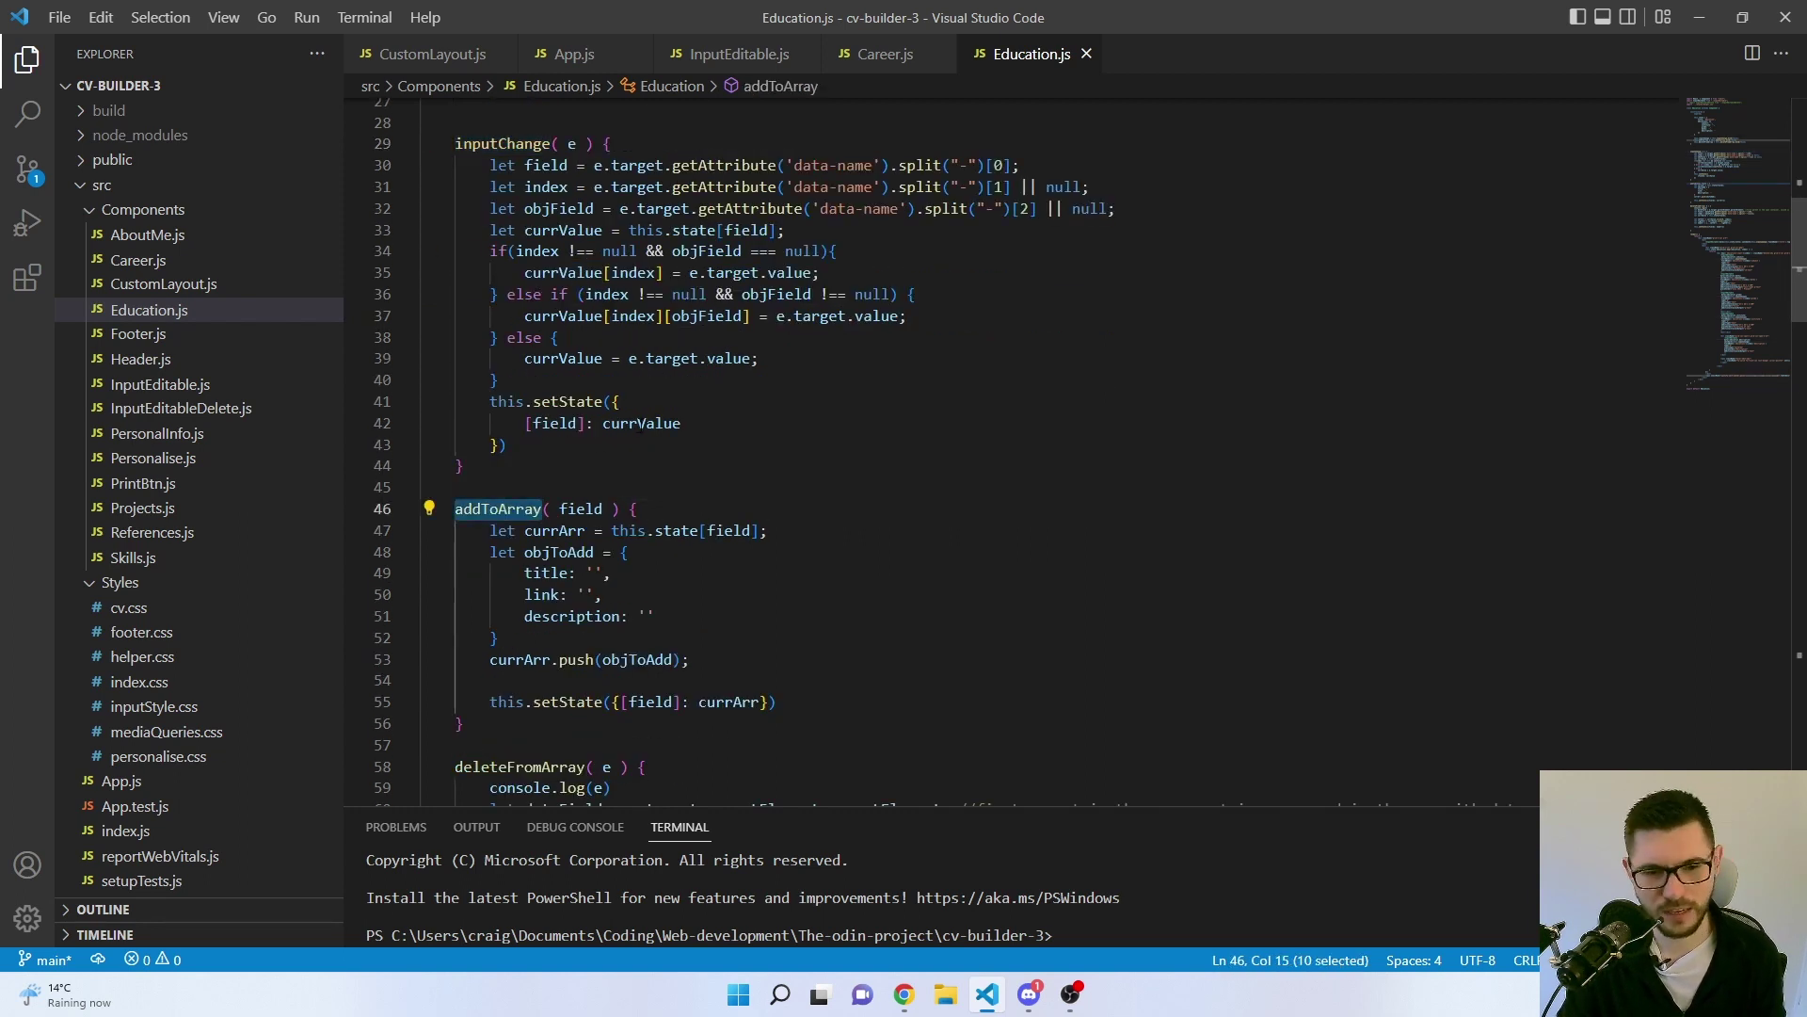
pyautogui.scroll(-3, 511, 499)
pyautogui.doubleClick(499, 480)
pyautogui.scroll(-6, 691, 438)
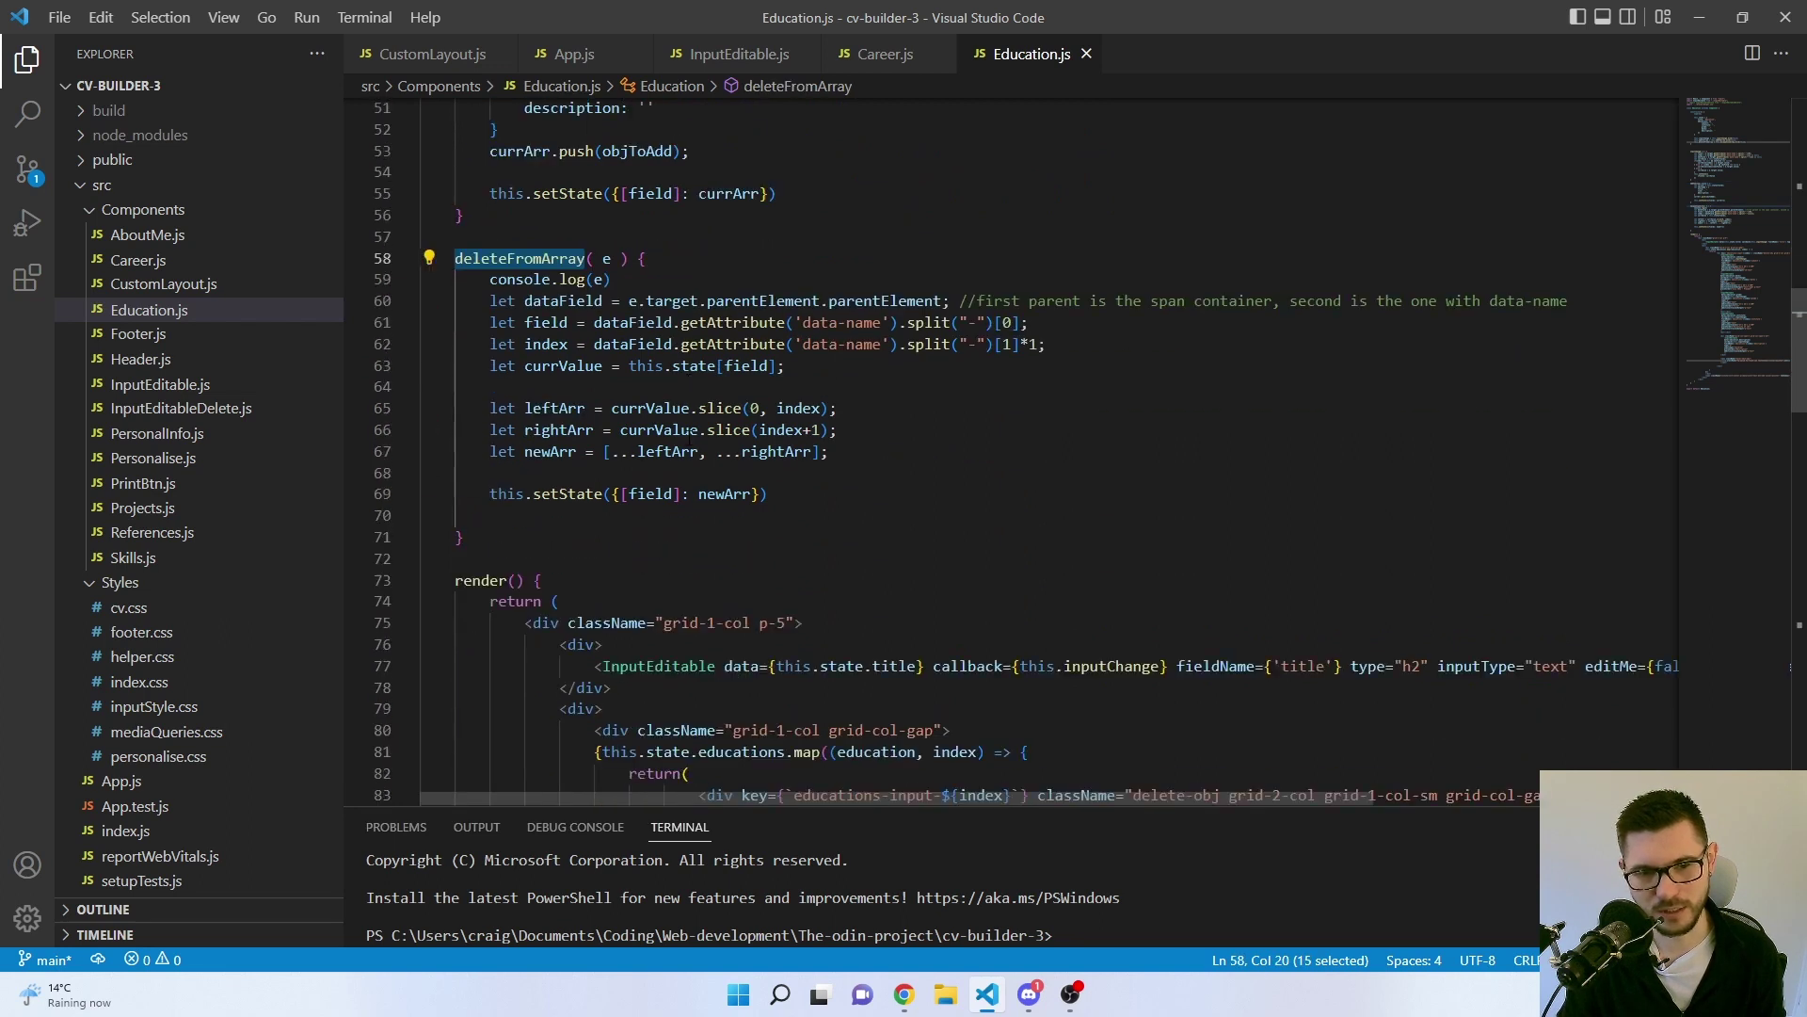
pyautogui.scroll(19, 709, 421)
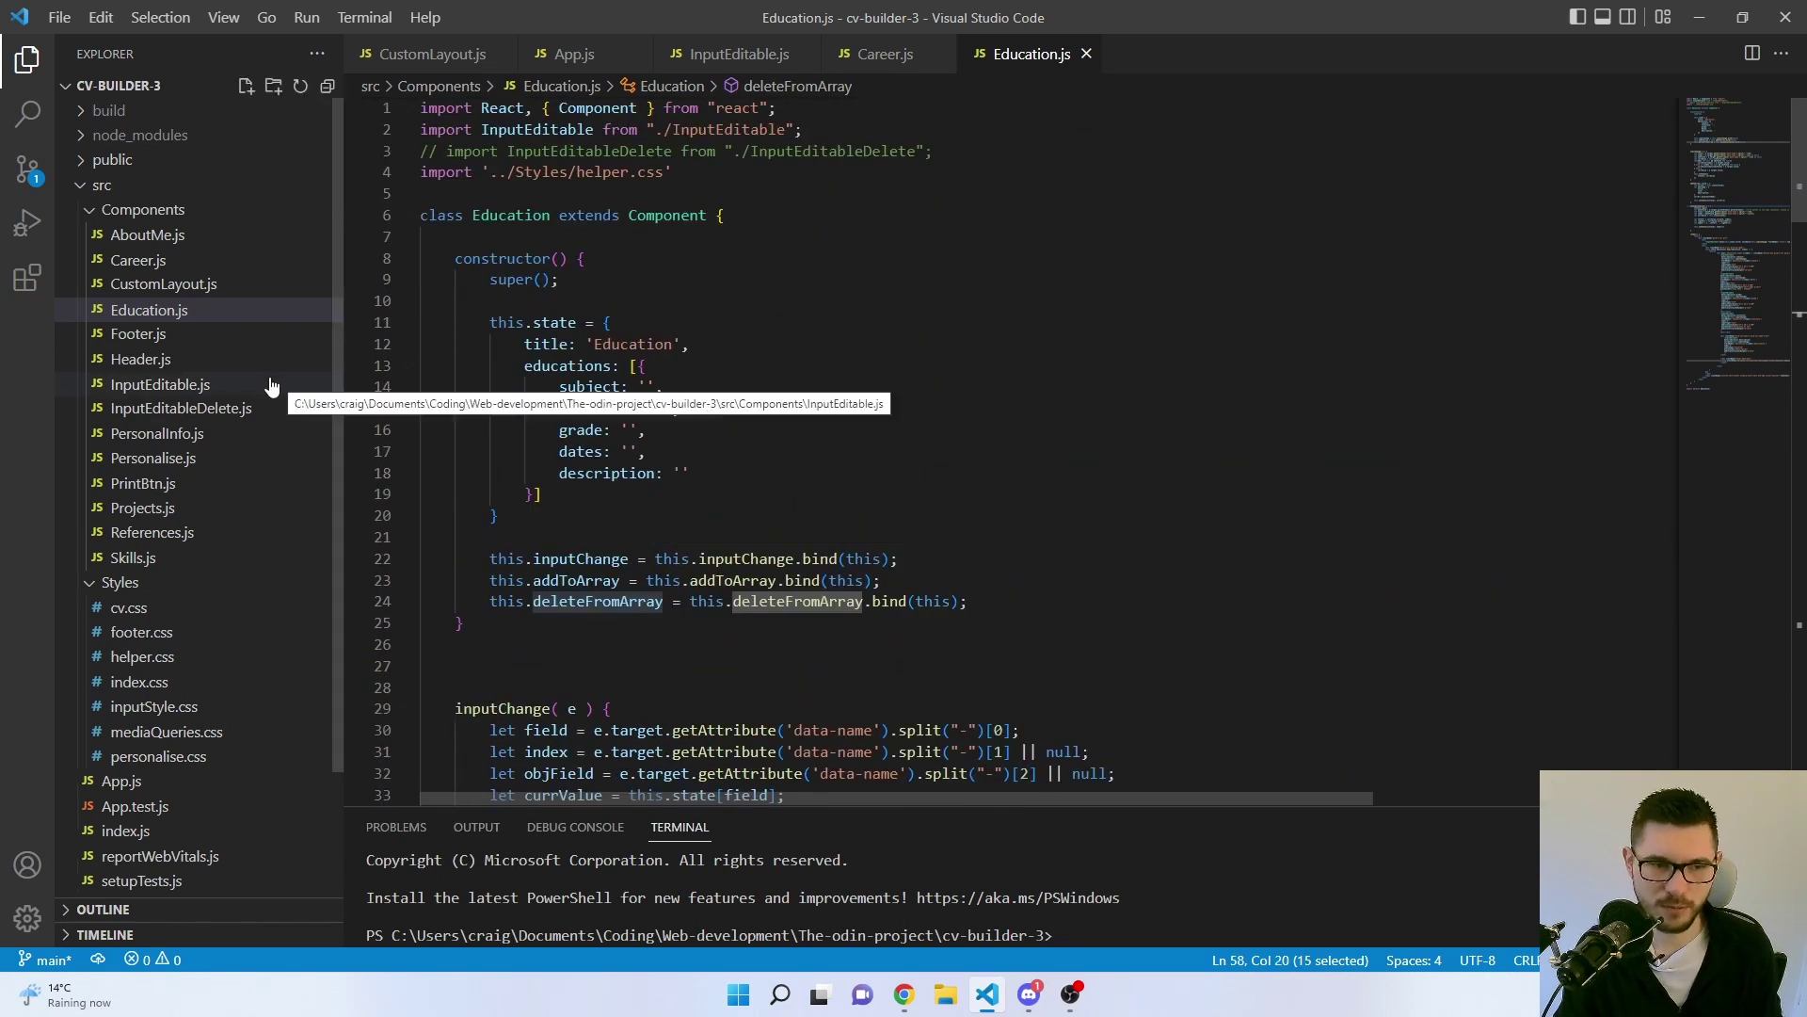
# - Open InputEditable.js and inspect its render branches, marking the h2 and text input type checks
pyautogui.click(201, 384)
pyautogui.moveTo(1111, 799); pyautogui.dragTo(555, 799)
pyautogui.scroll(6, 634, 441)
pyautogui.scroll(10, 634, 440)
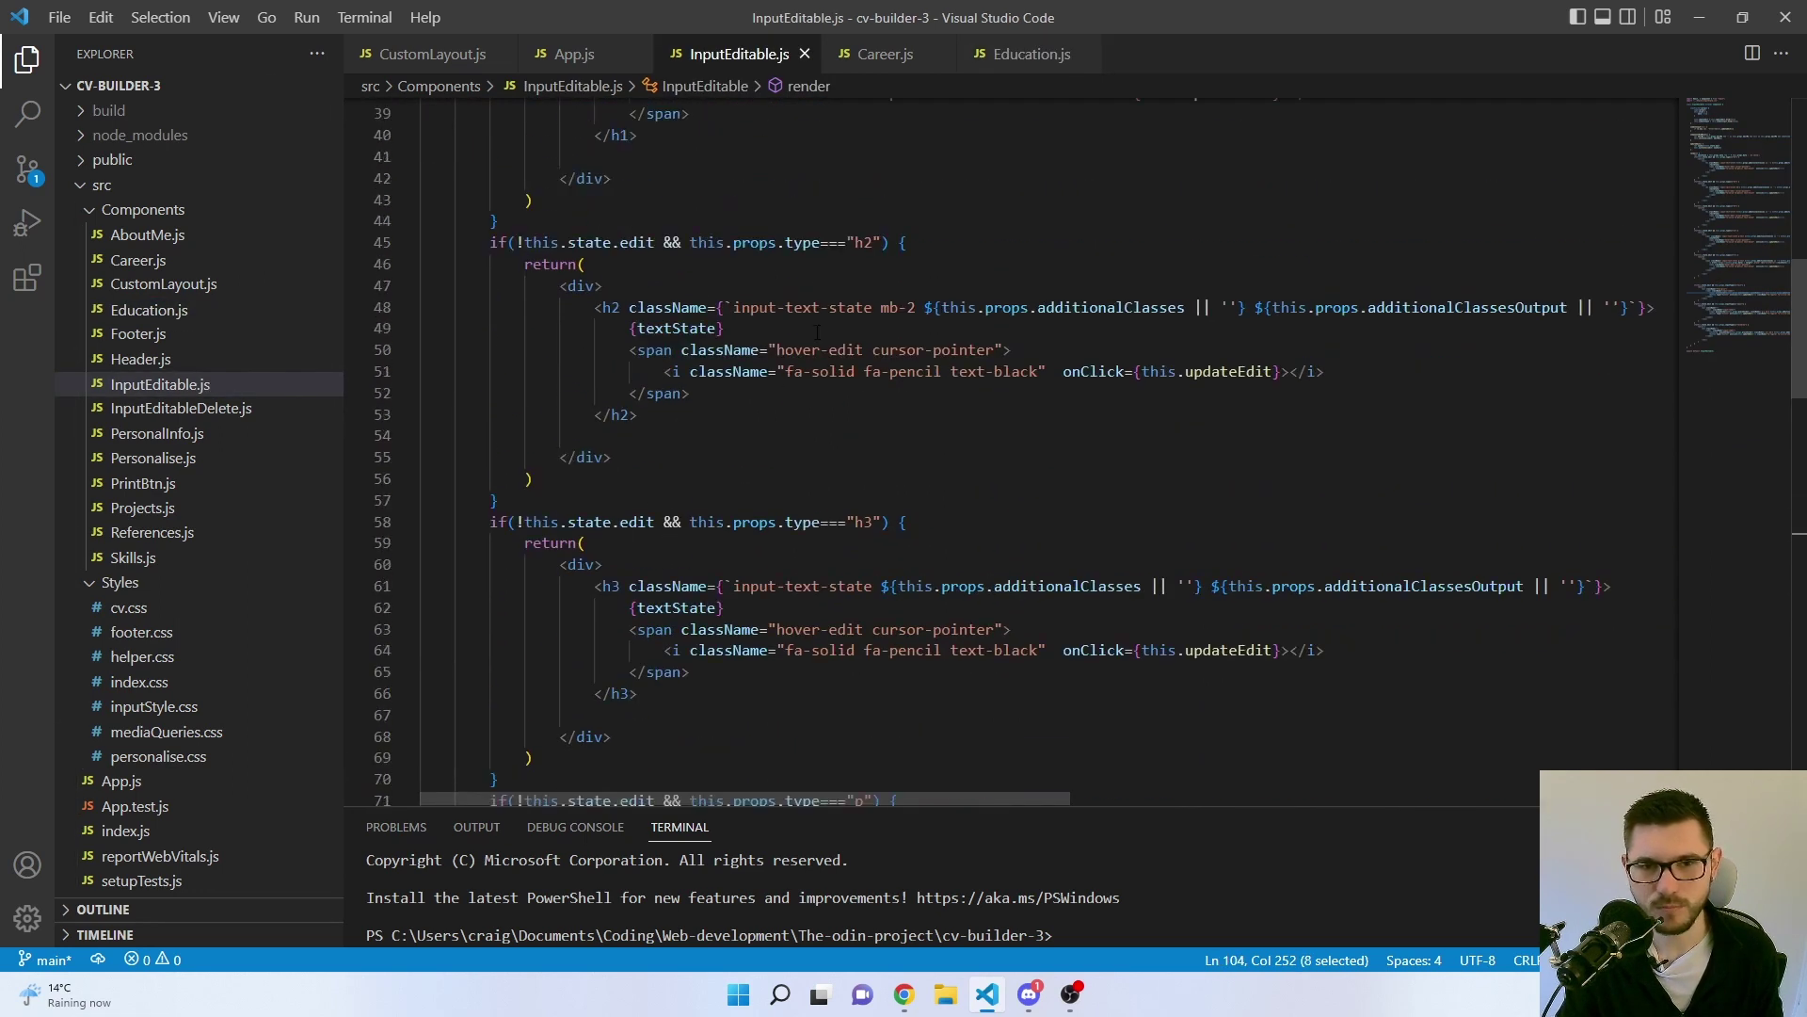
pyautogui.doubleClick(863, 242)
pyautogui.scroll(4, 905, 300)
pyautogui.scroll(-10, 906, 300)
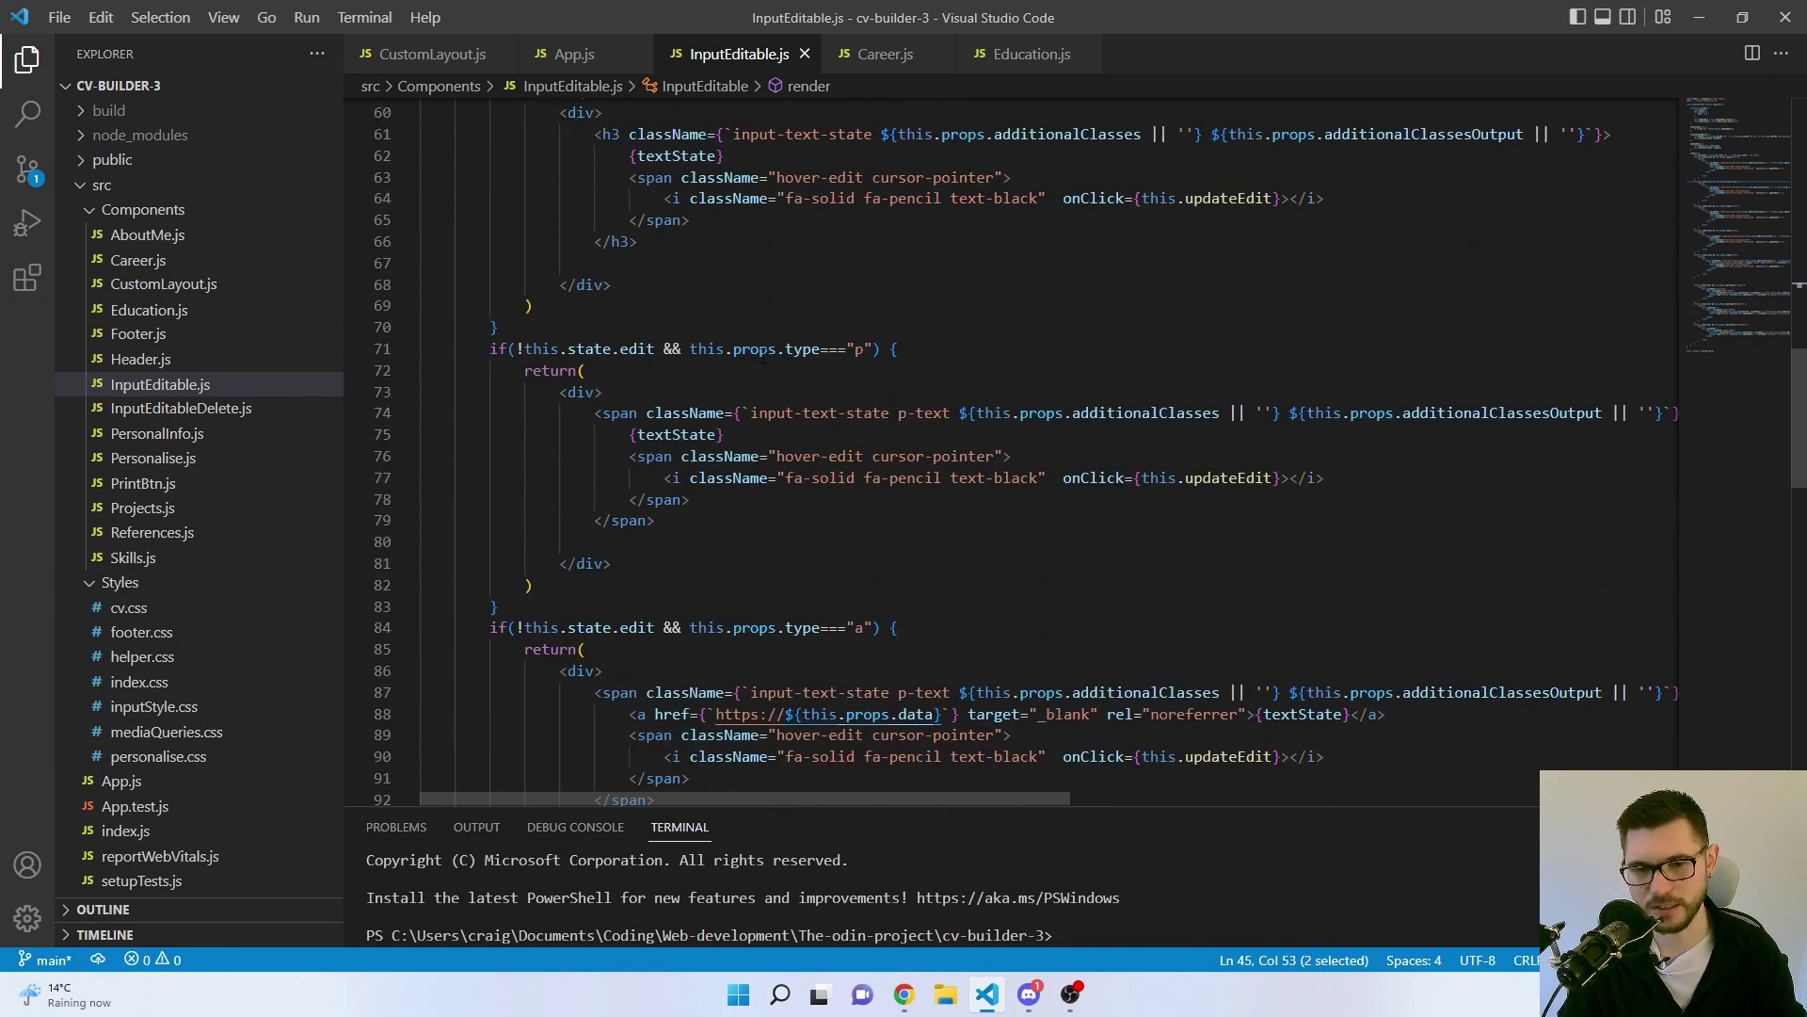
pyautogui.scroll(-7, 799, 371)
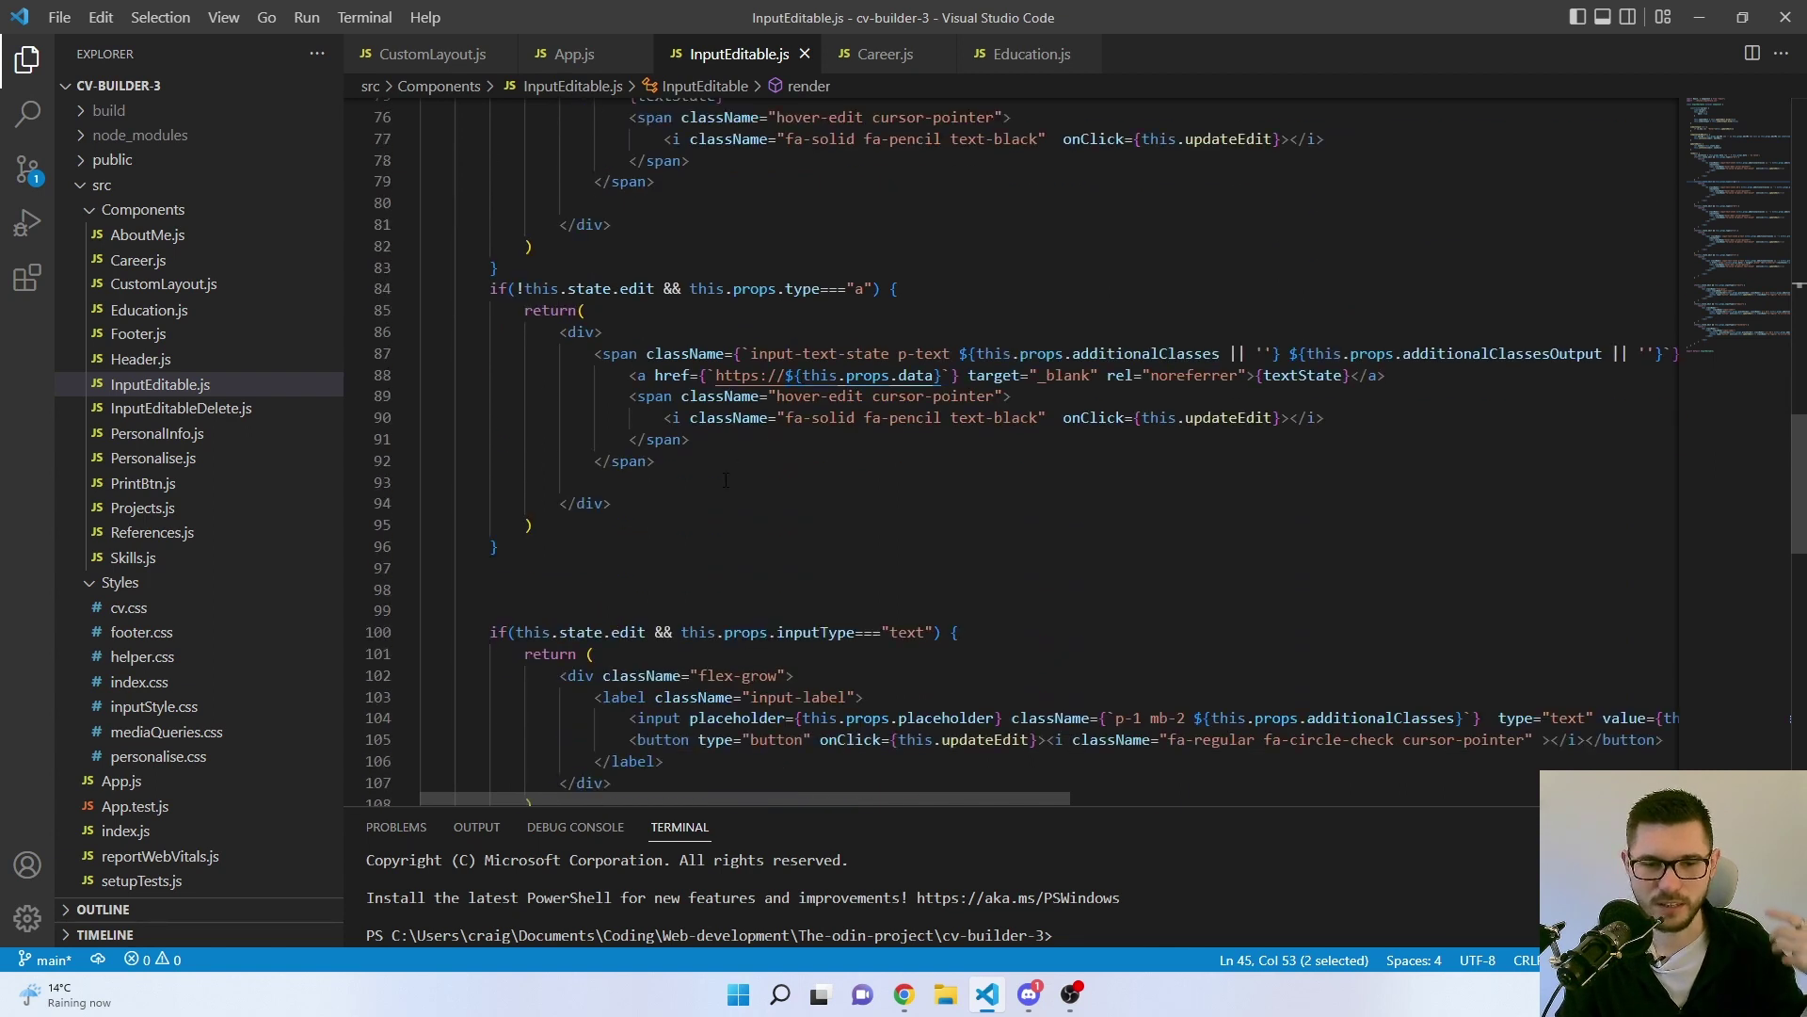
pyautogui.scroll(-3, 717, 528)
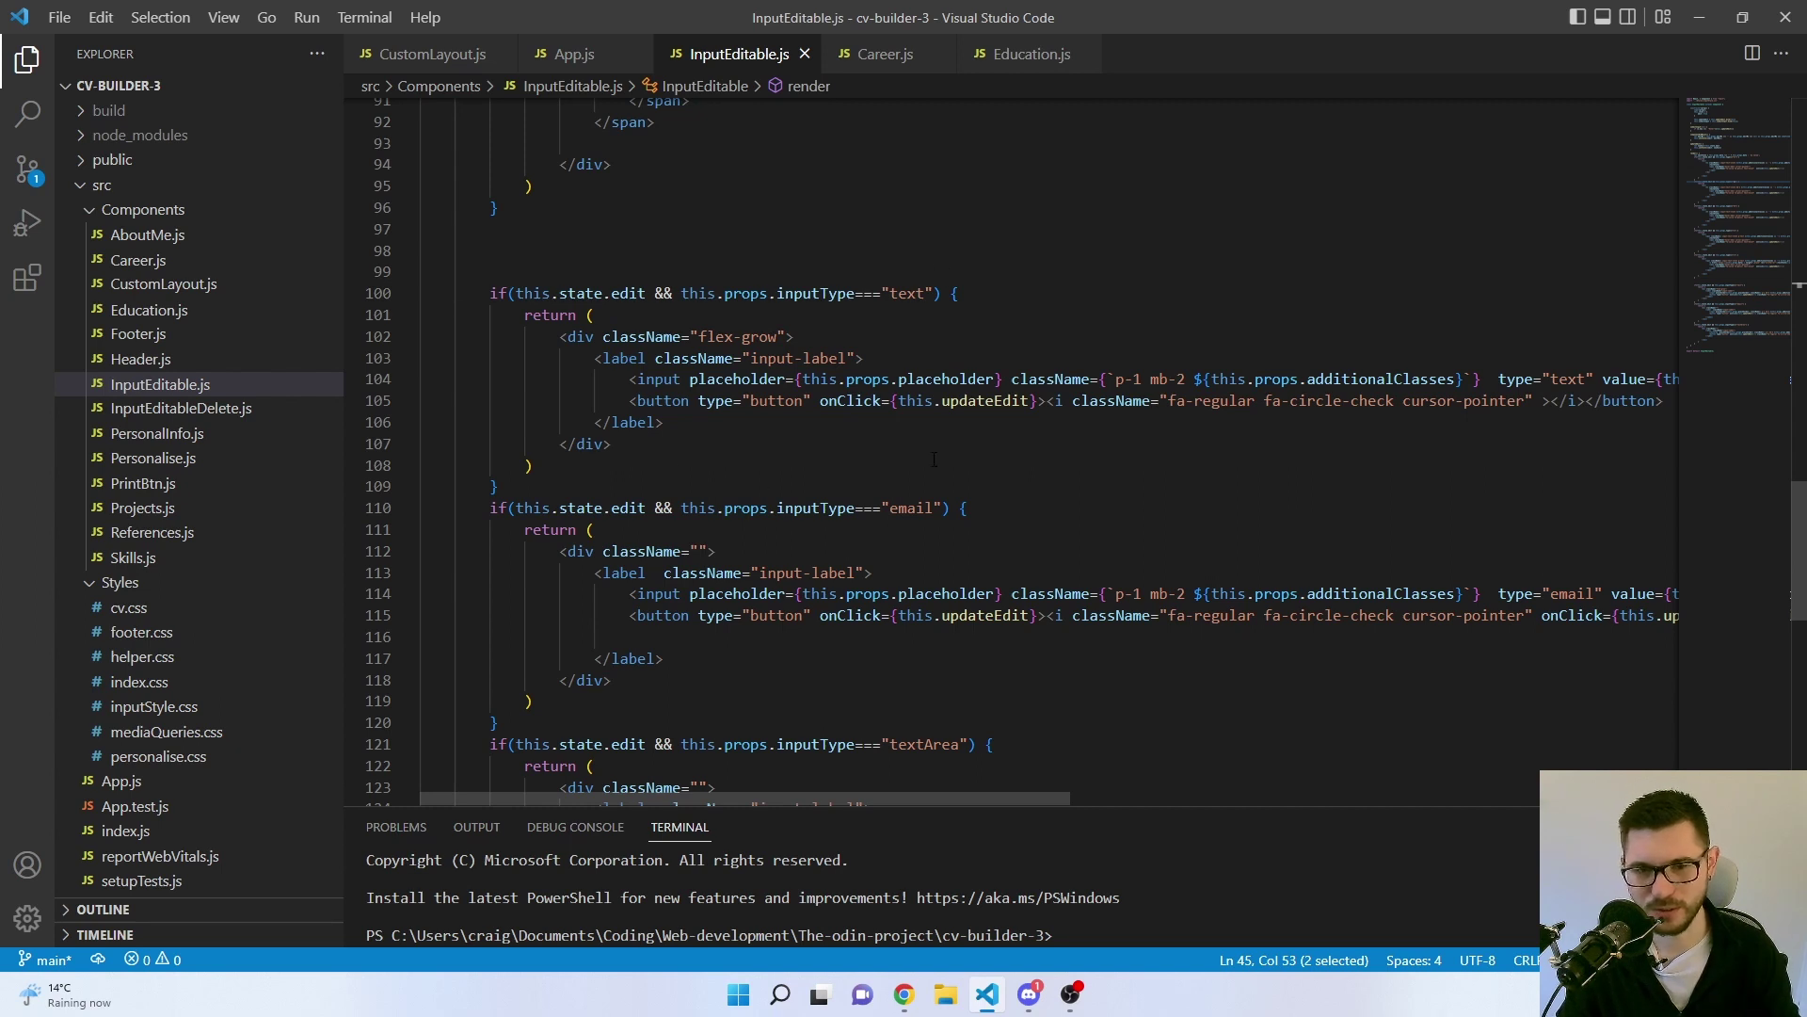
pyautogui.click(935, 293)
pyautogui.scroll(-3, 938, 565)
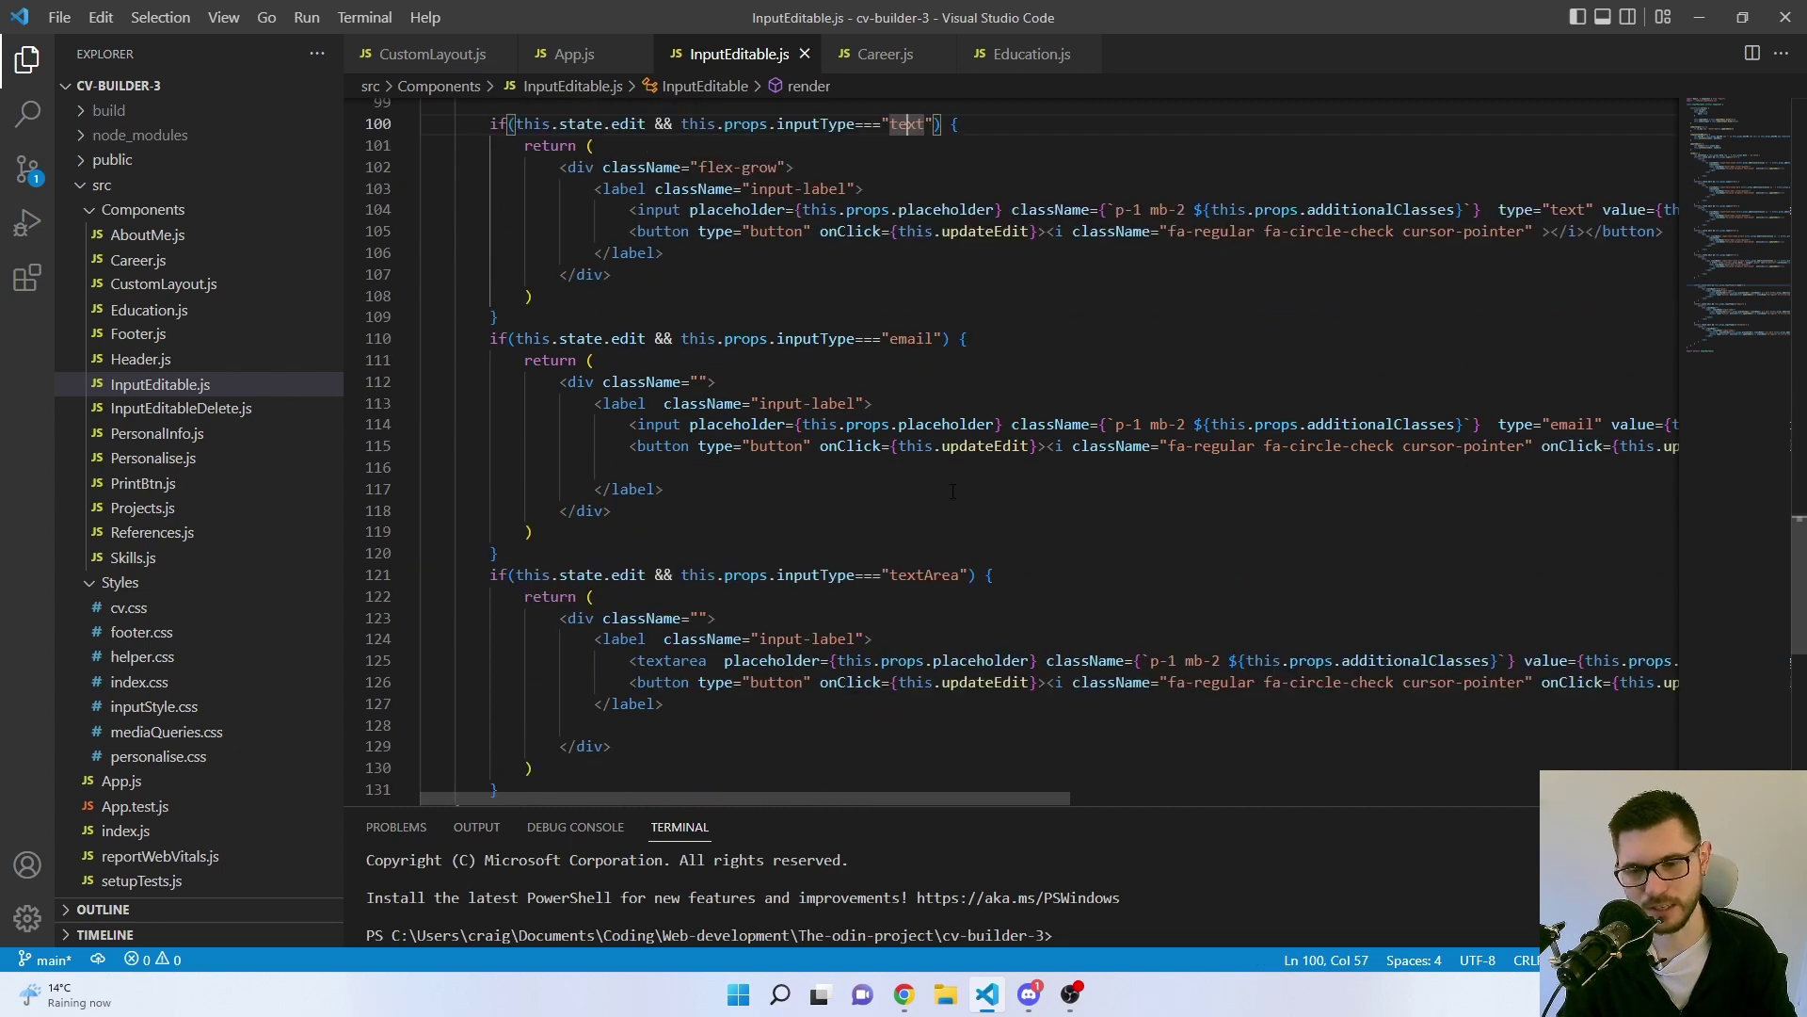
pyautogui.scroll(6, 951, 489)
# - Compare with InputEditableDelete.js, then return to the InputEditable.js tab
pyautogui.click(223, 410)
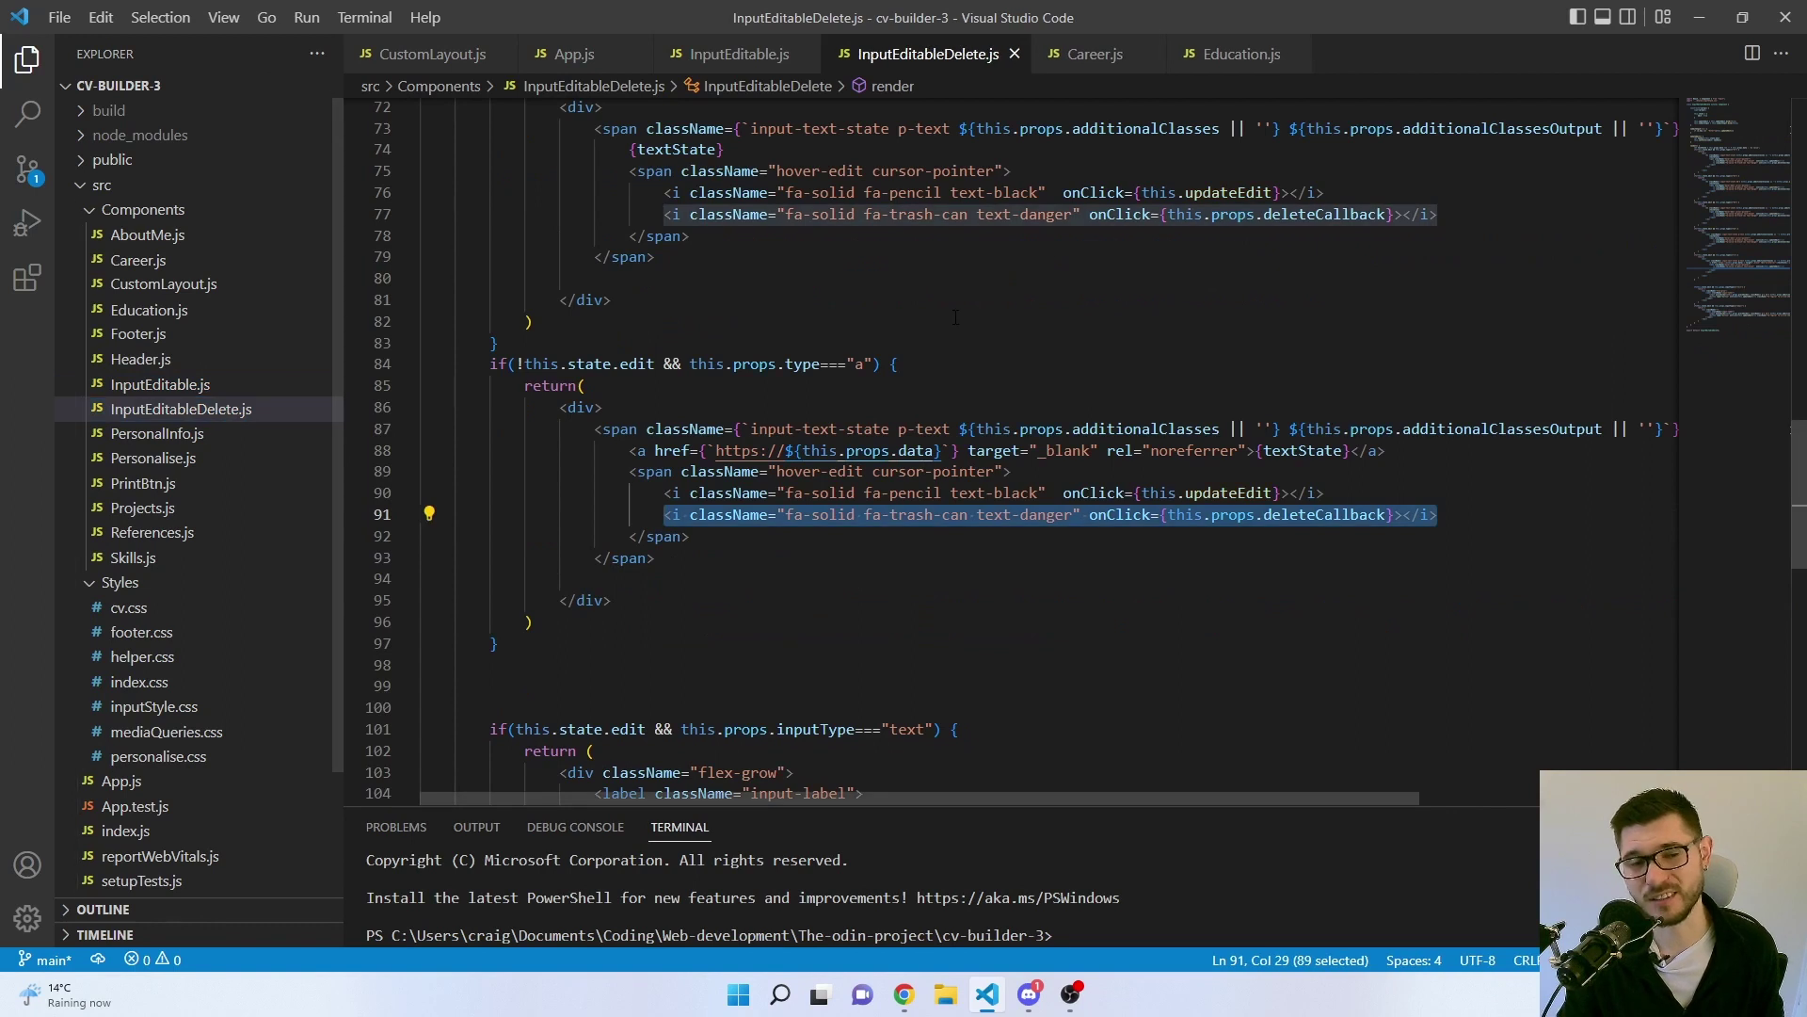
pyautogui.scroll(12, 938, 318)
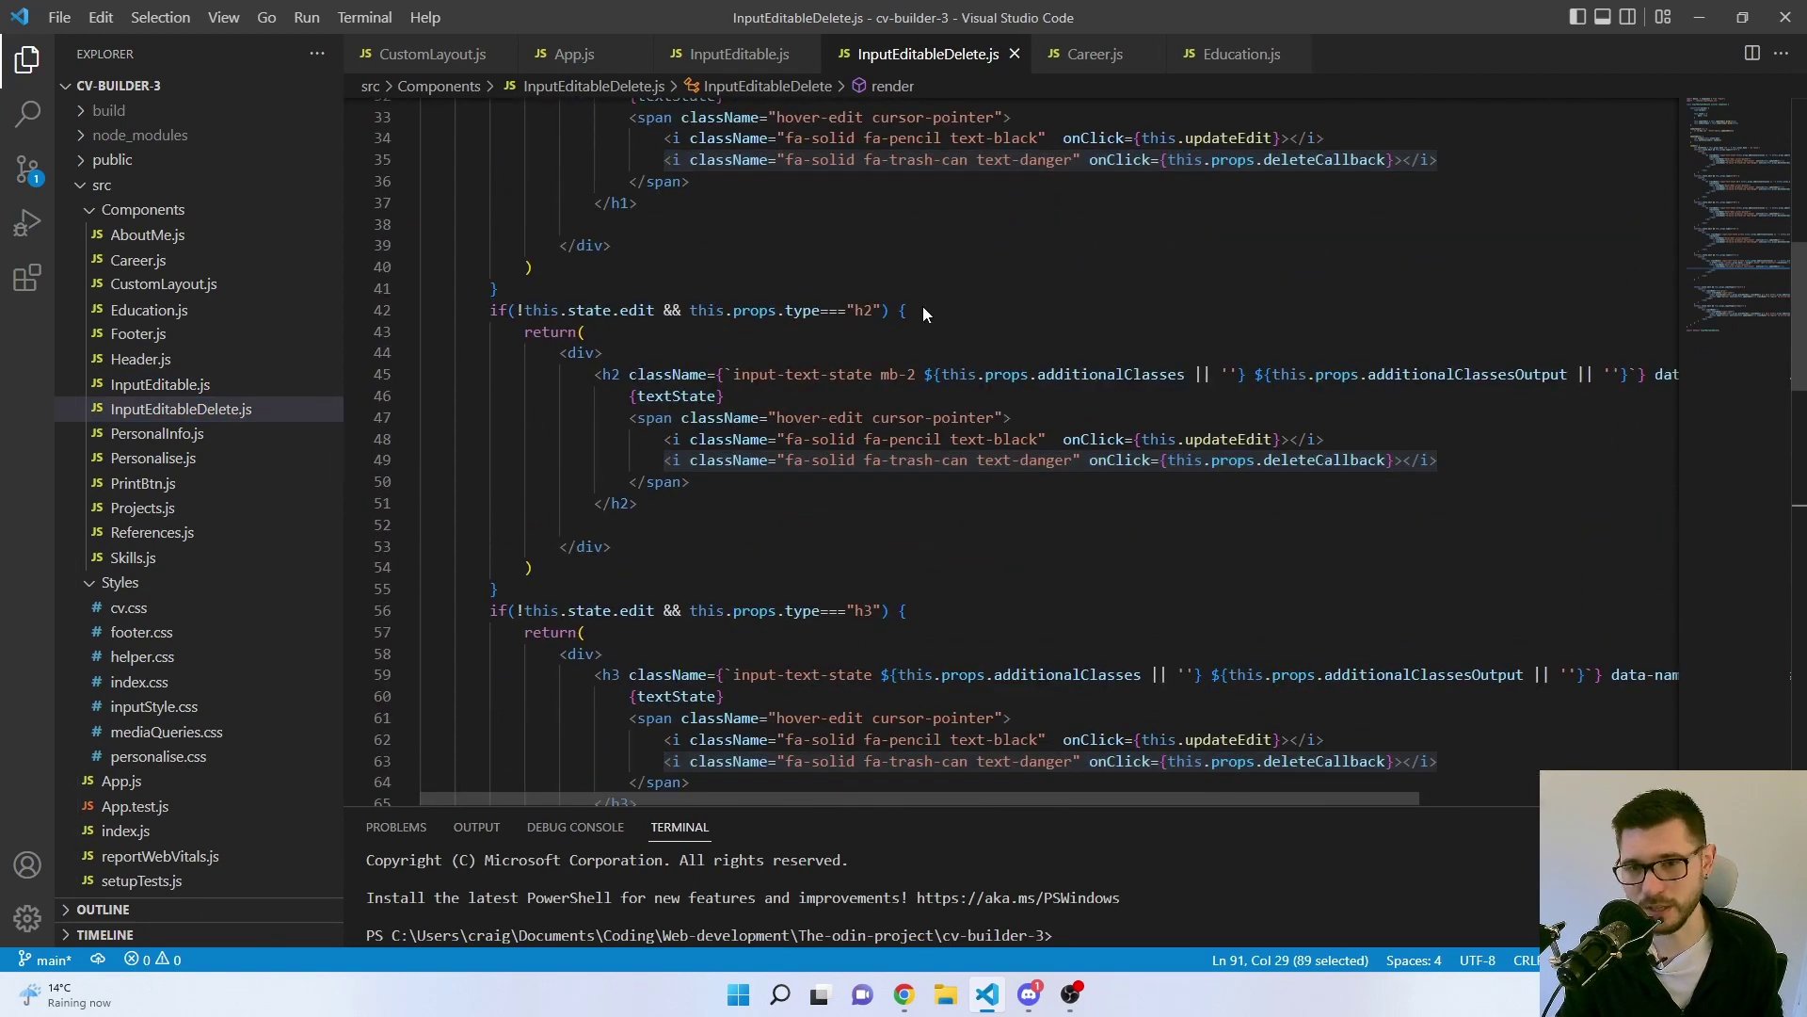
pyautogui.rightClick(923, 306)
pyautogui.press('Escape')
pyautogui.click(742, 56)
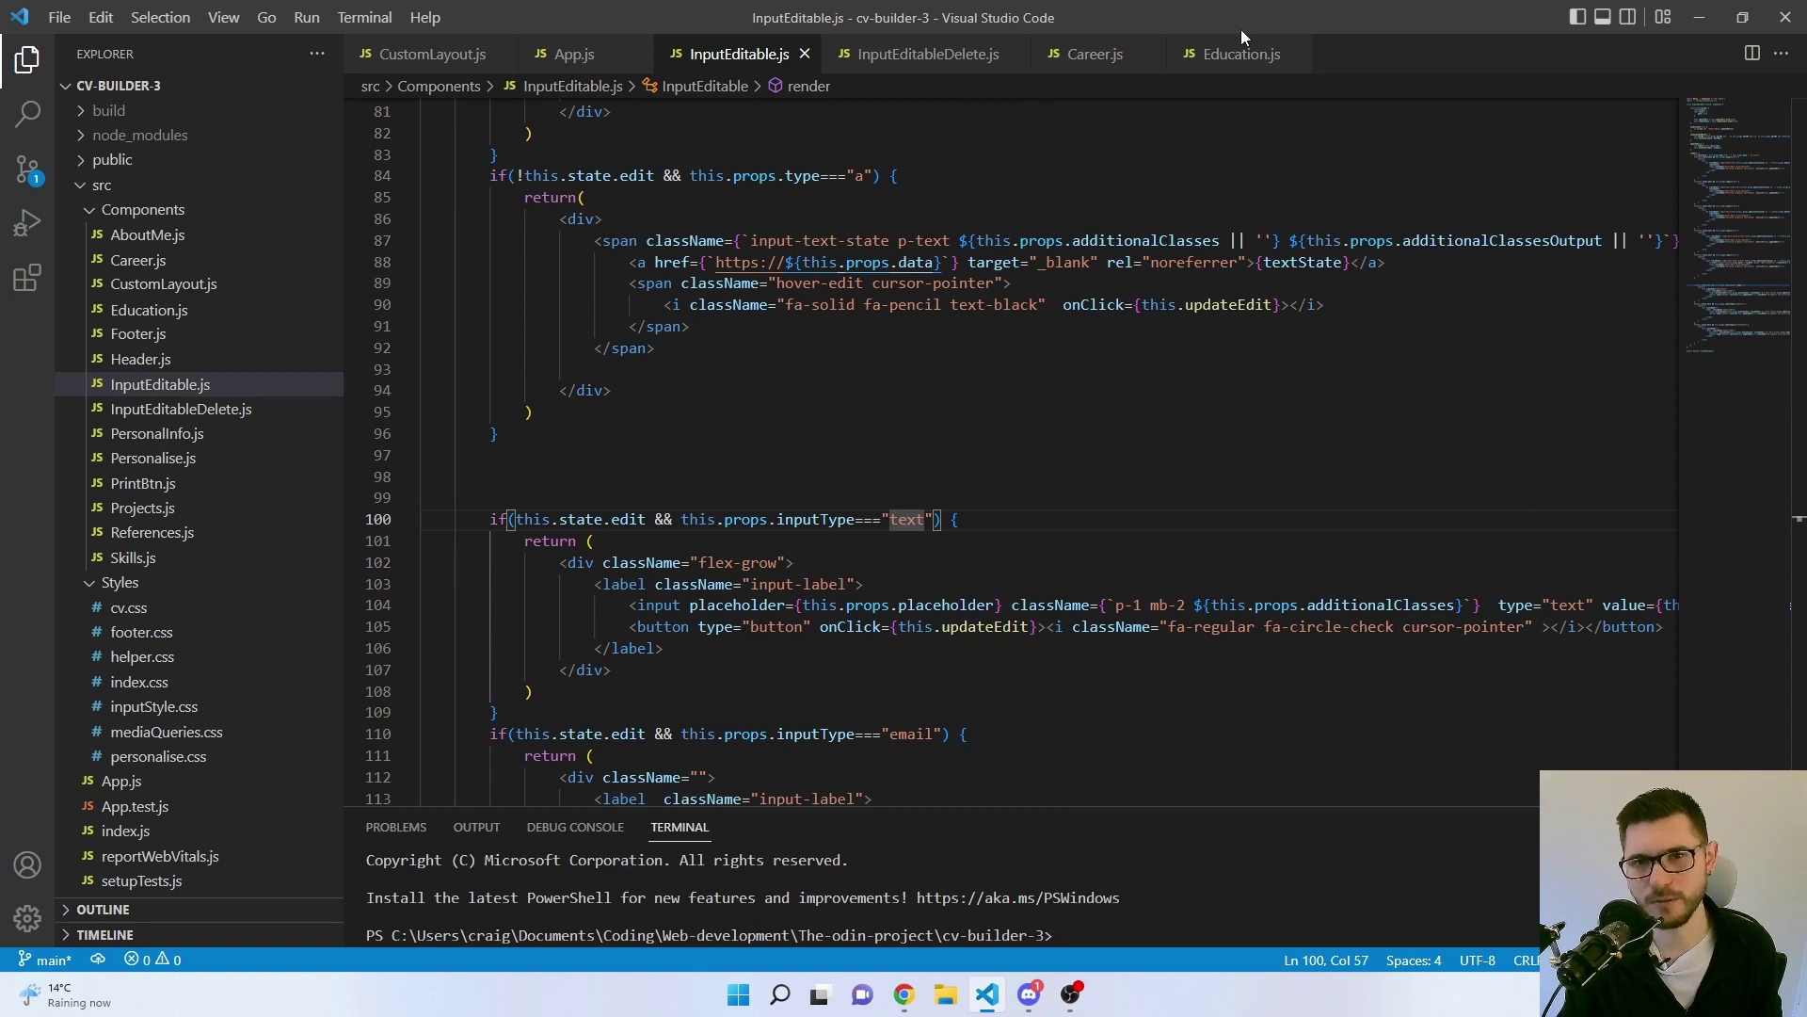
# - Enter MS Excel as the first skill and add HTML as a second skill
pyautogui.hotkey('alt', 'Tab')
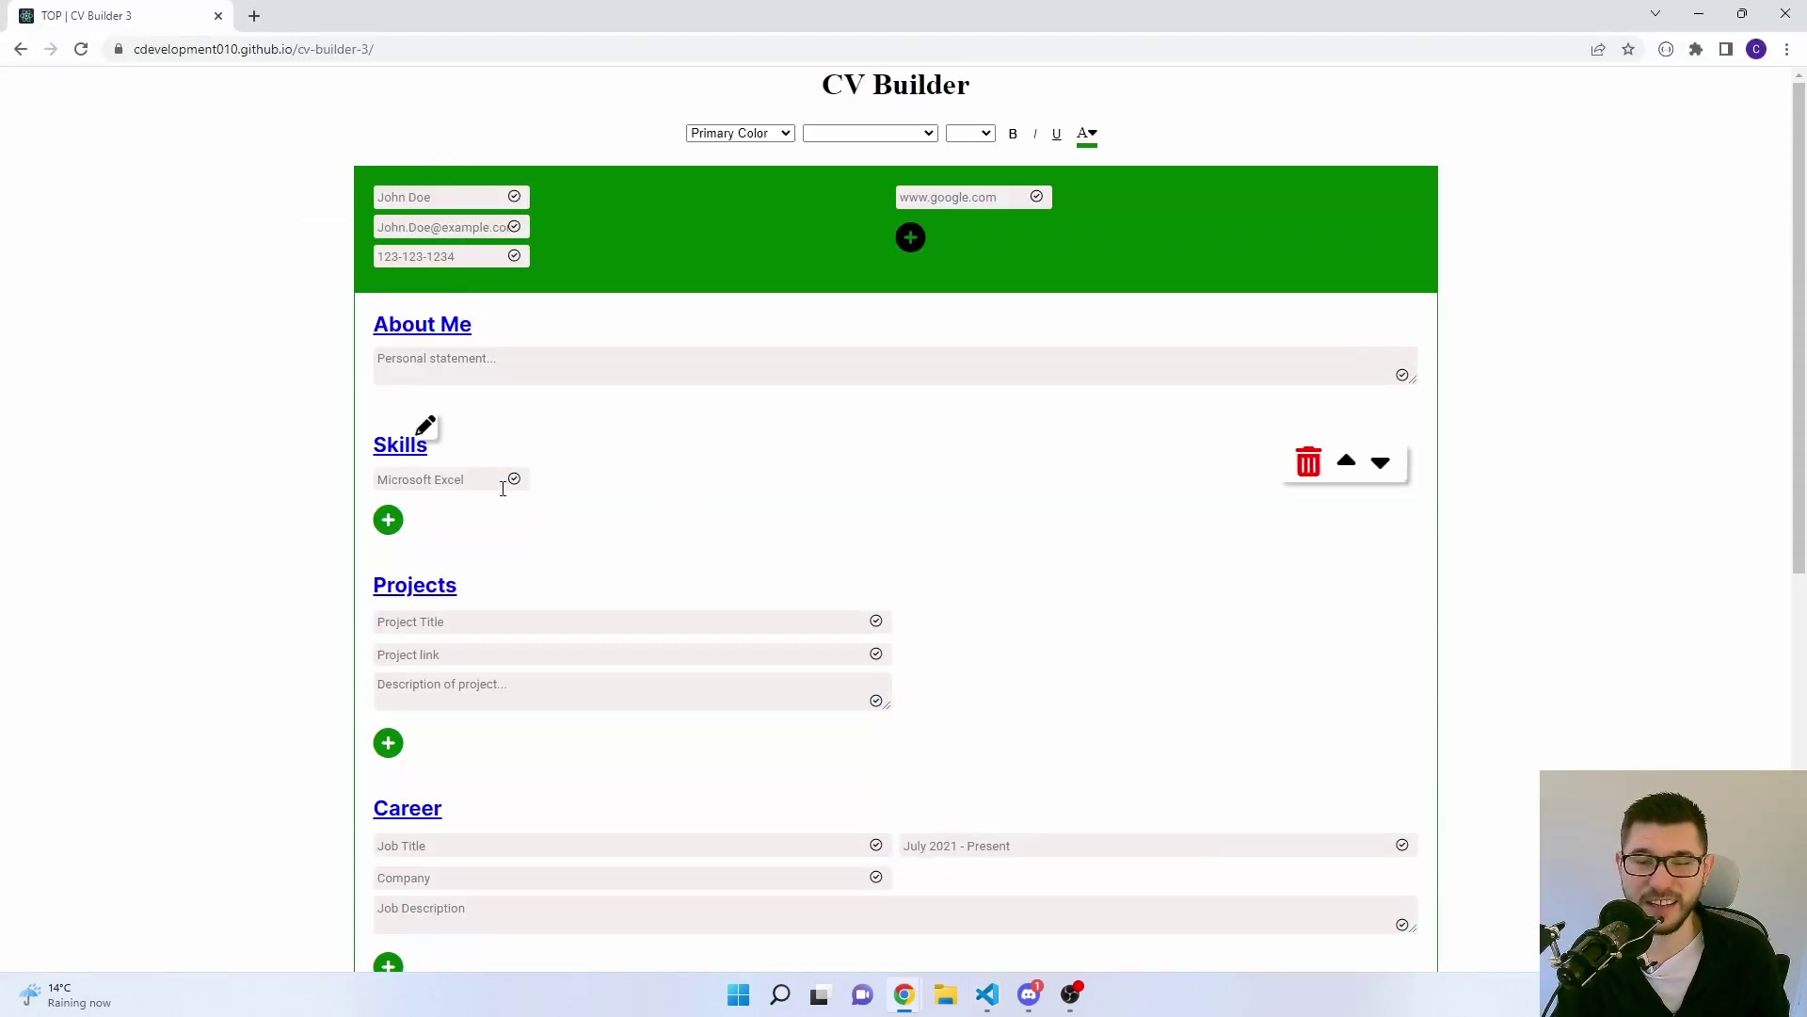
pyautogui.click(468, 482)
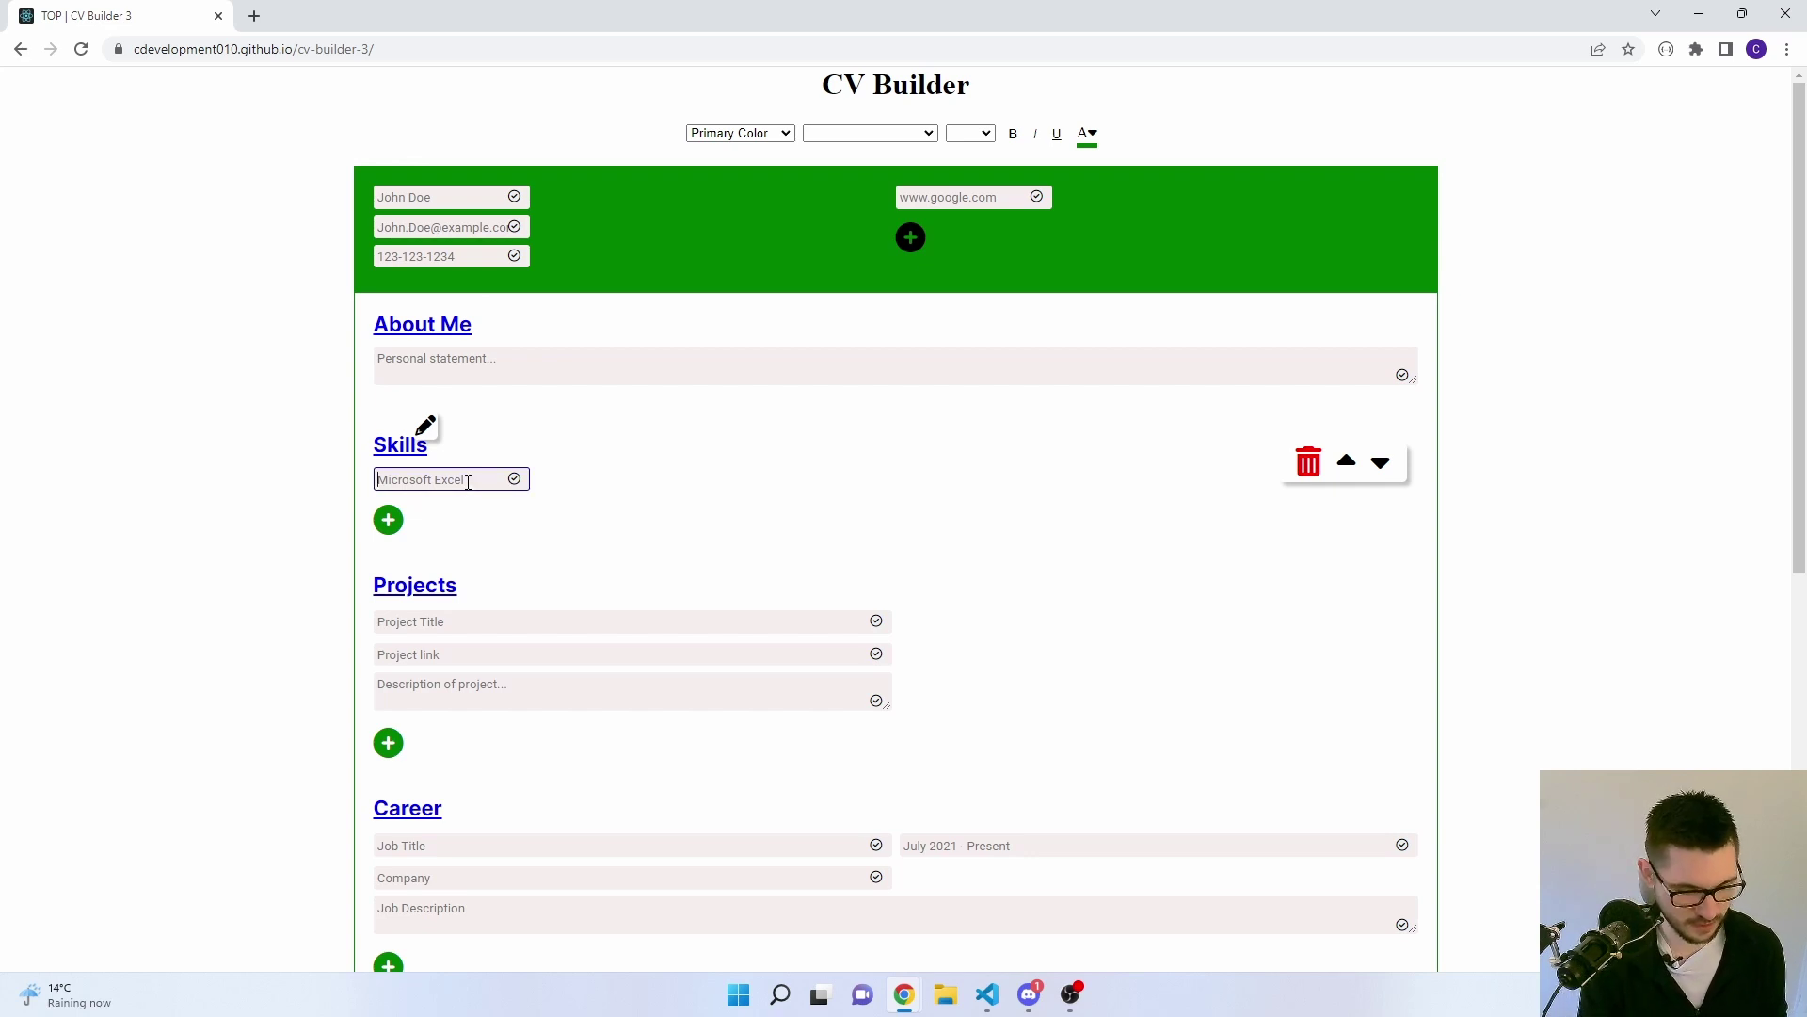
pyautogui.write('MS Excel')
pyautogui.press('Return')
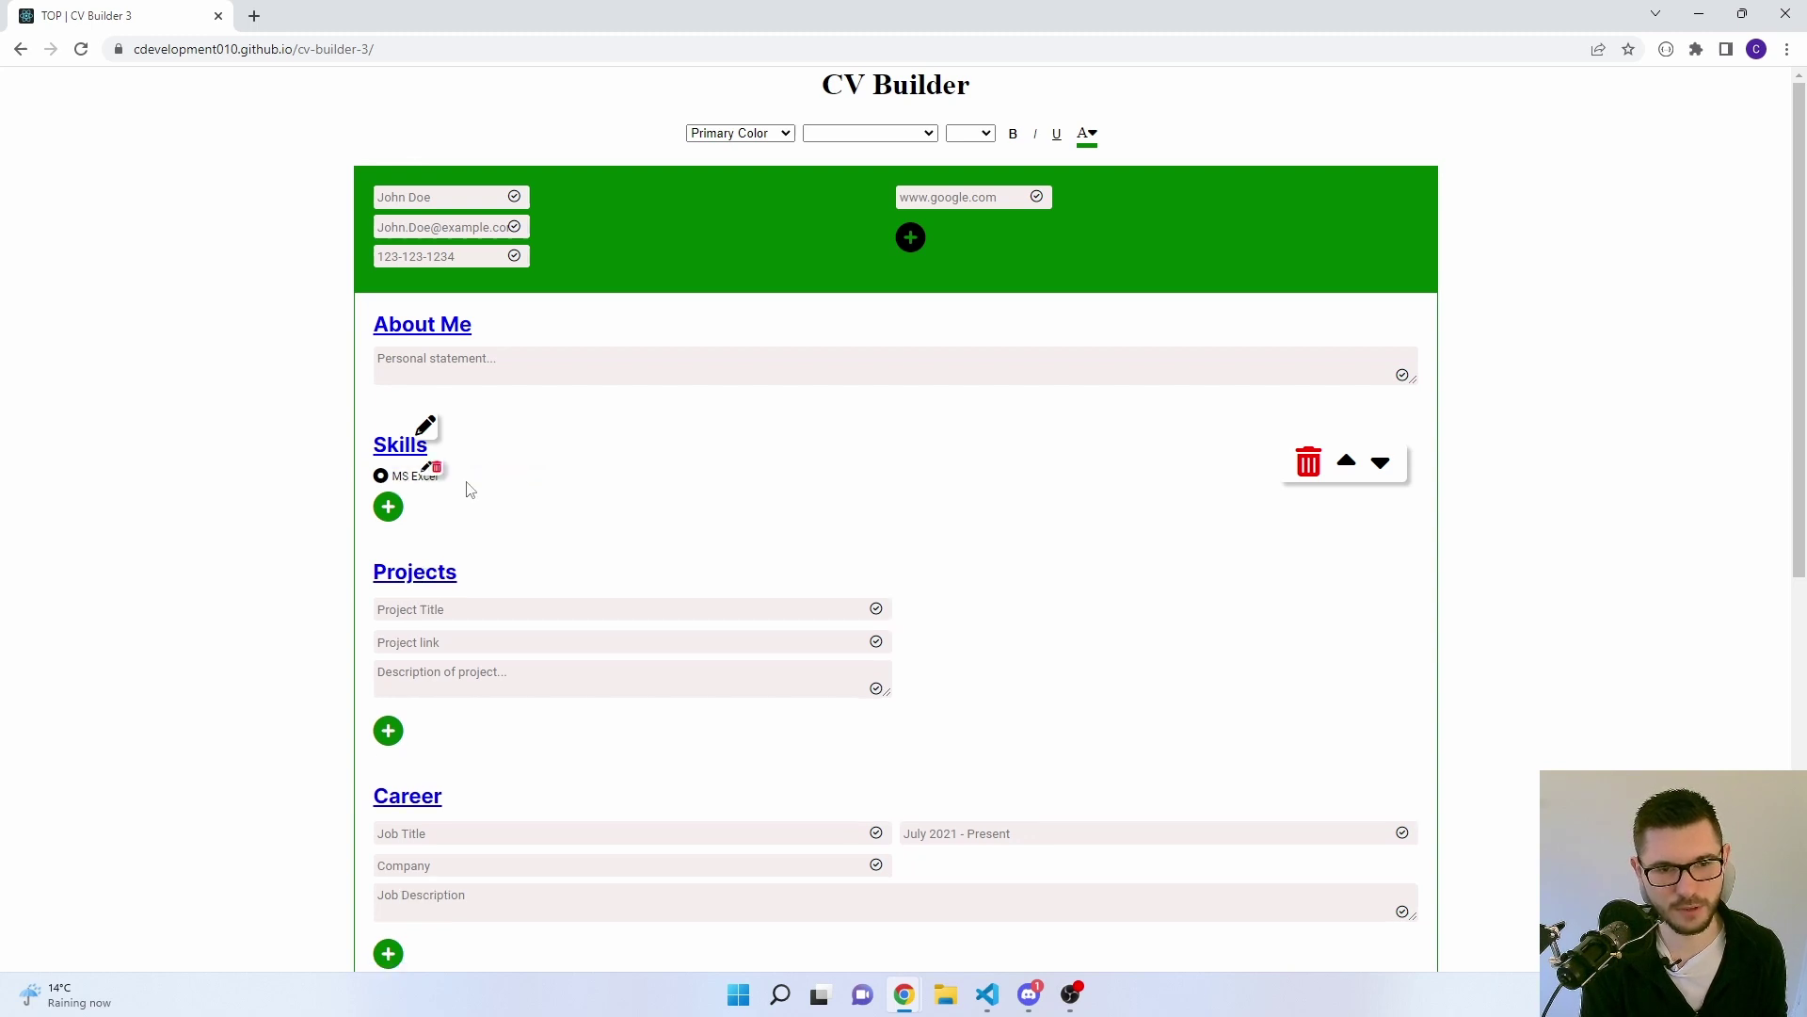
pyautogui.click(393, 522)
pyautogui.click(394, 523)
pyautogui.click(391, 519)
pyautogui.click(391, 520)
pyautogui.click(391, 520)
pyautogui.click(578, 487)
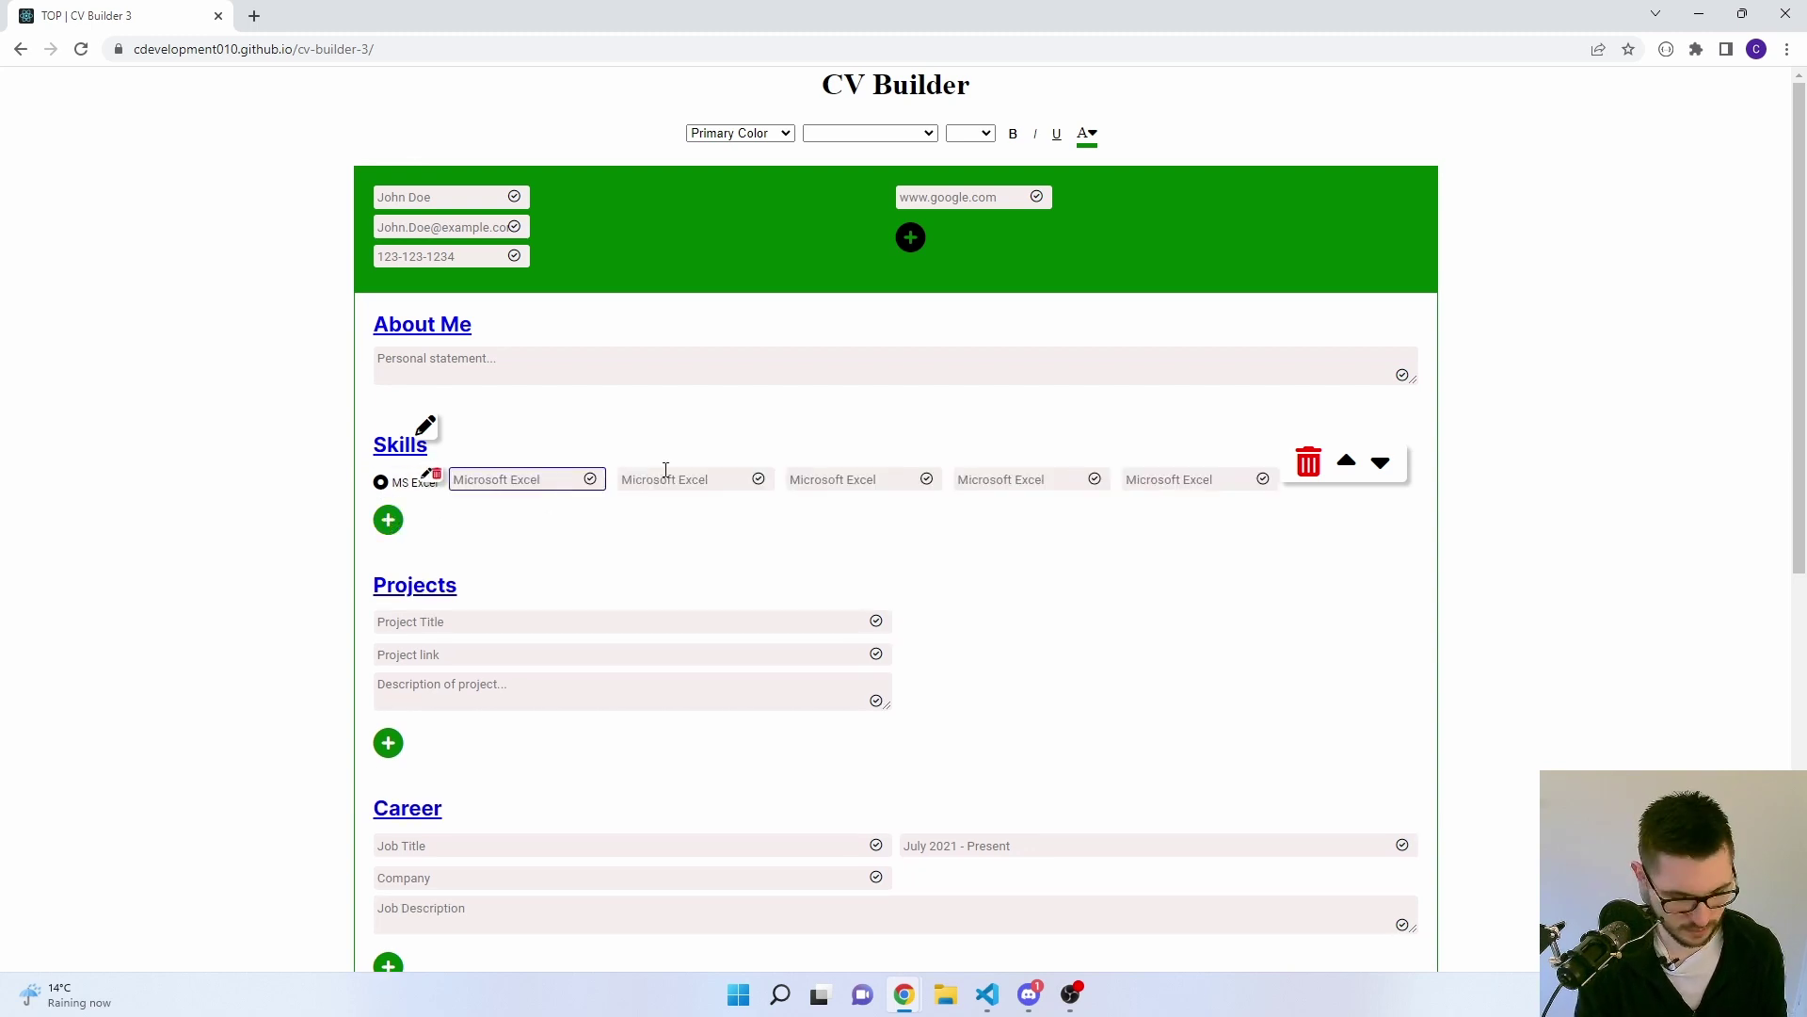
pyautogui.write('HTMKL')
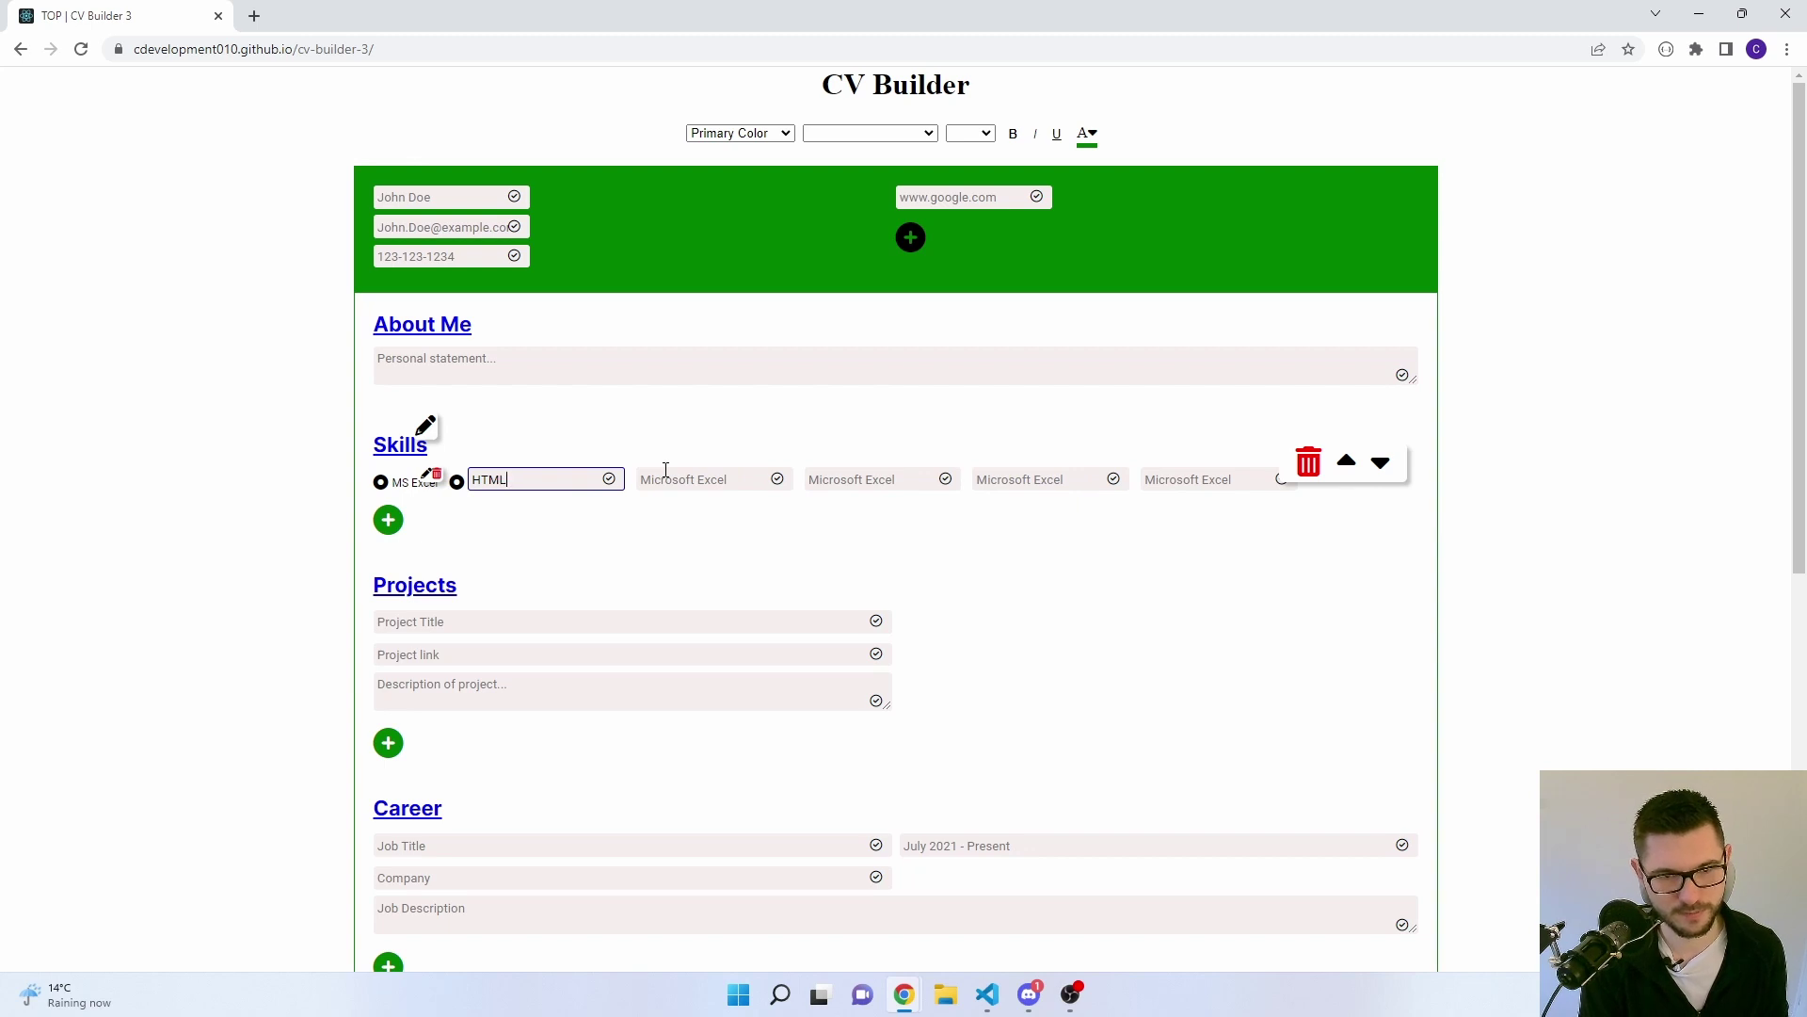
pyautogui.press('Return')
# - Add CSS and SQL as skills and delete the leftover empty skill entry
pyautogui.click(666, 469)
pyautogui.write('C')
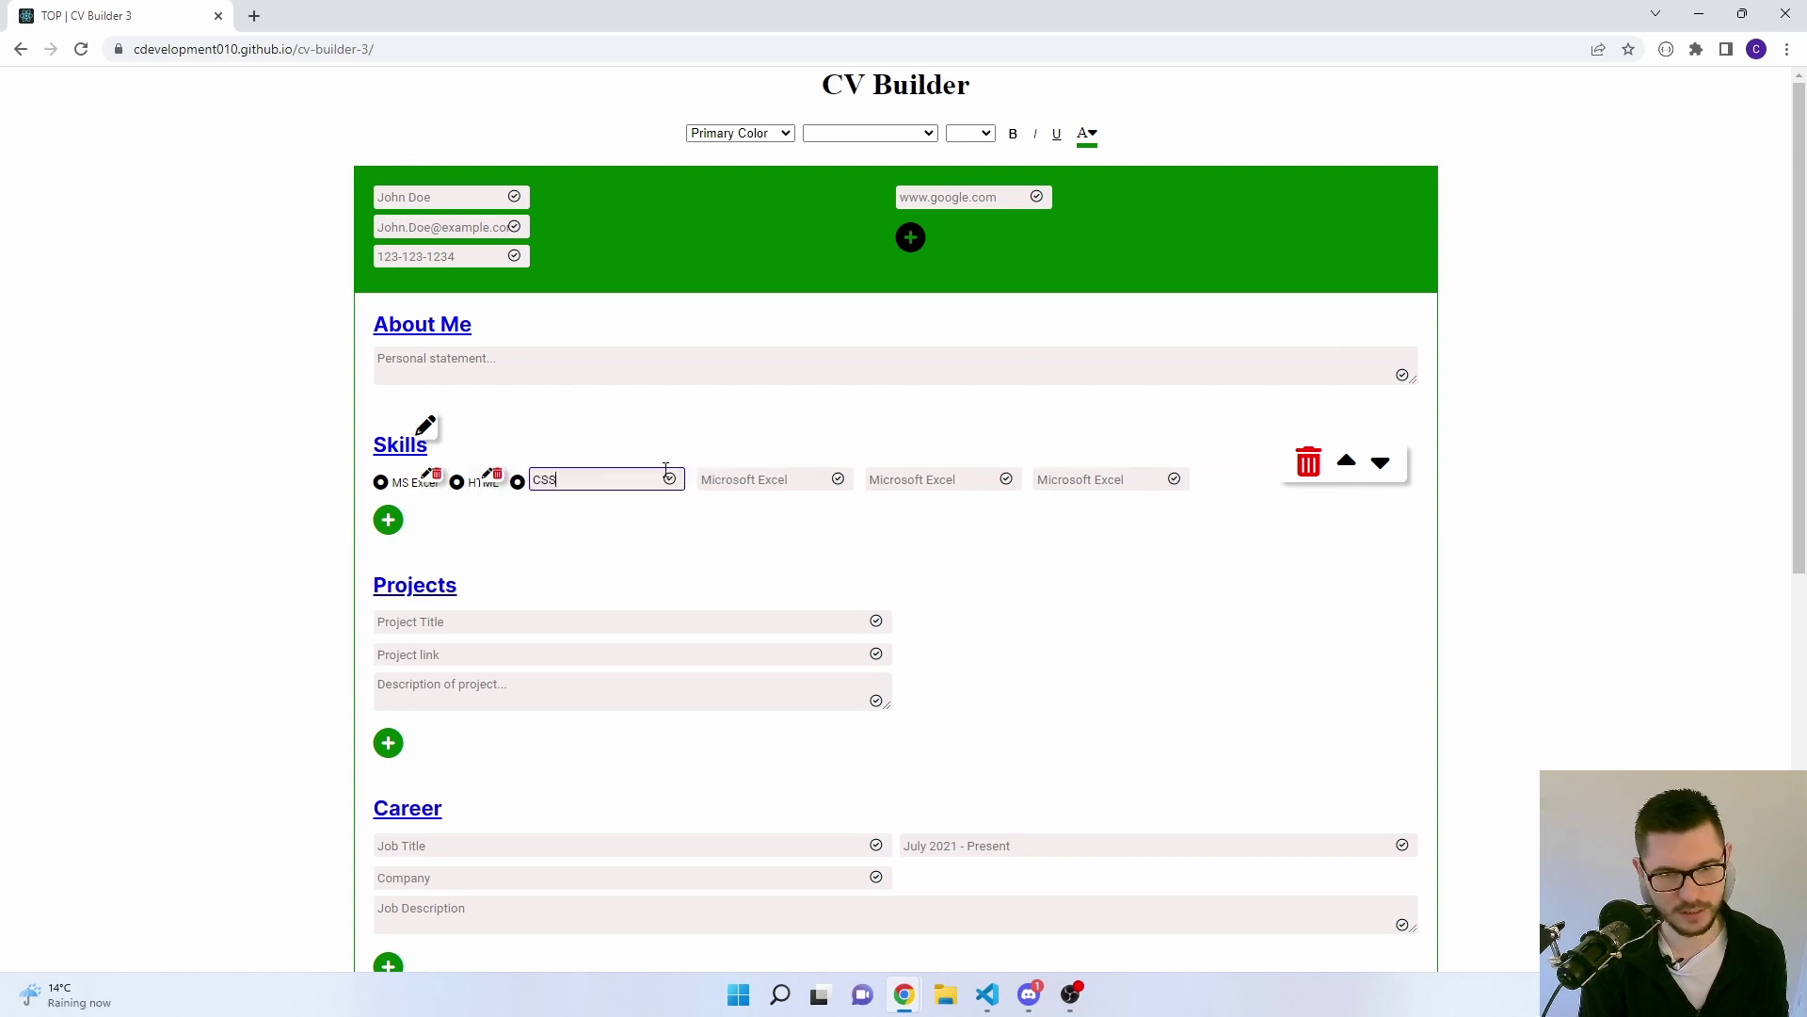
pyautogui.write('SS')
pyautogui.press('Return')
pyautogui.click(664, 468)
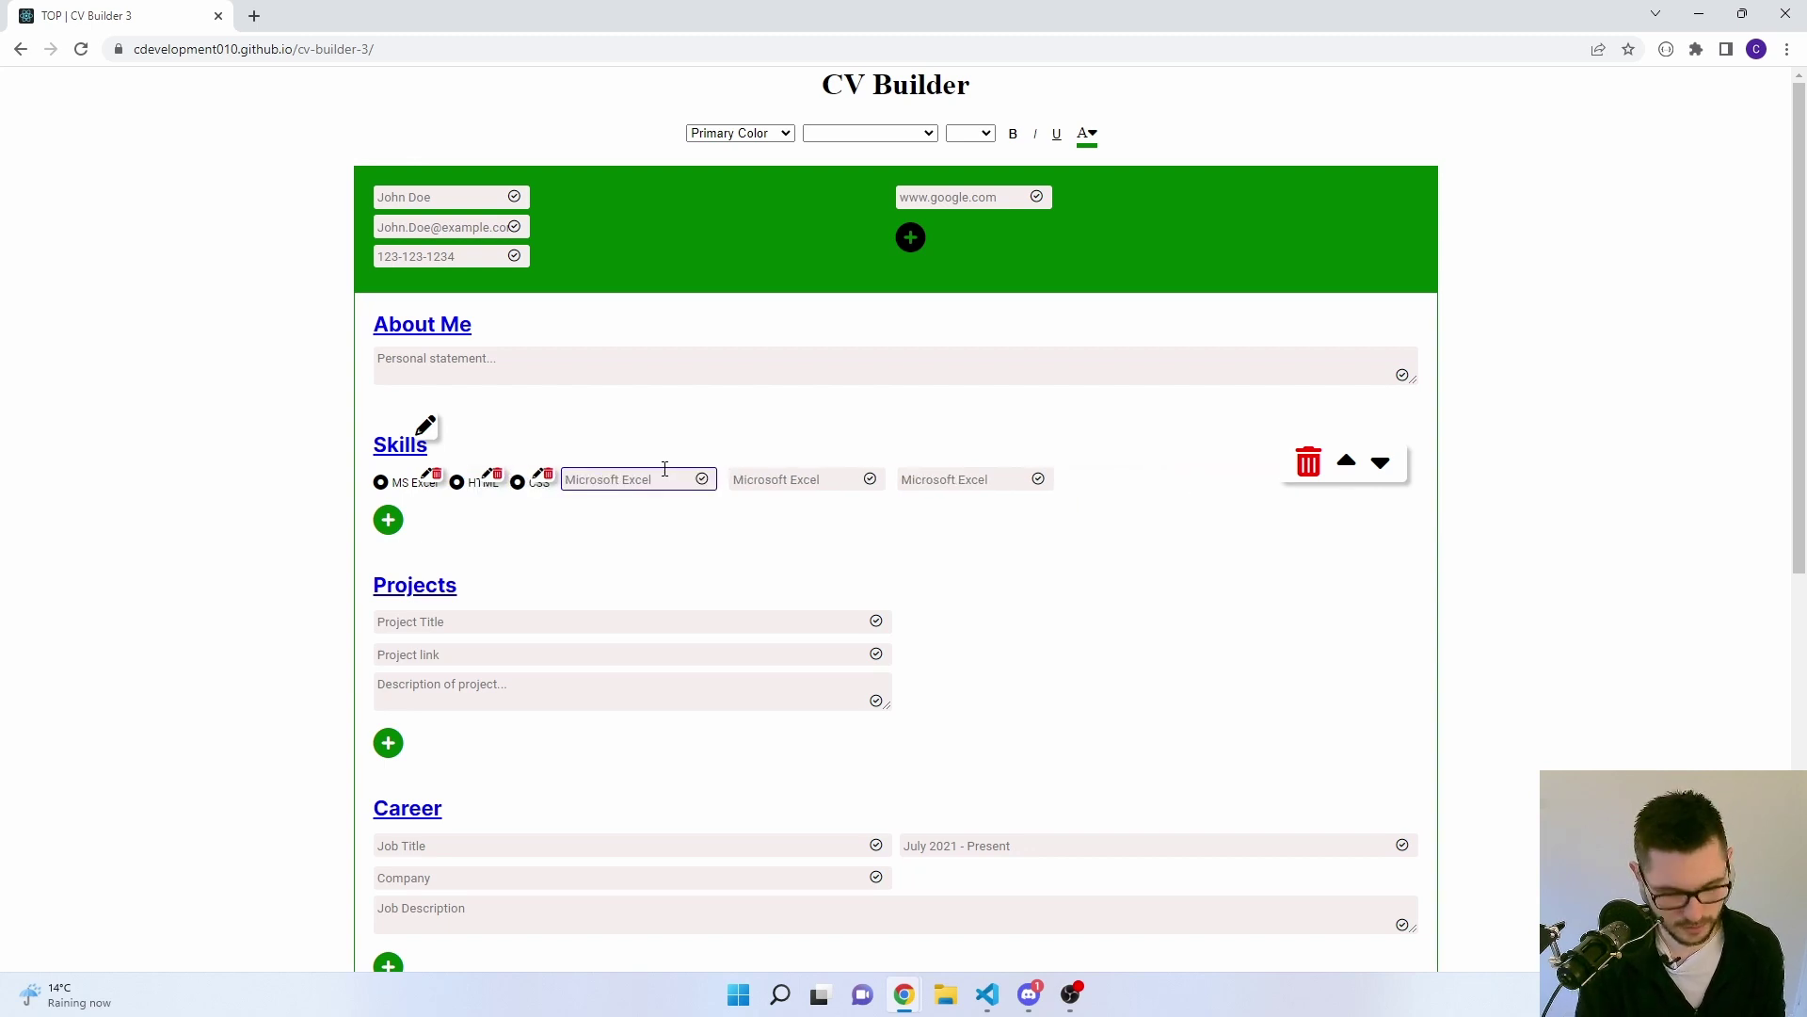
pyautogui.write('JS')
pyautogui.press('Return')
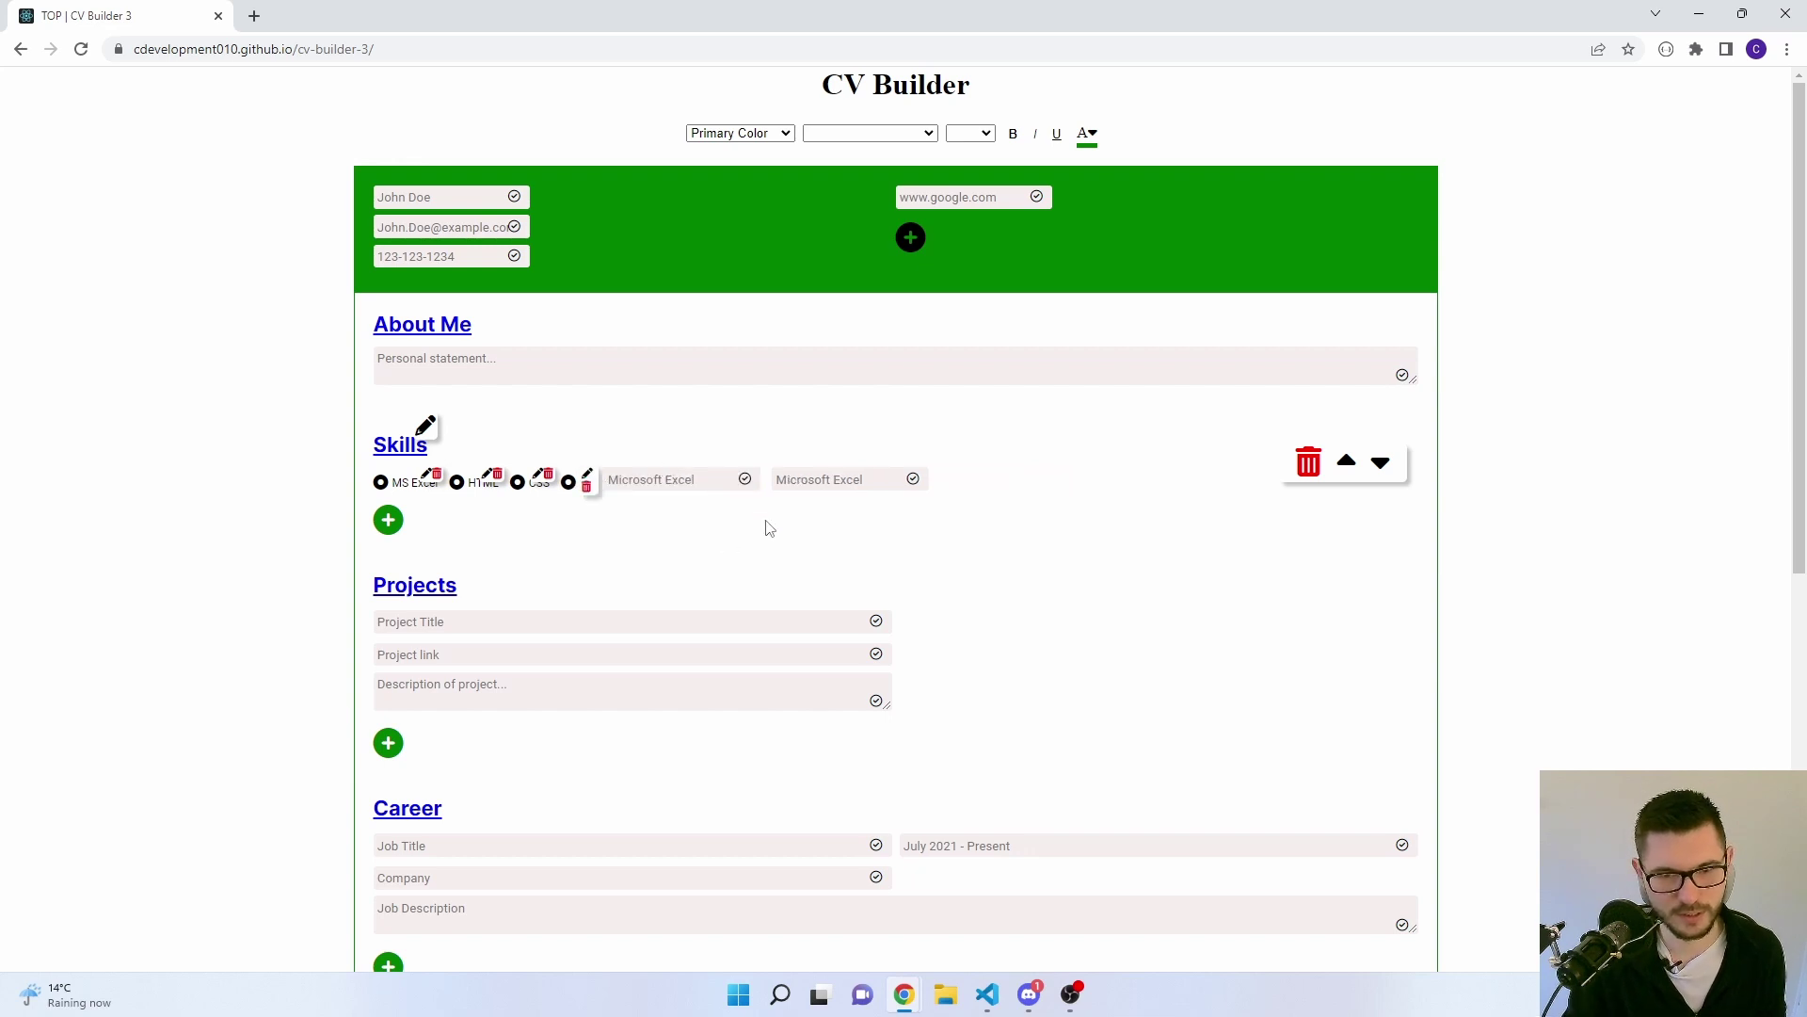
pyautogui.click(832, 475)
pyautogui.write('SQL')
pyautogui.click(758, 553)
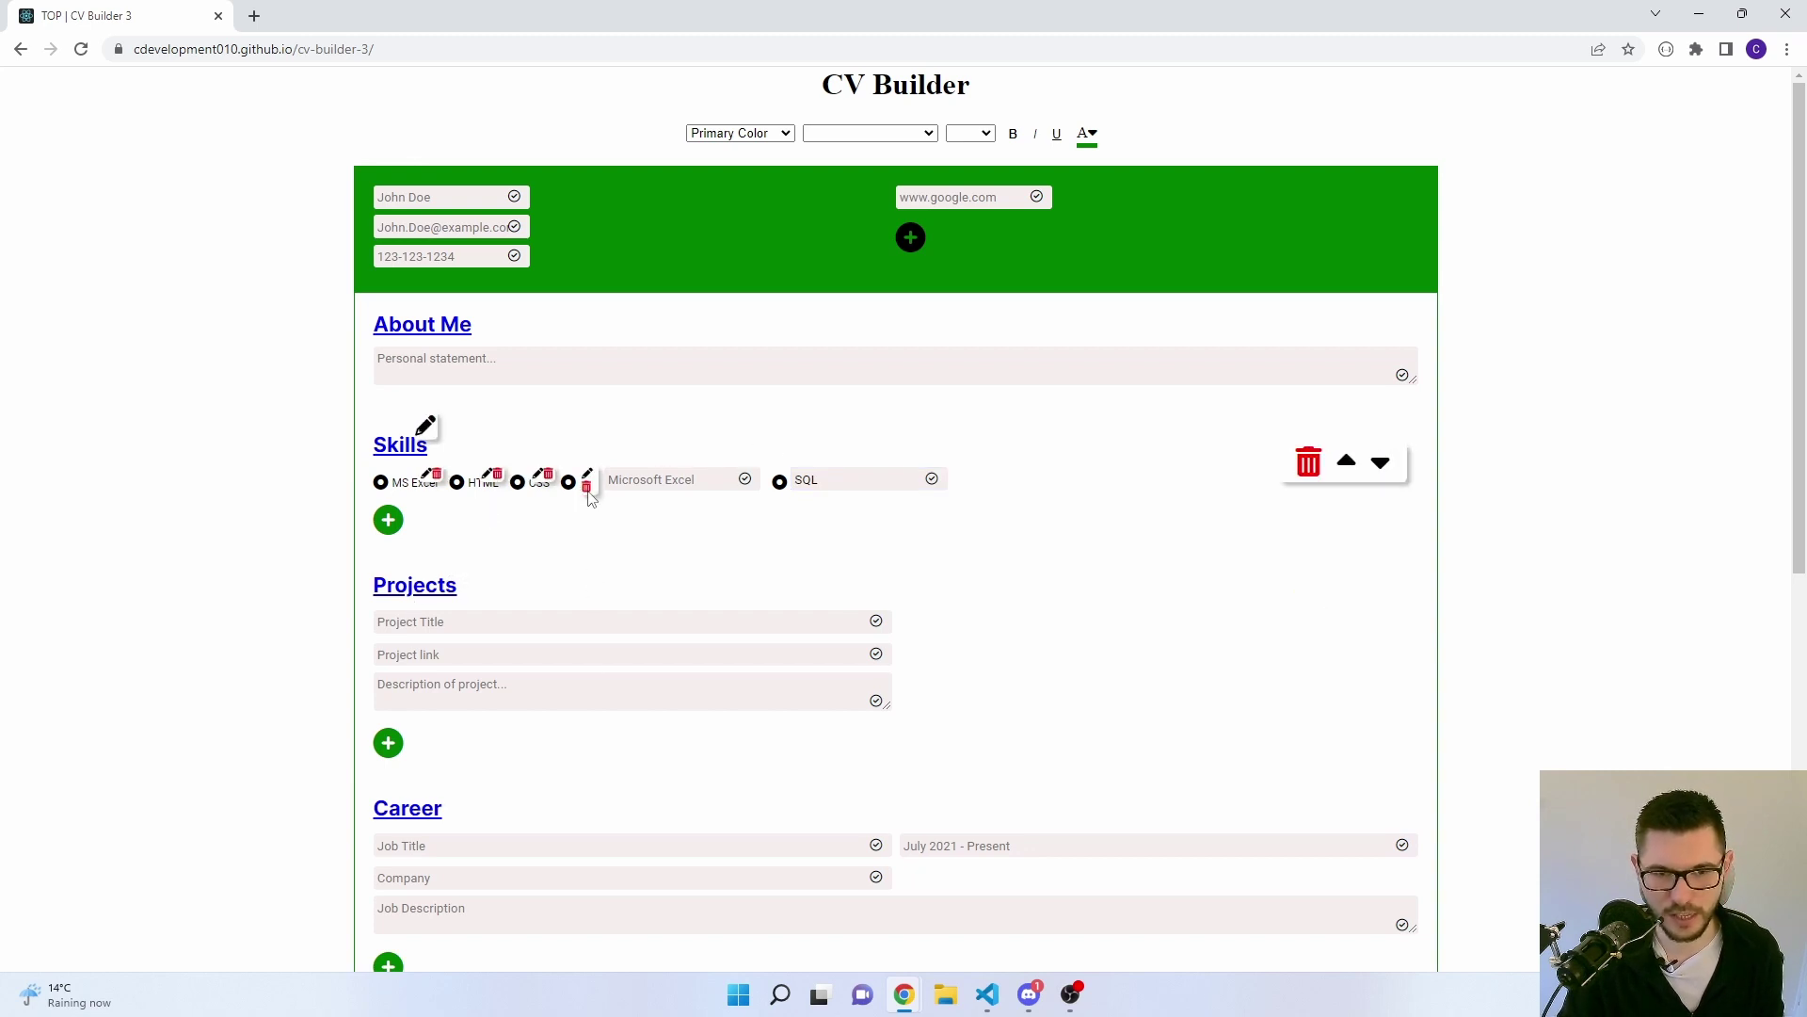
pyautogui.click(587, 485)
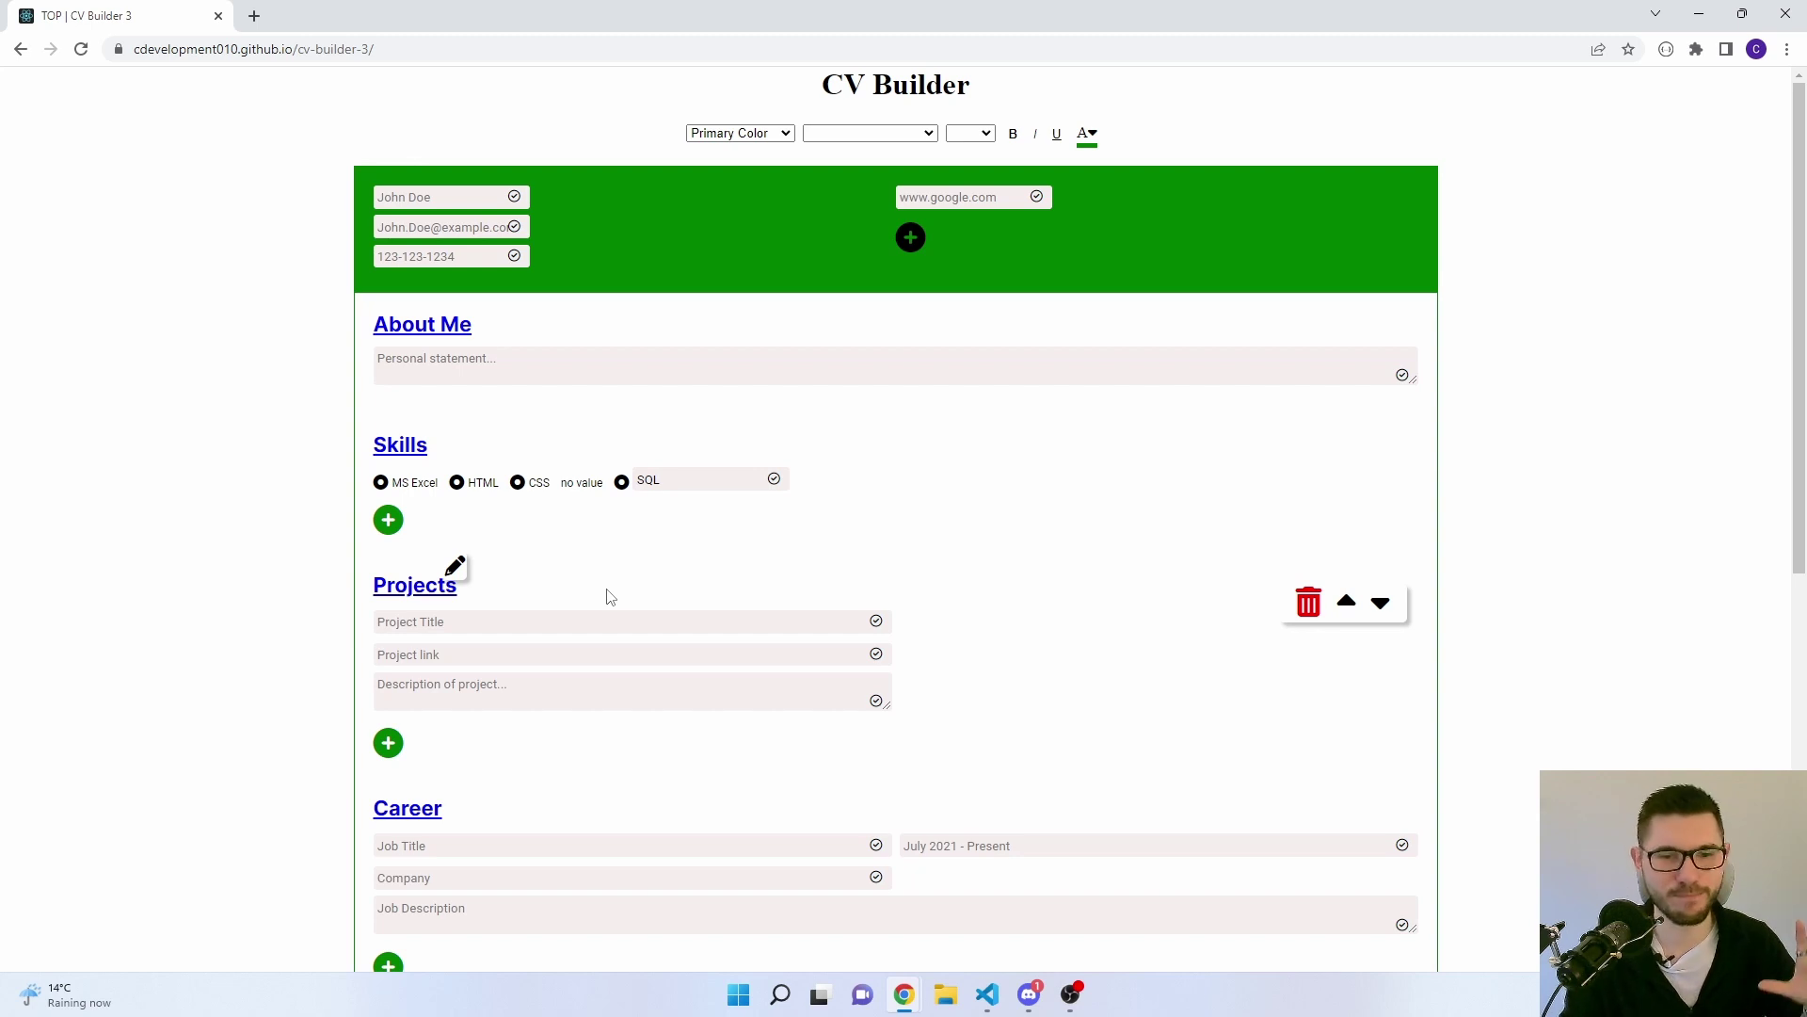
pyautogui.moveTo(602, 482)
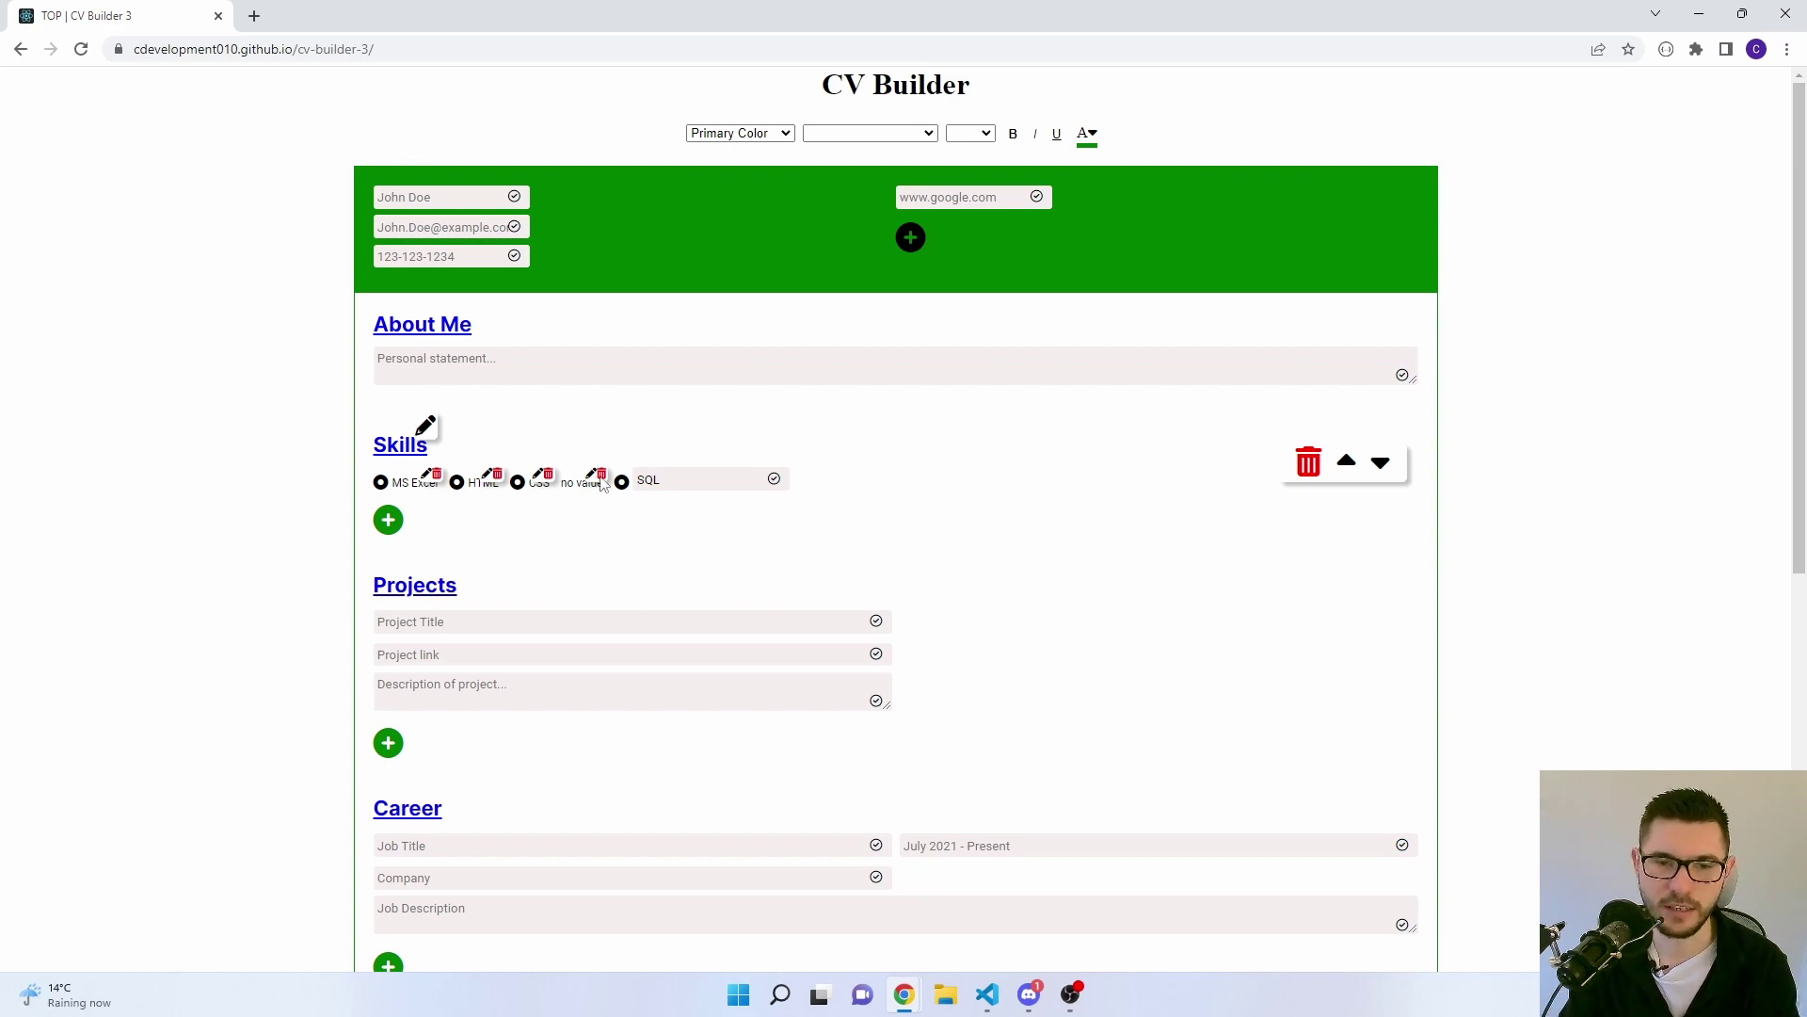
pyautogui.press('Return')
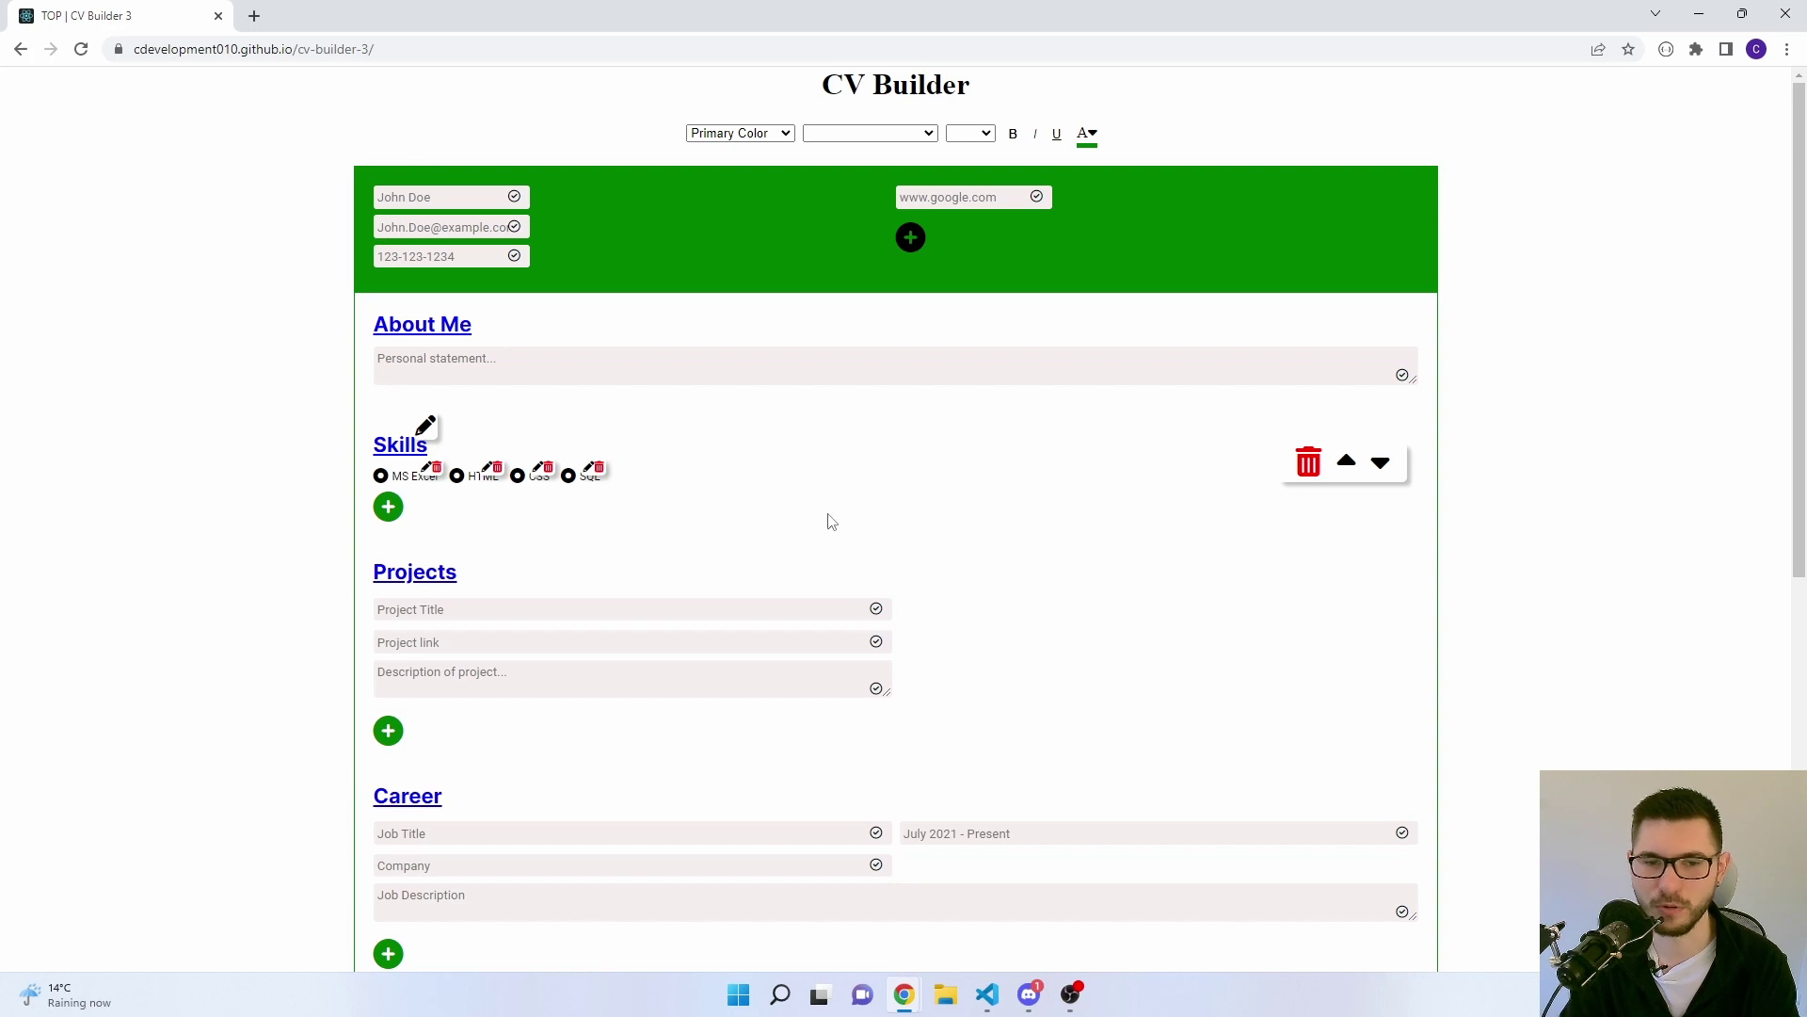
pyautogui.moveTo(823, 615)
pyautogui.moveTo(666, 504)
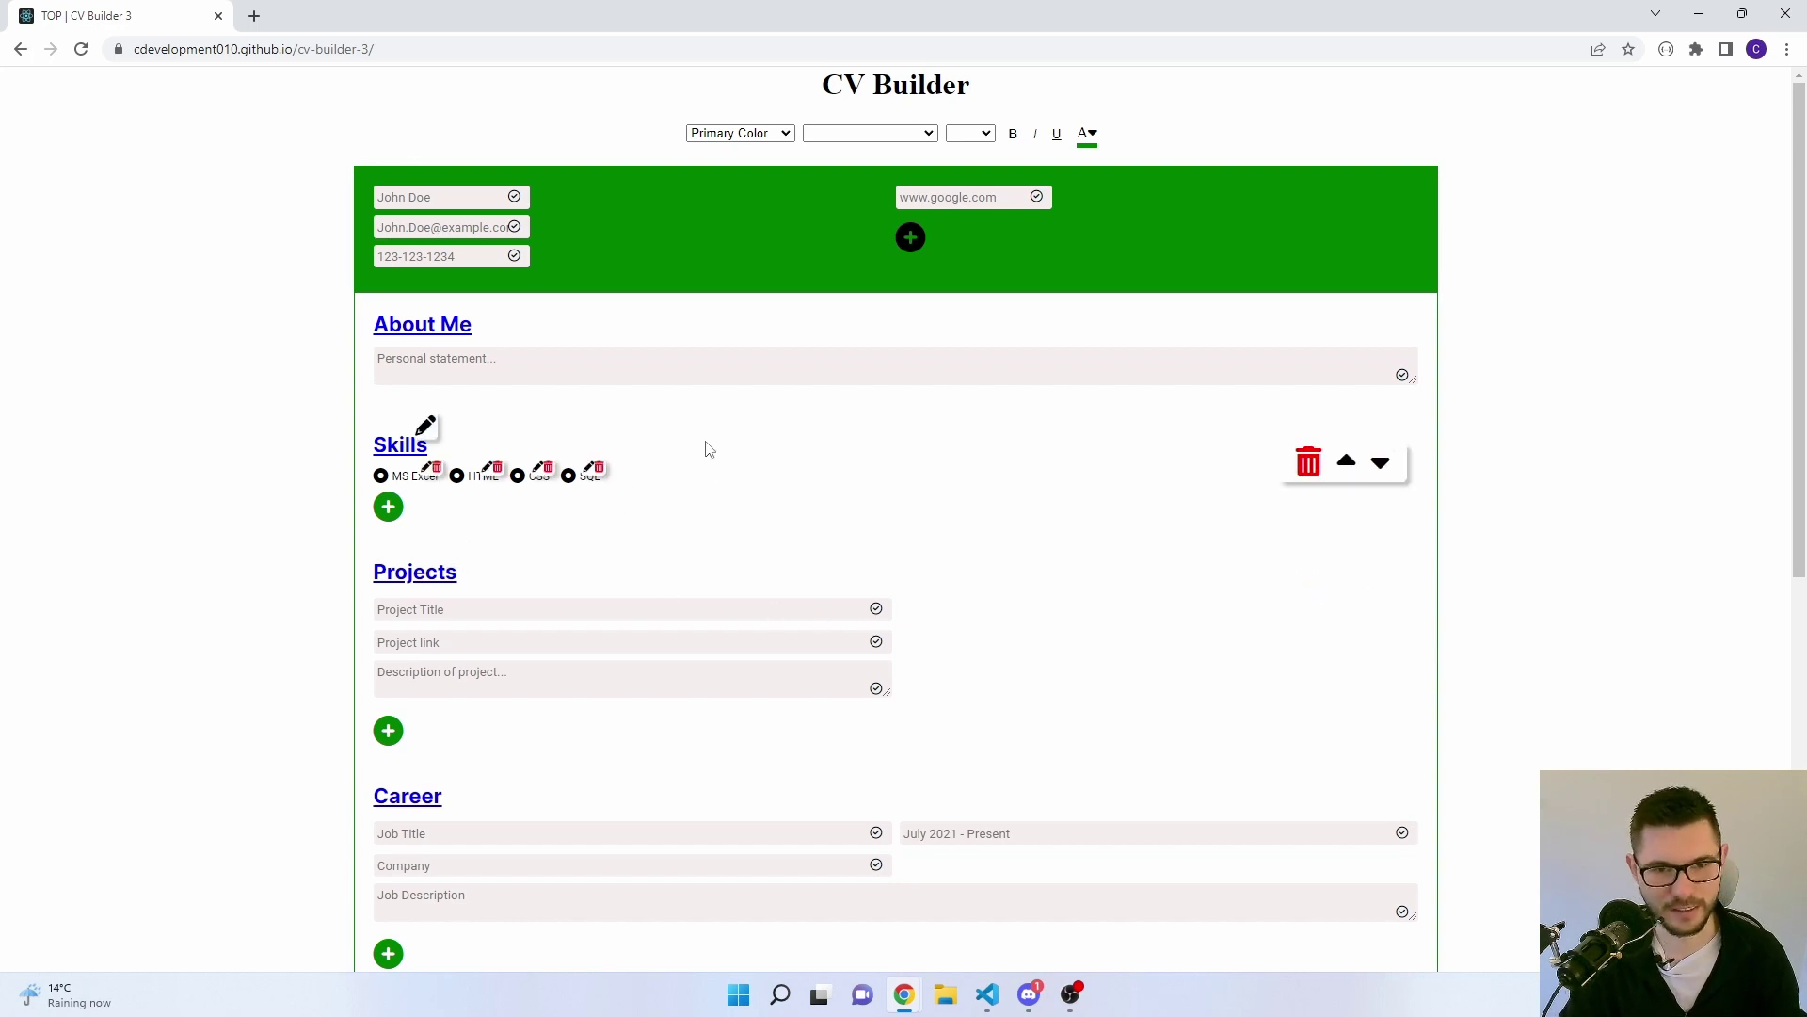
# - Add two project entries and title the new one 'weather app'
pyautogui.scroll(-1, 565, 565)
pyautogui.click(390, 639)
pyautogui.click(390, 638)
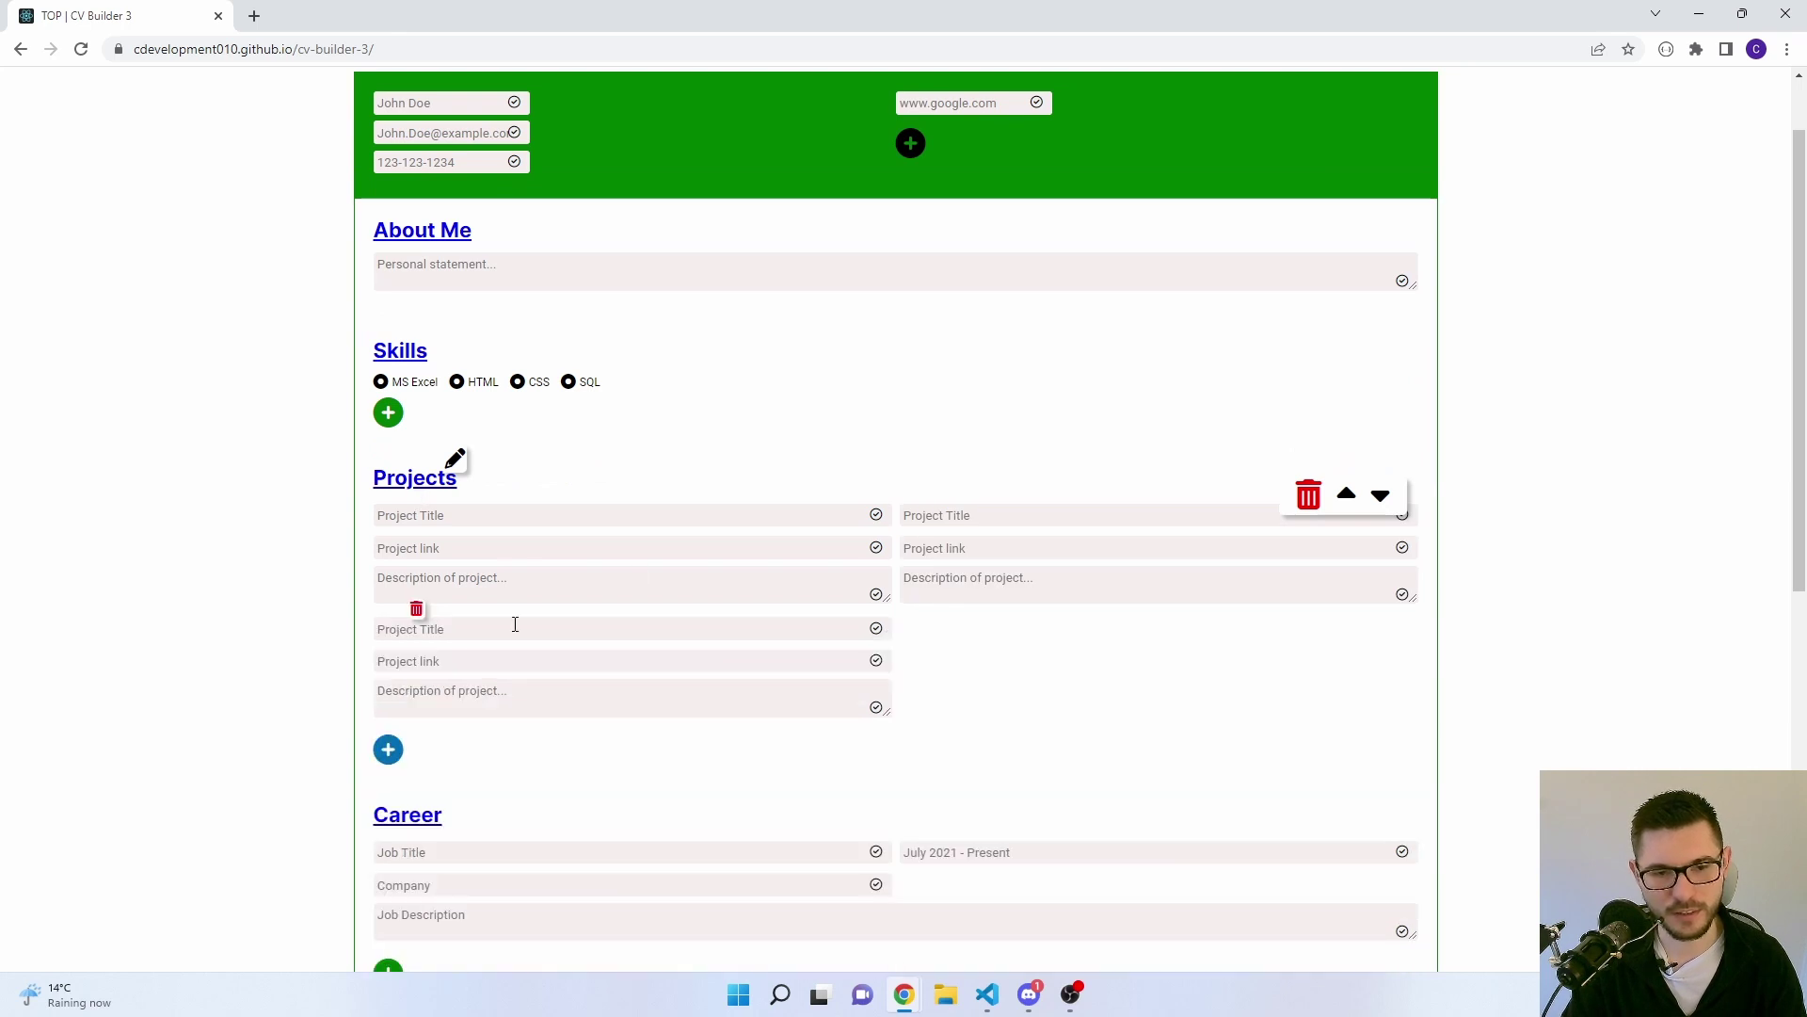
pyautogui.click(555, 629)
pyautogui.scroll(-2, 607, 631)
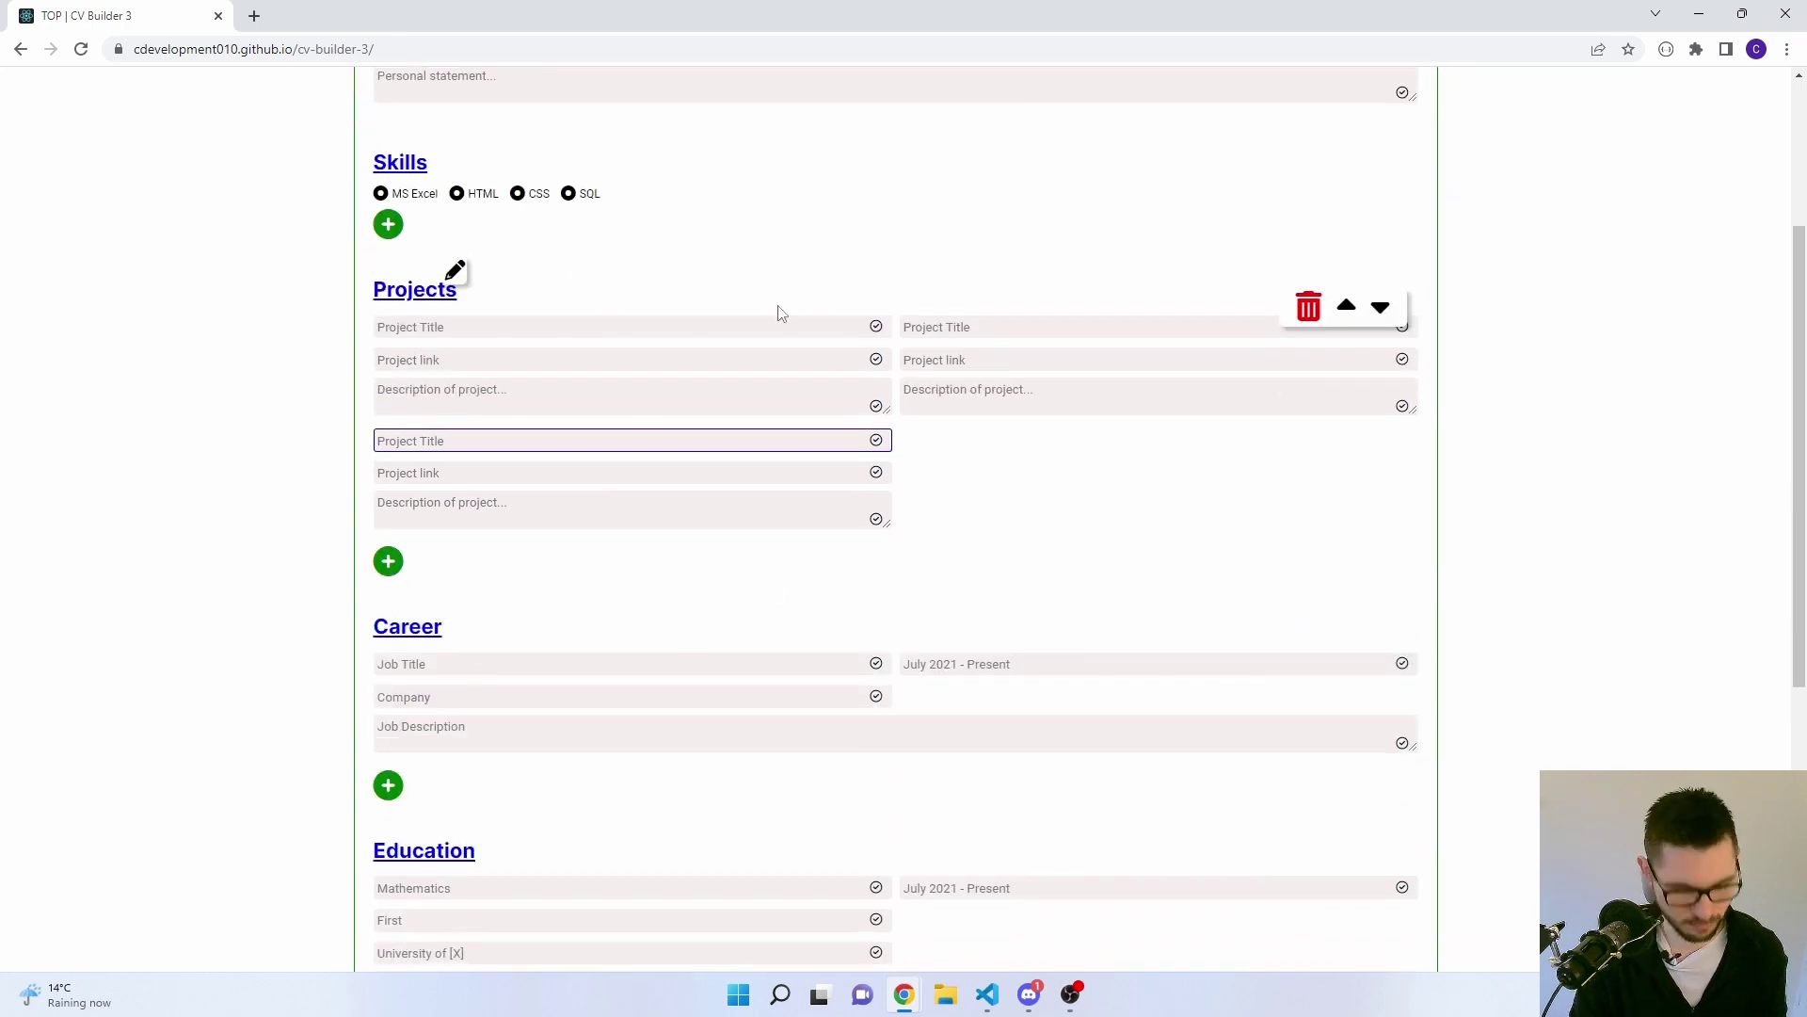
pyautogui.write('weather app')
pyautogui.press('Tab')
pyautogui.press('Tab')
pyautogui.press('Tab')
pyautogui.hotkey('shift', 'Tab')
pyautogui.hotkey('shift', 'Tab')
pyautogui.press('Return')
# - Give the project the link google.com and the description 'weather app'
pyautogui.click(631, 467)
pyautogui.write('google.cpom')
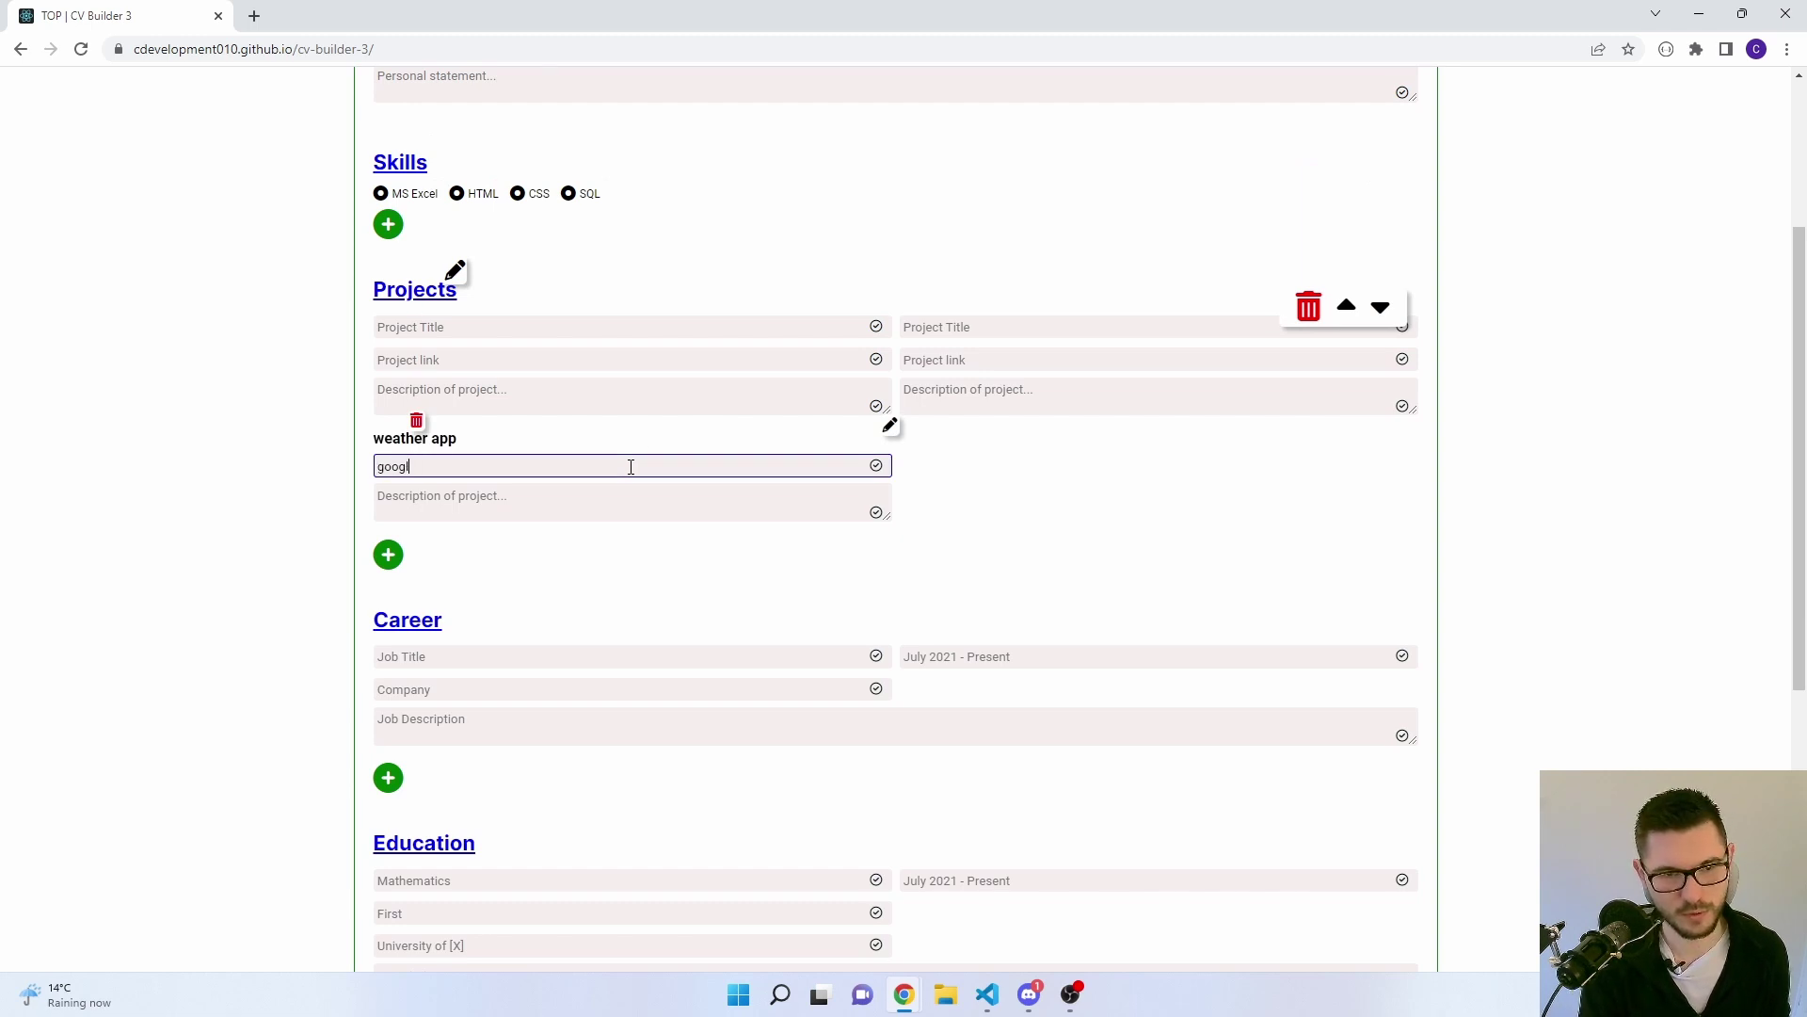
pyautogui.press('BackSpace')
pyautogui.press('BackSpace')
pyautogui.press('BackSpace')
pyautogui.press('BackSpace')
pyautogui.write('com')
pyautogui.press('Return')
pyautogui.click(621, 489)
pyautogui.write('weather app')
pyautogui.press('Return')
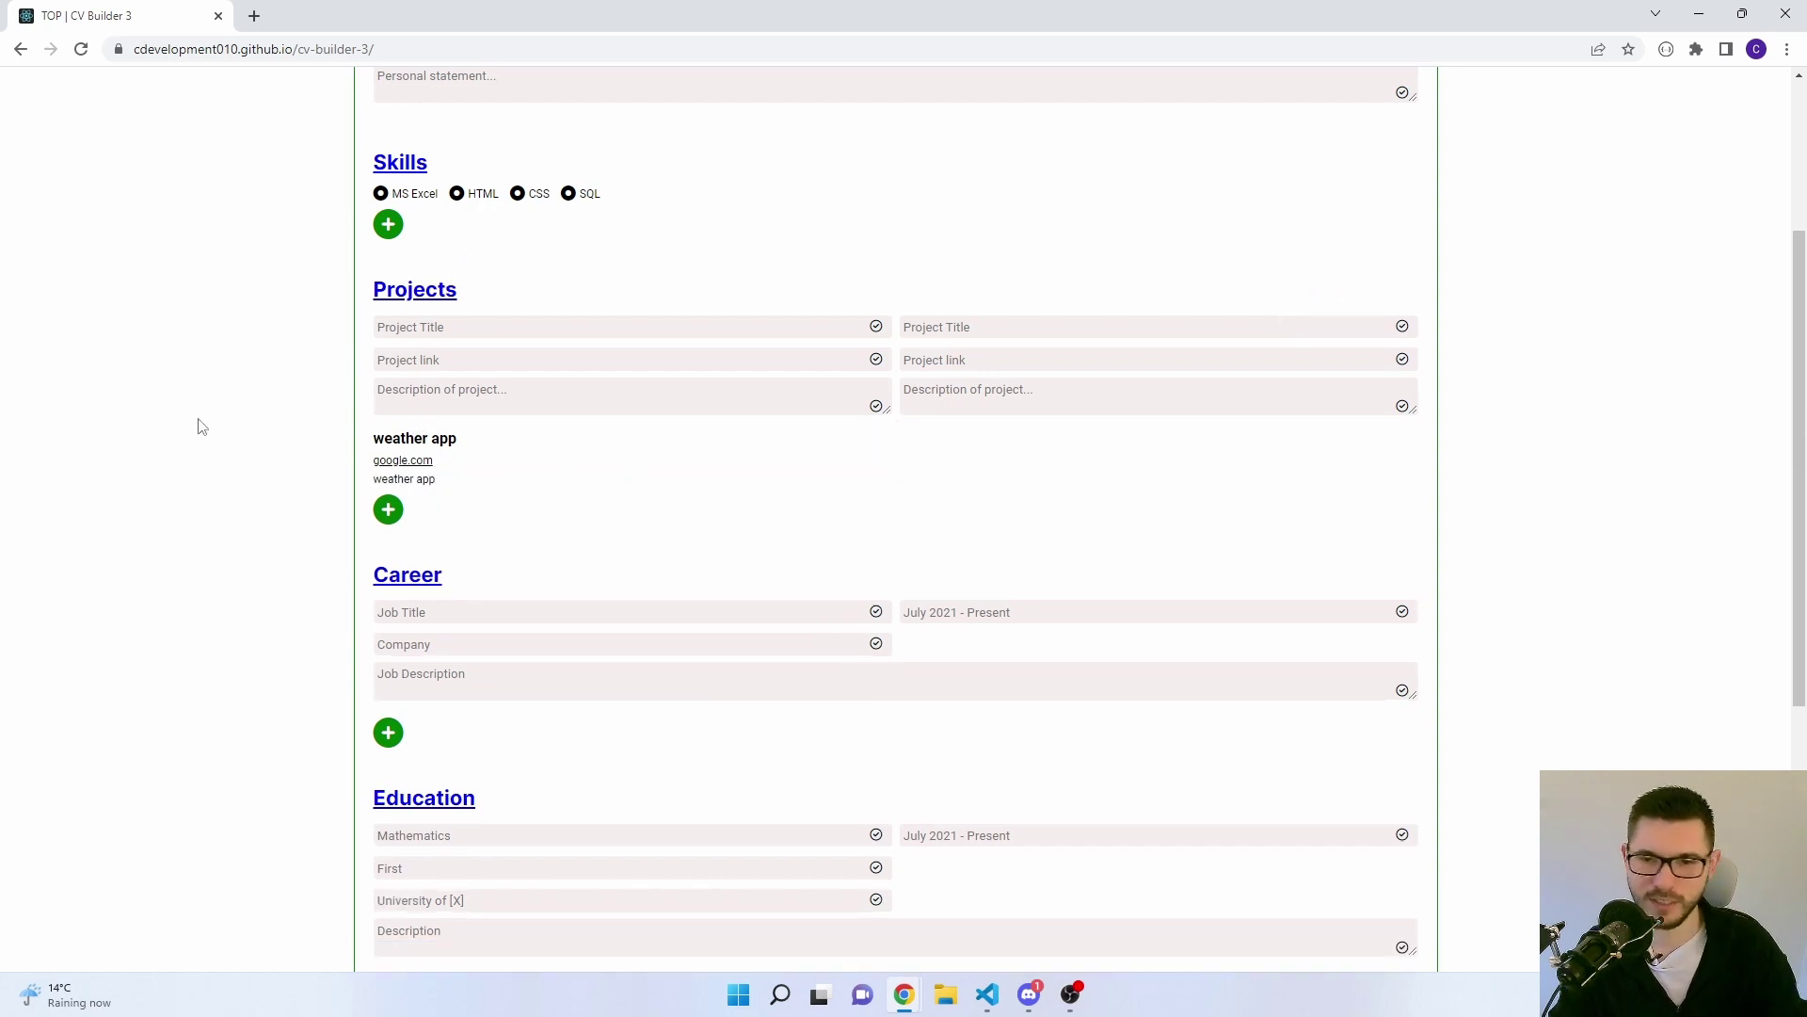
# - Delete a project entry, then remove the whole Projects section
pyautogui.moveTo(1082, 314)
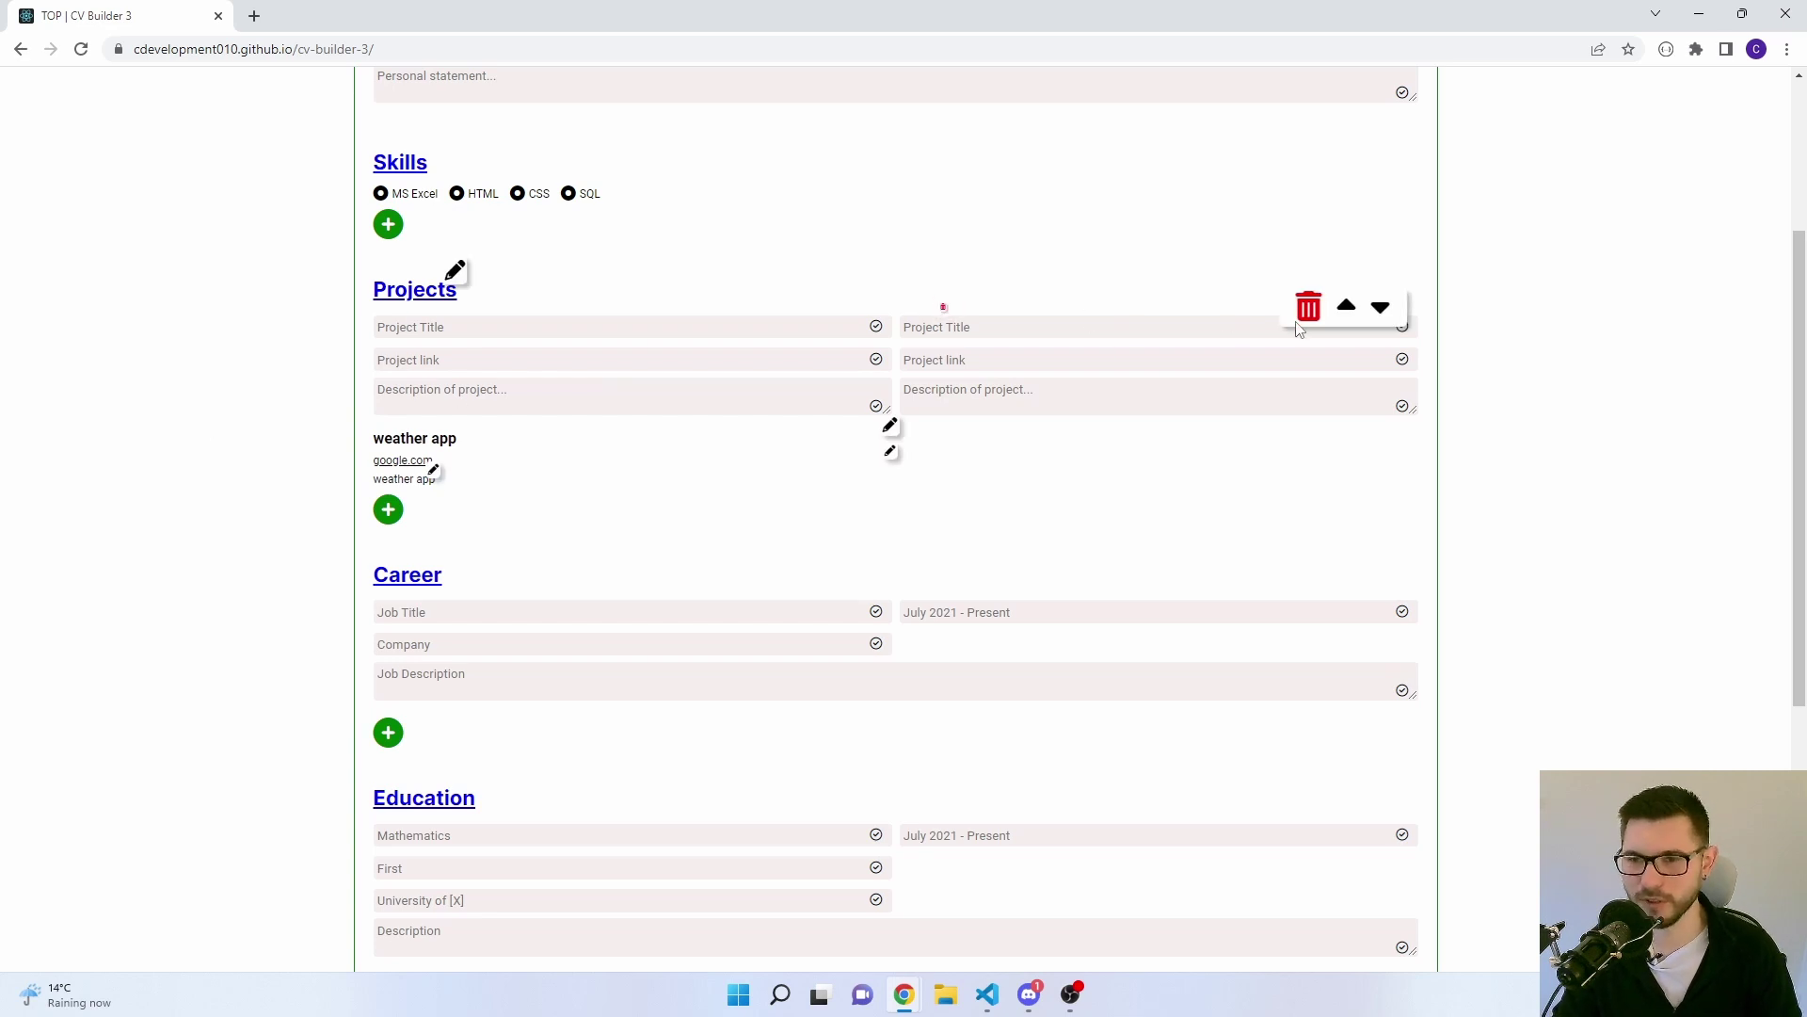
pyautogui.moveTo(1090, 376)
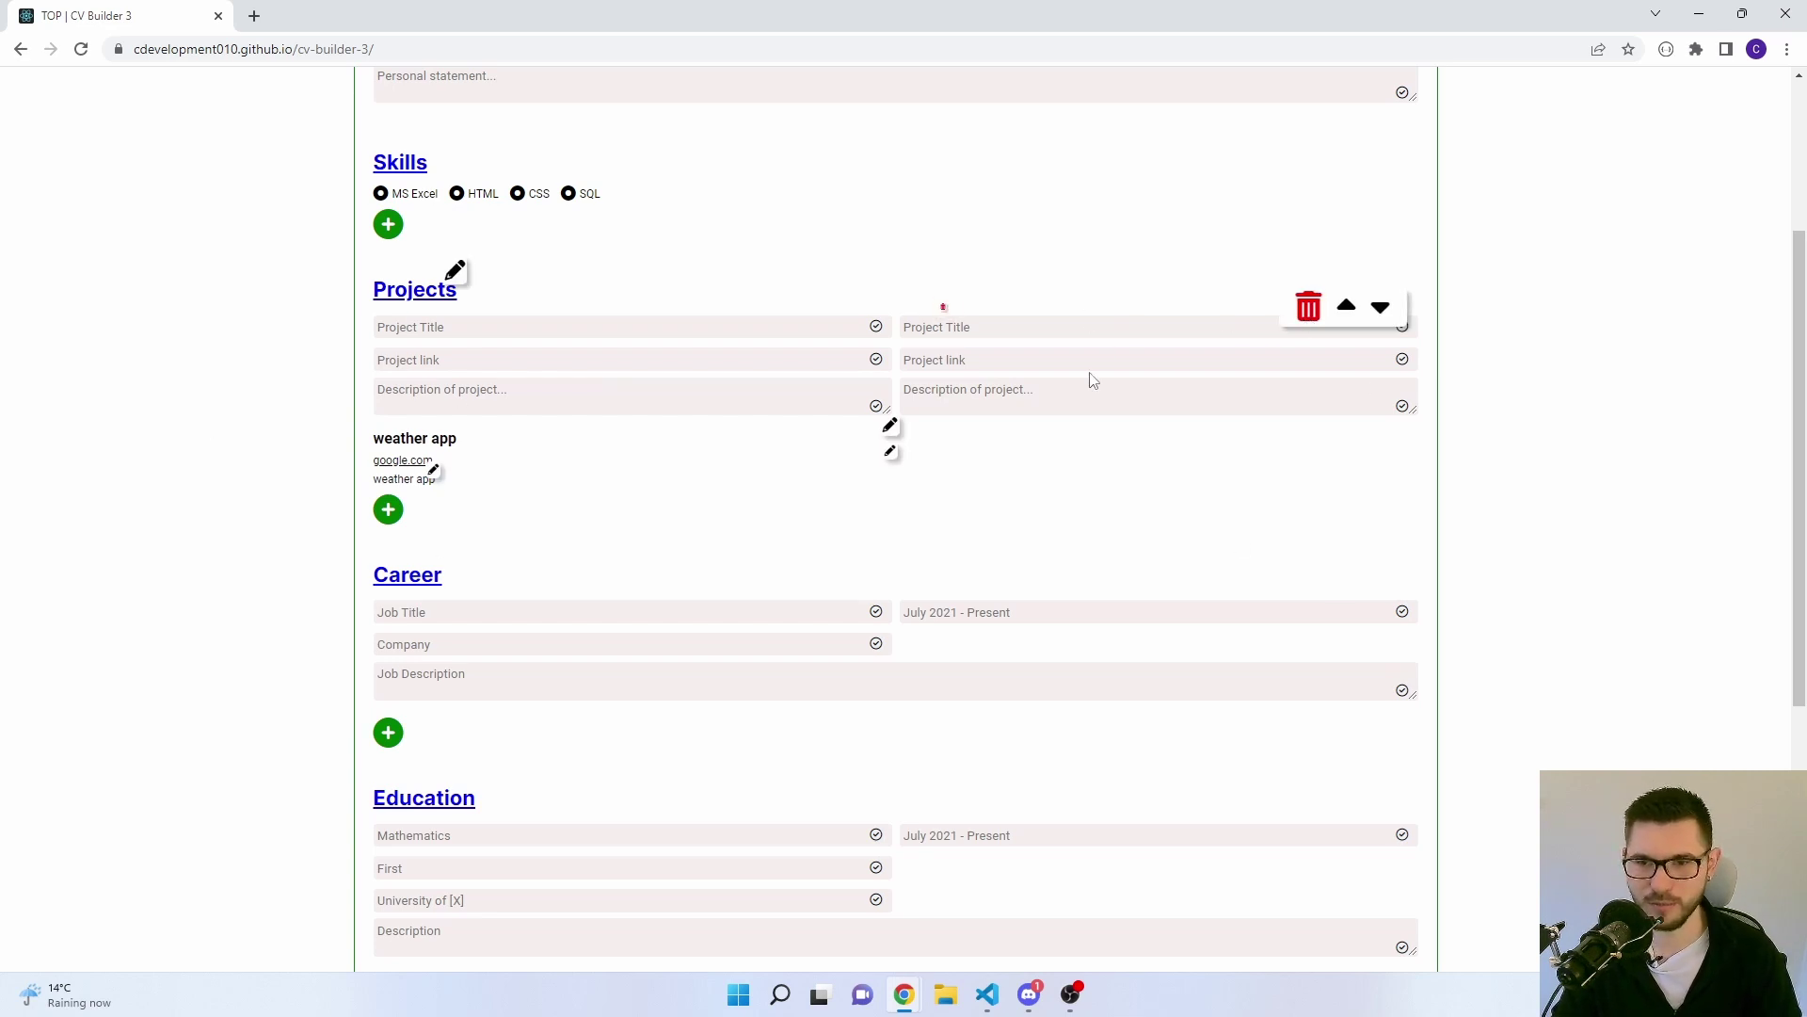
pyautogui.click(943, 309)
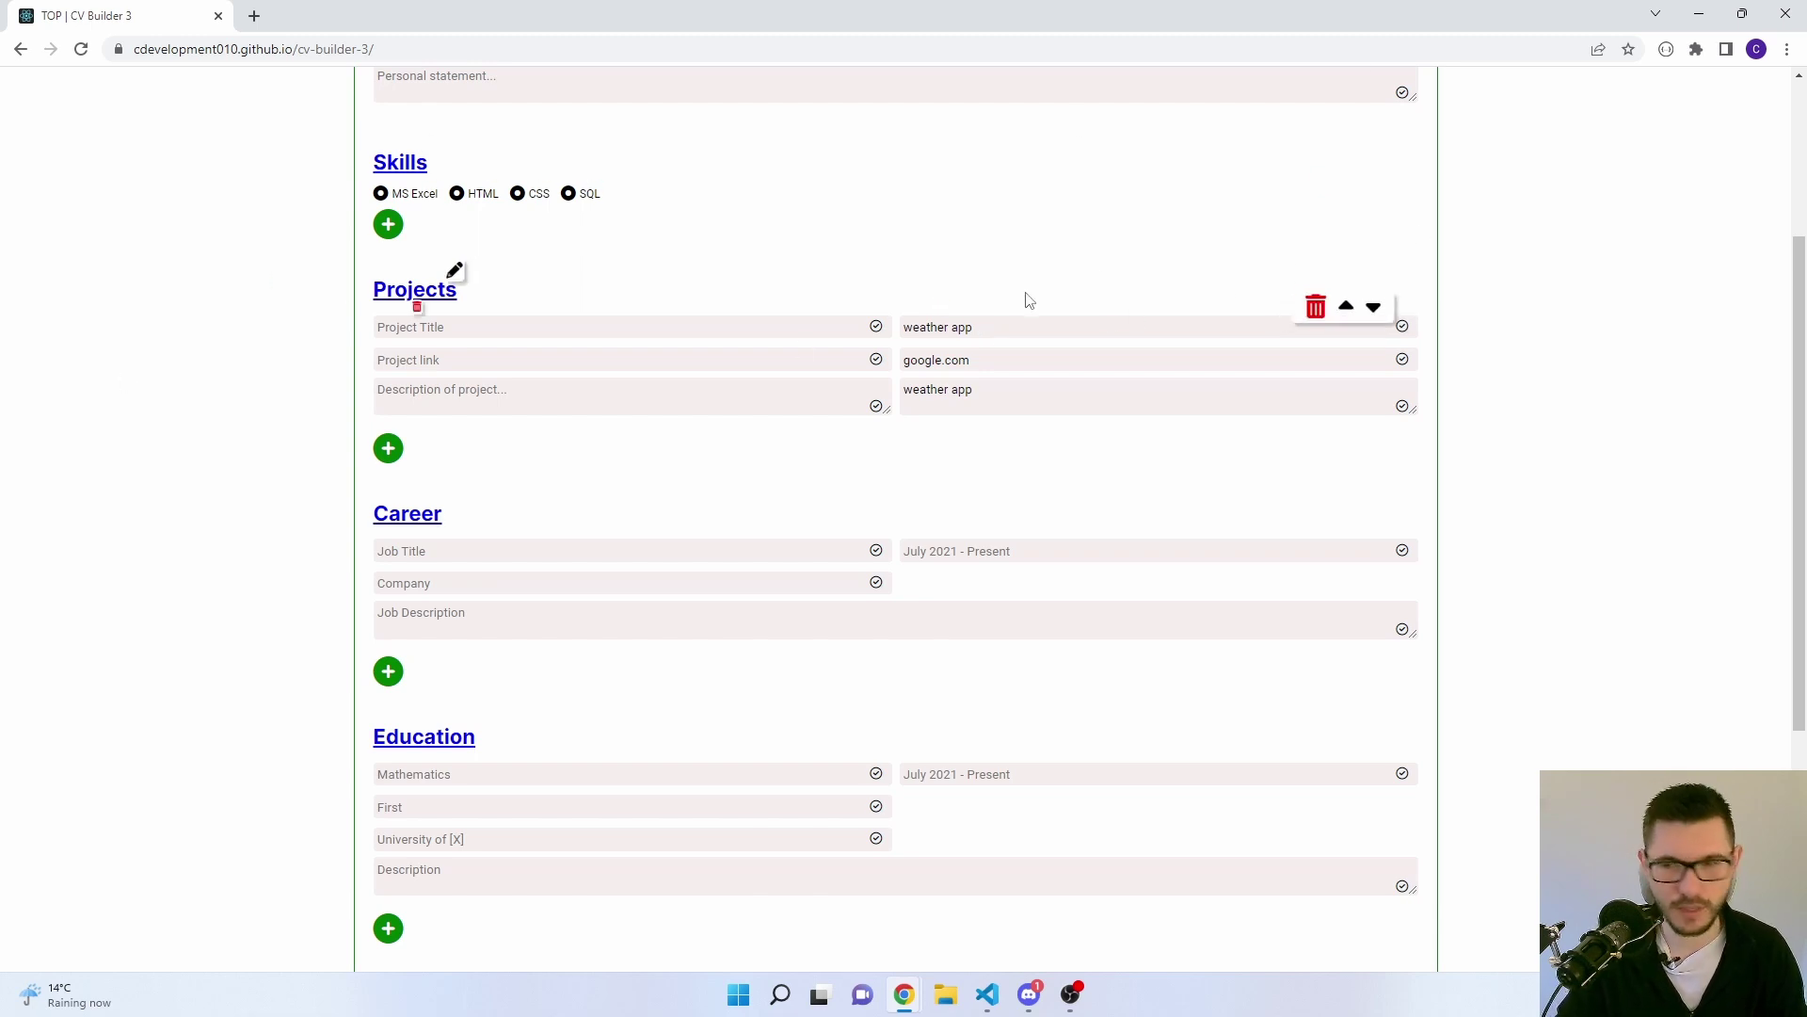
pyautogui.click(1308, 308)
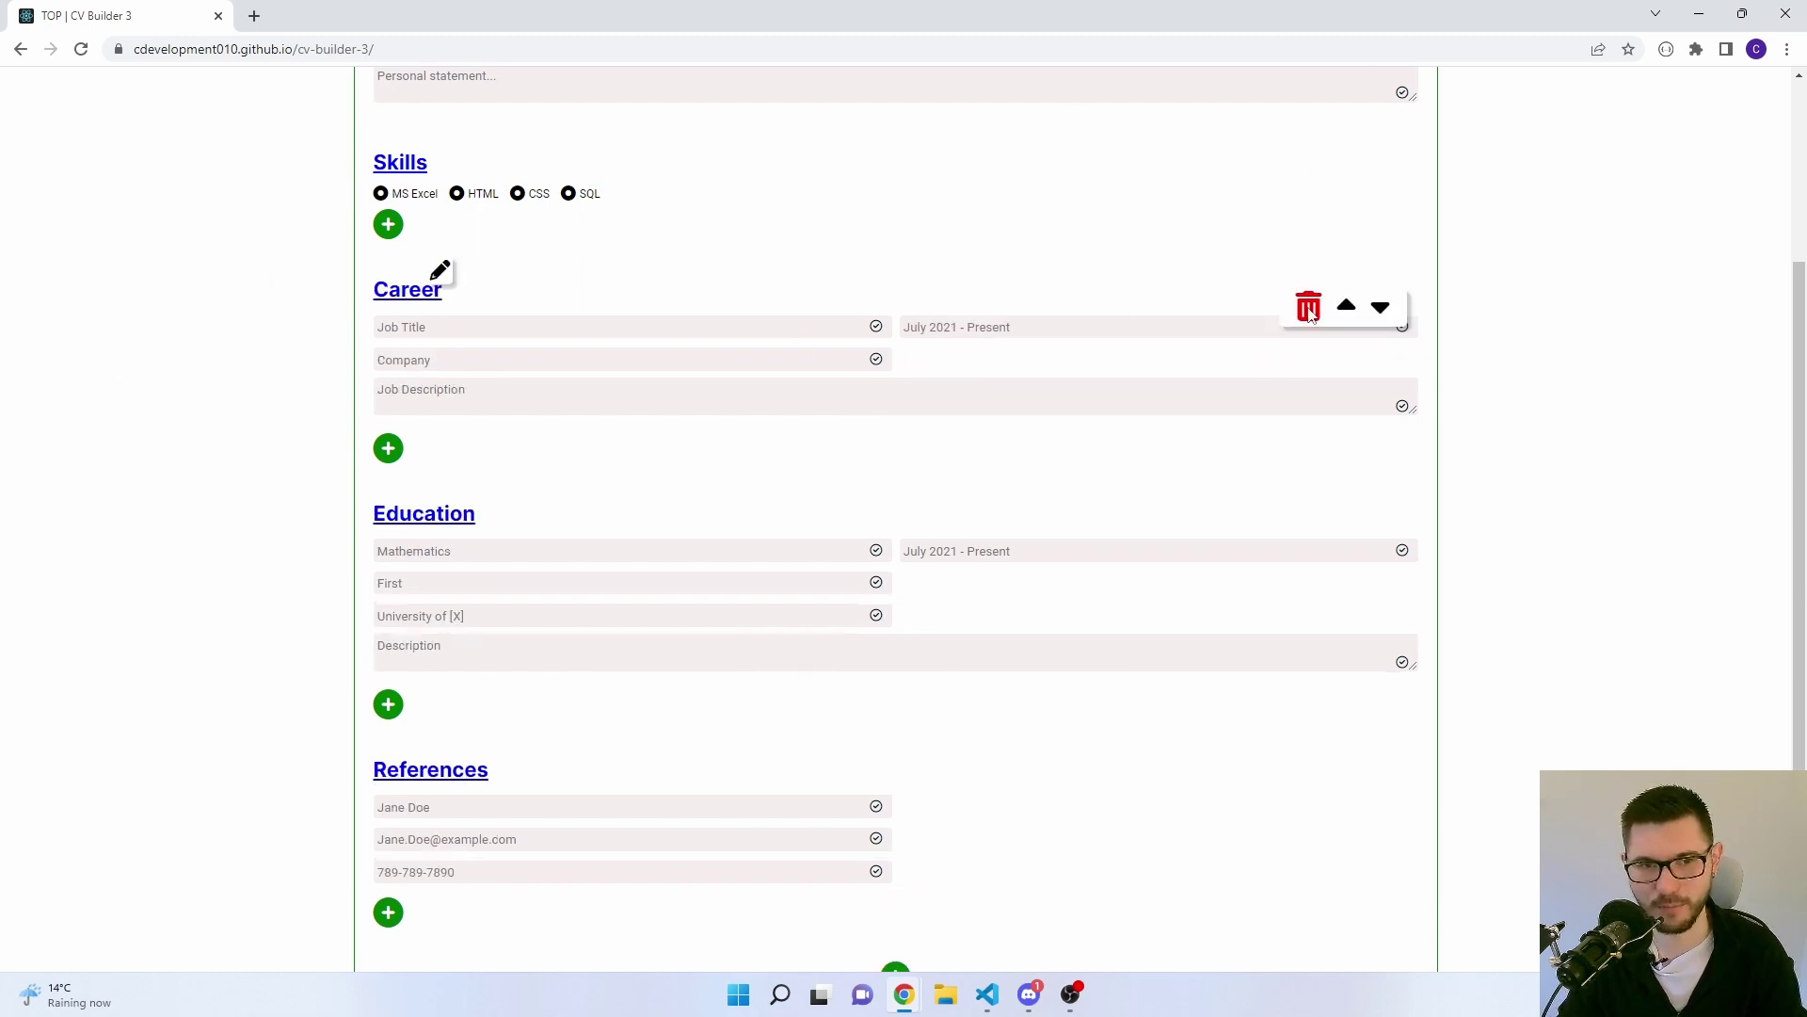
pyautogui.scroll(-1, 963, 481)
pyautogui.scroll(4, 314, 387)
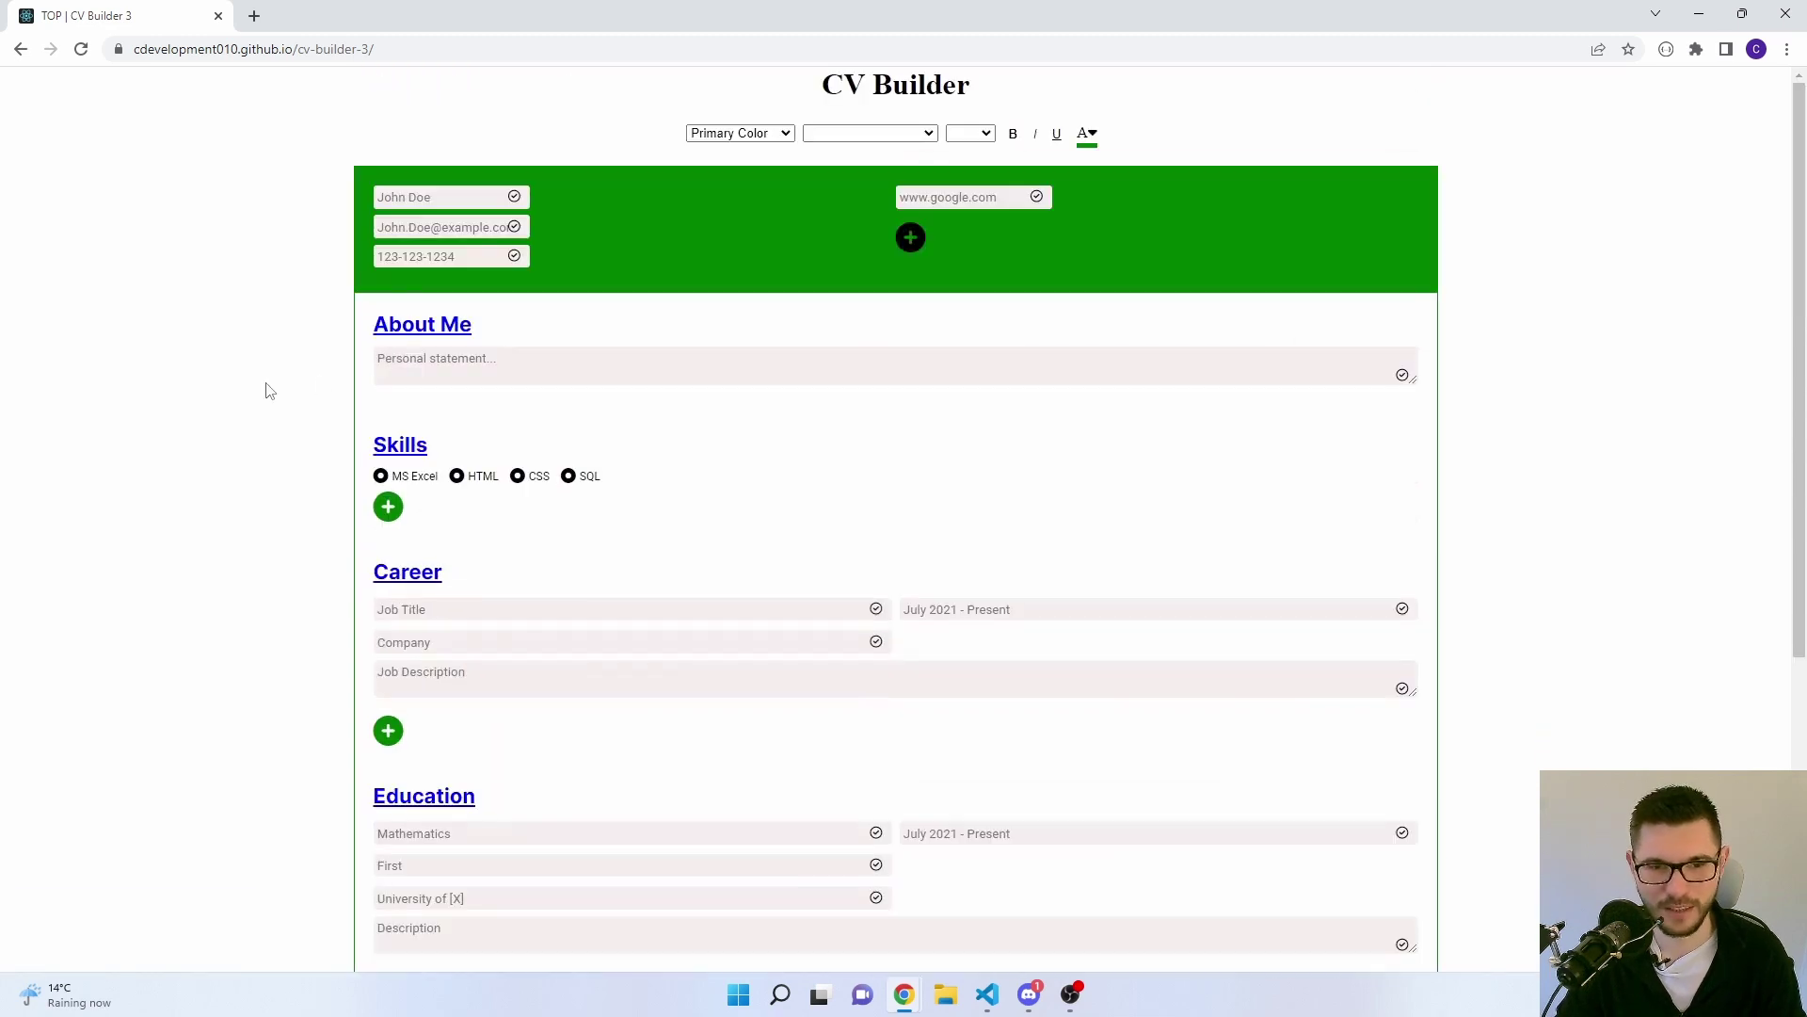
pyautogui.scroll(-3, 715, 250)
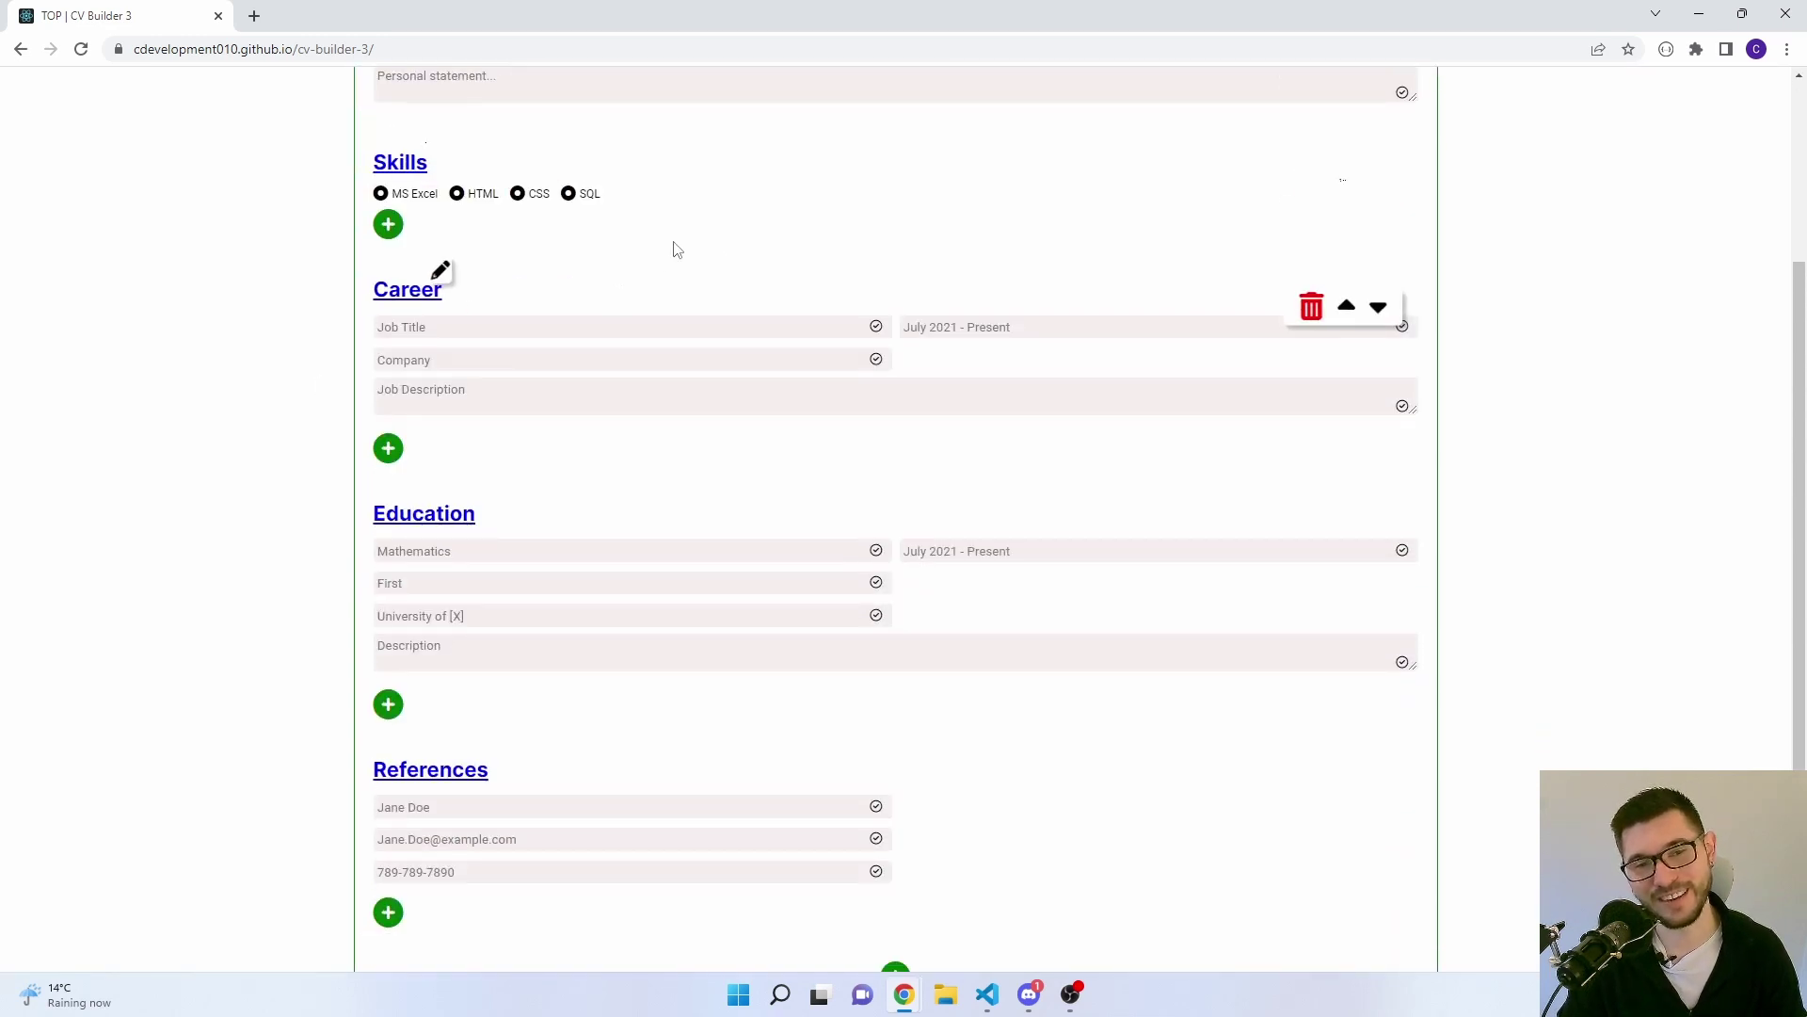
pyautogui.scroll(-2, 716, 282)
pyautogui.scroll(5, 856, 405)
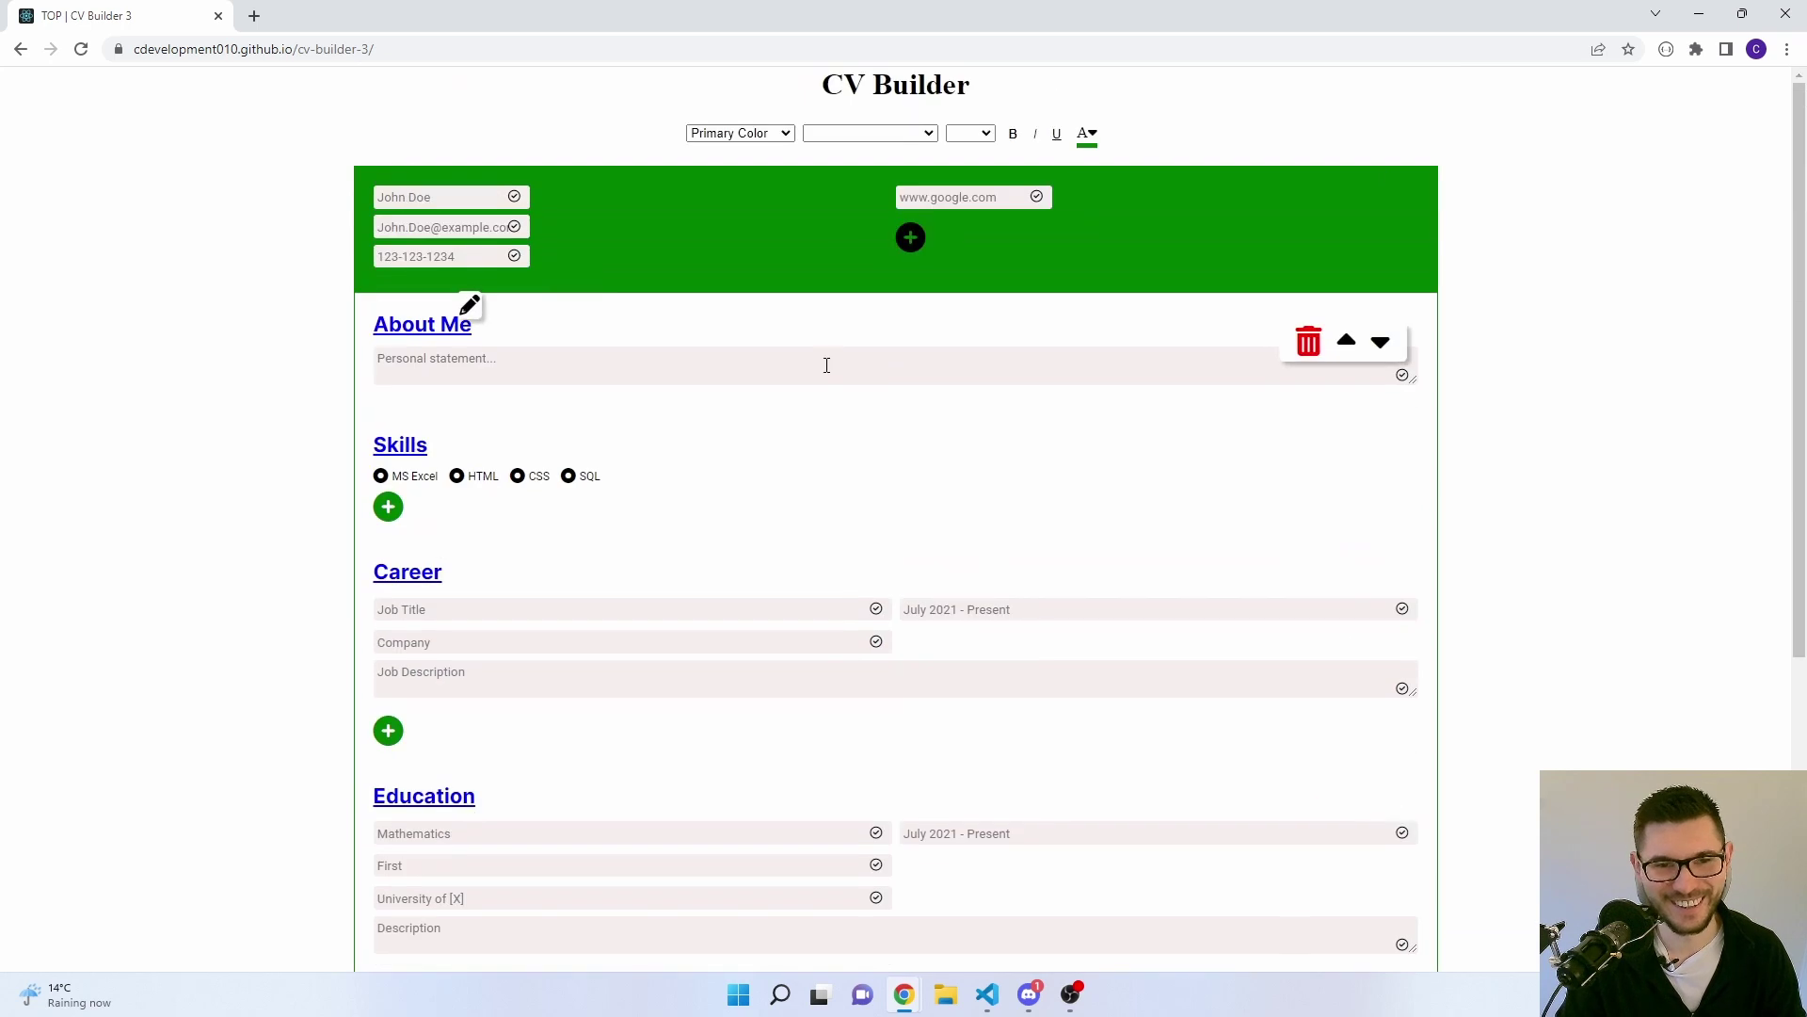
# - Bring up App.js in VS Code and highlight componentOptions and currentView on lines 28–29
pyautogui.click(988, 998)
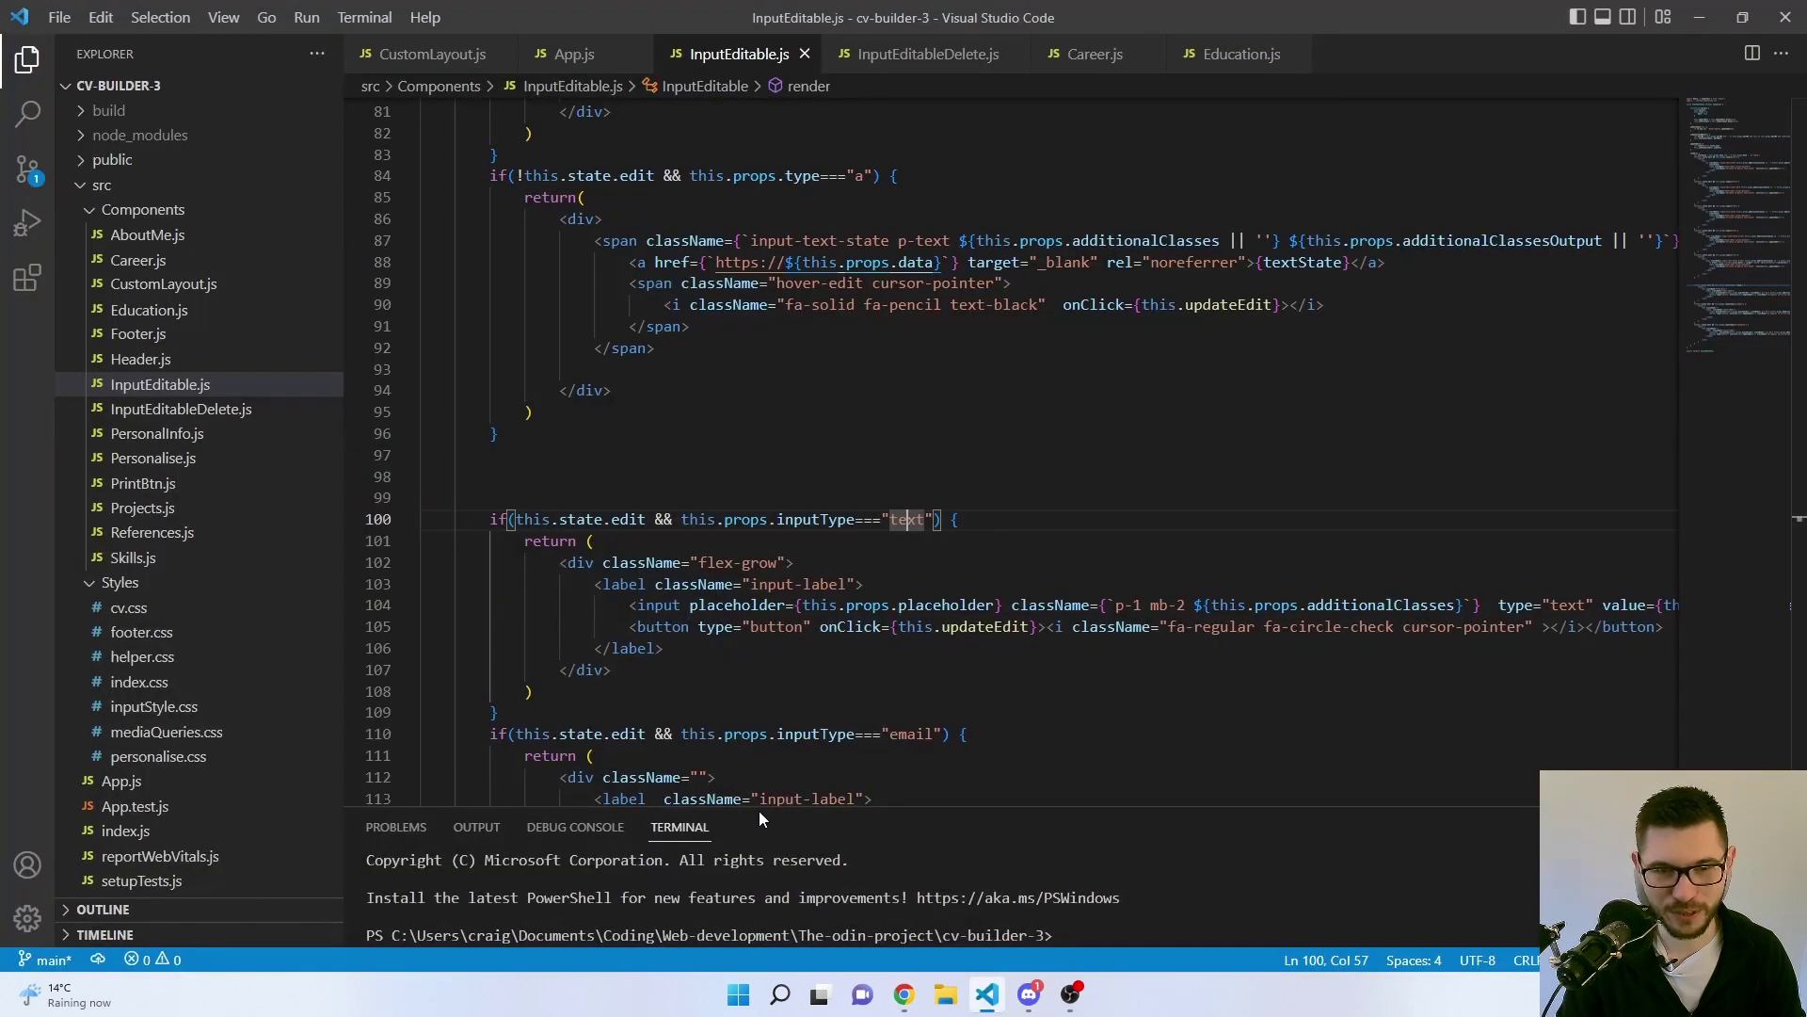
pyautogui.hotkey('ctrl', 'Tab')
pyautogui.scroll(20, 753, 243)
pyautogui.scroll(1, 753, 243)
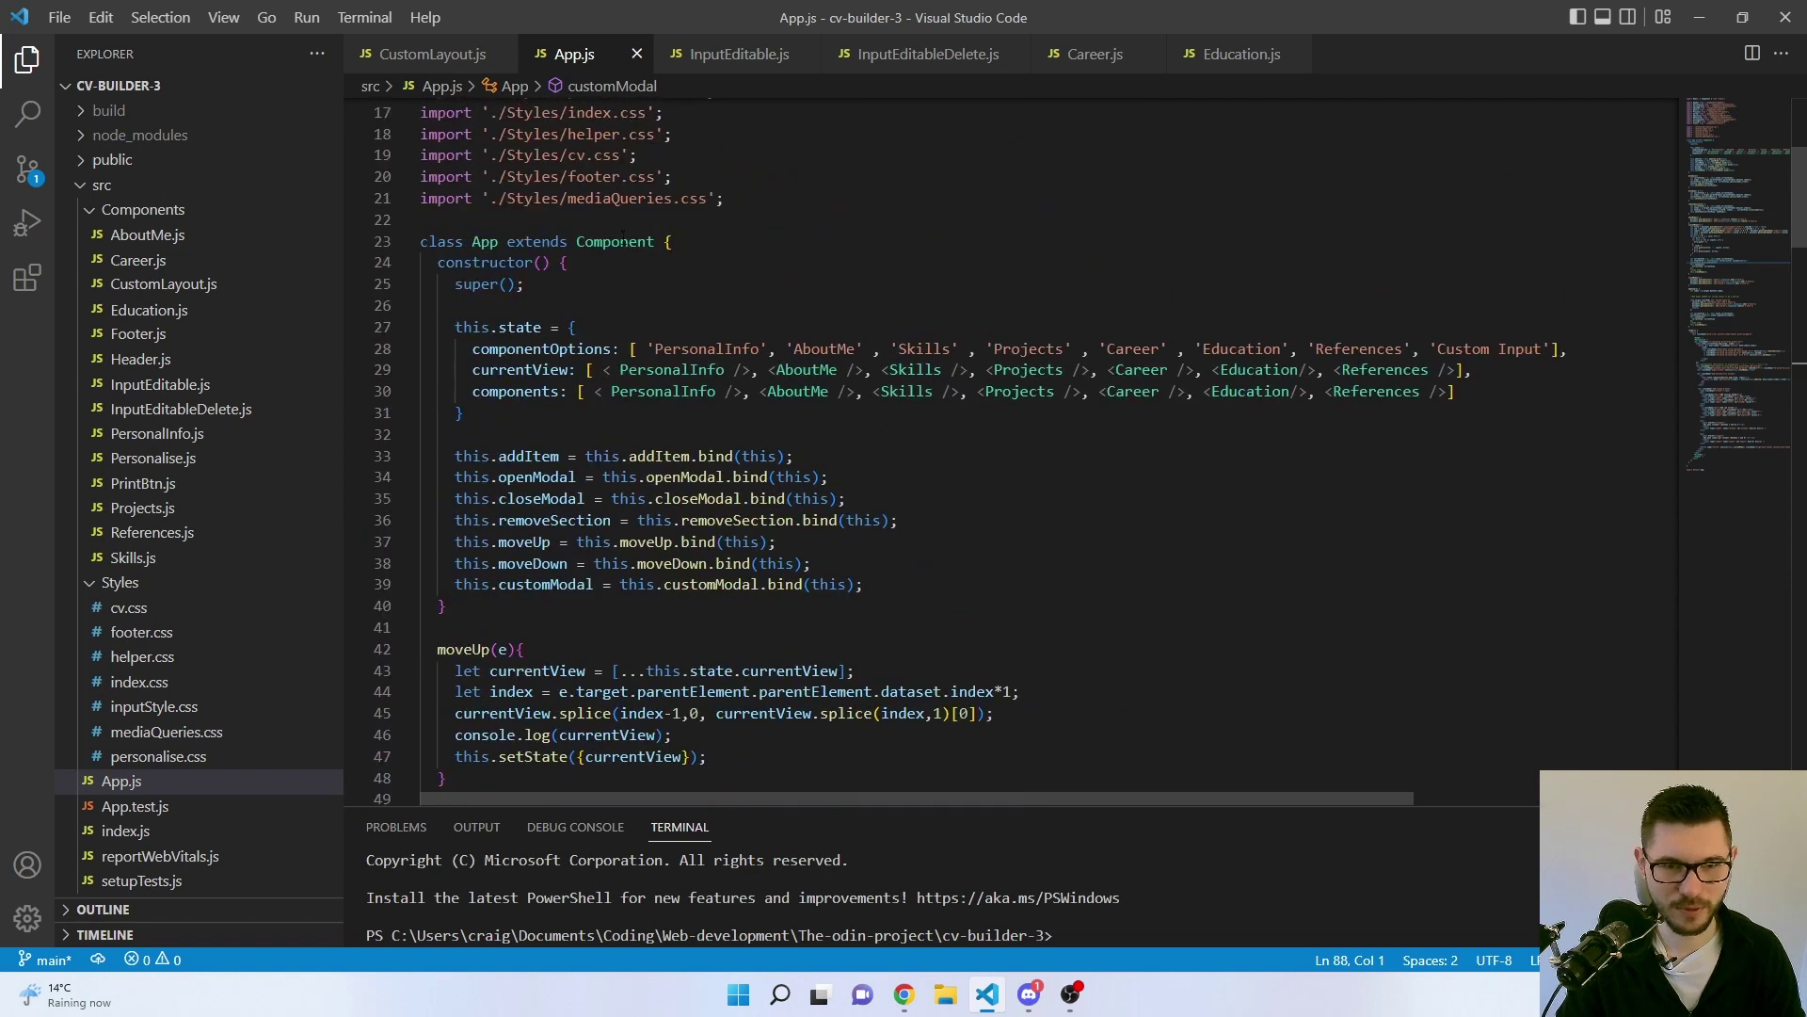
pyautogui.doubleClick(541, 349)
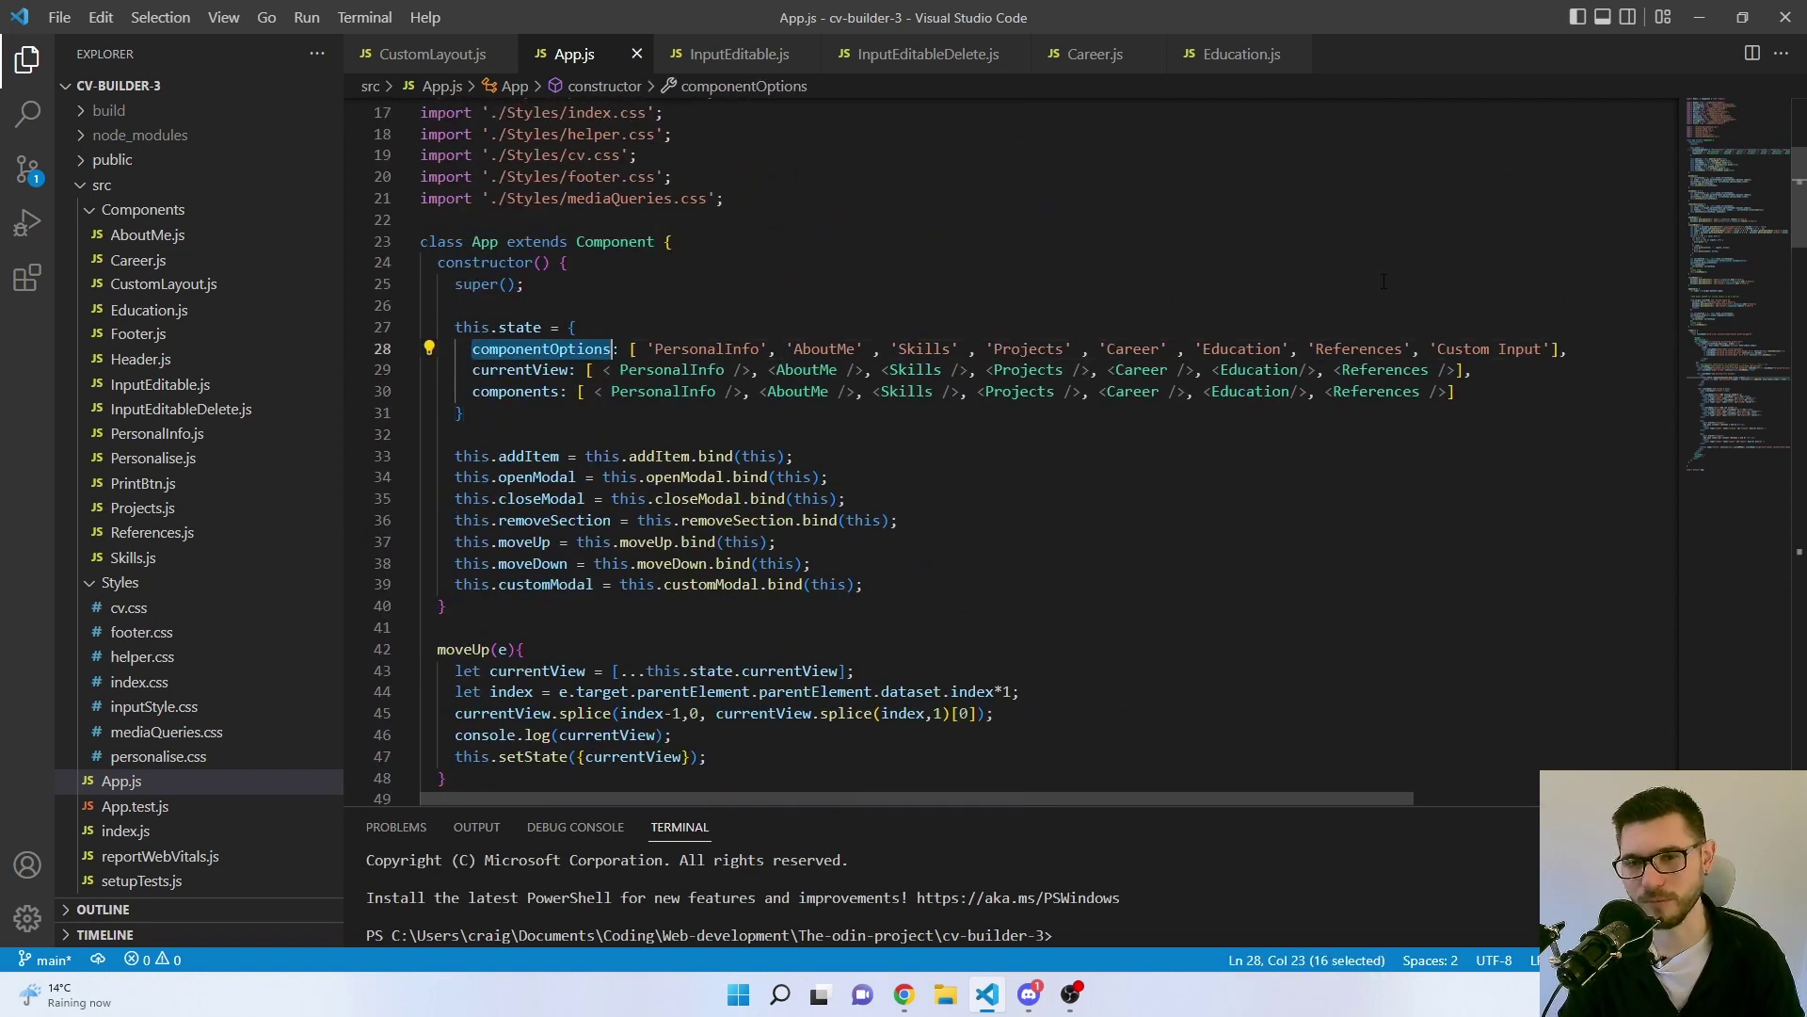
pyautogui.doubleClick(519, 369)
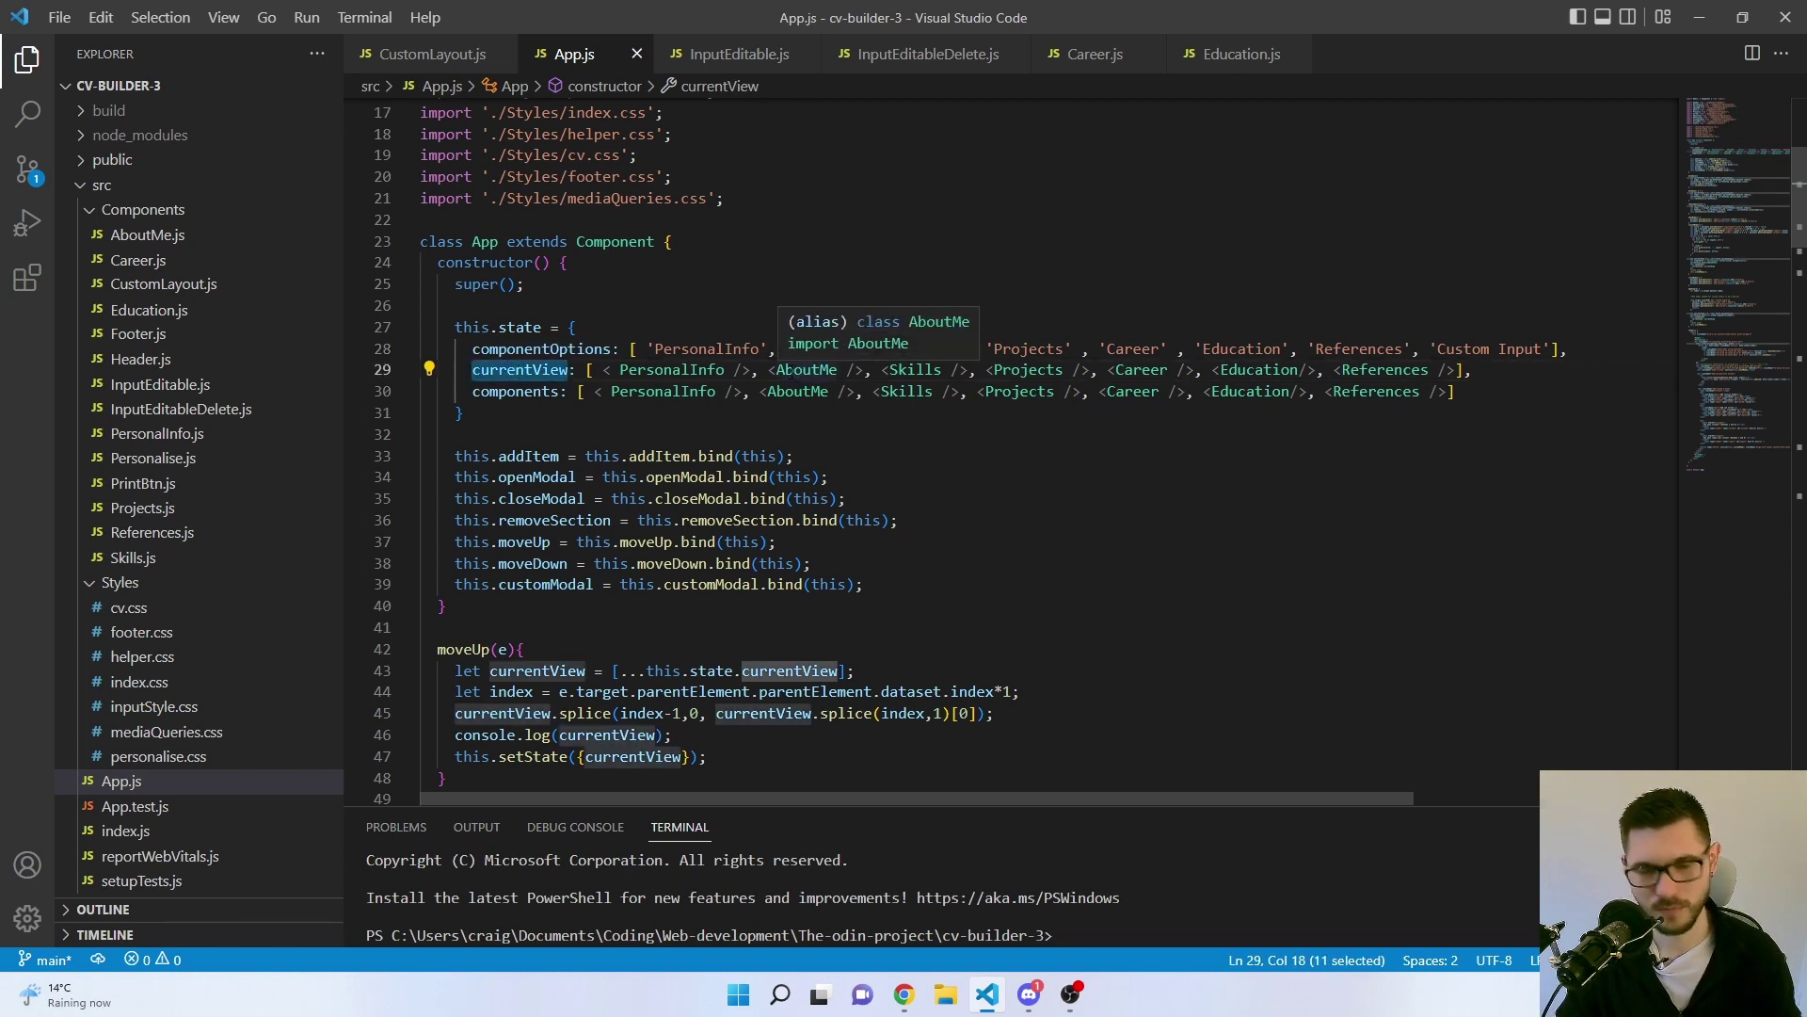
# - Compare against the CV page, then highlight components and PersonalInfo on line 30
pyautogui.hotkey('alt', 'Tab')
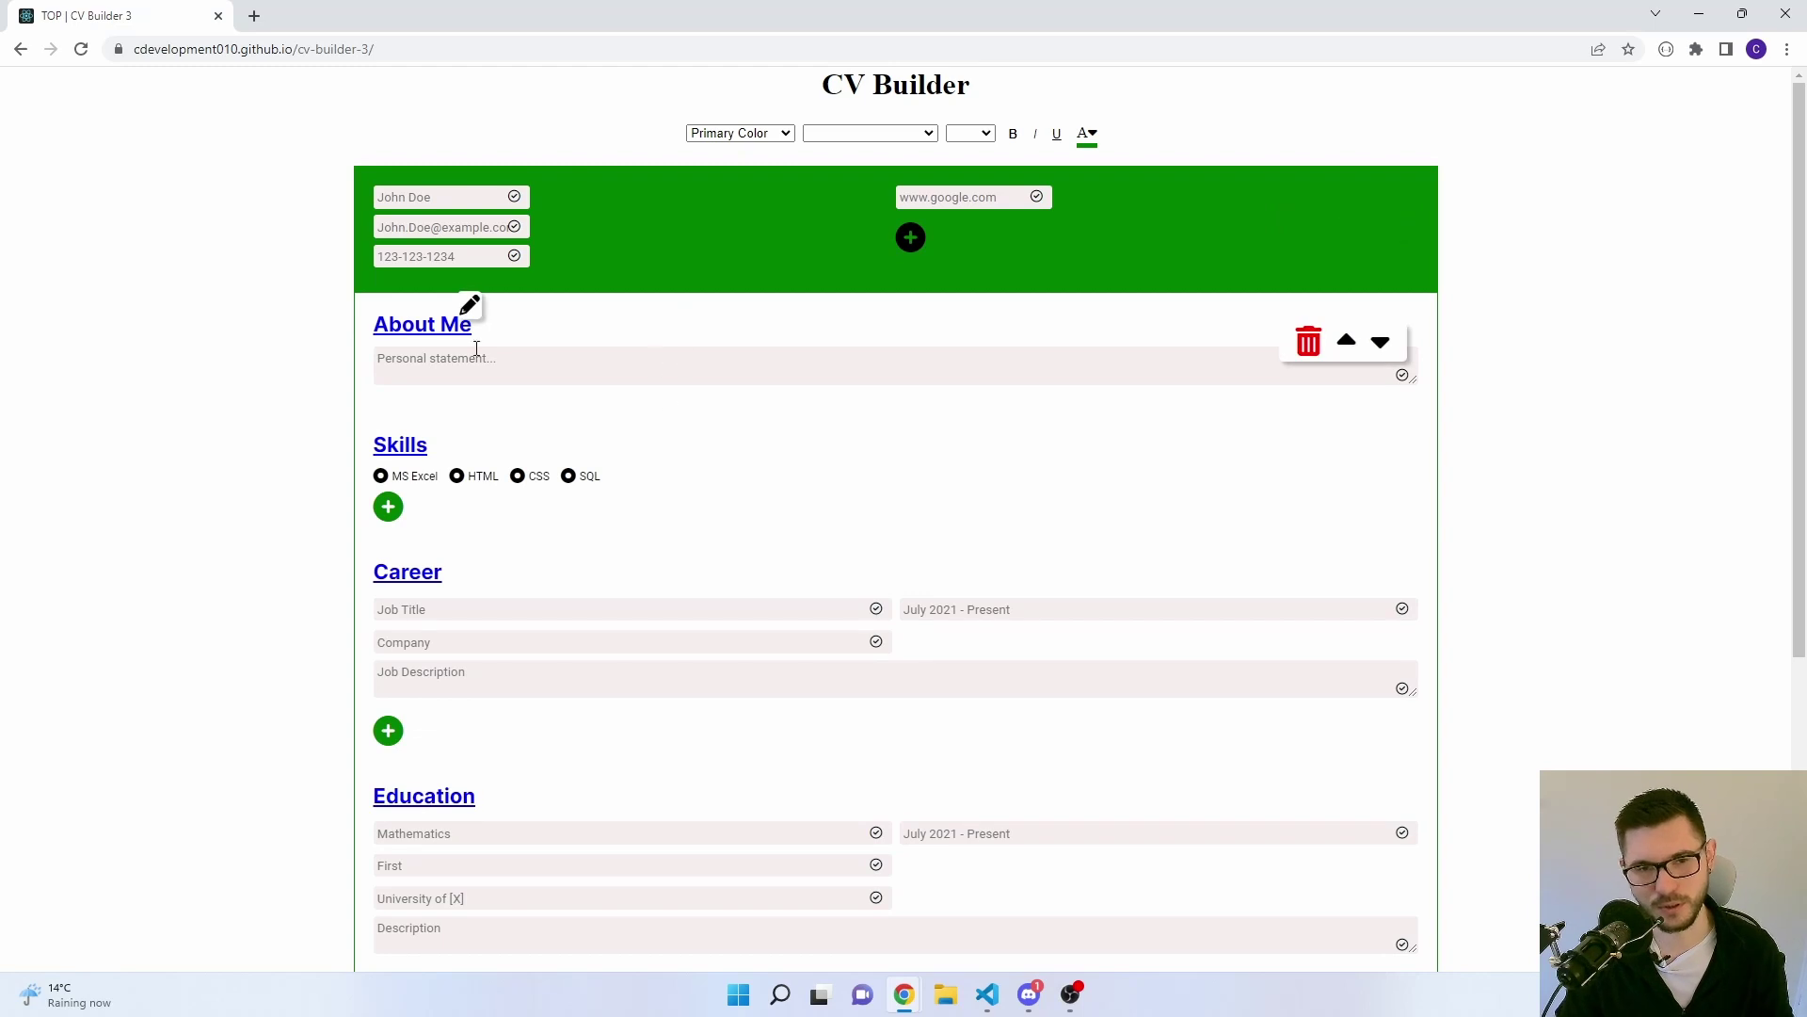
pyautogui.scroll(-2, 689, 580)
pyautogui.hotkey('alt', 'Tab')
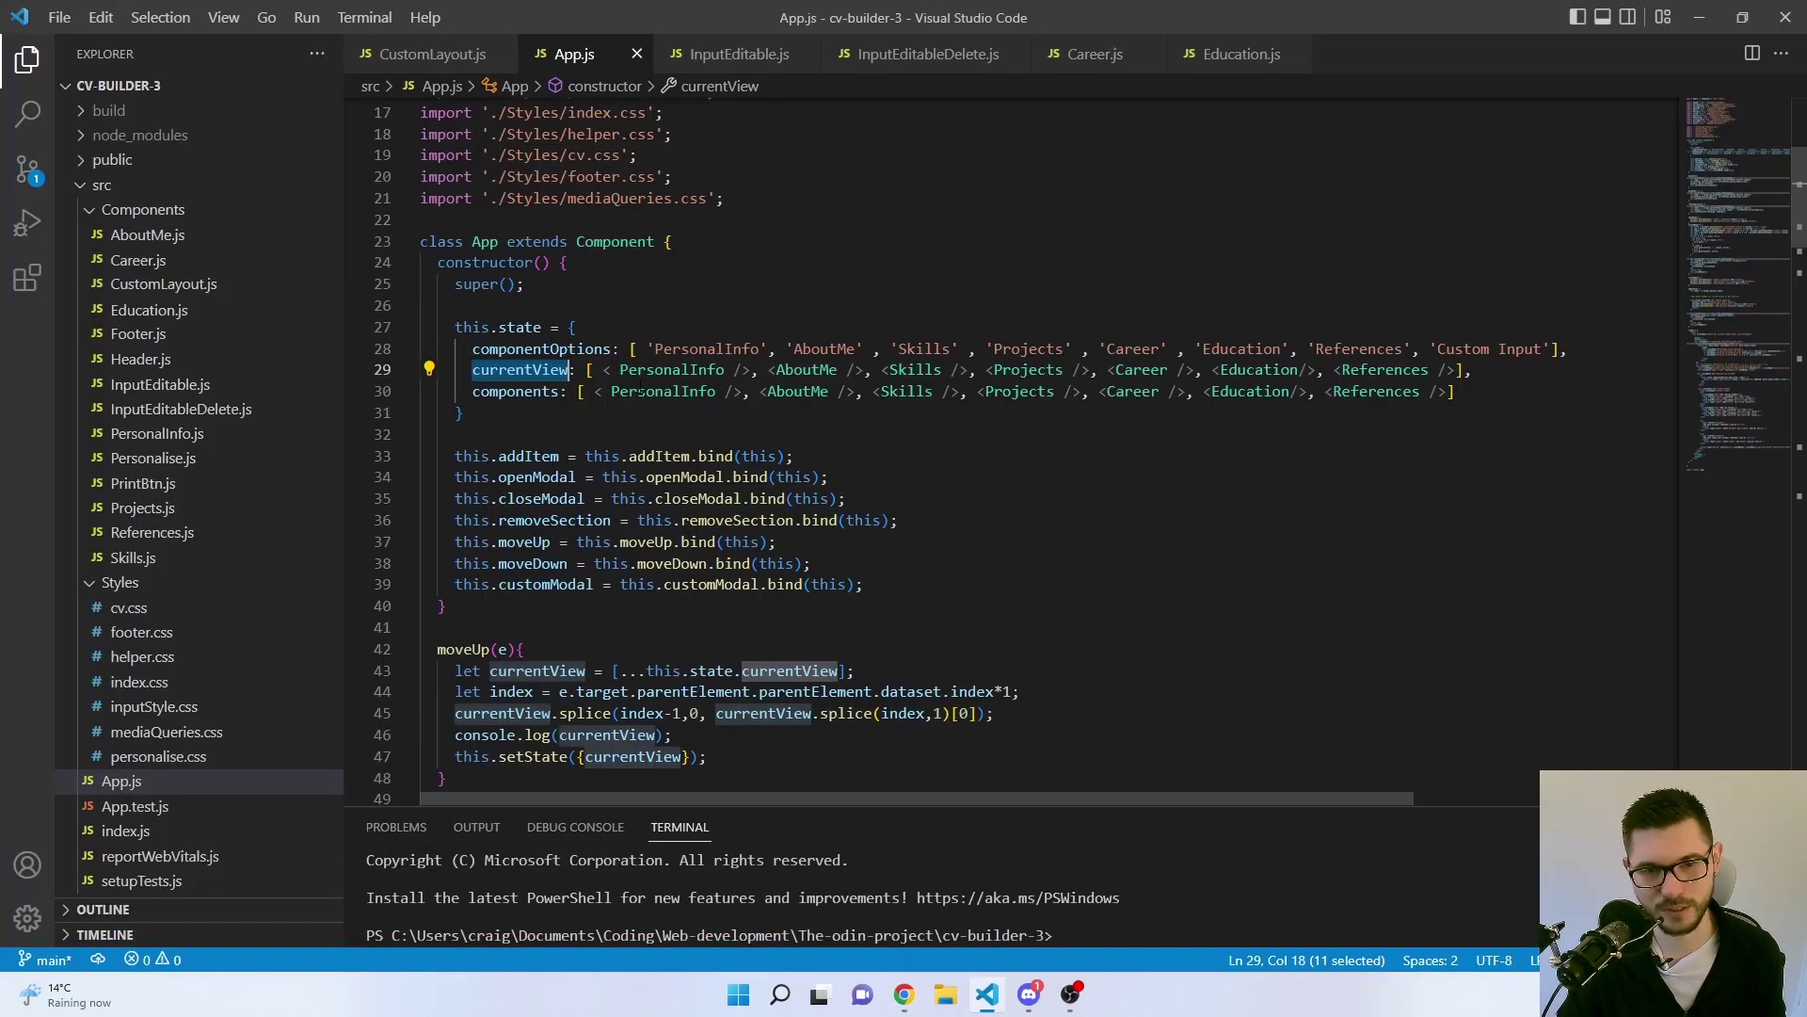
pyautogui.doubleClick(535, 392)
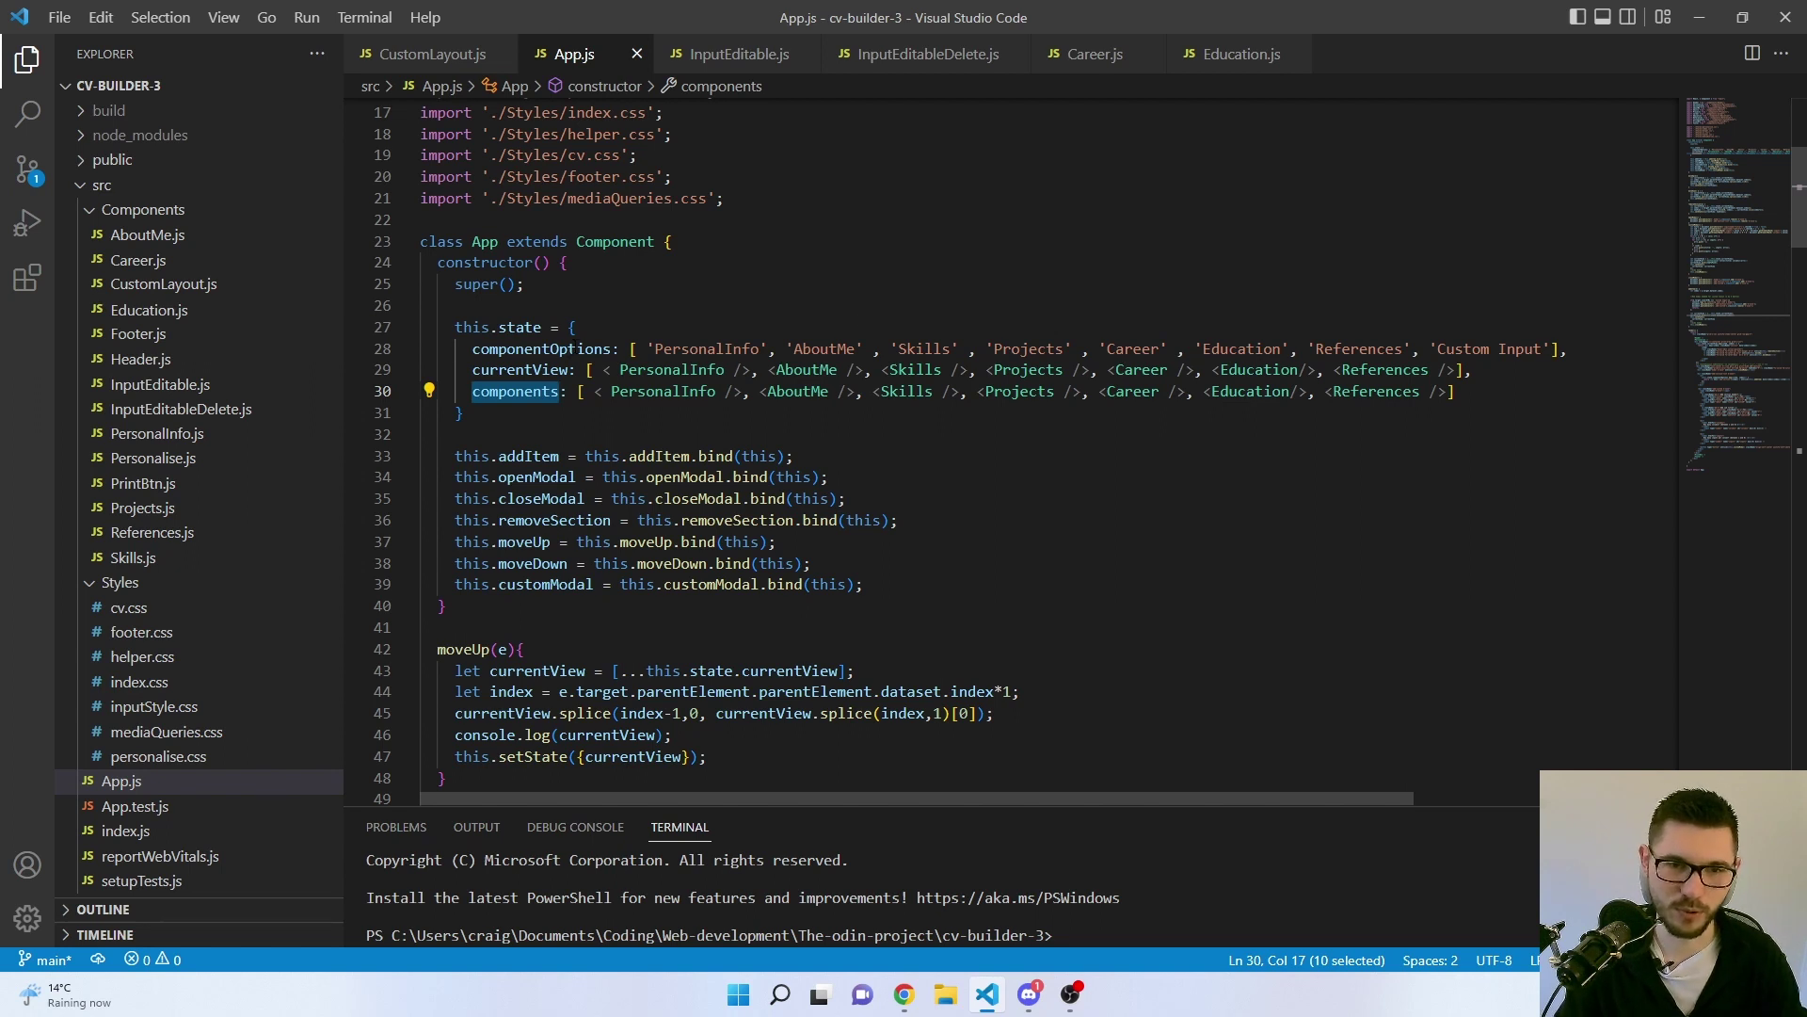
pyautogui.doubleClick(574, 348)
pyautogui.doubleClick(516, 391)
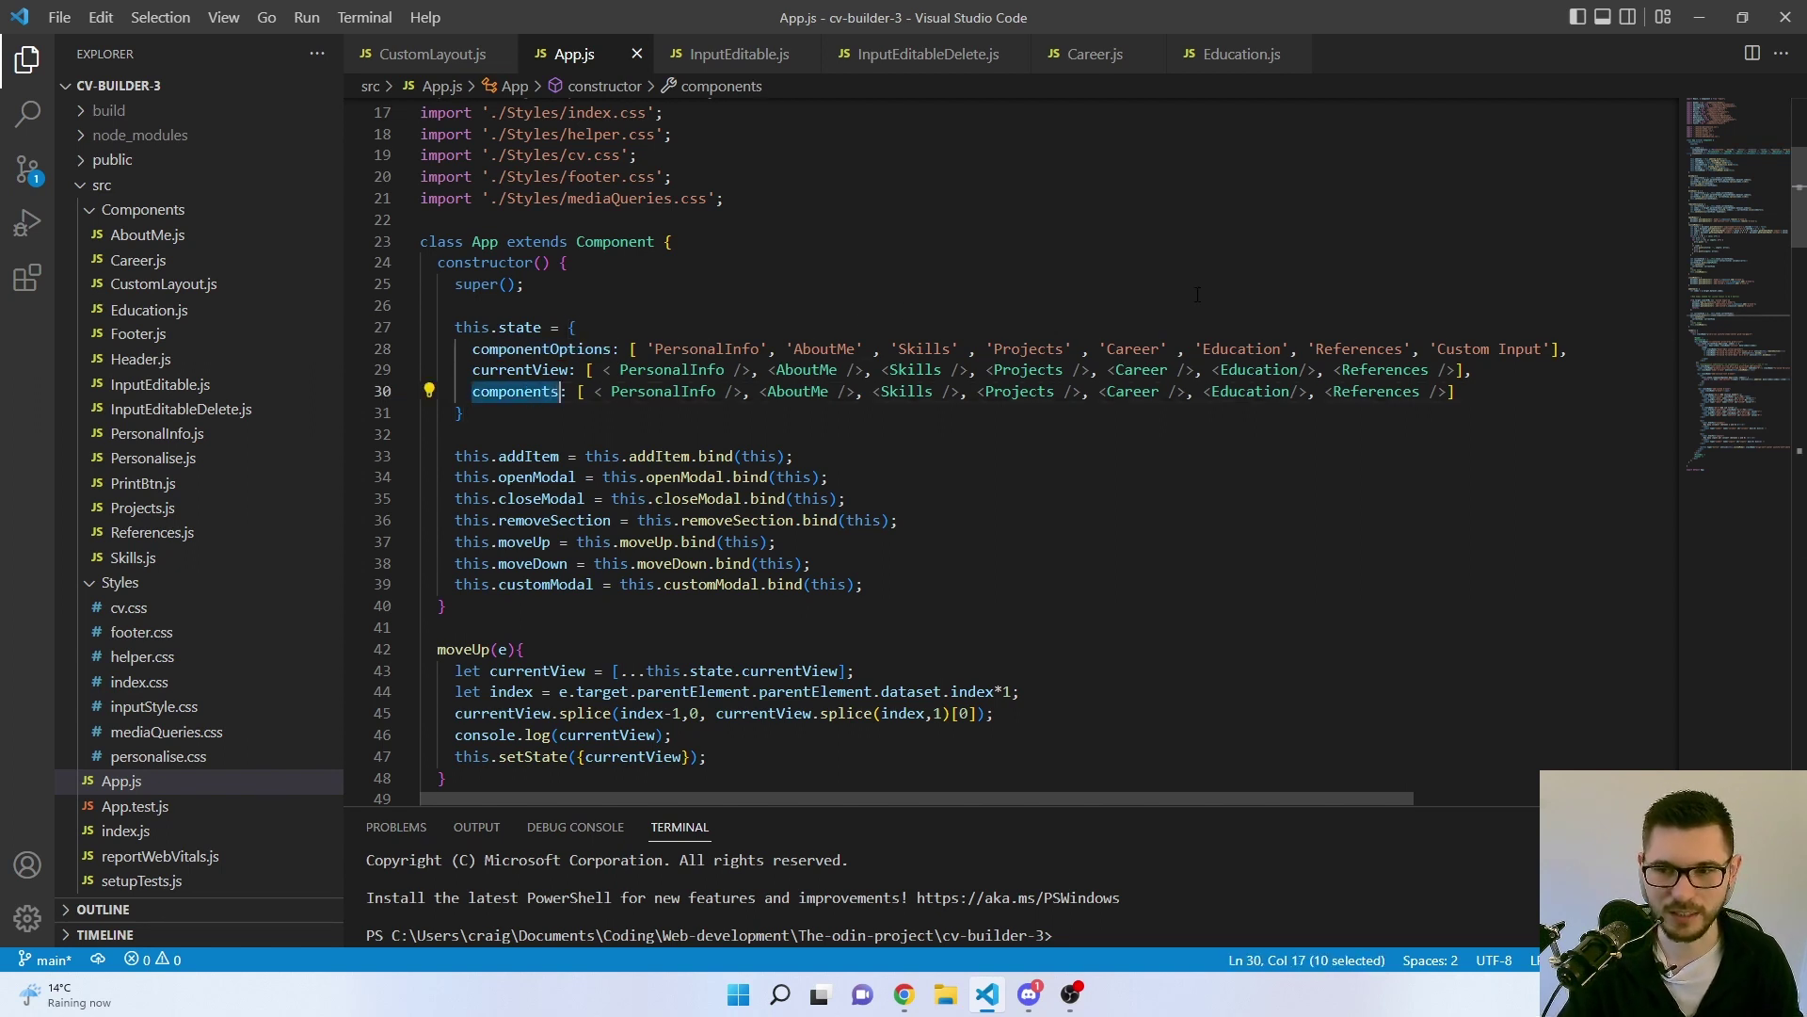
pyautogui.doubleClick(662, 392)
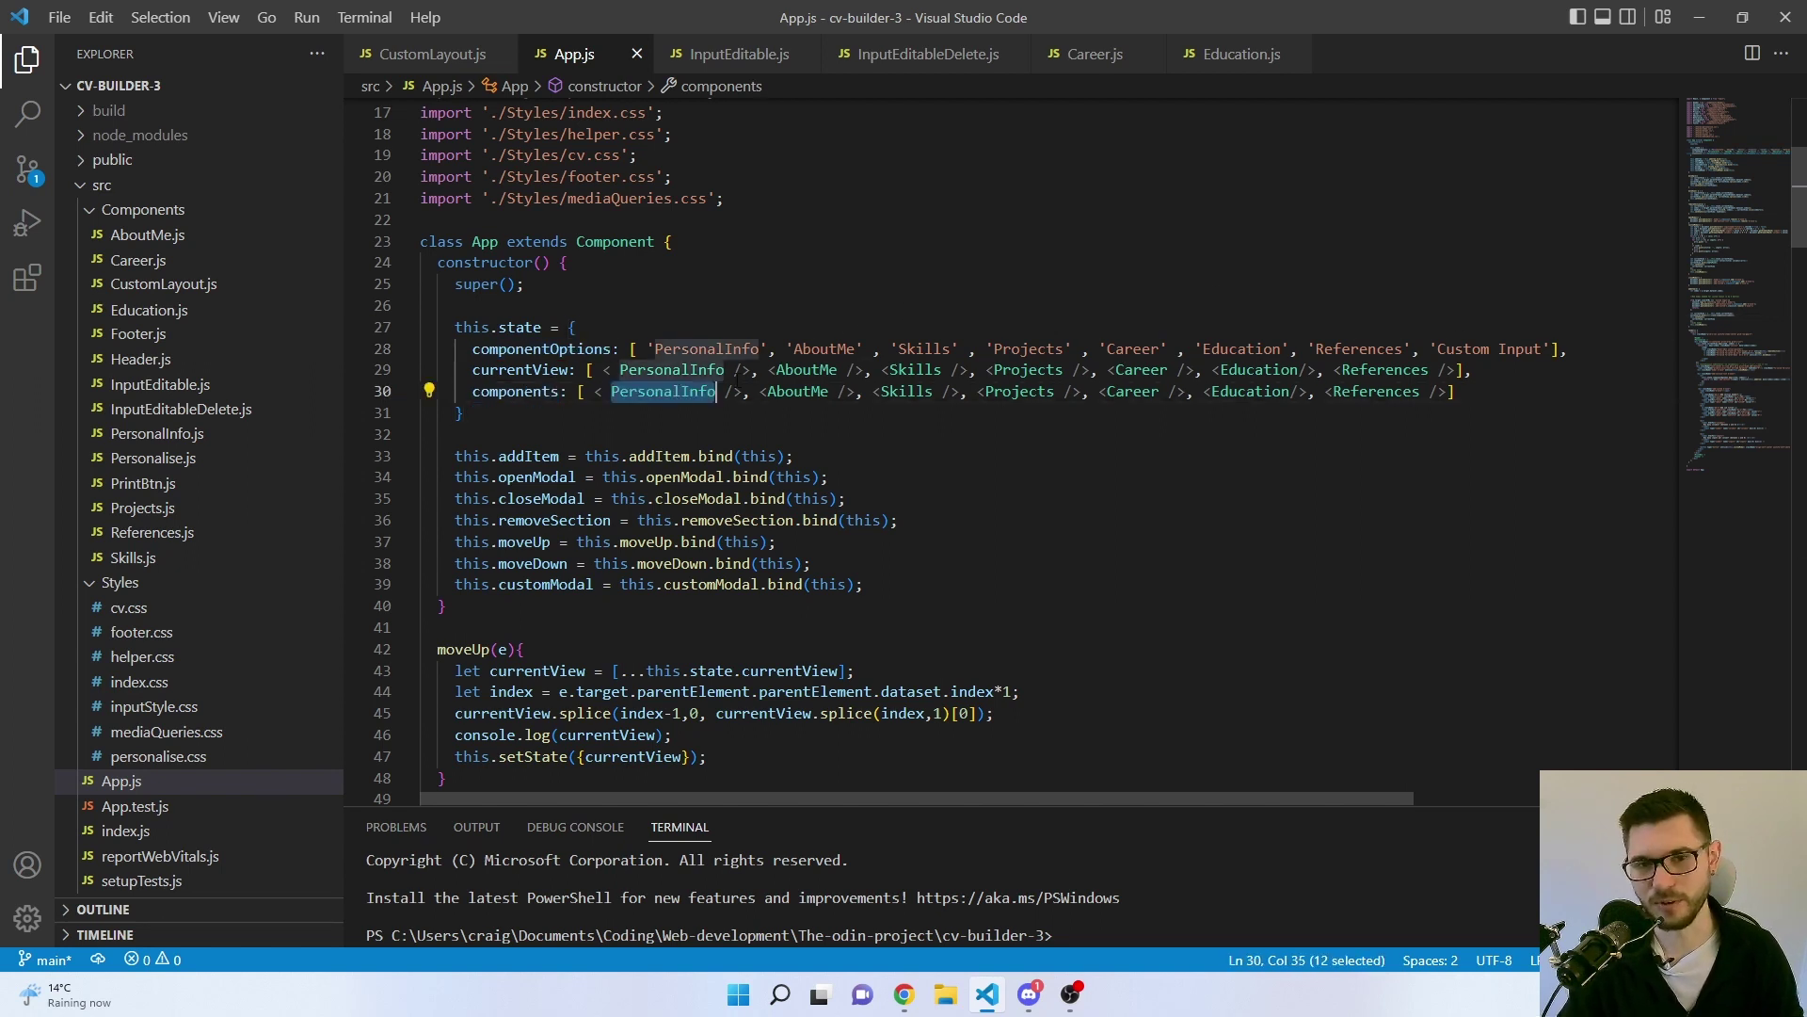
pyautogui.hotkey('alt', 'Tab')
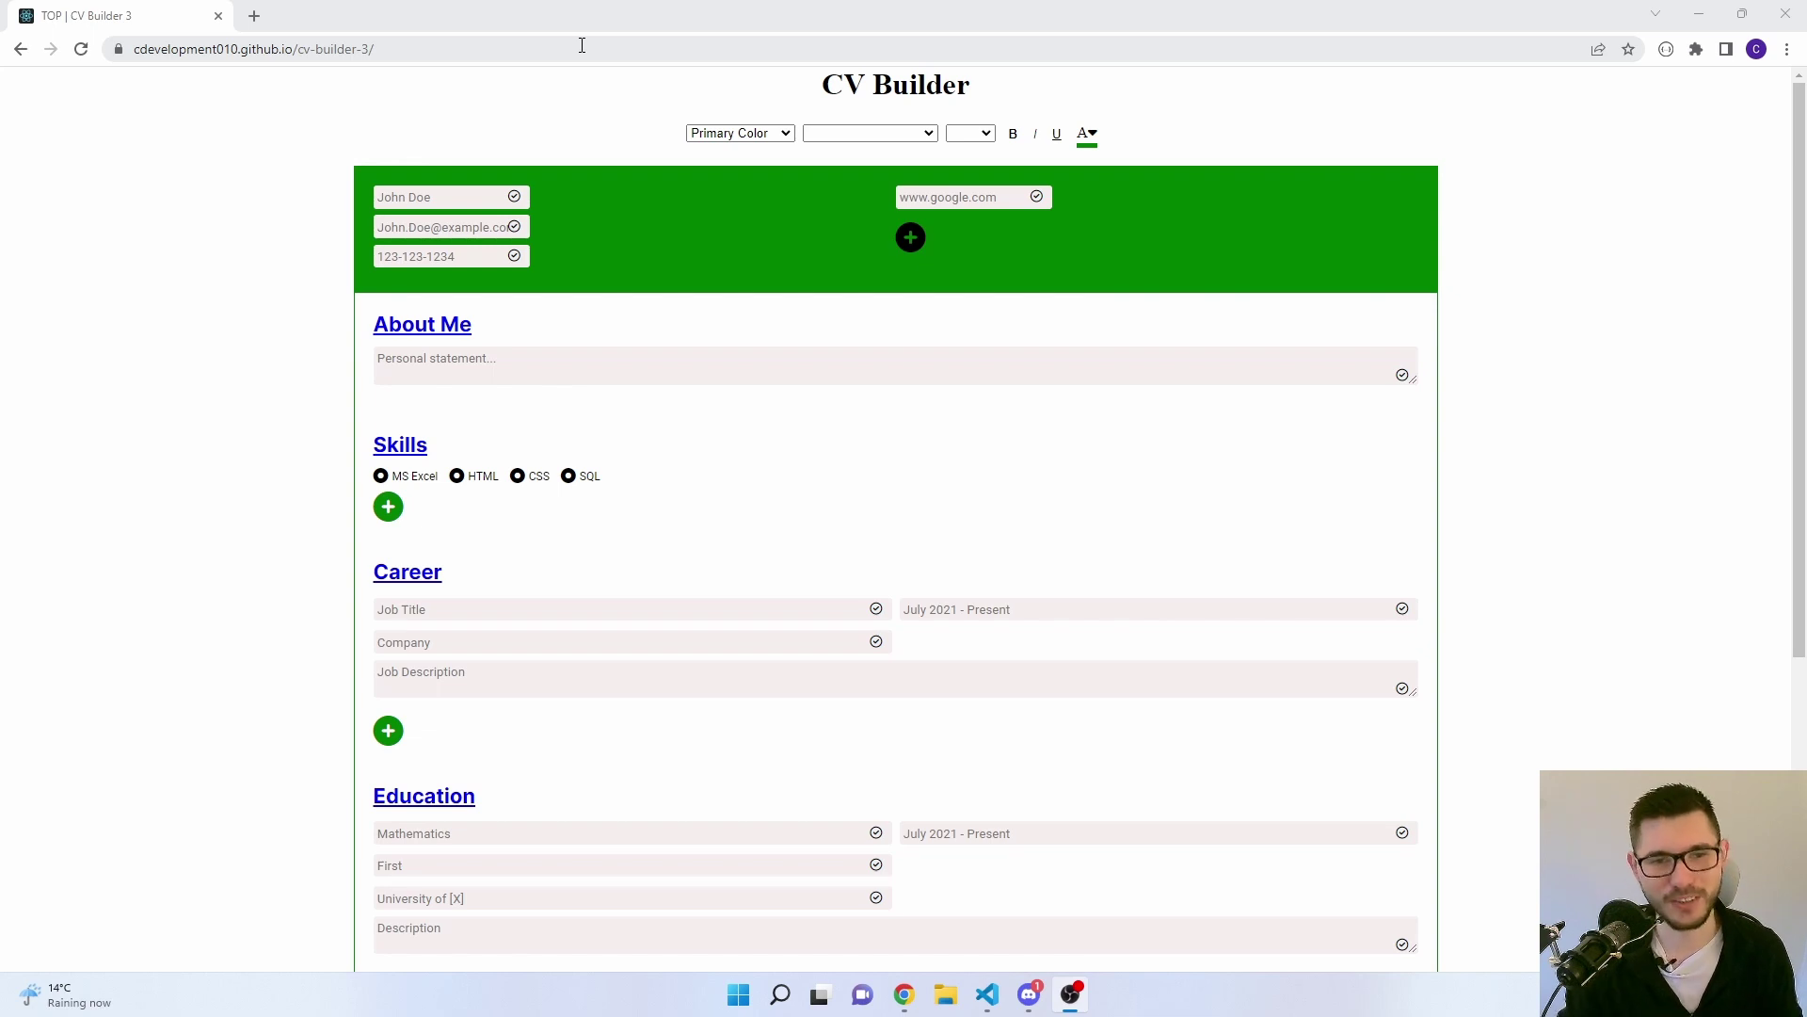
pyautogui.moveTo(565, 452)
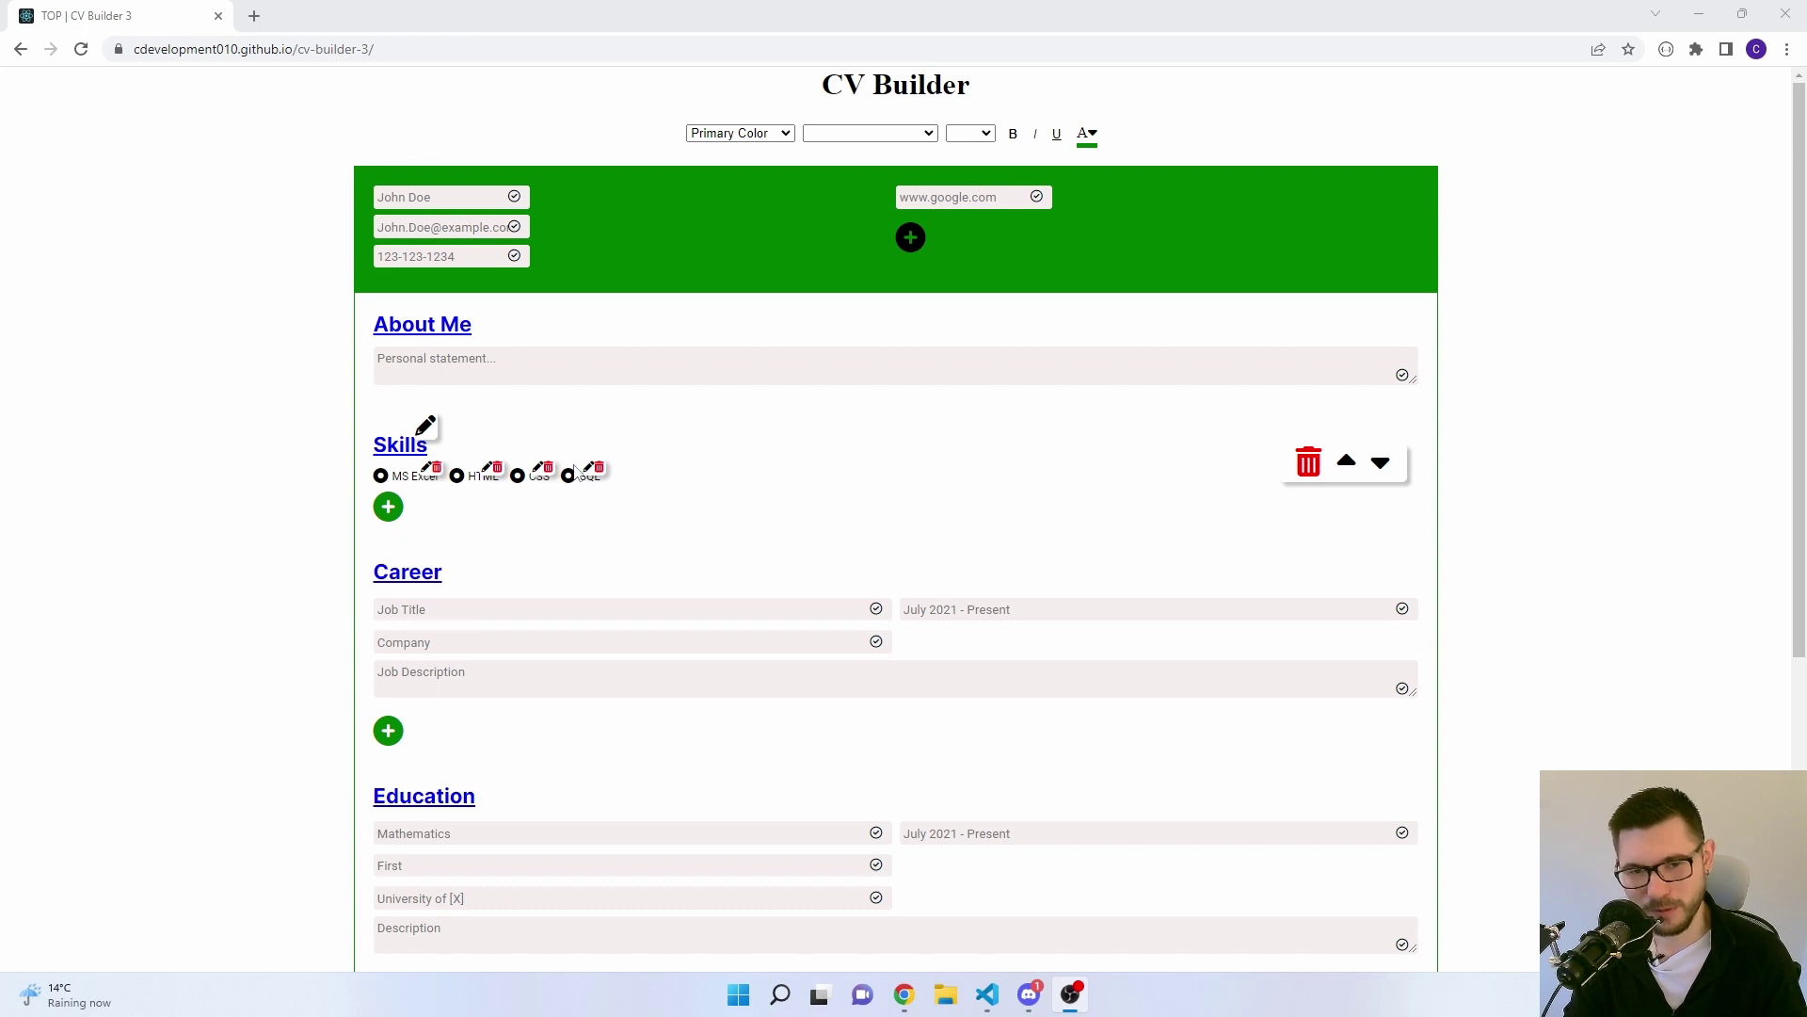
pyautogui.scroll(-5, 198, 388)
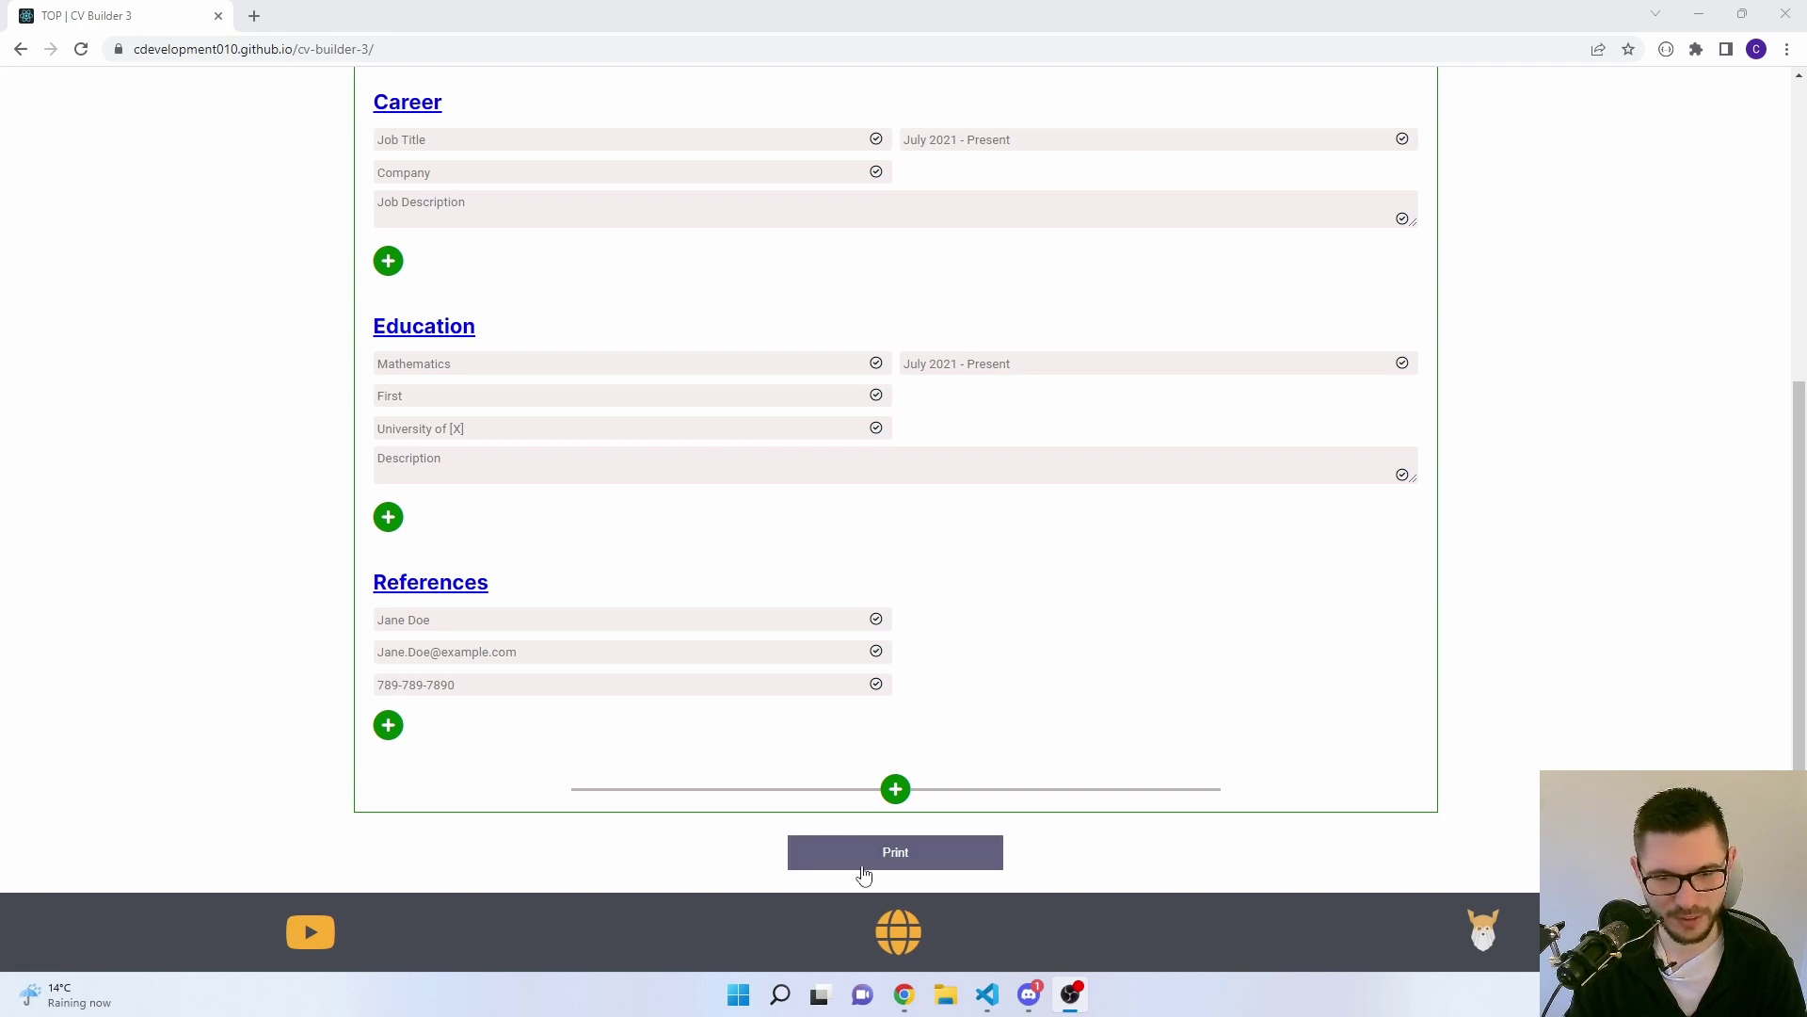
pyautogui.scroll(1, 280, 755)
pyautogui.scroll(5, 280, 755)
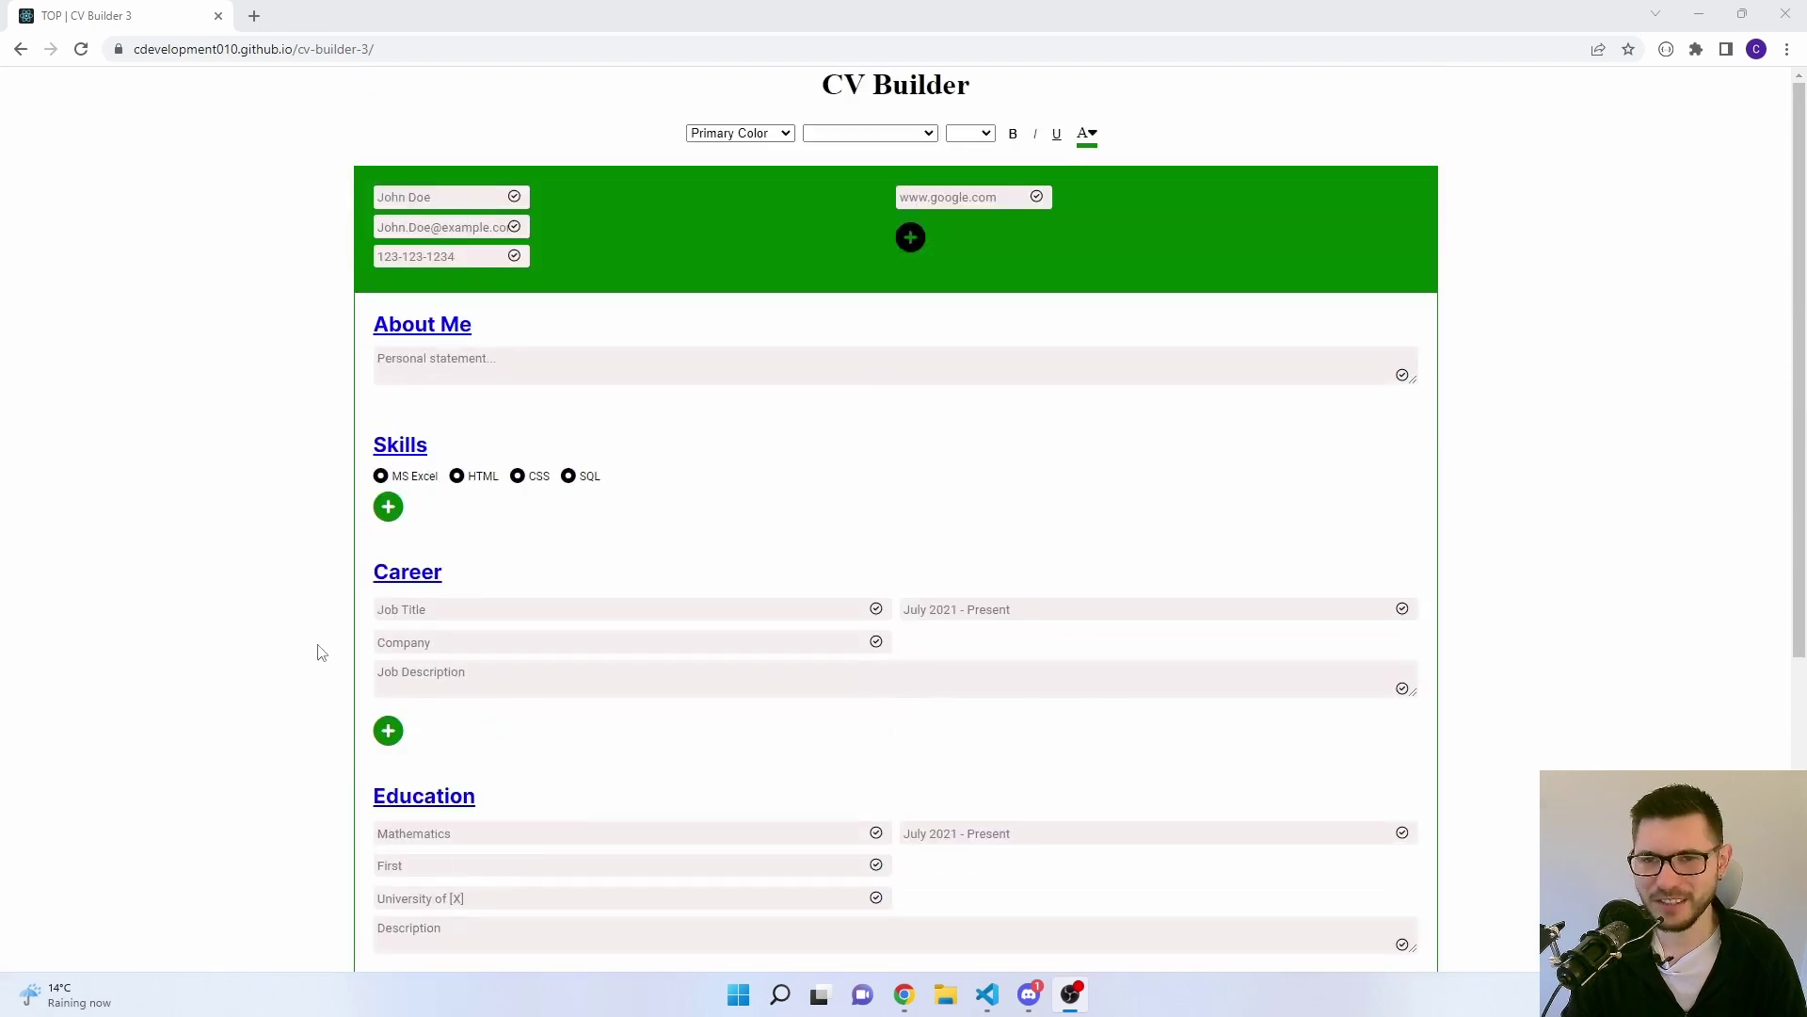
pyautogui.scroll(-5, 297, 598)
pyautogui.scroll(-1, 291, 599)
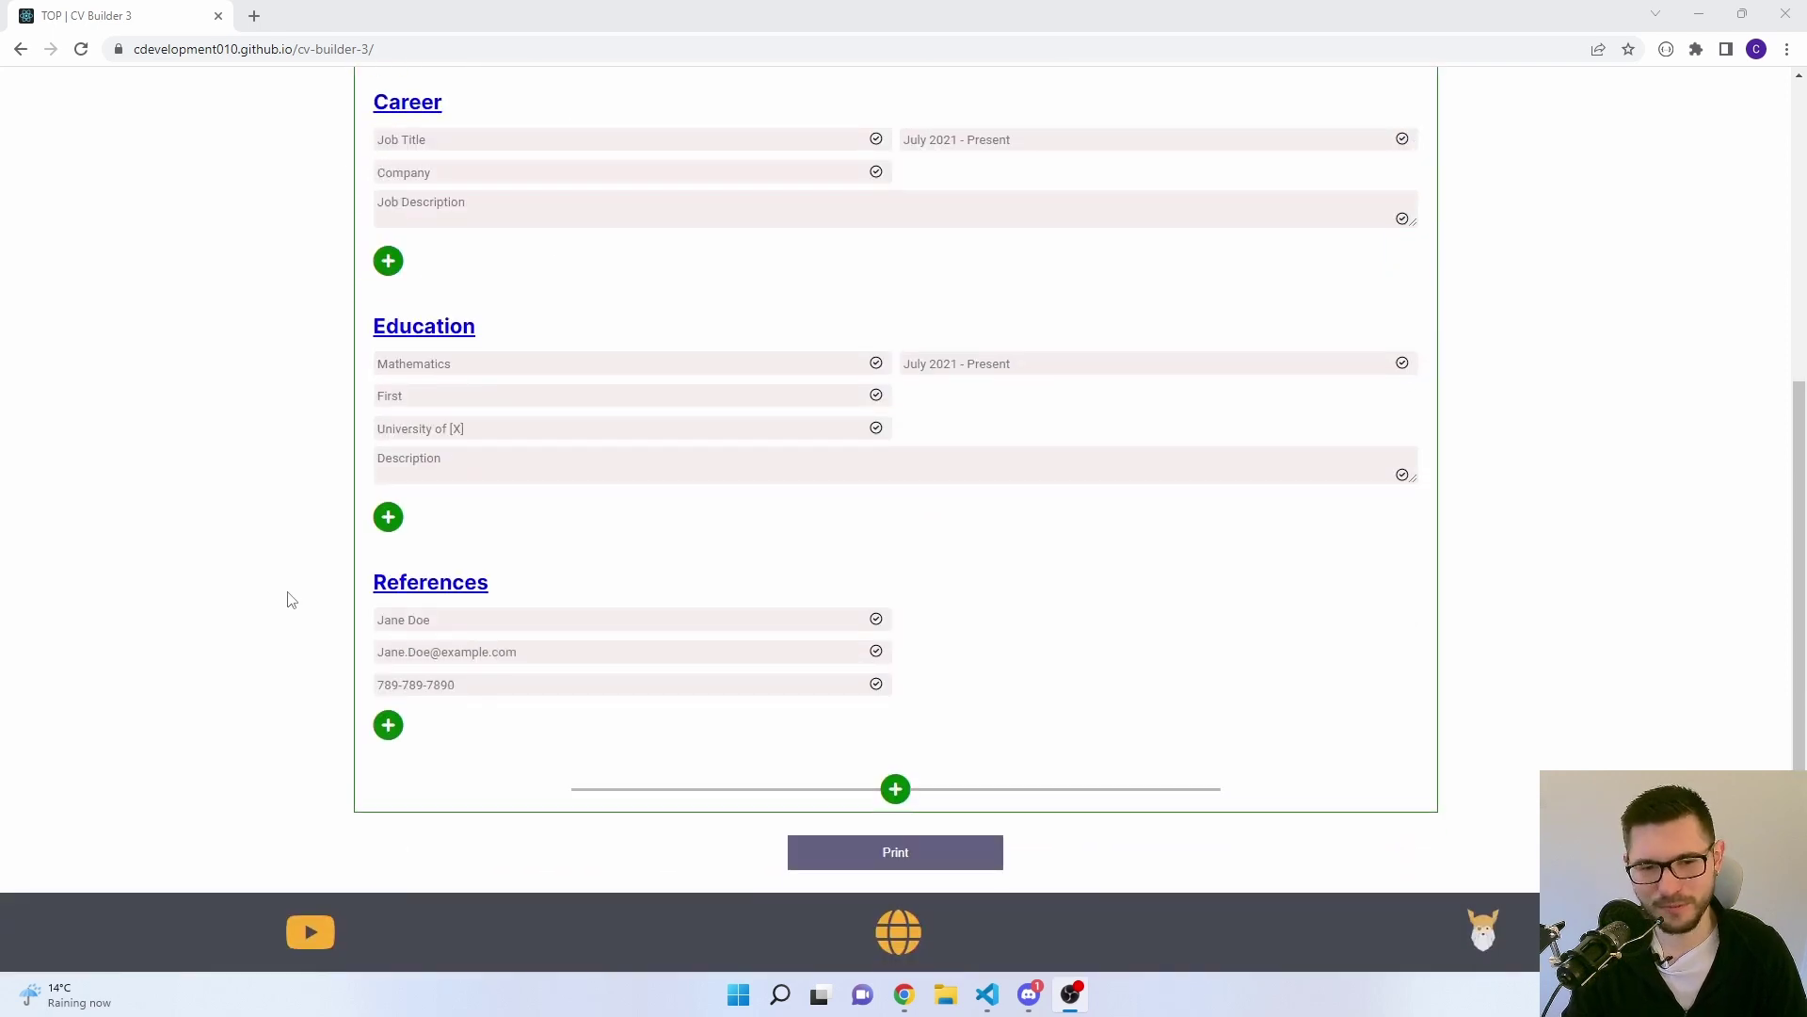
pyautogui.click(303, 379)
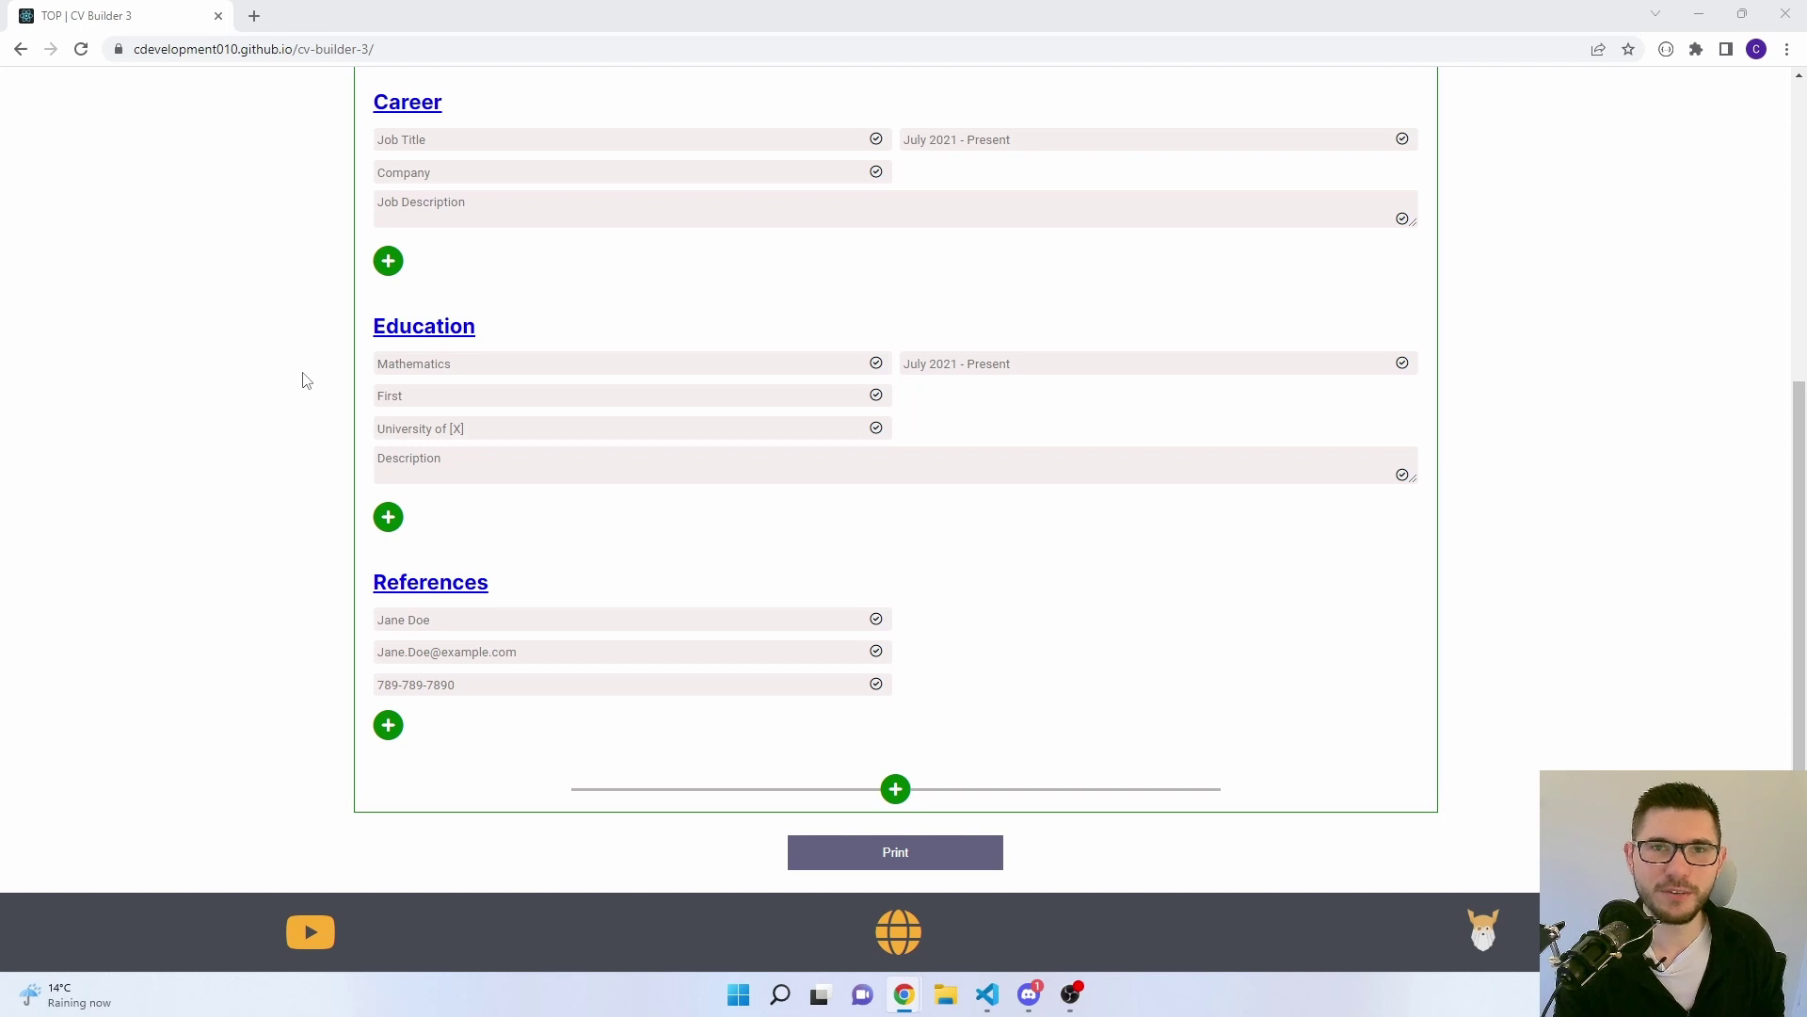